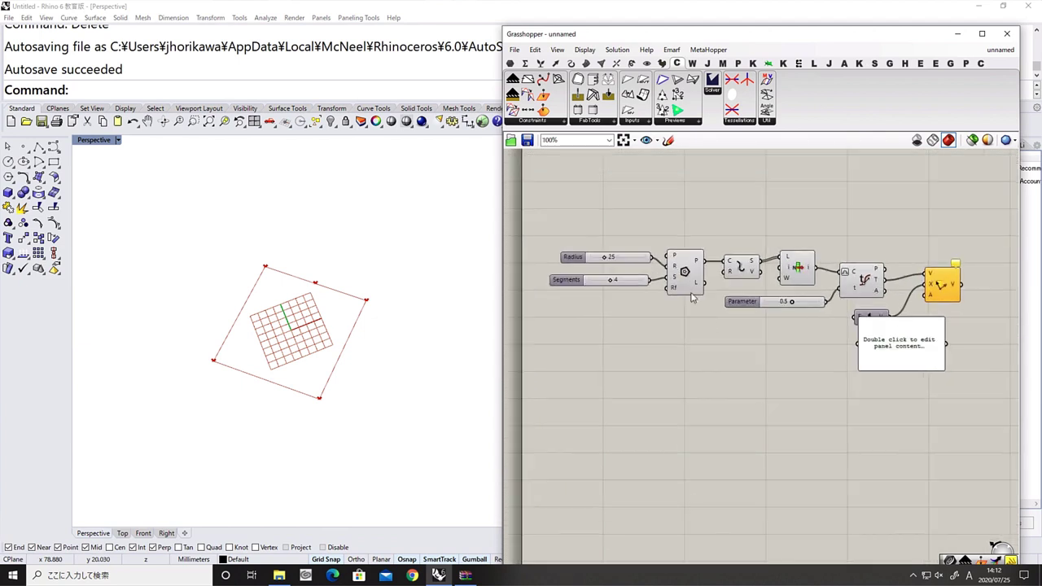
Delete the empty panel below the Unit Z component
right_click_drag(920, 326, 751, 298)
scroll(748, 301, "up", 2)
left_click_drag(746, 302, 715, 345)
right_click_drag(734, 341, 680, 368)
double_click(681, 368)
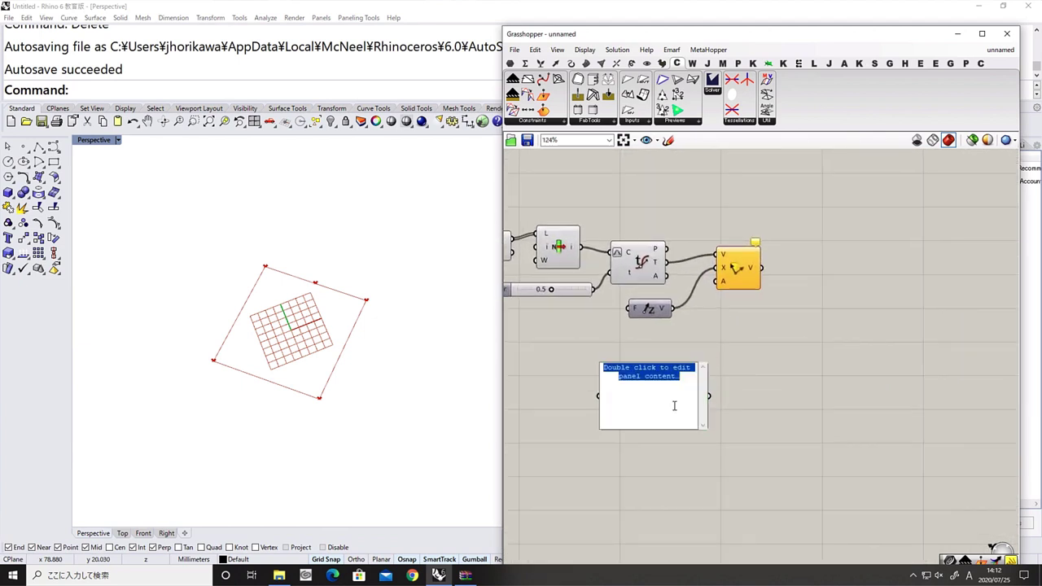
left_click(749, 432)
left_click(652, 385)
key("Delete")
Add a Pi component with a multiplier of 0.5 and feed it into the vector Rotate component's angle
double_click(673, 373)
type("pi")
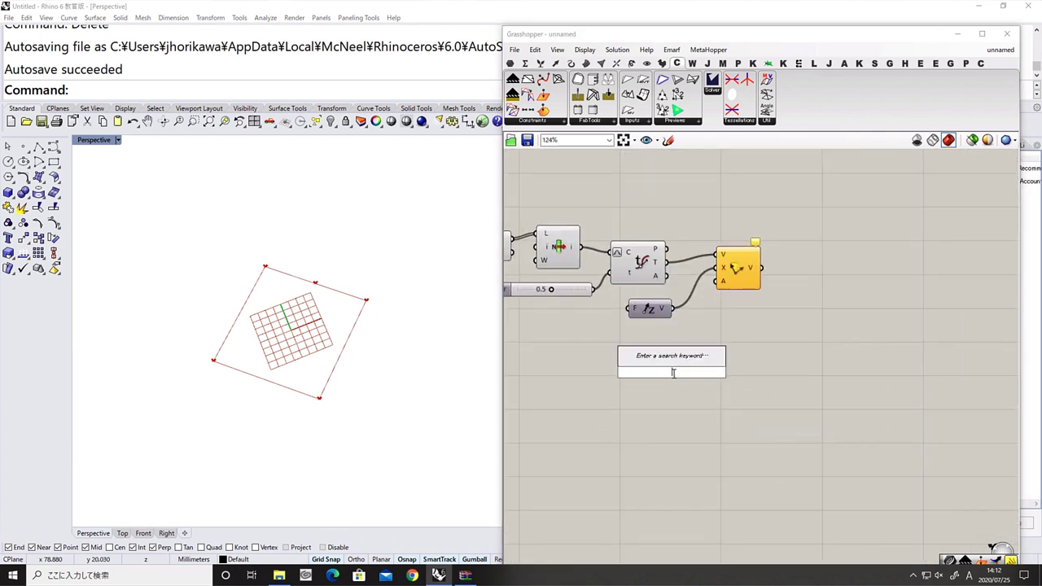
key("Return")
left_click_drag(672, 373, 658, 350)
right_click(644, 350)
mouse_move(716, 455)
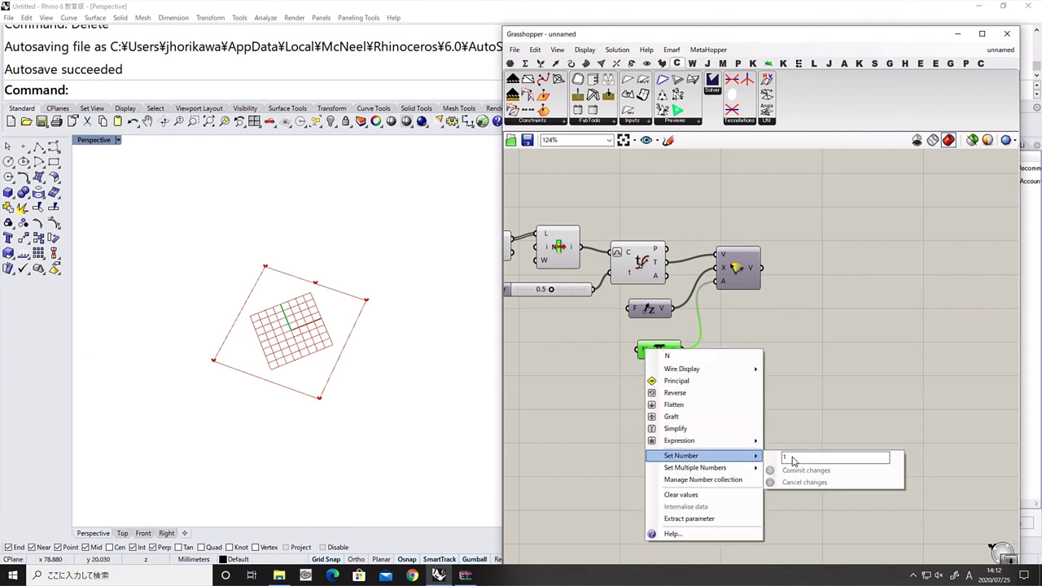
left_click(791, 456)
type("0.5")
left_click(782, 469)
Add an Extrude component and connect the List Item edge curve as its base
right_click_drag(745, 316, 739, 365)
double_click(795, 263)
type("extrude")
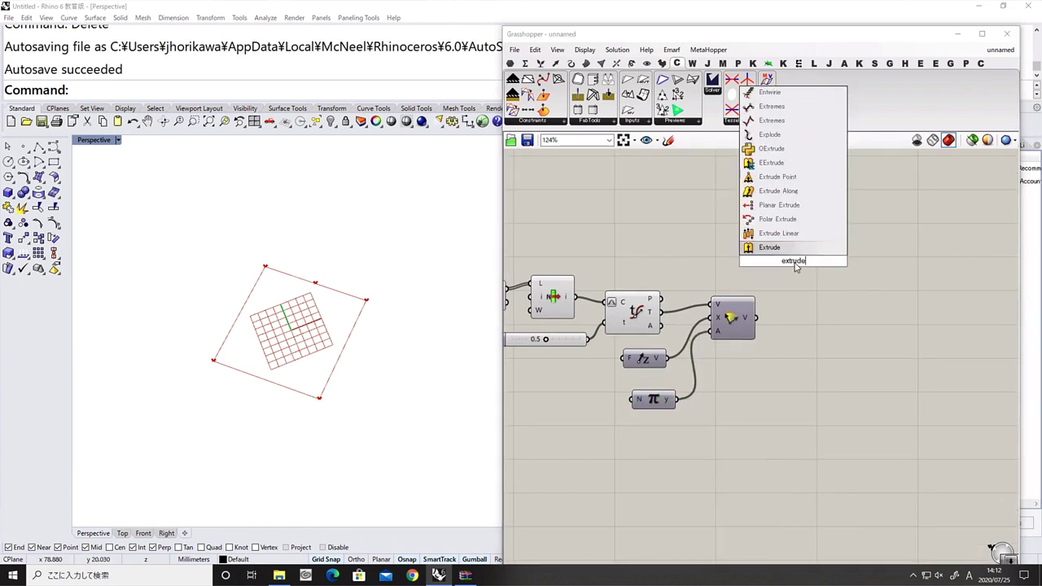
key("Return")
left_click_drag(794, 277, 795, 277)
Add an Amplitude component on the rotated vector and drive its amplitude with a number slider set to 70
double_click(804, 327)
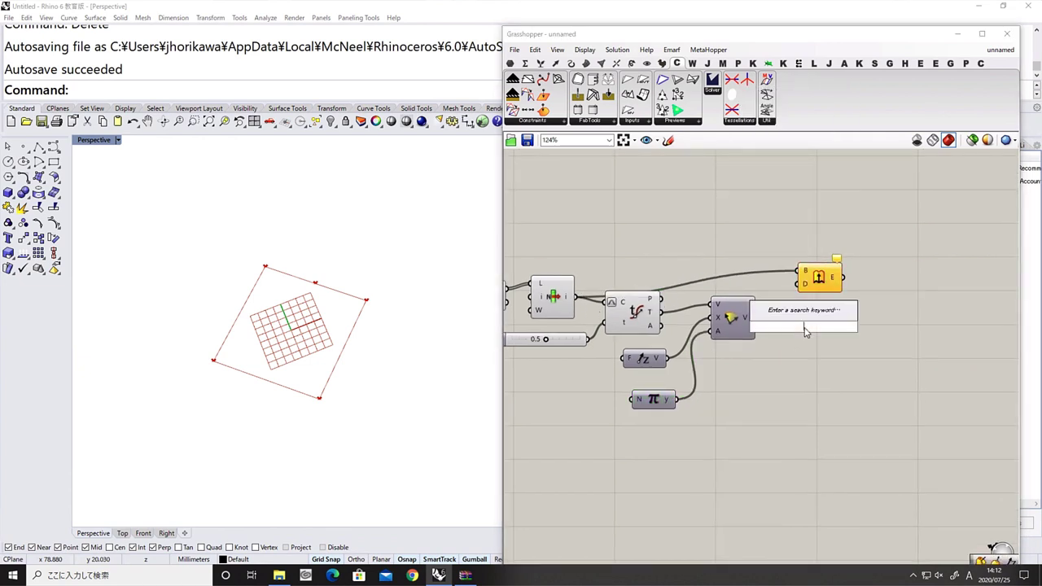
type("ampli")
left_click(804, 316)
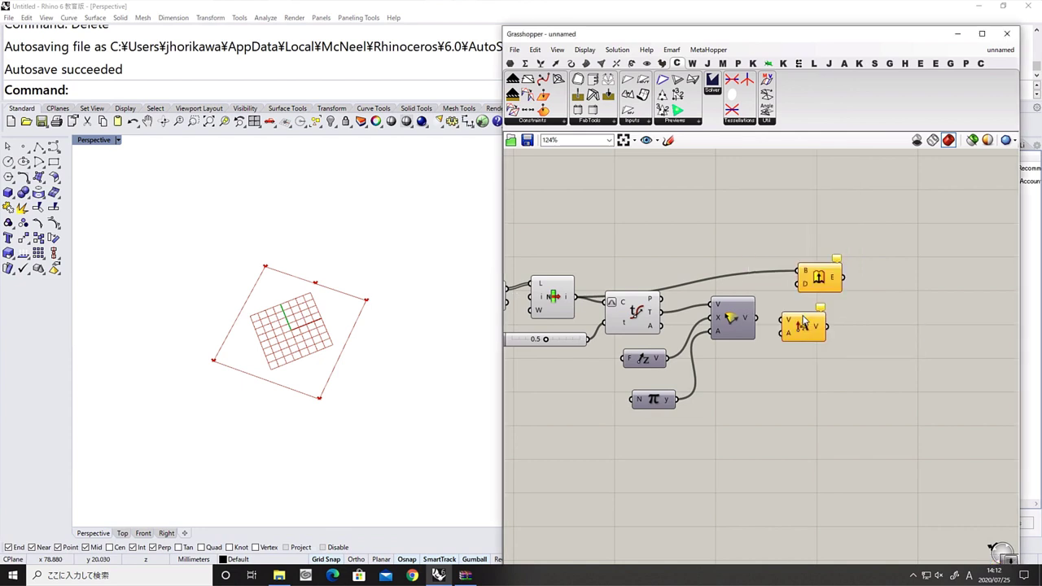
left_click_drag(811, 348, 817, 352)
double_click(756, 394)
type("70")
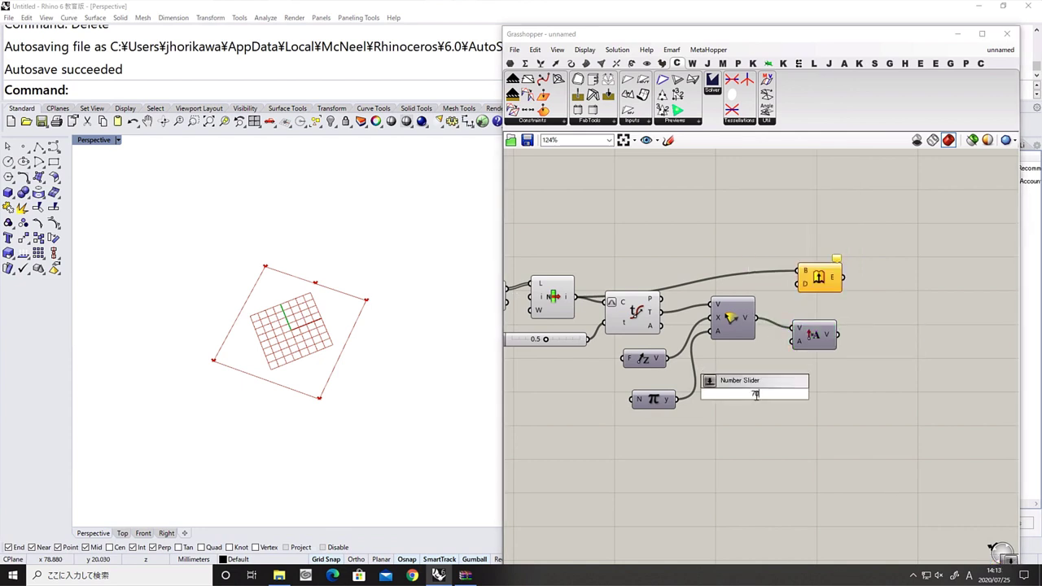
key("Return")
left_click_drag(718, 395, 652, 427)
left_click_drag(763, 425, 794, 341)
Connect the amplitude vector to Extrude's direction and place Extrude beyond the Amplitude component
left_click_drag(821, 279, 882, 285)
left_click_drag(839, 333, 860, 294)
left_click_drag(878, 286, 880, 306)
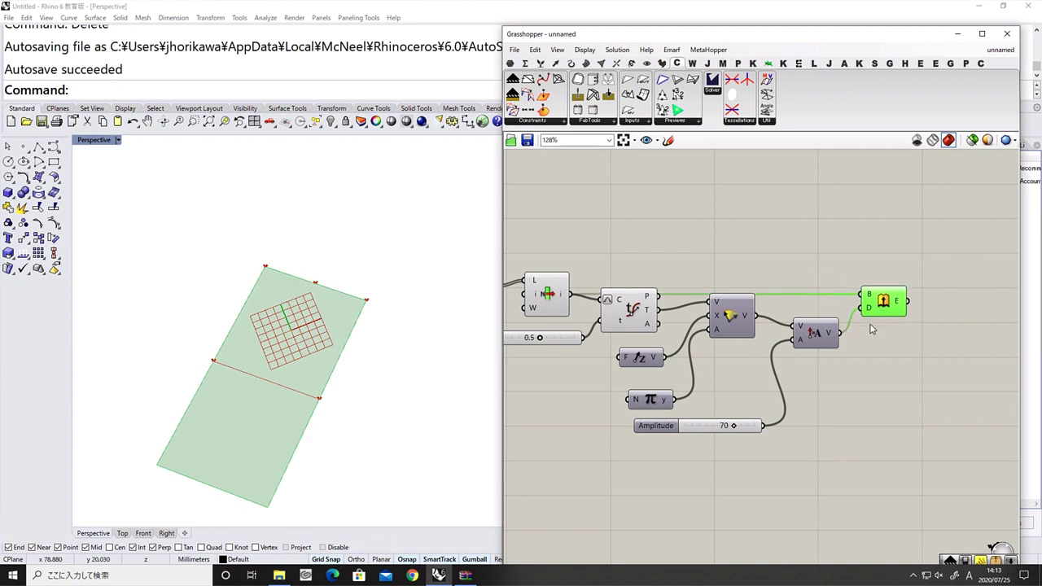
Insert a Negative component between Pi and the Rotate component's angle to reverse the extrusion direction
double_click(874, 365)
type("neg")
key("Return")
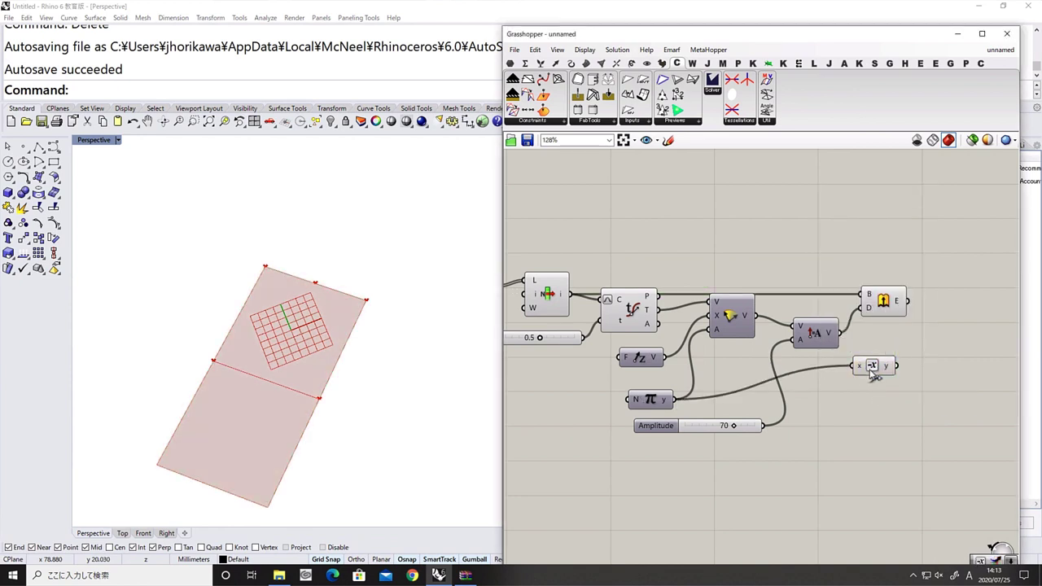
left_click_drag(701, 398, 679, 398)
left_click_drag(711, 395, 709, 330)
Rearrange the Rotate, Amplitude and Extrude components so their wires are easier to read
right_click_drag(744, 355, 673, 401)
scroll(325, 337, "down", 5)
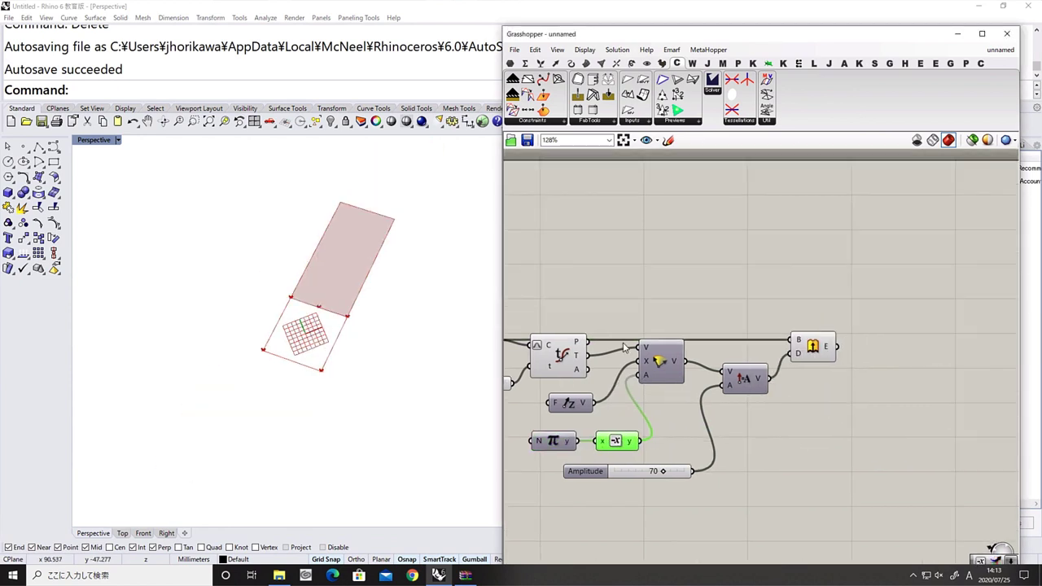
left_click_drag(752, 389, 746, 404)
left_click_drag(661, 364, 666, 380)
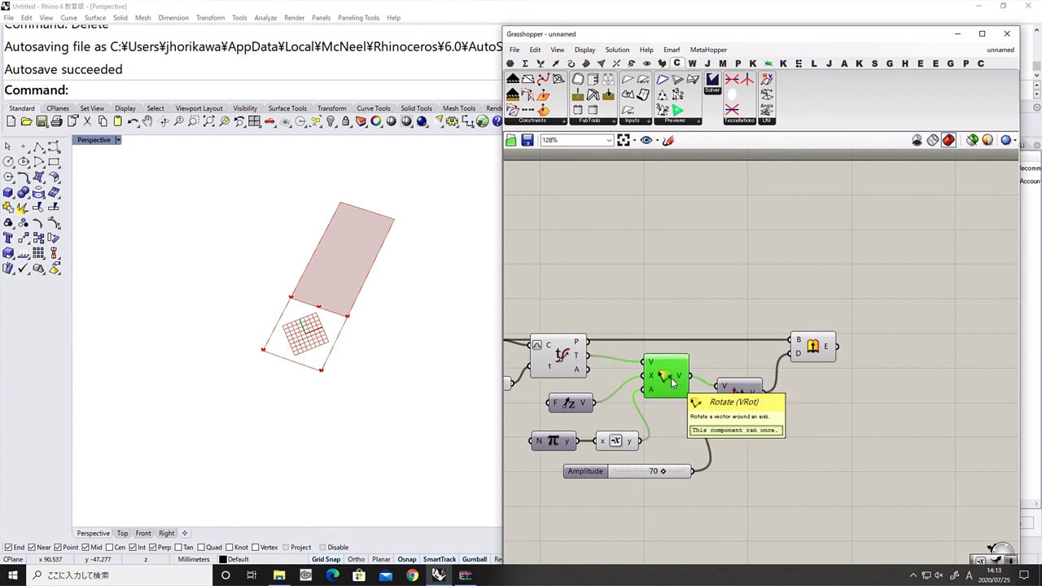
left_click_drag(814, 350, 798, 350)
left_click_drag(739, 393, 735, 404)
right_click_drag(785, 386, 745, 427)
left_click_drag(766, 389, 750, 390)
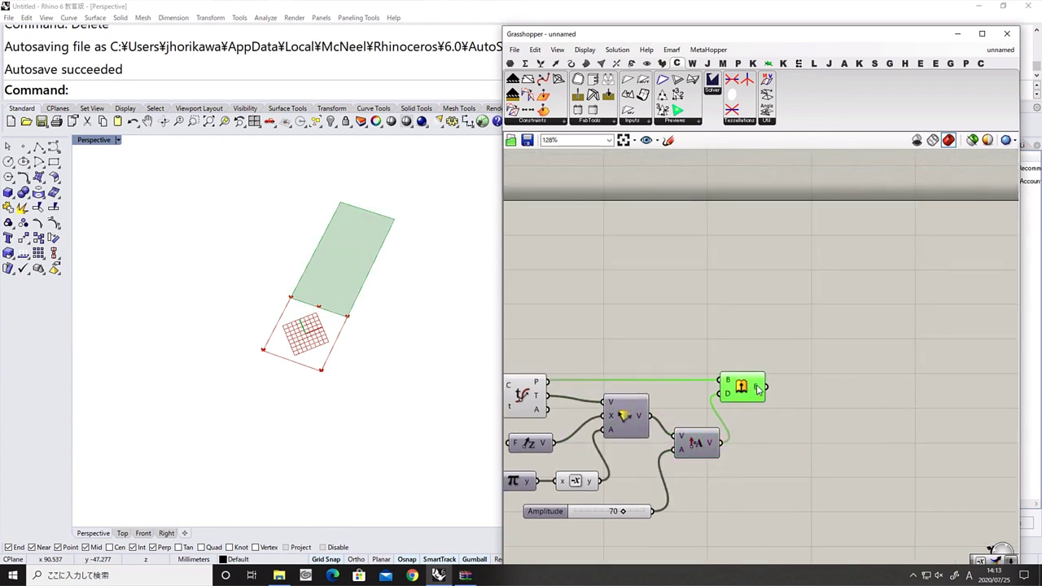
Convert the Extrude output to its outline with a Curve parameter and hide the Extrude preview
double_click(797, 384)
type("crv")
key("Return")
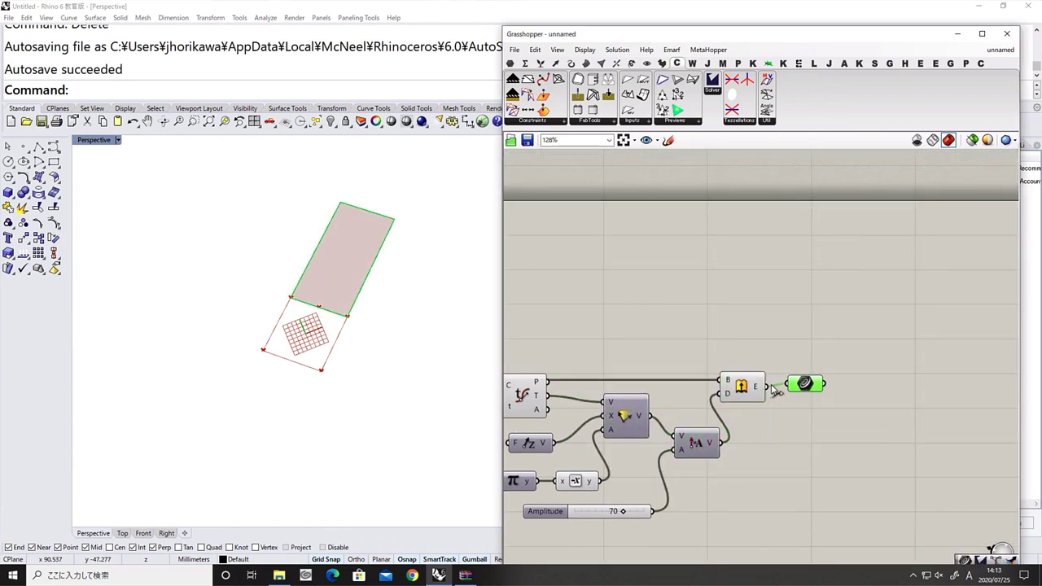
left_click(723, 356)
Add an Explode component and connect the outline curve to it
scroll(723, 356, "up", 4)
double_click(759, 395)
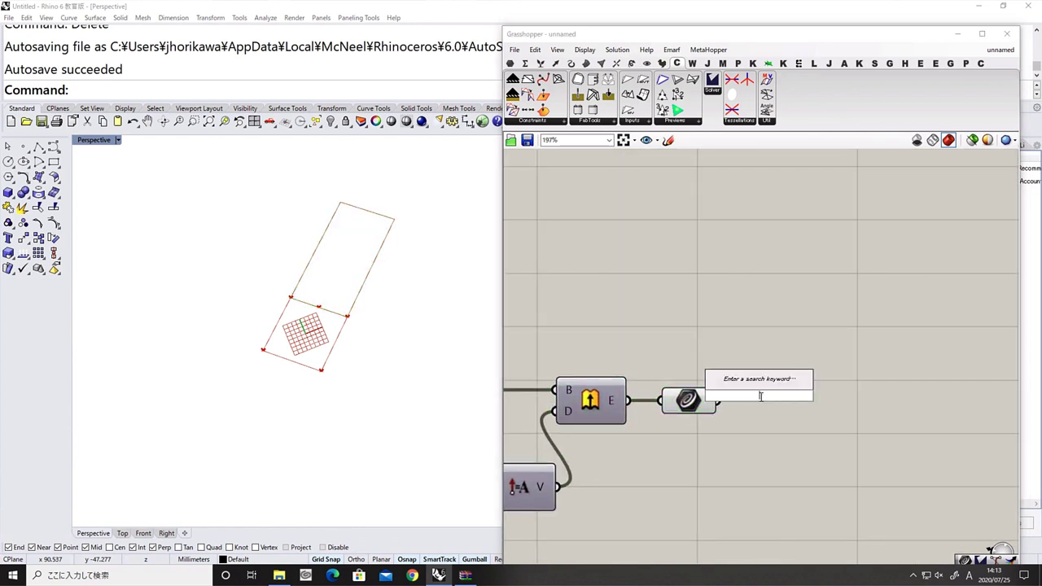
type("explo")
key("Return")
left_click_drag(760, 396, 785, 407)
left_click_drag(718, 400, 748, 396)
Add a Dispatch component and feed the exploded outline's vertices into its list input
right_click_drag(895, 384, 808, 386)
double_click(808, 386)
type("disp")
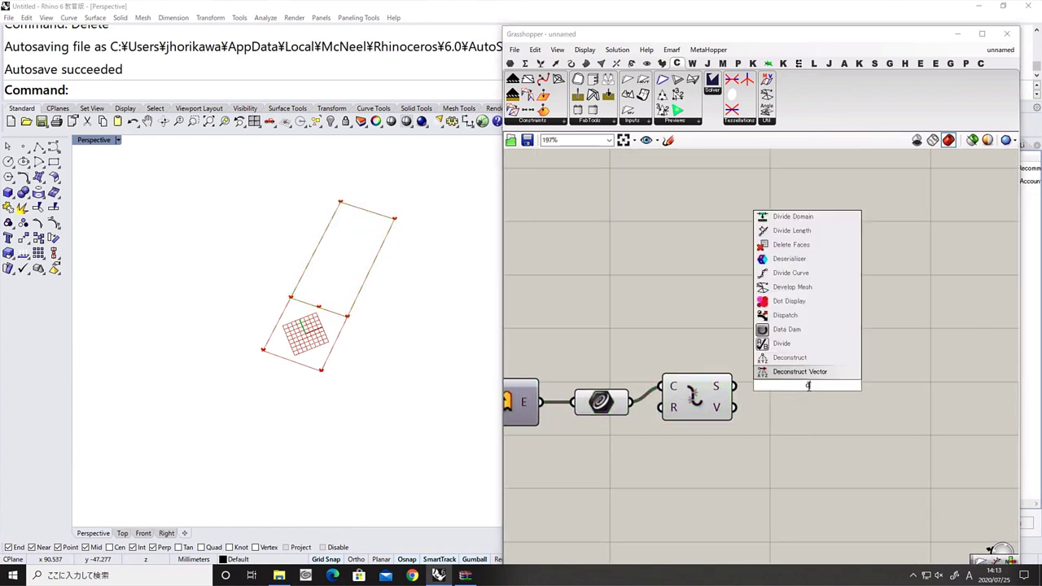
key("Return")
left_click_drag(733, 386, 771, 376)
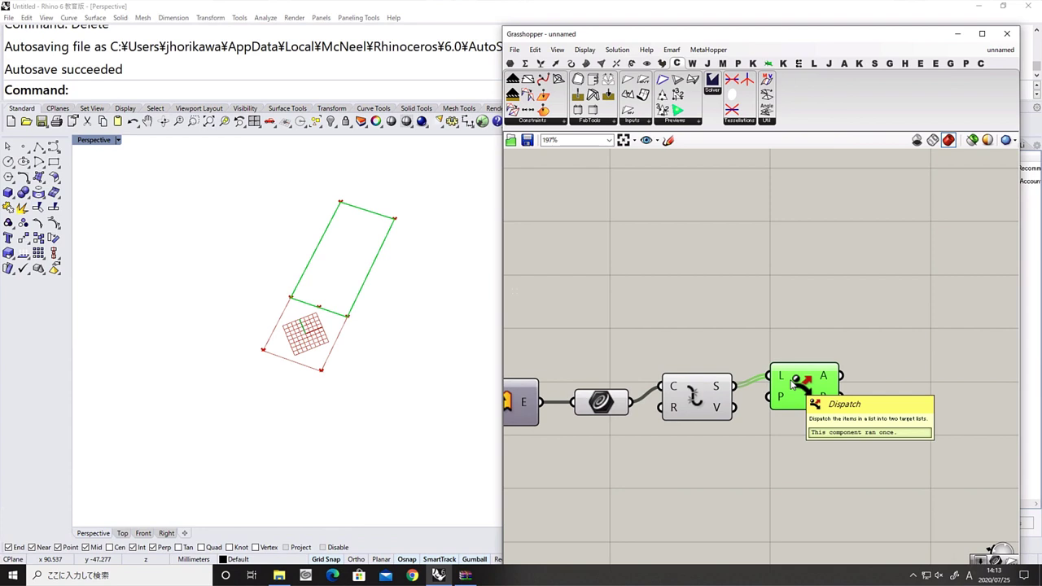
left_click(891, 369)
right_click_drag(893, 369, 828, 370)
Add a PolyLine component and draw the diagonal through Dispatch's list A vertices
double_click(767, 384)
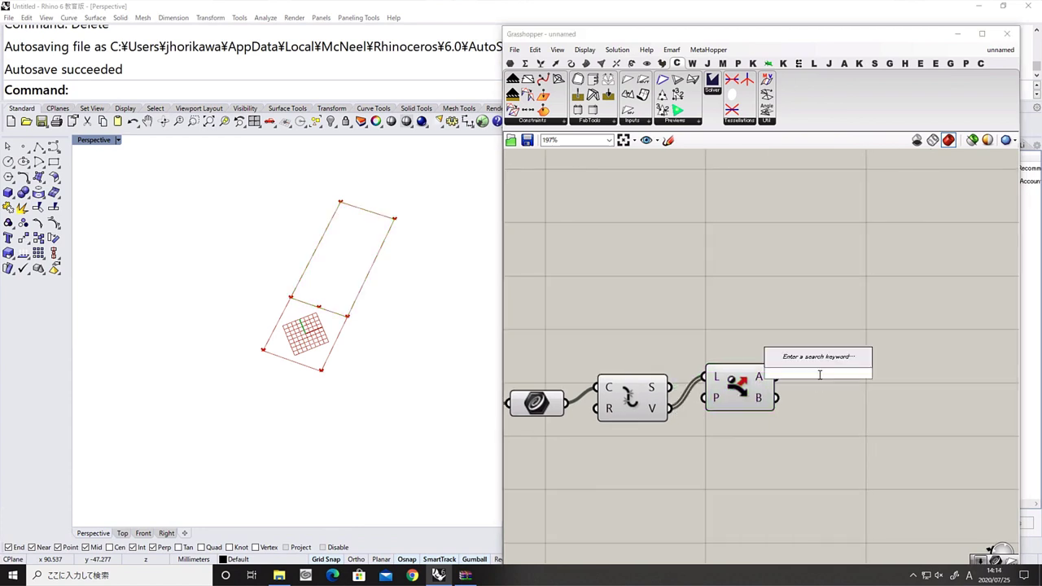
type("polyli")
key("Return")
left_click_drag(776, 377, 817, 368)
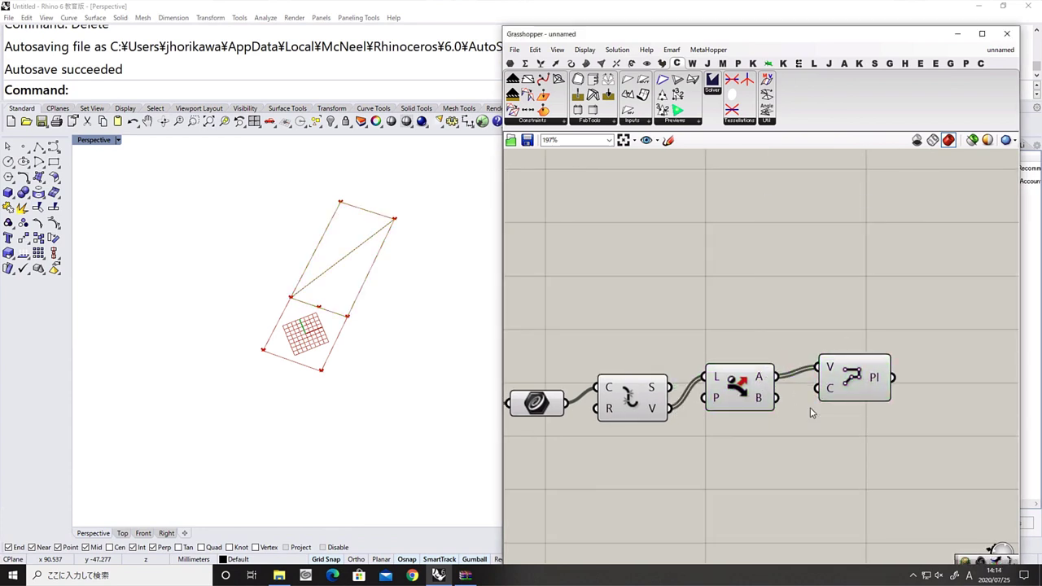
Hide the previews of the outline Curve parameter, Explode and Dispatch components
scroll(810, 407, "down", 2)
right_click_drag(765, 416, 814, 405)
left_click_drag(798, 432, 674, 353)
middle_click(699, 442)
left_click(739, 440)
left_click(752, 436)
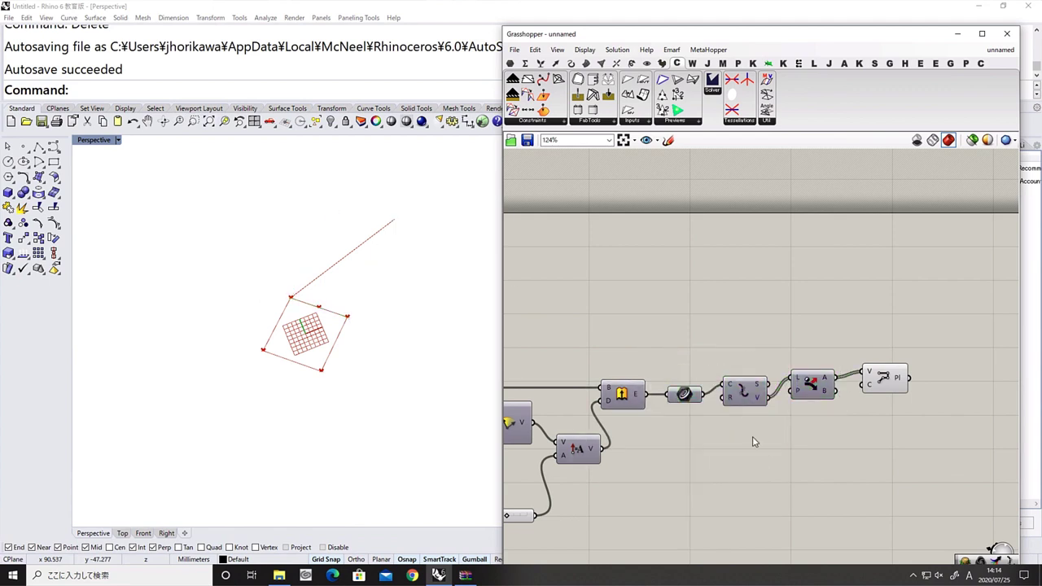
Turn the outline Curve parameter's preview back on
right_click_drag(752, 437, 700, 452)
left_click(779, 402)
left_click(632, 410)
middle_click(627, 409)
left_click(656, 381)
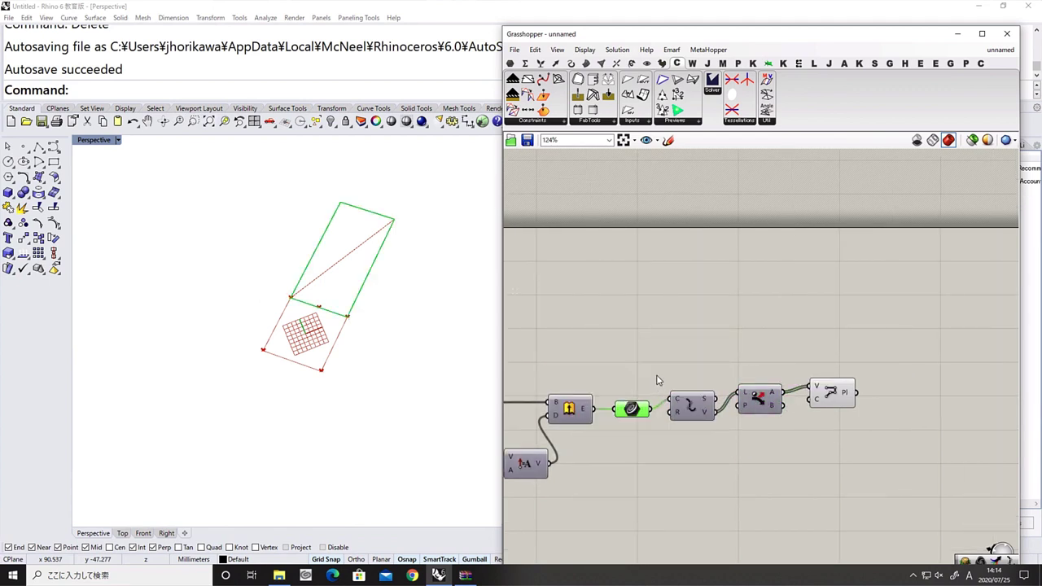
left_click(657, 381)
Add a second Explode component below the outline's Explode and Dispatch components
right_click_drag(656, 392, 720, 372)
scroll(720, 373, "down", 1)
scroll(720, 376, "up", 1)
double_click(730, 346)
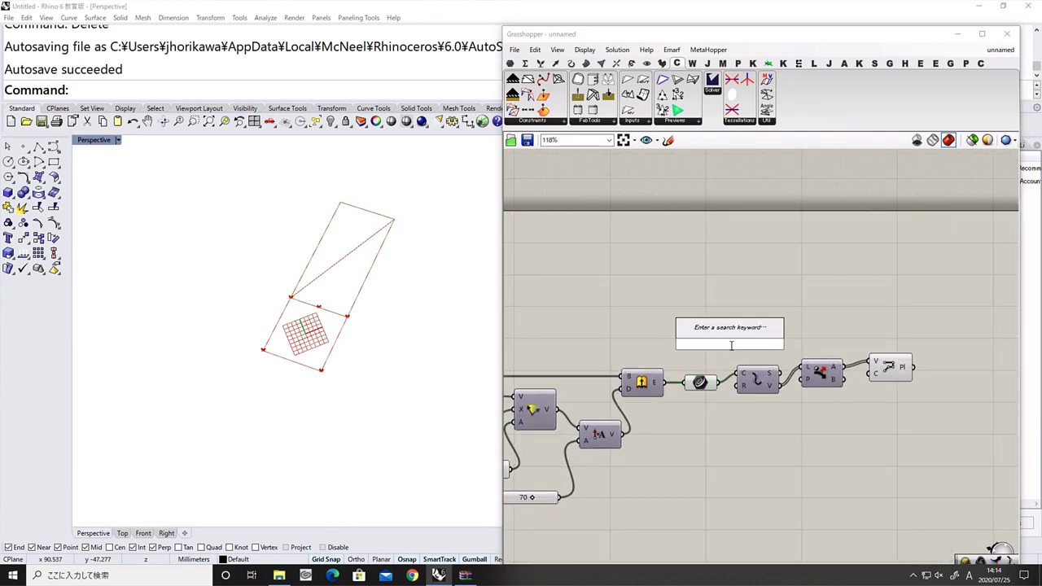
type("explode")
key("Return")
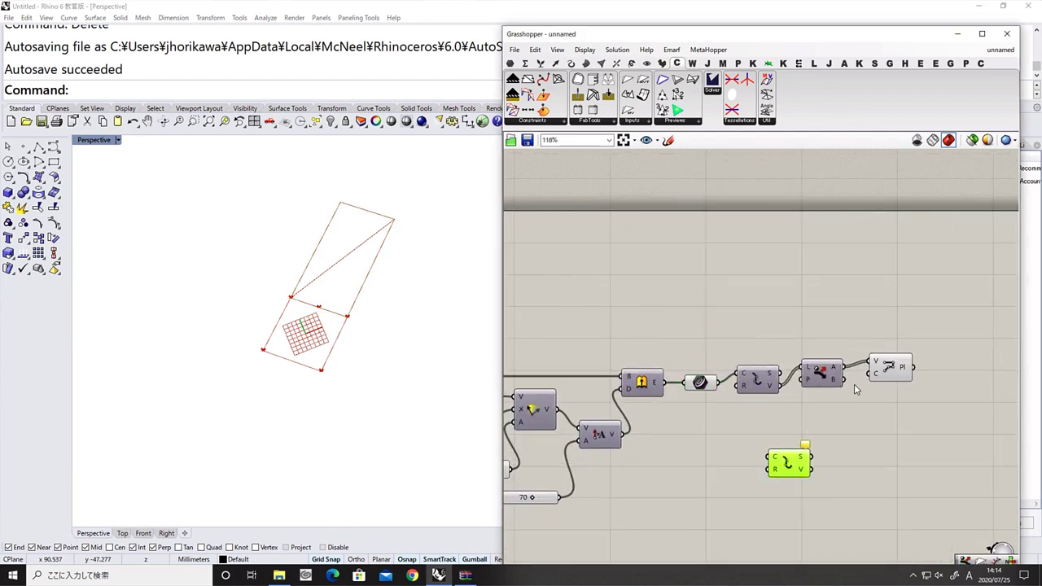
left_click(883, 375)
Add a Series component wired to the Radius and Segments sliders and place it above the List Item component
scroll(879, 383, "down", 5)
right_click_drag(618, 354, 737, 315)
scroll(737, 315, "up", 5)
double_click(736, 313)
type("ser")
key("Return")
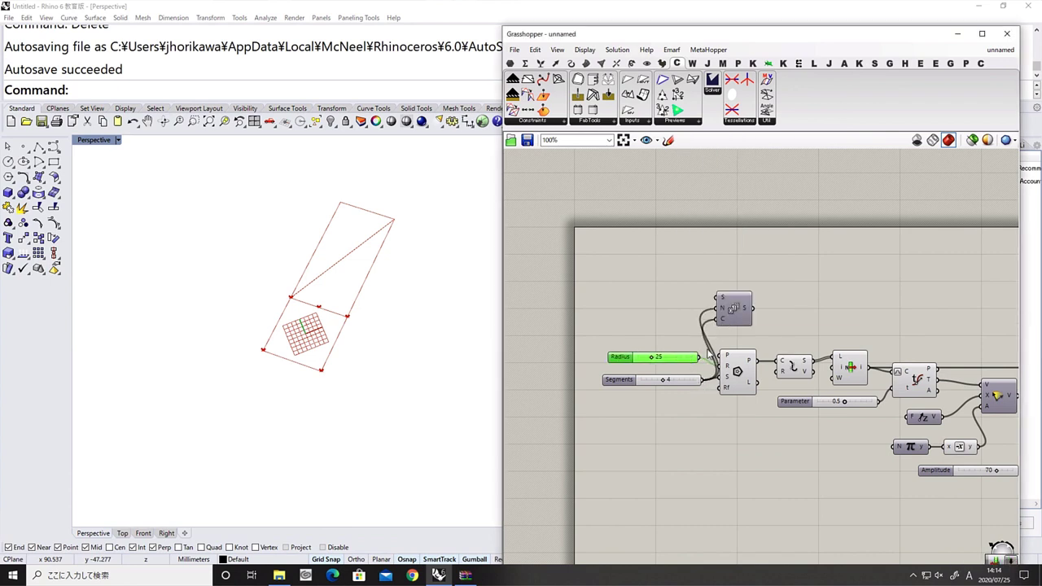
left_click_drag(734, 311, 867, 302)
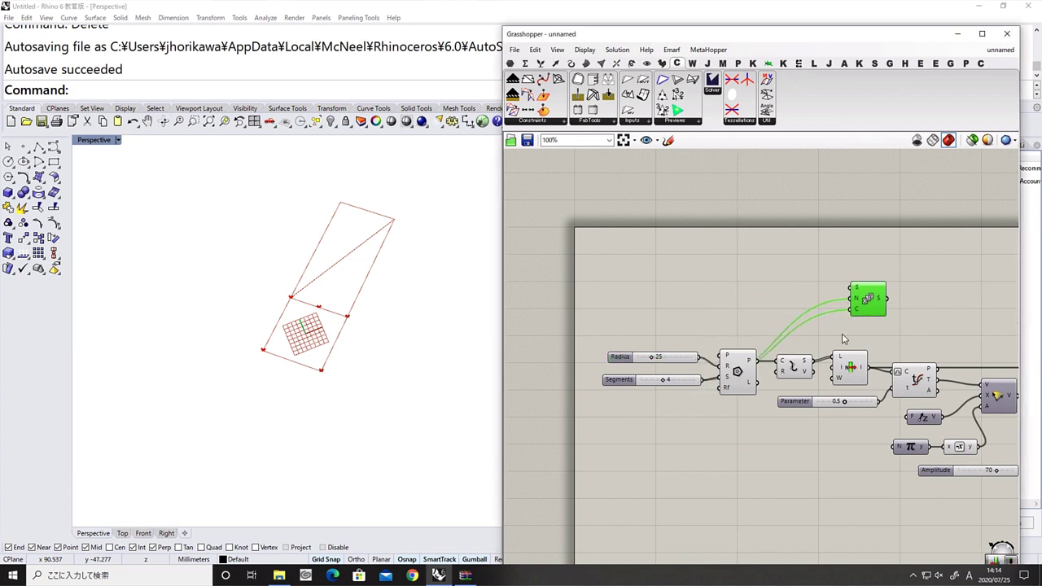
Add a curve Length component on the List Item edge and use its length as the Series step
right_click_drag(844, 340, 777, 339)
left_click_drag(801, 299, 831, 305)
double_click(814, 293)
type("length")
key("Return")
left_click_drag(867, 301, 867, 304)
Add a Move component whose motion comes from a new Amplitude combining the rotated vector with the Series values
right_click_drag(867, 305, 747, 298)
double_click(826, 302)
type("move")
key("Return")
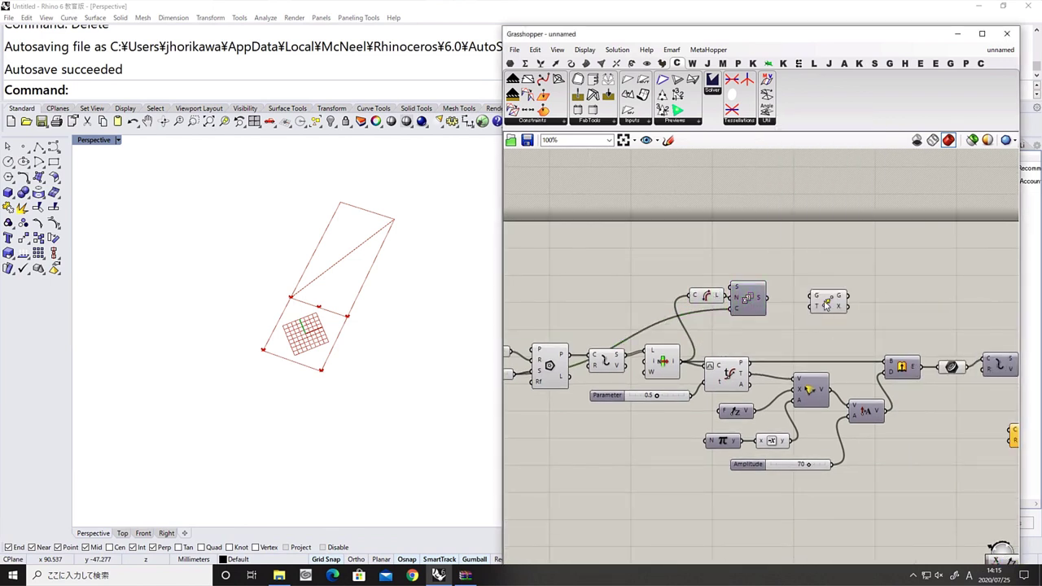
double_click(792, 310)
type("amp")
key("Return")
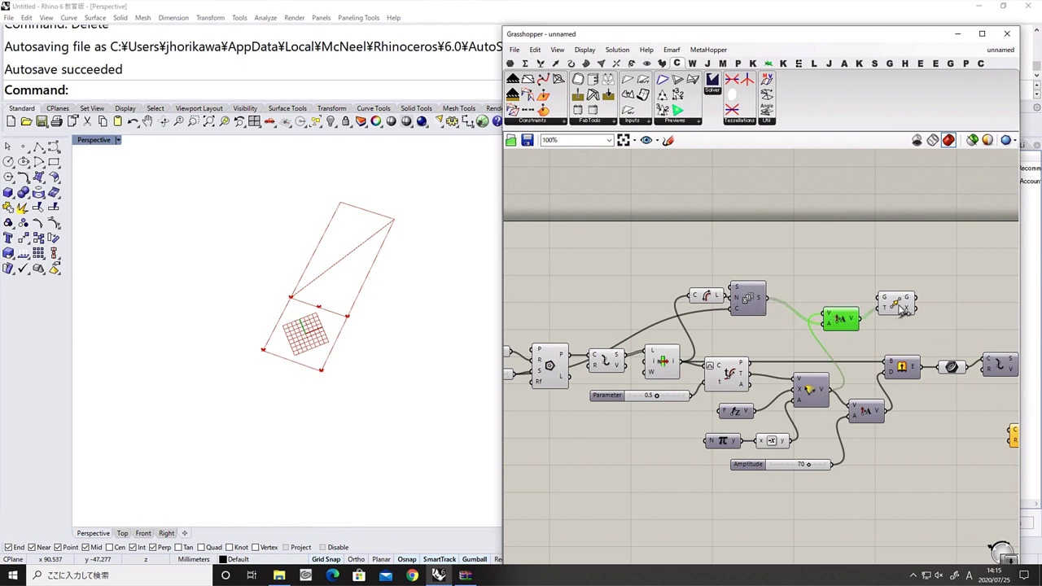
Connect the diagonal polyline to Move's geometry and reposition the Move and Amplitude components
left_click_drag(901, 310, 927, 307)
right_click_drag(949, 313, 711, 306)
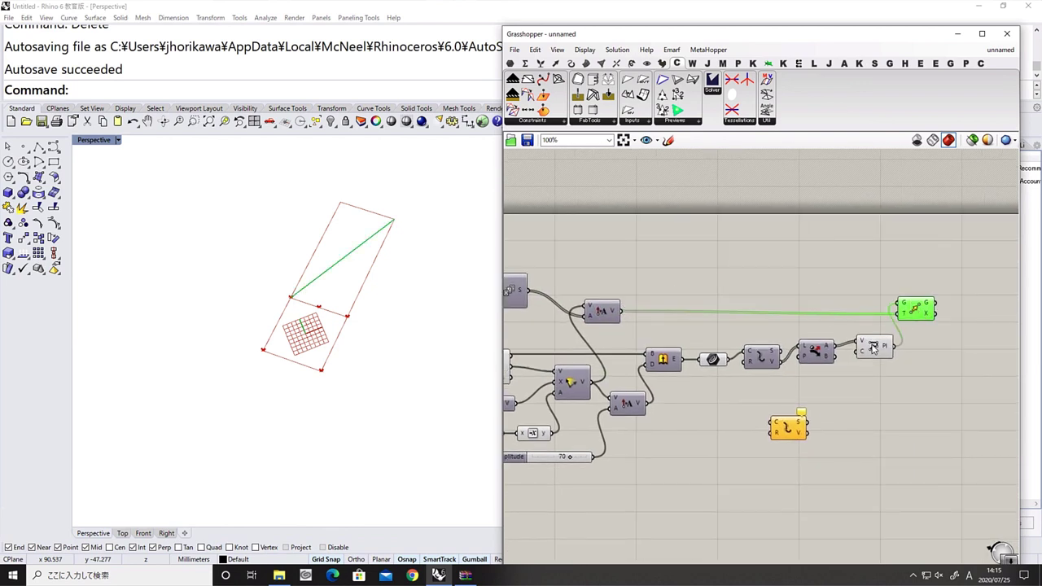
left_click_drag(605, 318, 663, 320)
Add a panel that lists the vectors from the Amplitude component feeding Move
right_click_drag(519, 312, 663, 298)
left_click(510, 63)
left_click(761, 94)
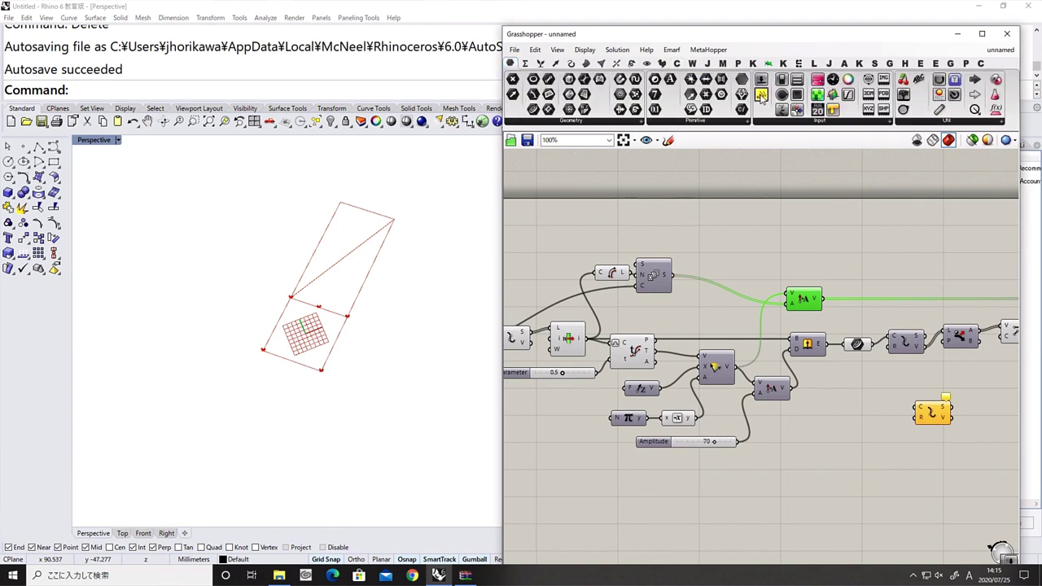
left_click(876, 265)
left_click_drag(823, 299, 873, 289)
left_click_drag(916, 293, 907, 261)
Examine the moved diagonals in the viewport and the translation vectors received by the Move component
right_click_drag(925, 285, 818, 287)
scroll(382, 292, "down", 8)
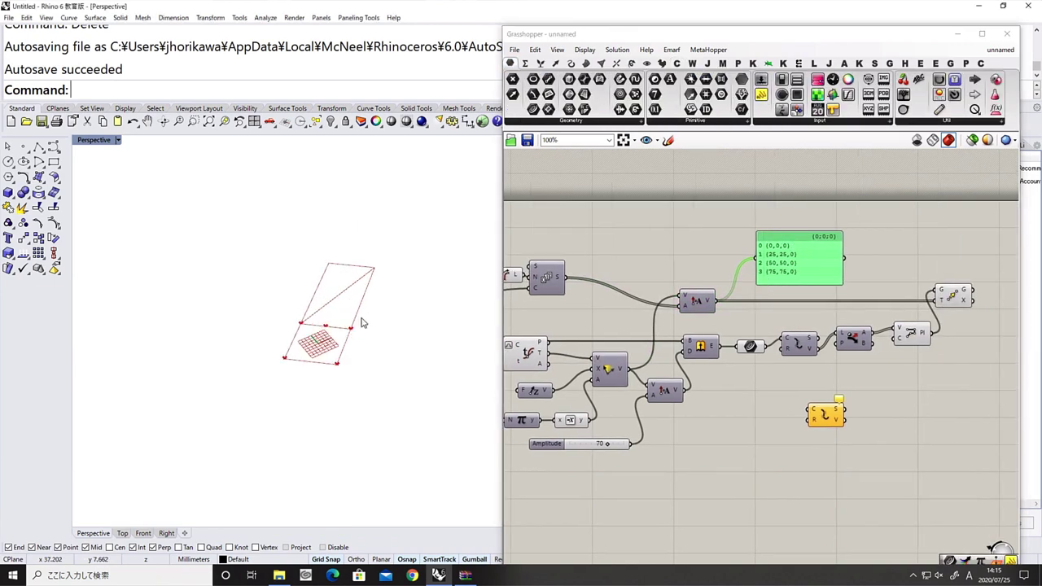
left_click(952, 294)
middle_click(964, 296)
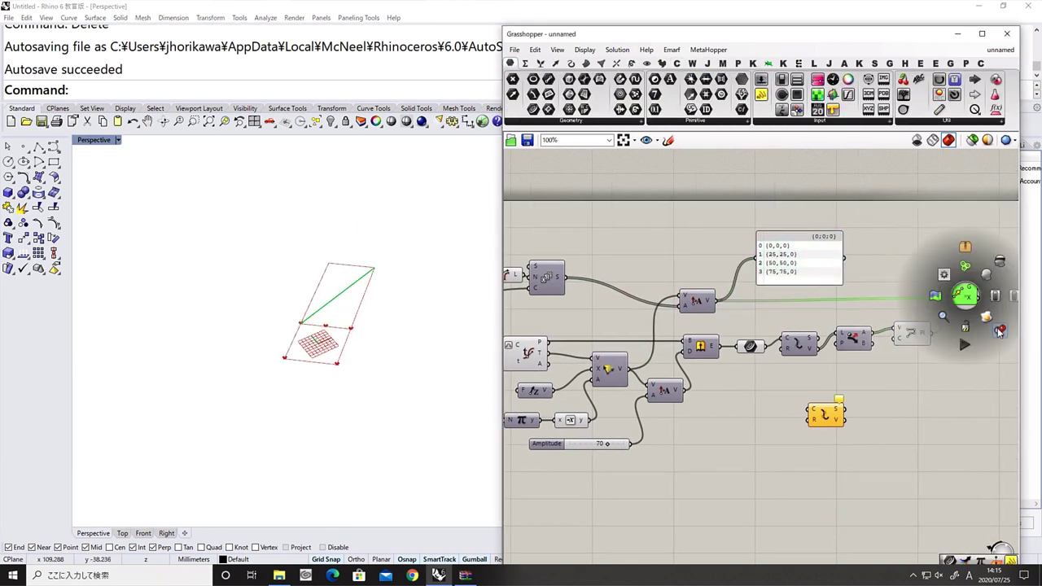
scroll(335, 303, "up", 9)
right_click_drag(256, 318, 312, 319)
left_click(933, 326)
scroll(930, 326, "up", 1)
mouse_move(947, 298)
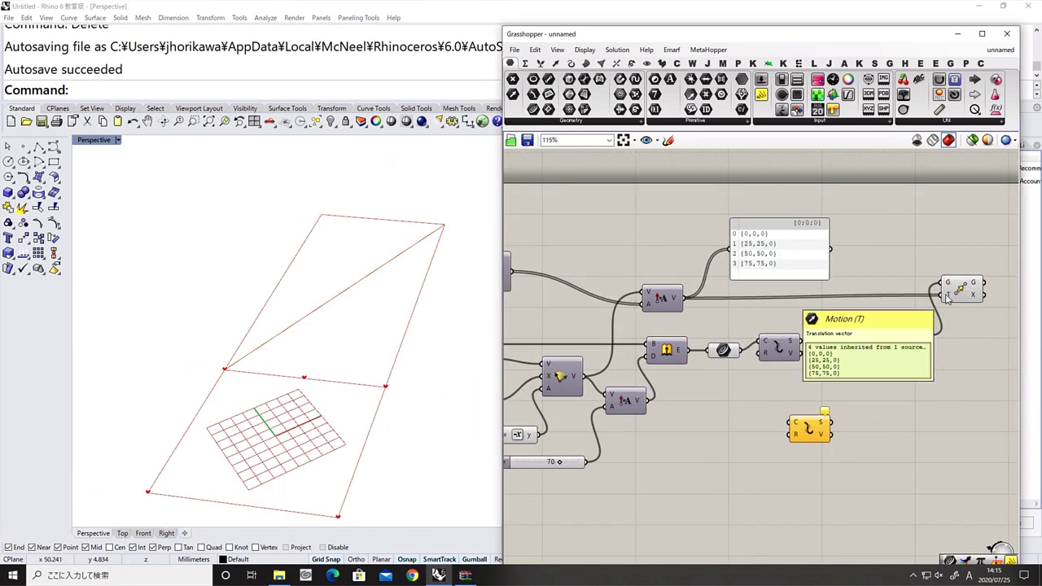
scroll(820, 290, "down", 2)
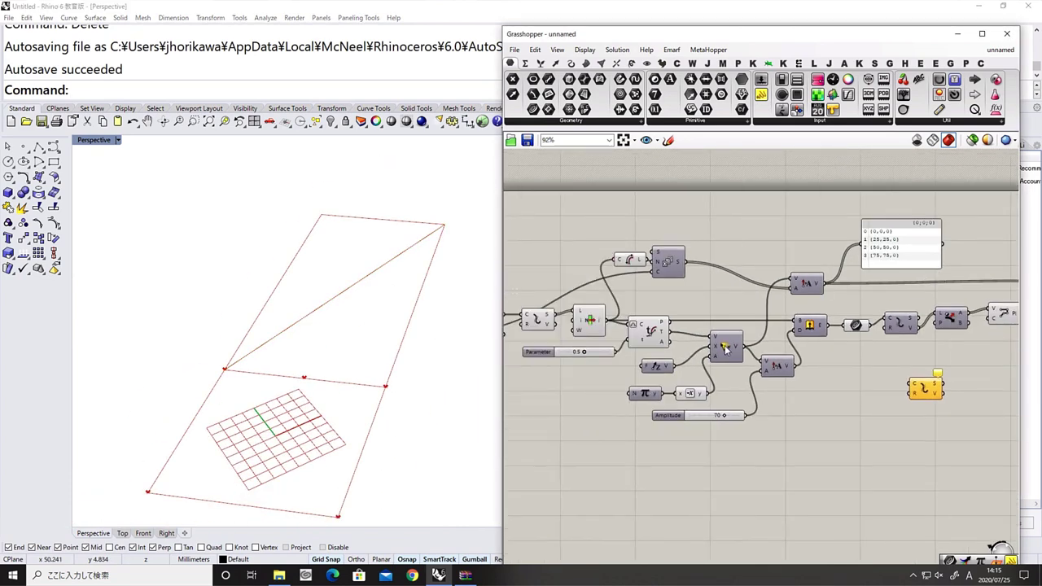
Save the definition as foldingproject in the craneworkshop folder
scroll(409, 344, "down", 8)
key("ctrl+s")
left_click(604, 276)
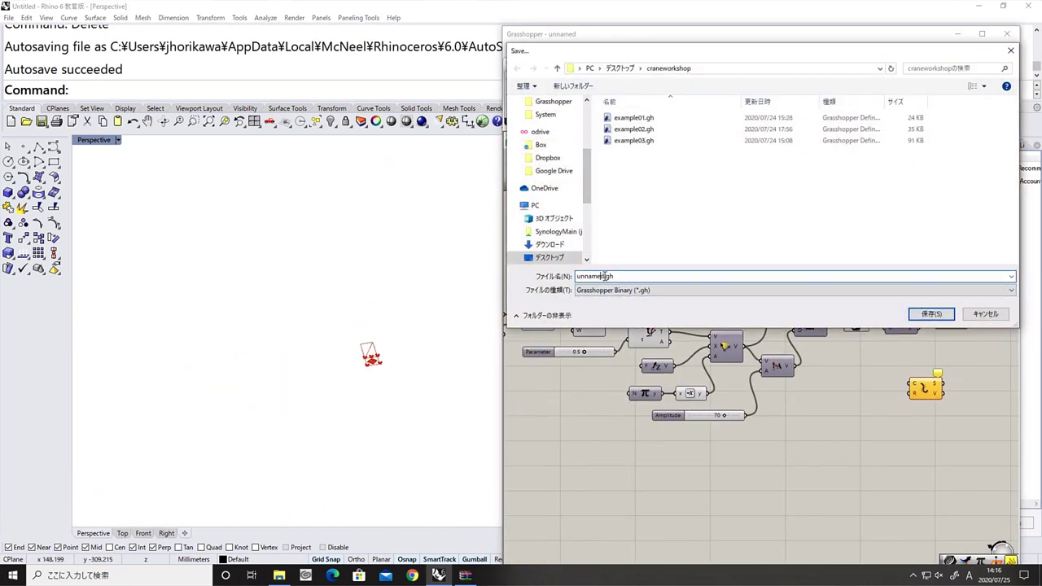
type("foldingproject")
key("Return")
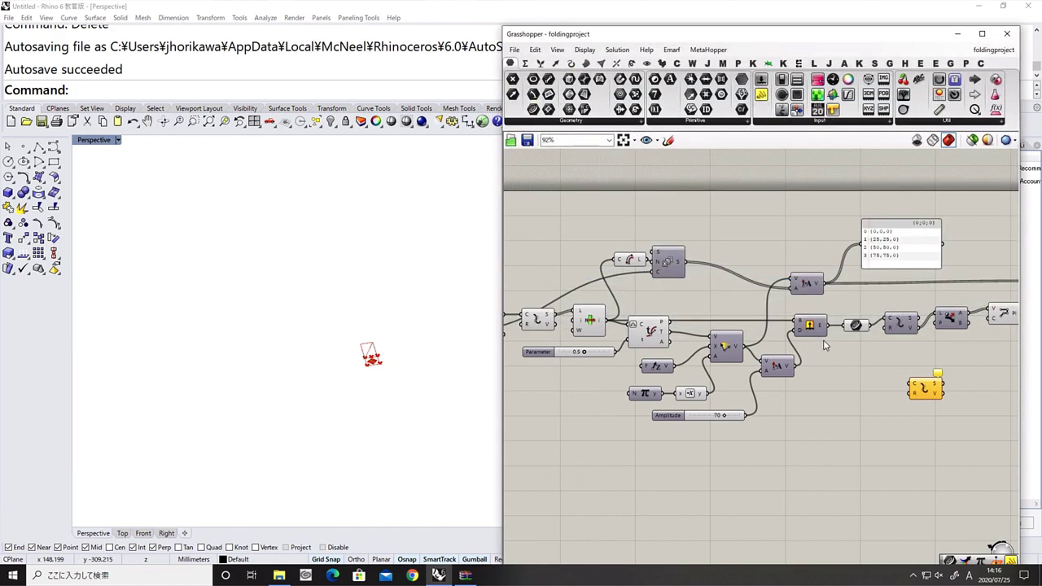
Insert a removeDuplicatePts component between the exploded strip's vertices and Split List, and arrange it in the chain
scroll(918, 271, "up", 3)
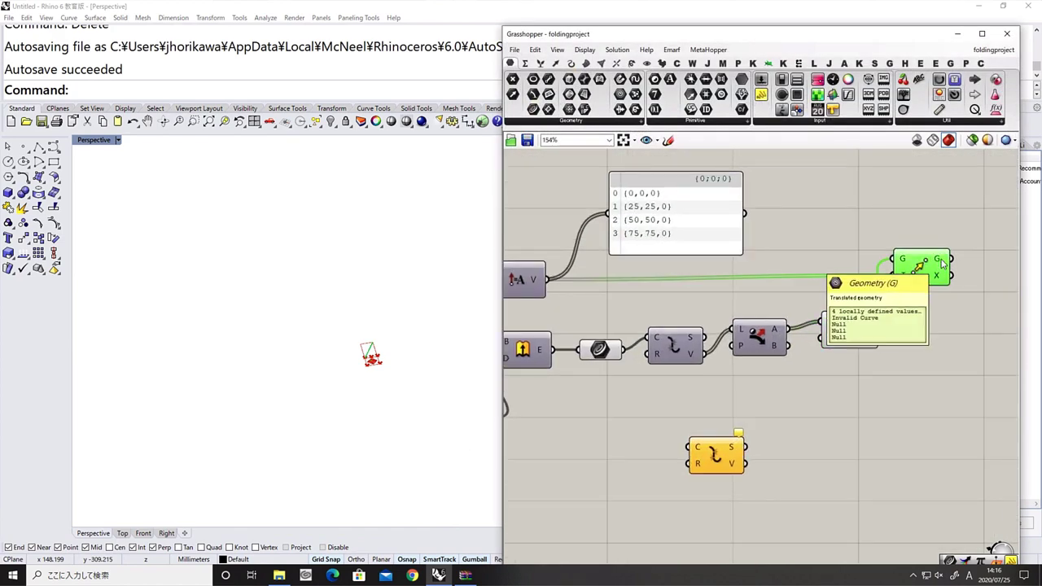
mouse_move(746, 272)
right_mouse_down()
mouse_move(895, 274)
mouse_move(734, 274)
right_mouse_up()
left_click_drag(854, 334, 829, 341)
right_click_drag(829, 340, 895, 330)
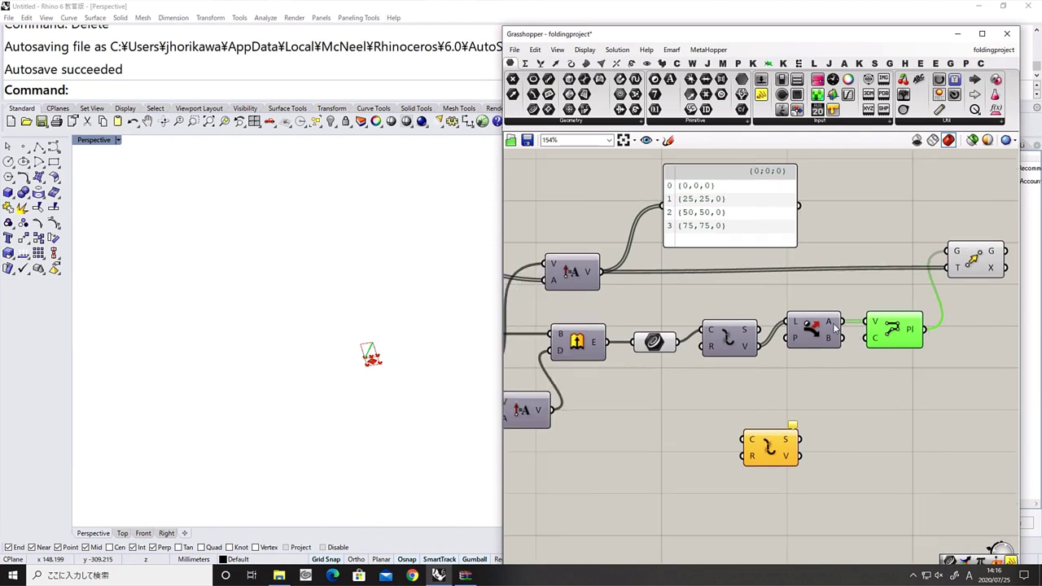
double_click(835, 389)
type("remove")
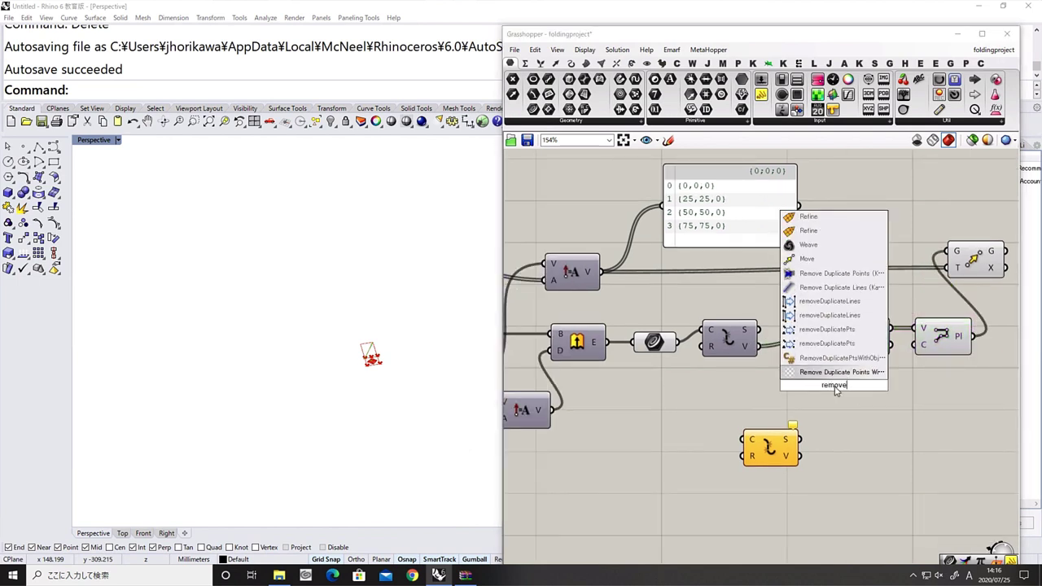
left_click(818, 328)
left_click_drag(759, 345, 805, 380)
left_click_drag(830, 389, 799, 375)
left_click_drag(831, 375, 835, 330)
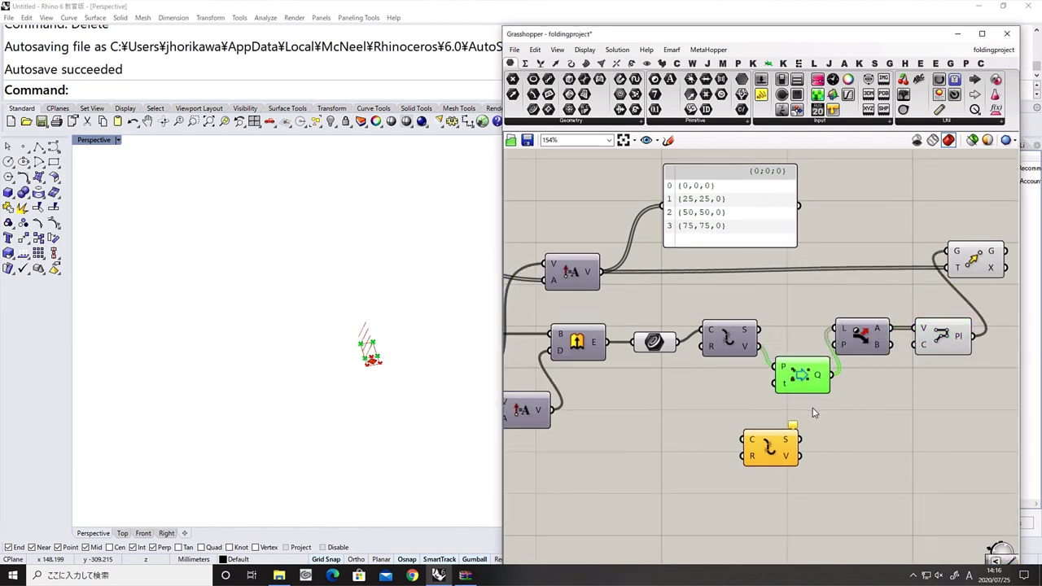
left_click_drag(811, 379, 806, 354)
Feed the edge tangent from Evaluate Curve into the vector input of the Amplitude component that drives Move
scroll(377, 363, "up", 13)
scroll(545, 372, "down", 2)
right_click_drag(521, 381, 762, 349)
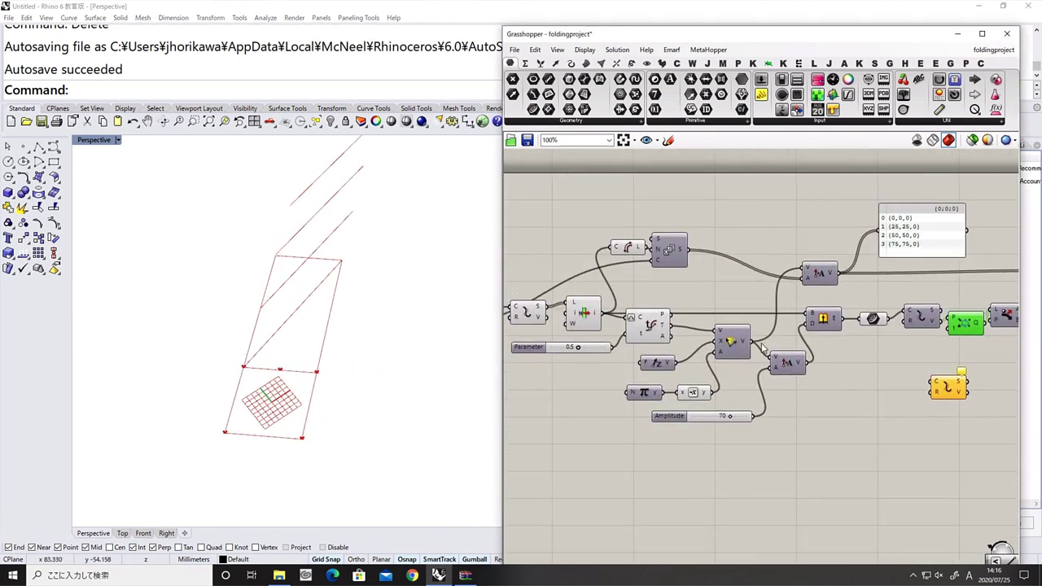
left_click_drag(805, 275, 804, 272)
scroll(326, 283, "down", 9)
right_click_drag(325, 283, 328, 301)
right_click_drag(939, 332, 768, 335)
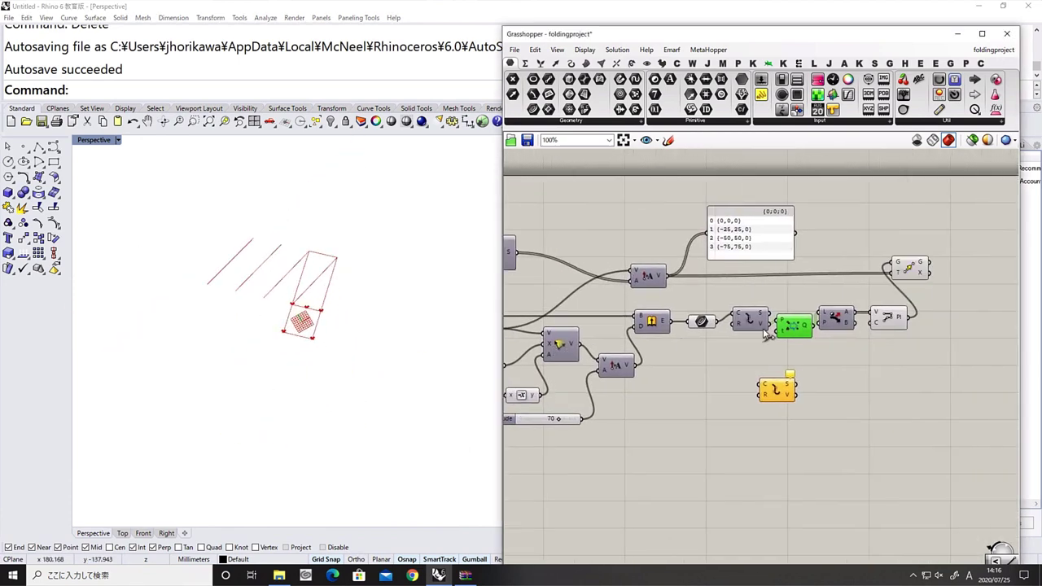
left_click(952, 280)
left_click_drag(952, 281, 955, 239, "alt")
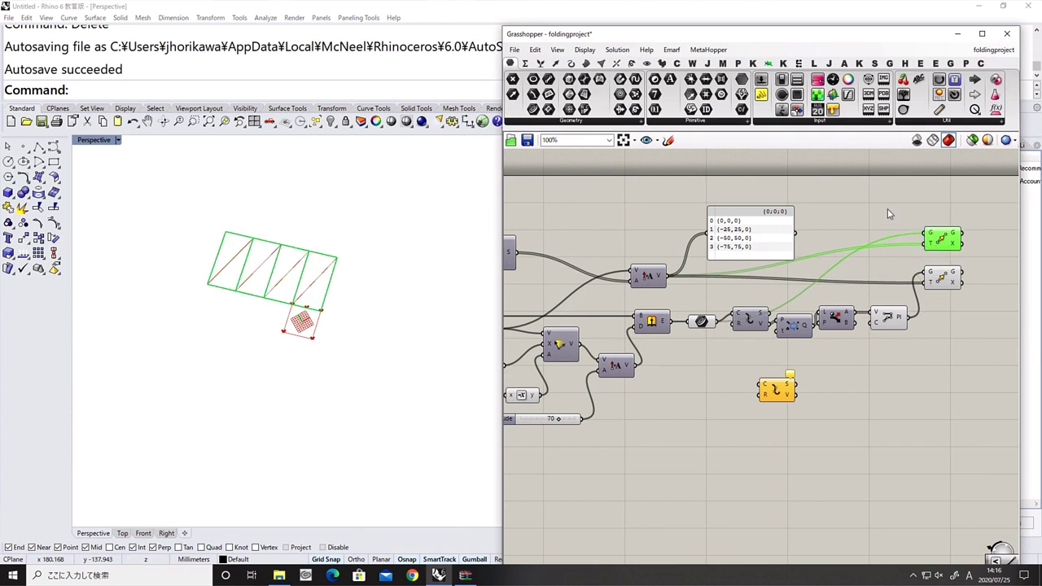
left_click_drag(765, 239, 765, 207)
left_click(942, 239)
key("Delete")
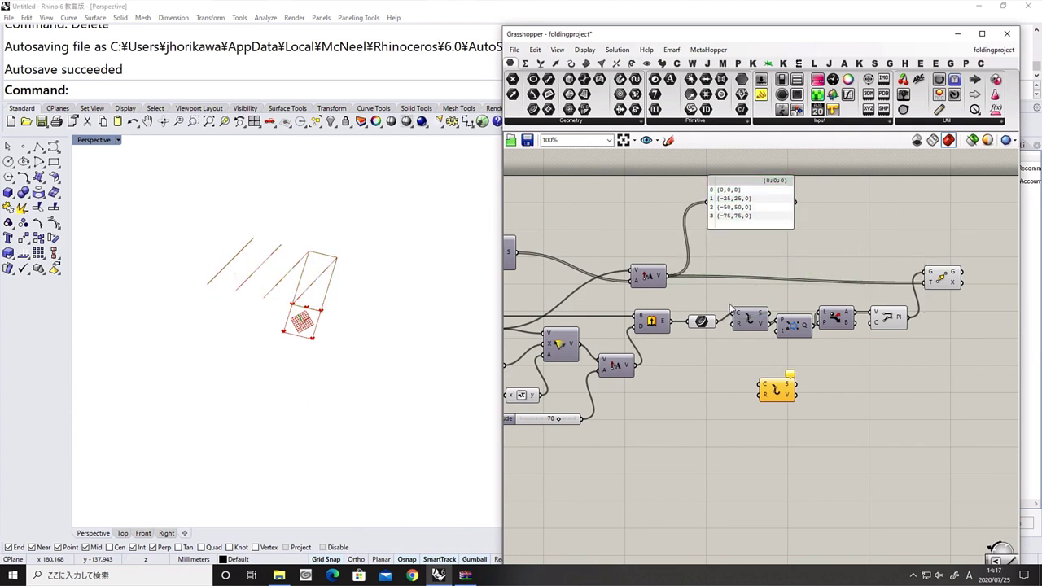
Duplicate the Move component and feed the strip outline into the copy's geometry, keeping the same translation vectors
scroll(716, 295, "up", 3)
double_click(715, 298)
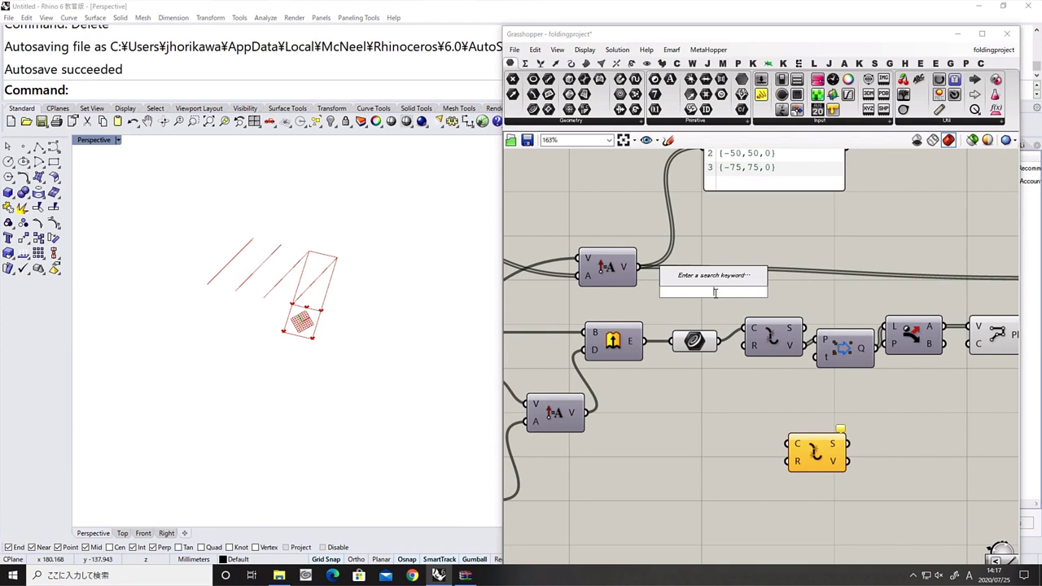
right_click_drag(723, 308, 673, 330)
scroll(672, 330, "down", 1)
left_click_drag(949, 306, 930, 241, "alt")
right_click_drag(930, 269, 812, 279)
left_click_drag(838, 257, 725, 257)
left_click(768, 313)
right_click_drag(668, 327, 789, 278)
scroll(789, 278, "down", 1)
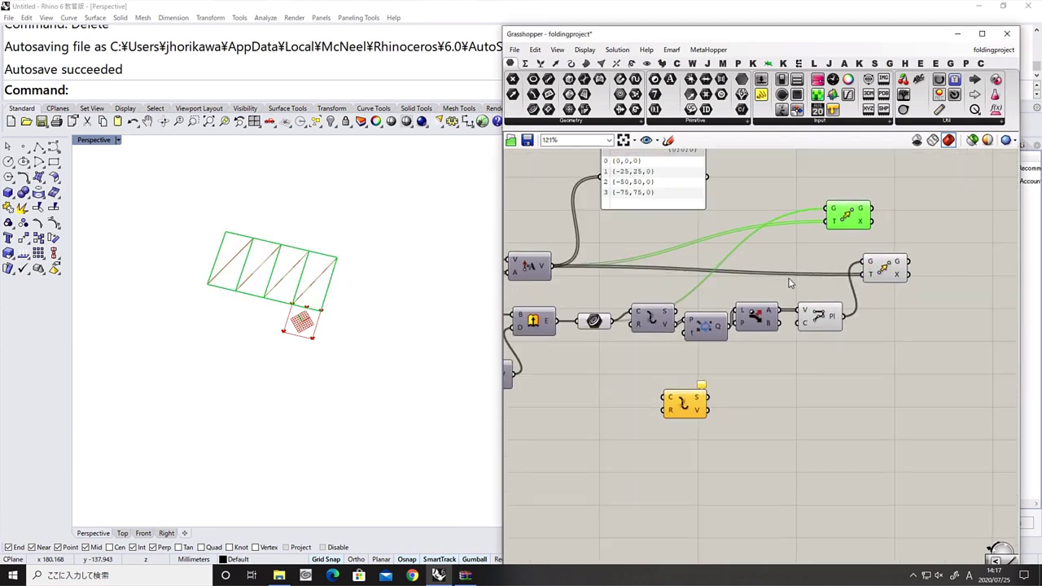
Add a Merge component combining the base polygon in D1 with the moved strip outlines in D2
right_click_drag(667, 204, 632, 315)
double_click(810, 267)
type("mer")
left_click(803, 254)
left_click_drag(809, 267, 890, 270)
left_click_drag(838, 319, 865, 283)
scroll(732, 285, "down", 2)
right_click_drag(692, 285, 920, 259)
right_click_drag(642, 327, 752, 321)
scroll(751, 320, "up", 1)
scroll(727, 290, "down", 5)
left_click_drag(716, 329, 865, 294)
Flatten Merge's result and feed it into a new Region Union component
scroll(887, 269, "up", 8)
right_click(801, 292)
left_click(826, 332)
double_click(897, 305)
type("regio")
left_click(887, 278)
left_click_drag(897, 307, 891, 293)
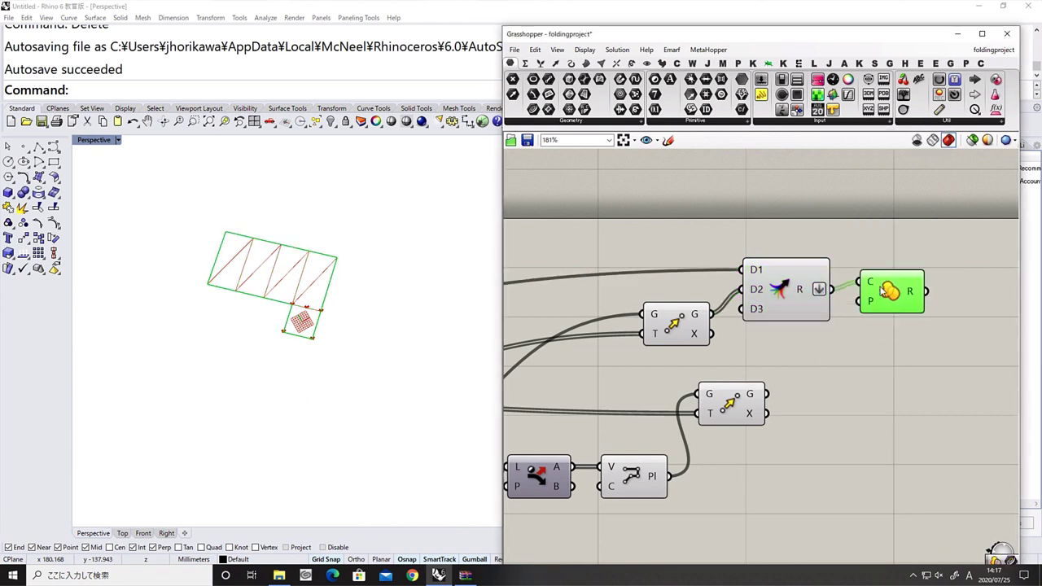
Turn off the preview of the outline Move and Merge components, and rearrange them with Region Union higher on the canvas
left_click_drag(785, 349, 651, 298)
middle_click(649, 297)
left_click(628, 275)
left_click_drag(784, 291, 770, 224)
left_click_drag(883, 308, 884, 251)
scroll(885, 257, "down", 3)
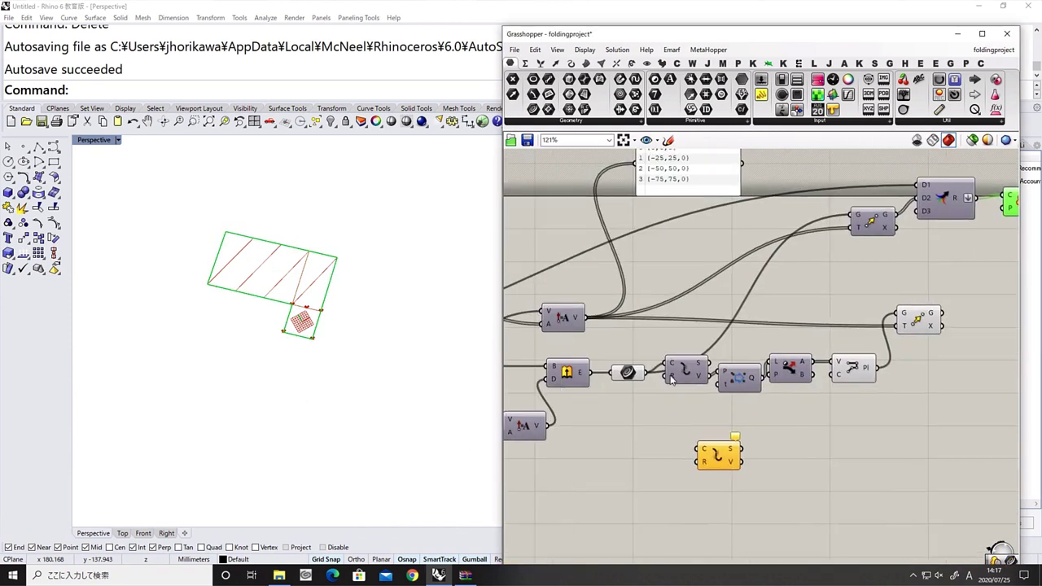
Add a List Item component below the exploded strip outline and feed the exploded segments into its list input
left_click(674, 370)
double_click(697, 428)
type("item")
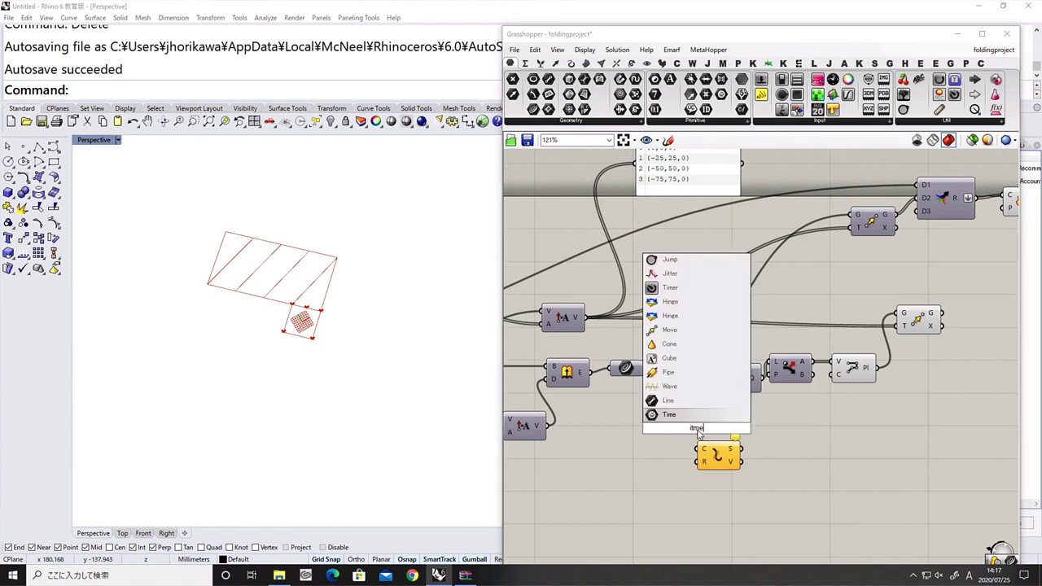
left_click(690, 403)
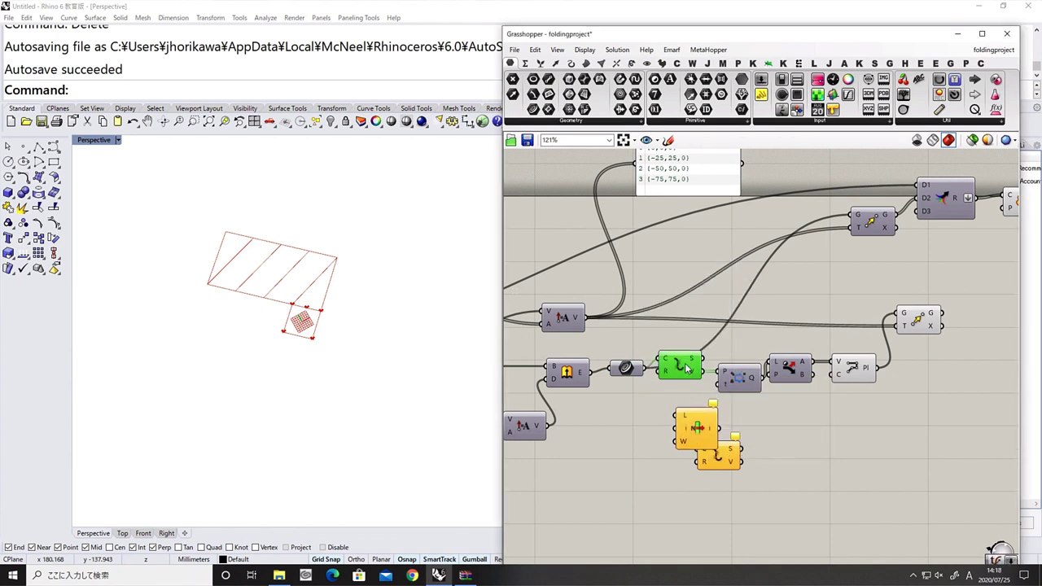
right_click_drag(686, 368, 700, 352)
left_click_drag(711, 403, 743, 432)
double_click(713, 414)
key("Escape")
left_click_drag(766, 447, 739, 413)
Try index 1 and then index 3 directly on the new List Item component
right_click(724, 412)
mouse_move(778, 478)
type("1")
left_click(875, 493)
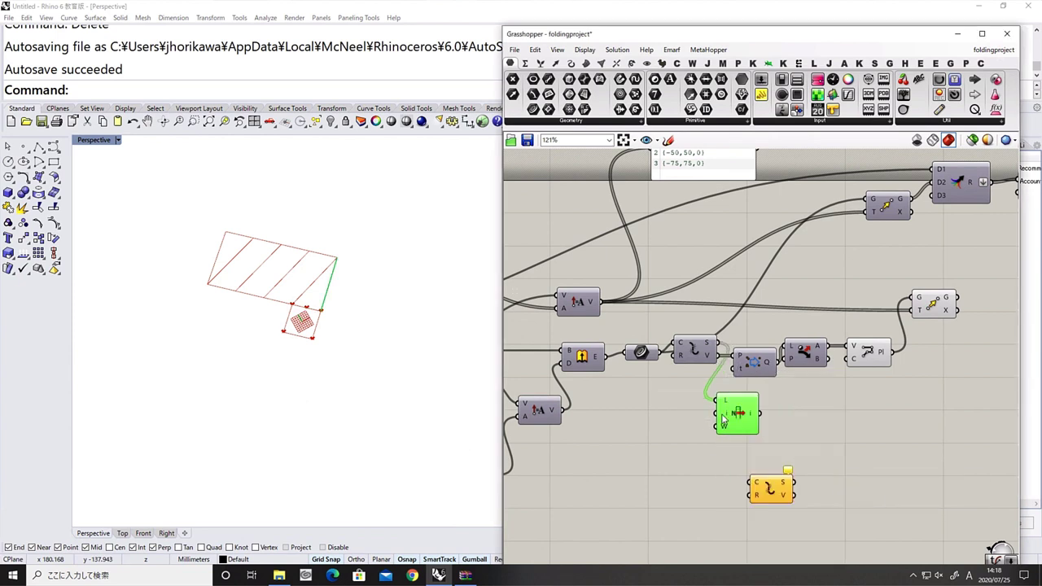
right_click(722, 417)
type("3")
left_click(870, 493)
left_click_drag(739, 421, 753, 419)
Add a small panel containing 3 and feed it into the new List Item's index
double_click(705, 423)
type("pan")
key("Return")
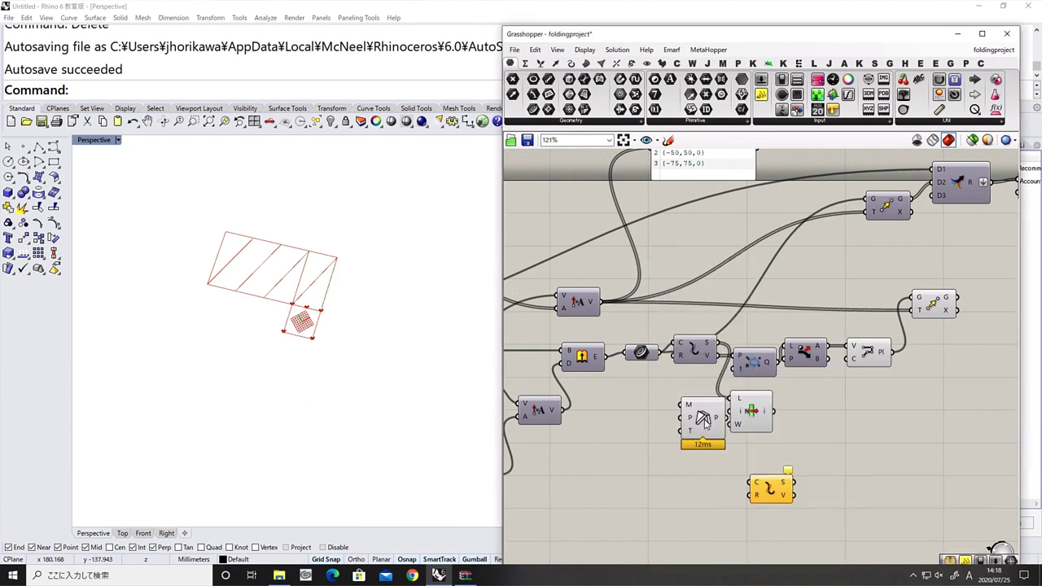
double_click(705, 423)
type("panel")
key("Return")
double_click(705, 423)
type("3")
left_click(761, 459)
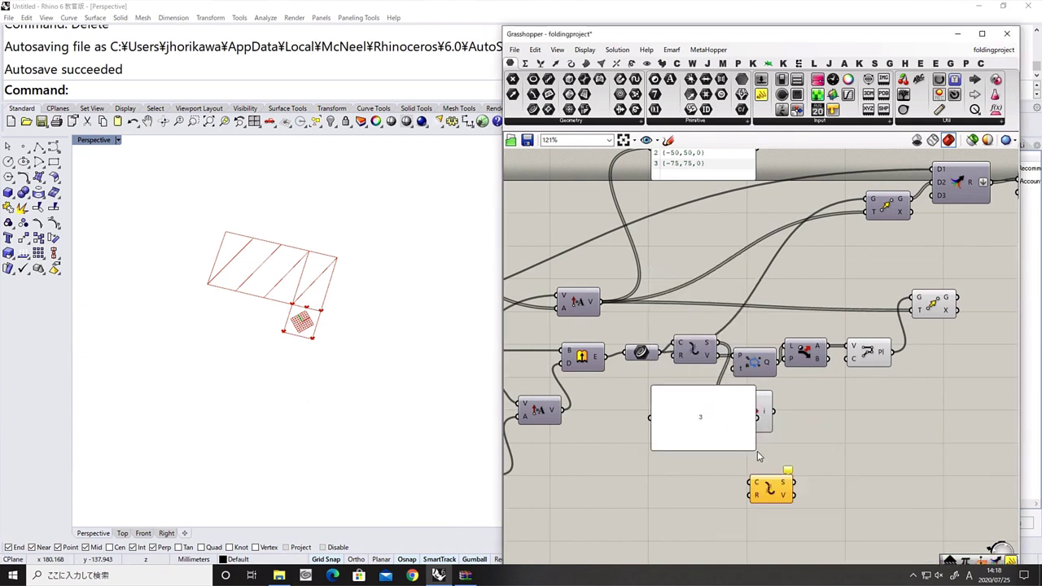
left_click_drag(758, 454, 704, 407)
Duplicate the Move component of the diagonal polyline just below the original
double_click(774, 414)
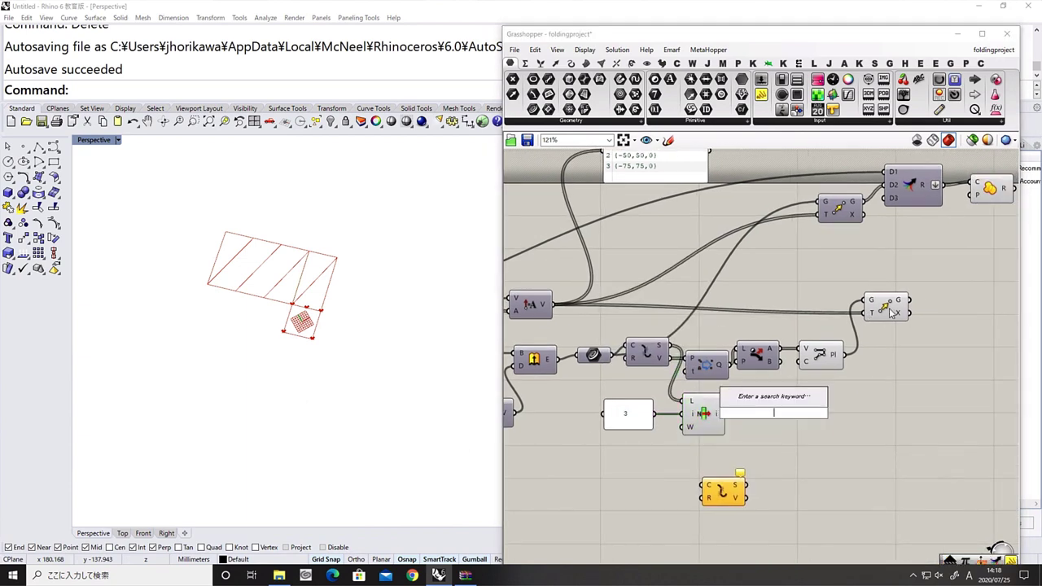
left_click_drag(890, 313, 896, 374, "alt")
right_click_drag(816, 375, 839, 347)
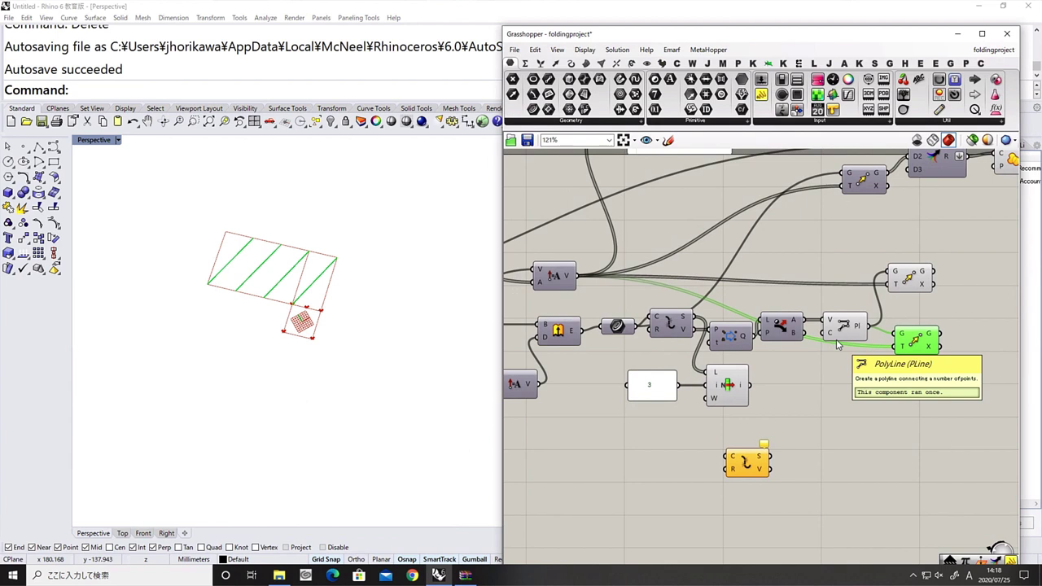
Add a Cull Index component, feed it Amplitude's translation vectors, and reverse its list input
double_click(830, 399)
type("s")
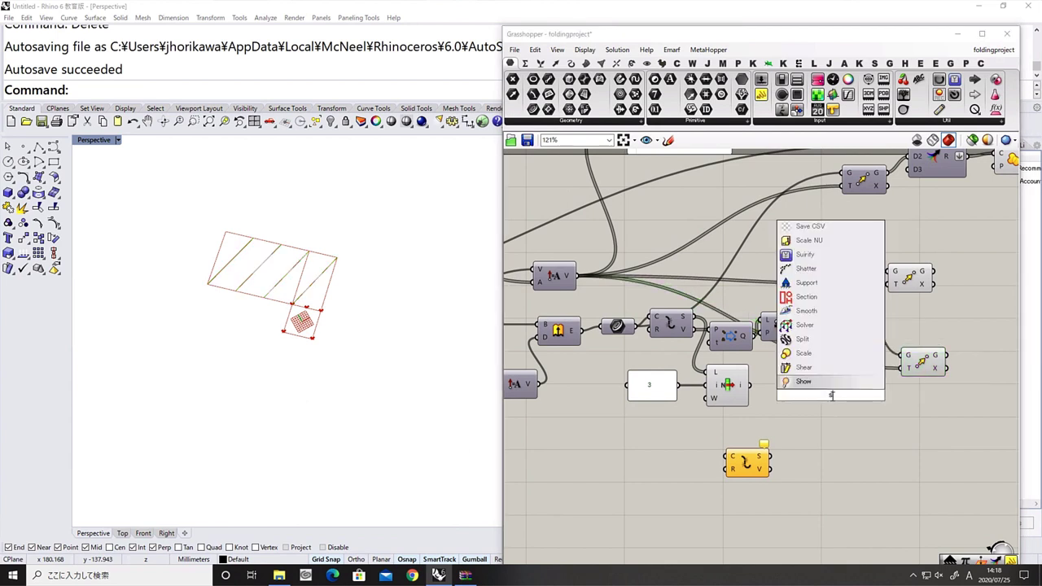
key("BackSpace")
type("sub")
double_click(837, 419)
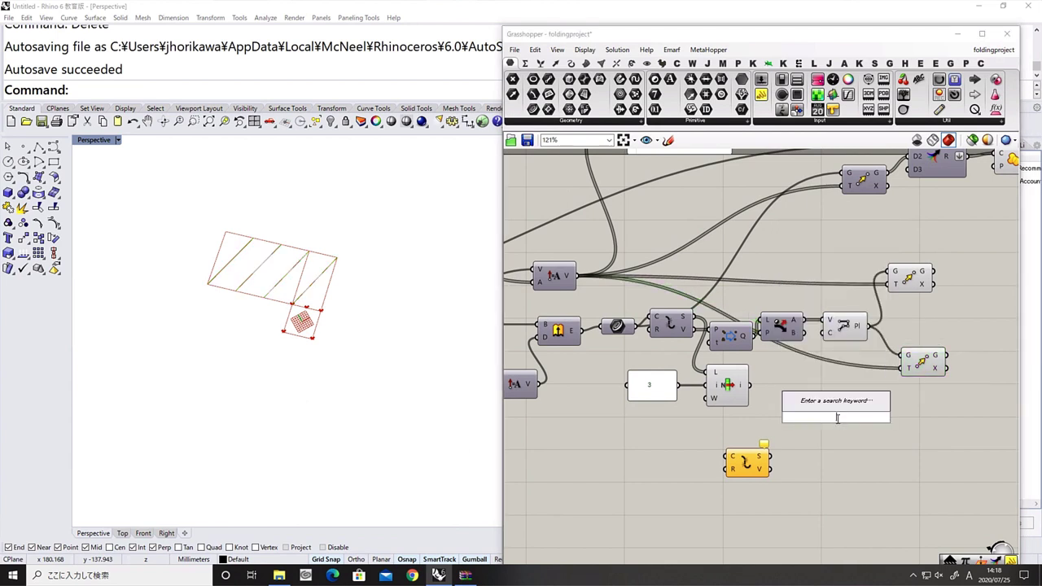
type("cull")
left_click(818, 404)
right_click(825, 404)
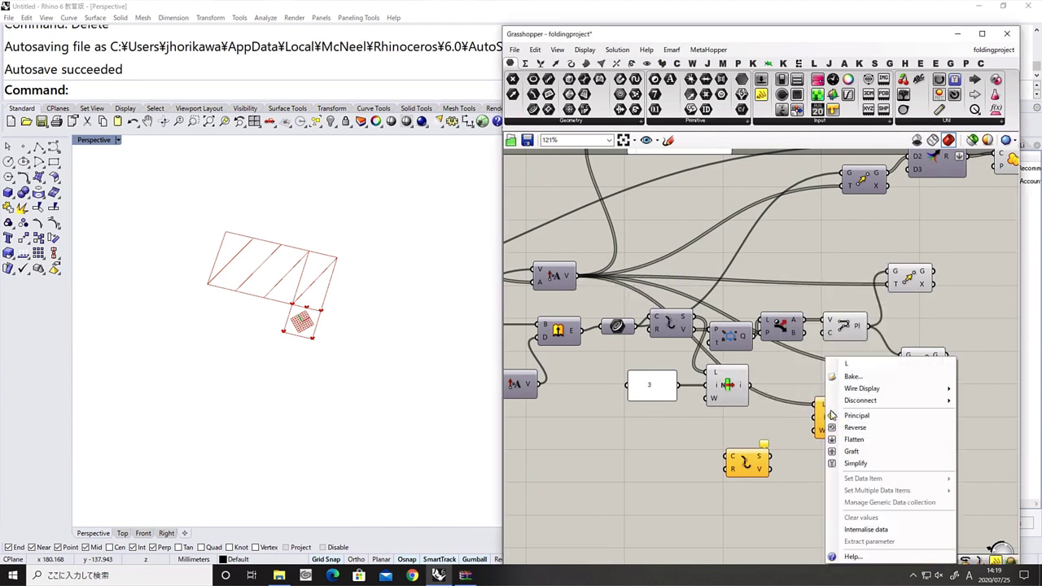
left_click(855, 426)
Add a panel with 0 and 1 as separate items, feed it into Cull Index's indices, and tidy the components
right_click(820, 418)
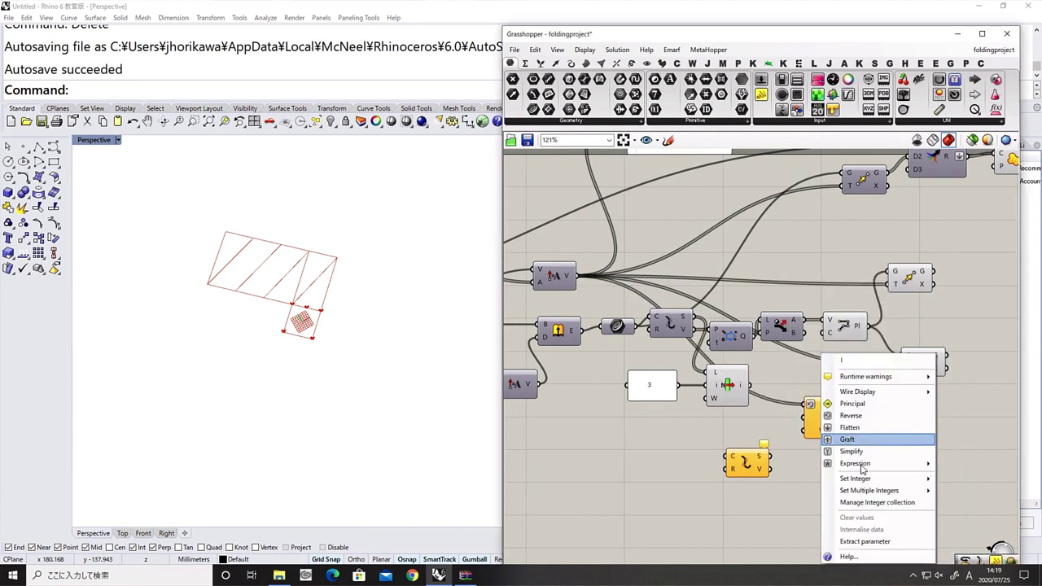
left_click(768, 453)
left_click_drag(755, 463, 743, 499)
double_click(745, 427)
type("panel")
left_click(729, 357)
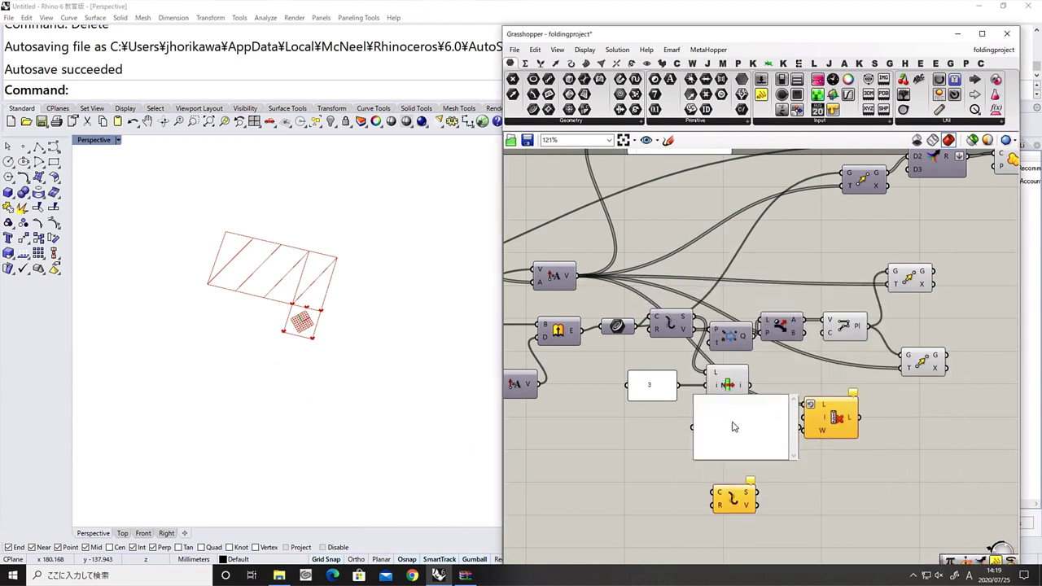
right_click(734, 426)
left_click(791, 430)
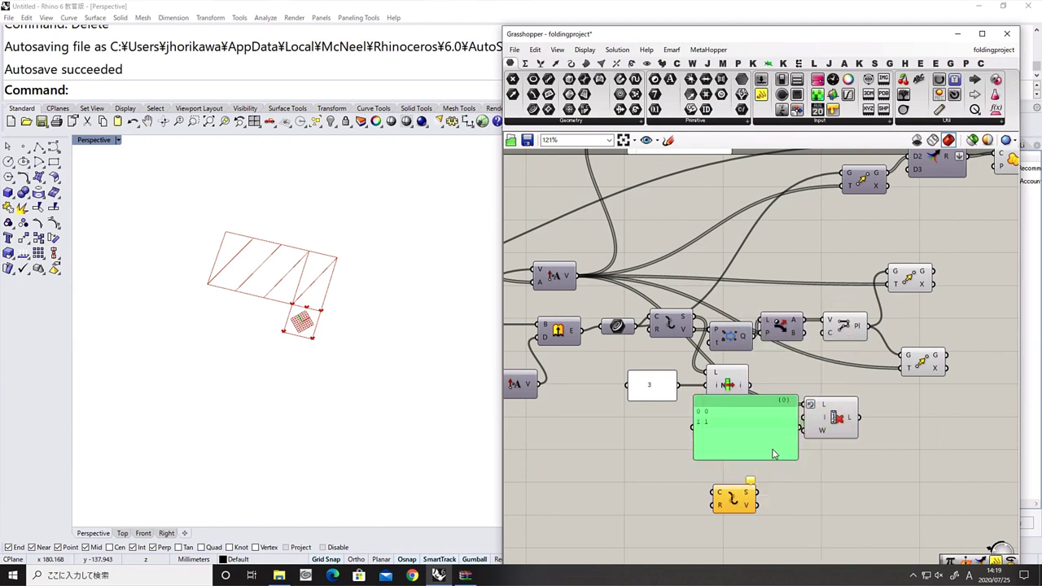
left_click_drag(773, 452, 761, 461)
left_click_drag(690, 408, 704, 424)
left_click_drag(845, 415, 819, 423)
right_click_drag(843, 433, 806, 437)
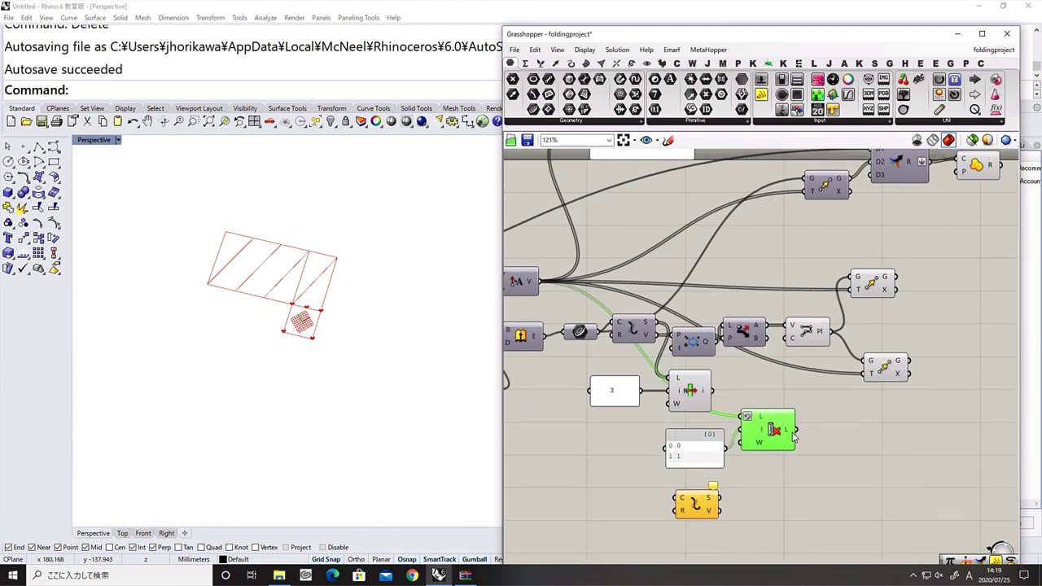
Connect the List Item edge and the culled vectors to the duplicated Move, and reduce the cull panel to 0
left_click_drag(794, 437, 879, 381)
scroll(693, 444, "up", 1)
double_click(693, 446)
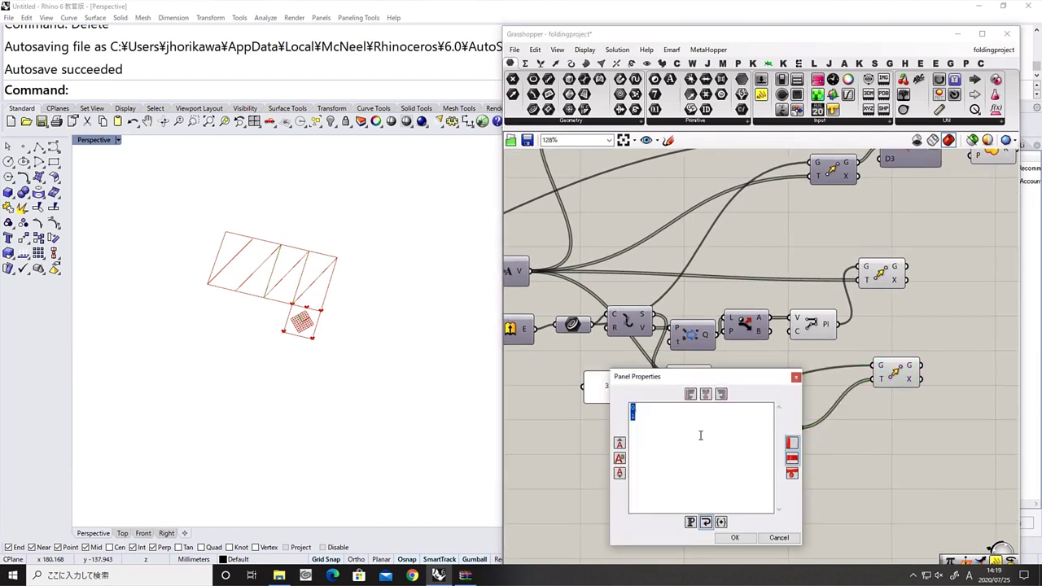
left_click(736, 538)
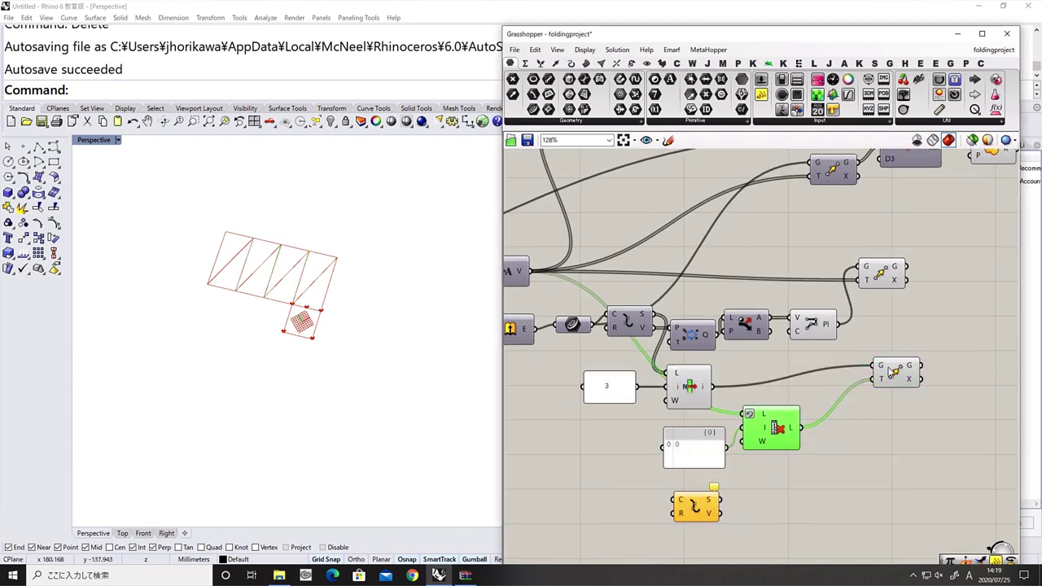
Reverse Cull Index's output and turn off the preview of the List Item and Cull Index components
right_click(791, 428)
left_click(823, 473)
left_click_drag(786, 465, 702, 408)
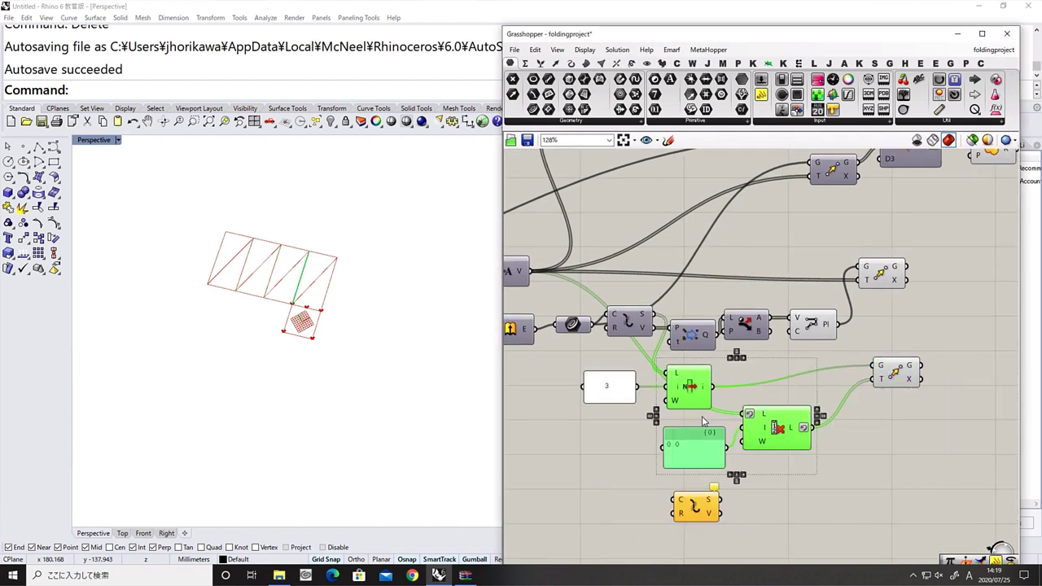
middle_click(738, 463)
left_click(775, 466)
left_click(812, 394)
Add a second Merge component, feed the moved crease edges into D1, and turn off that Move's preview
right_click_drag(891, 370, 757, 400)
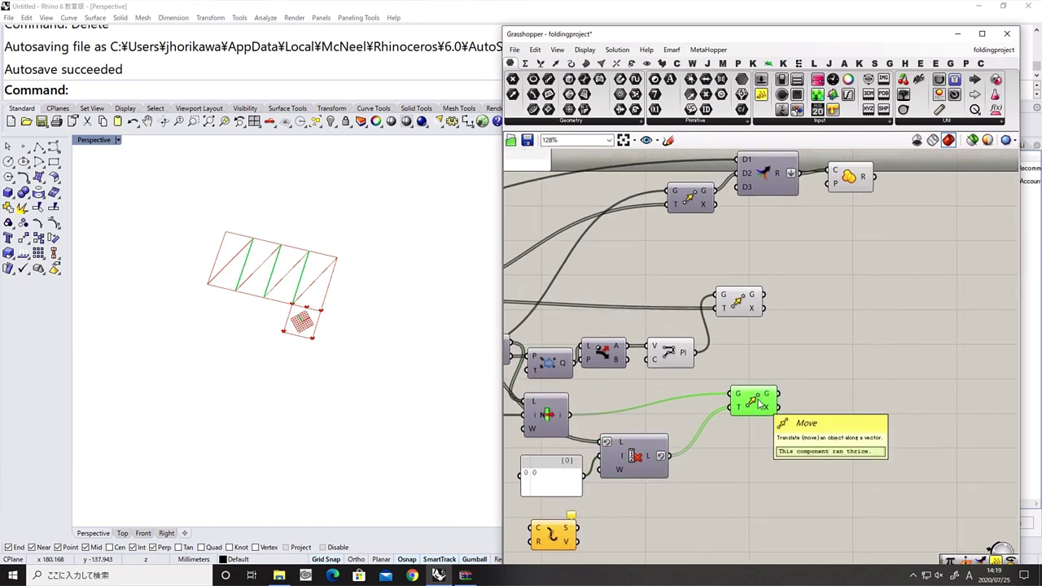
double_click(838, 437)
type("mer")
left_click(825, 428)
left_click_drag(769, 401, 815, 430)
left_click(746, 409)
middle_click(741, 467)
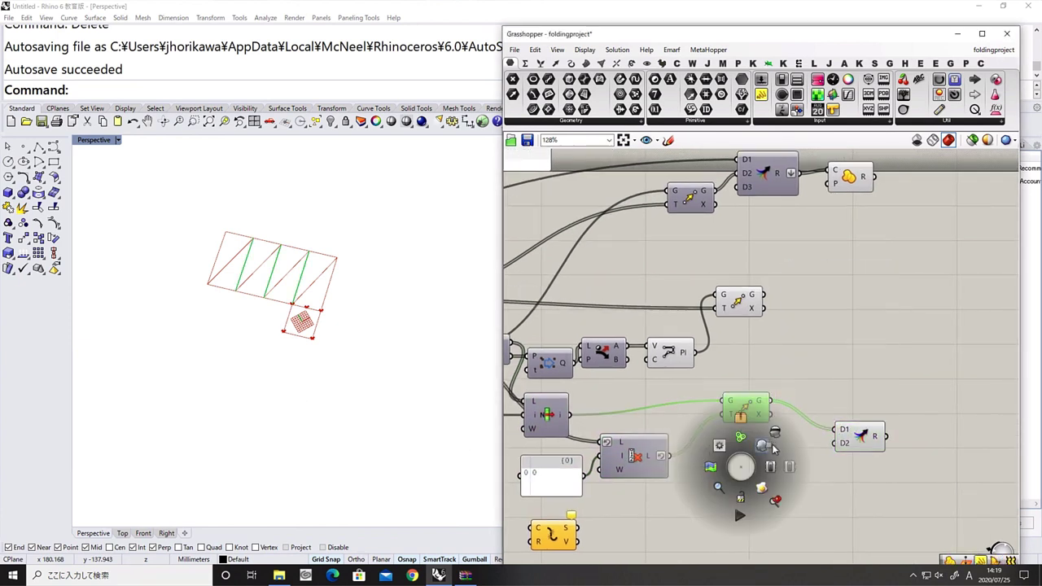
left_click(776, 469)
left_click(756, 311)
Add a CMesh component and connect the Region Union result to its B input
right_click_drag(906, 310, 809, 330)
double_click(809, 329)
type("cmesh")
left_click(804, 315)
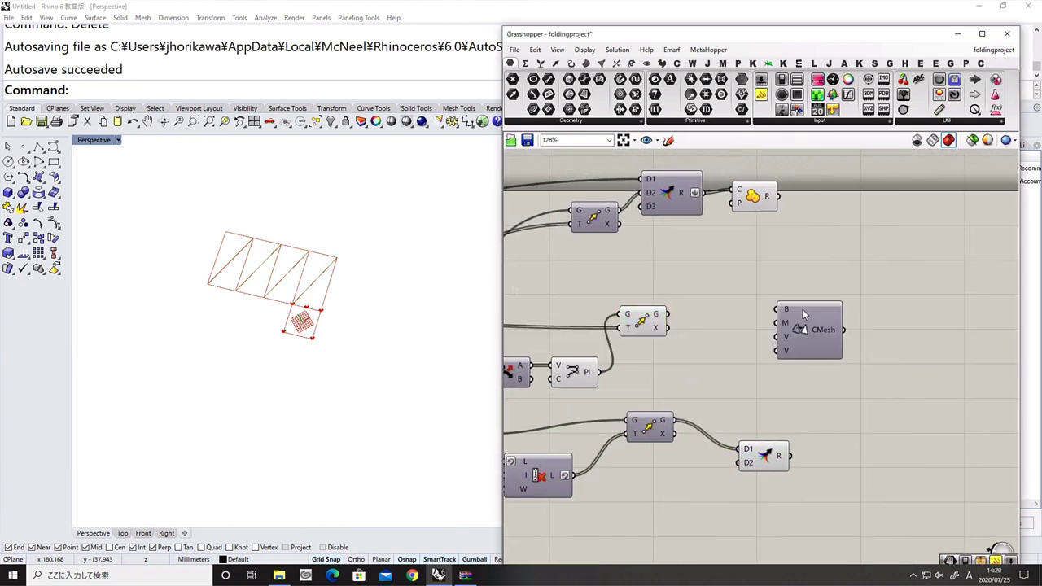
left_click_drag(806, 330, 868, 332)
right_click_drag(768, 407, 841, 363)
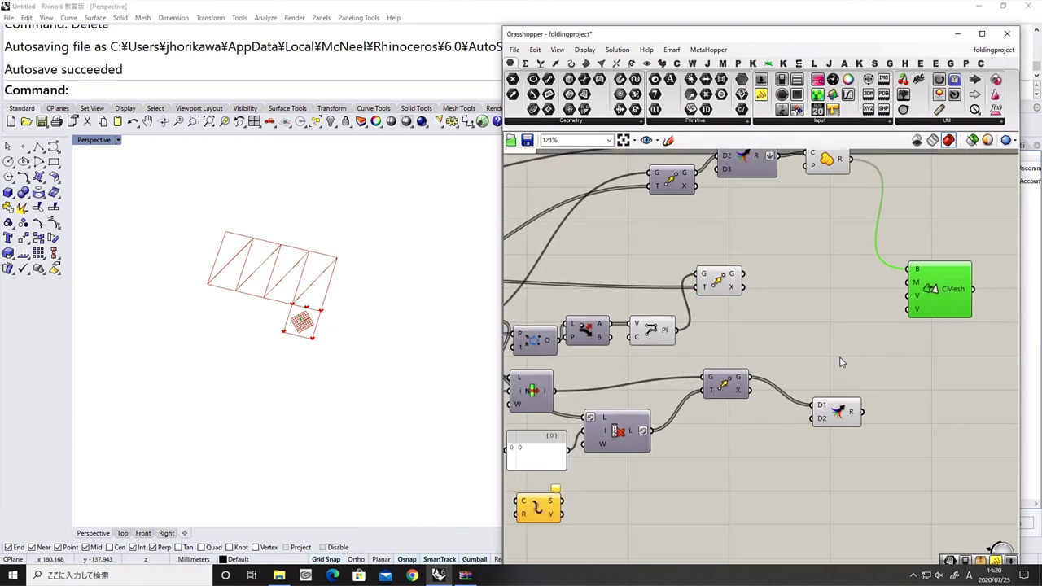
Connect the polygon's List Item edge to the D2 input of the second Merge
scroll(842, 359, "down", 1)
left_click(837, 399)
right_click_drag(541, 403, 997, 406)
left_click(650, 335)
right_click_drag(710, 332, 653, 343)
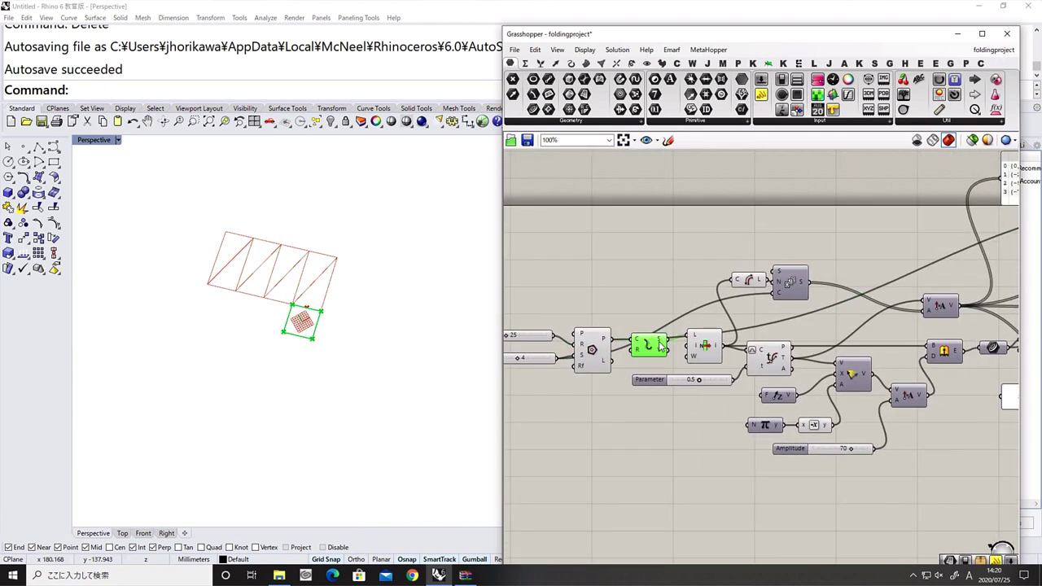
left_click(707, 342)
right_click_drag(722, 345, 606, 345)
scroll(651, 345, "down", 5)
scroll(801, 346, "up", 6)
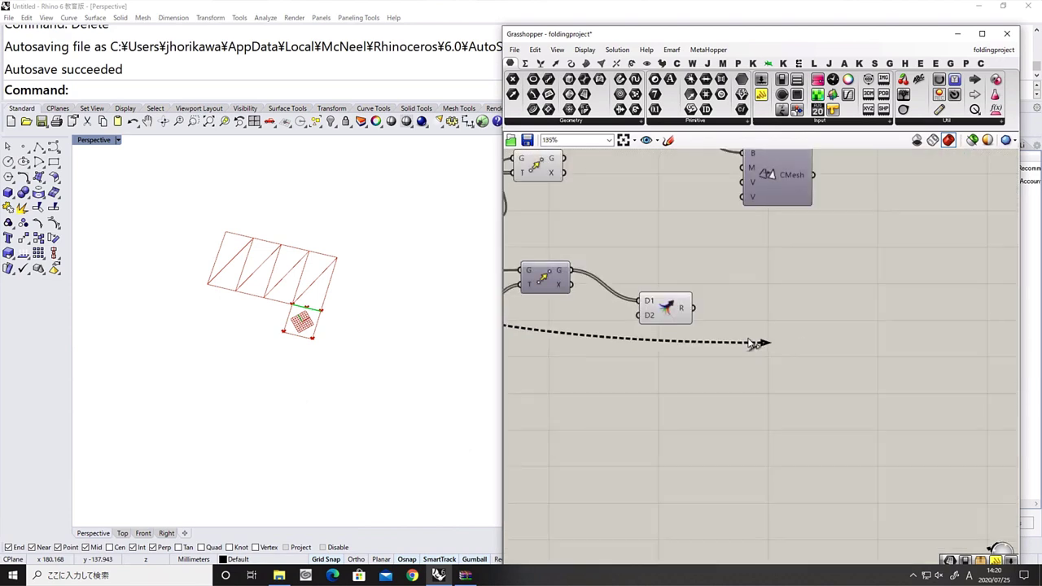
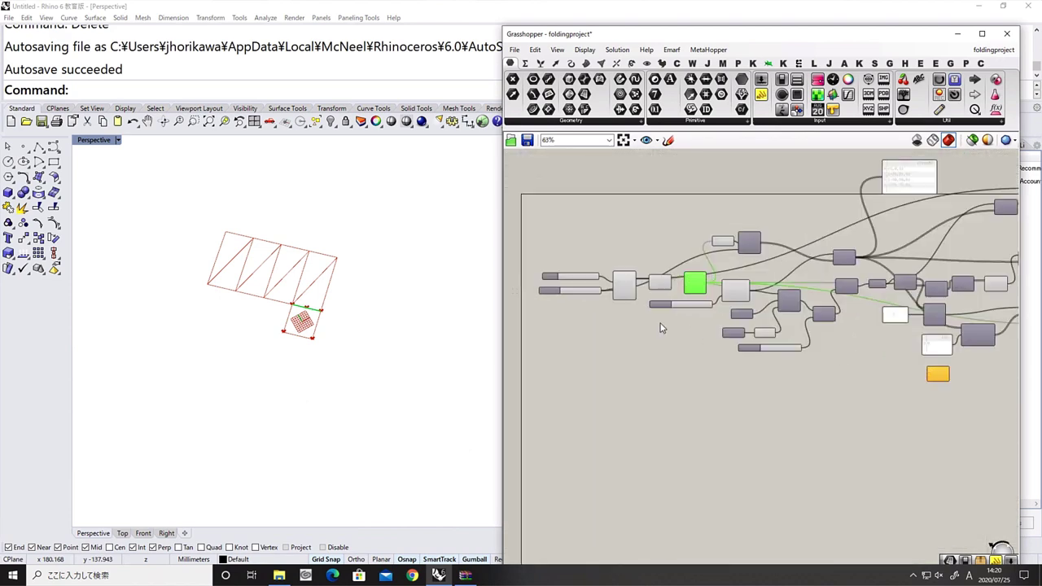
Turn off the preview of the Explode and List Item components that extract the polygon edge
scroll(662, 324, "up", 4)
mouse_move(726, 254)
left_mouse_down()
mouse_move(717, 255)
mouse_move(726, 253)
left_mouse_up()
left_click(661, 257)
left_click_drag(680, 309, 680, 317)
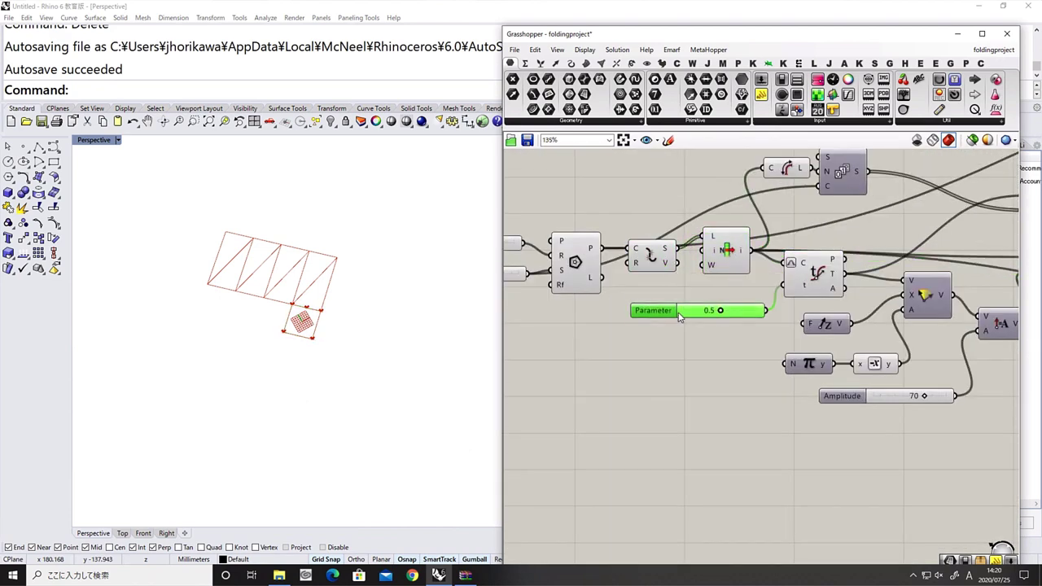
left_click_drag(586, 219, 759, 289)
middle_click(640, 243)
left_click(675, 213)
Flatten the second Merge's result, connect it to CMesh's M input, and turn off the Merge's preview
scroll(684, 261, "down", 5)
right_click_drag(928, 277, 767, 288)
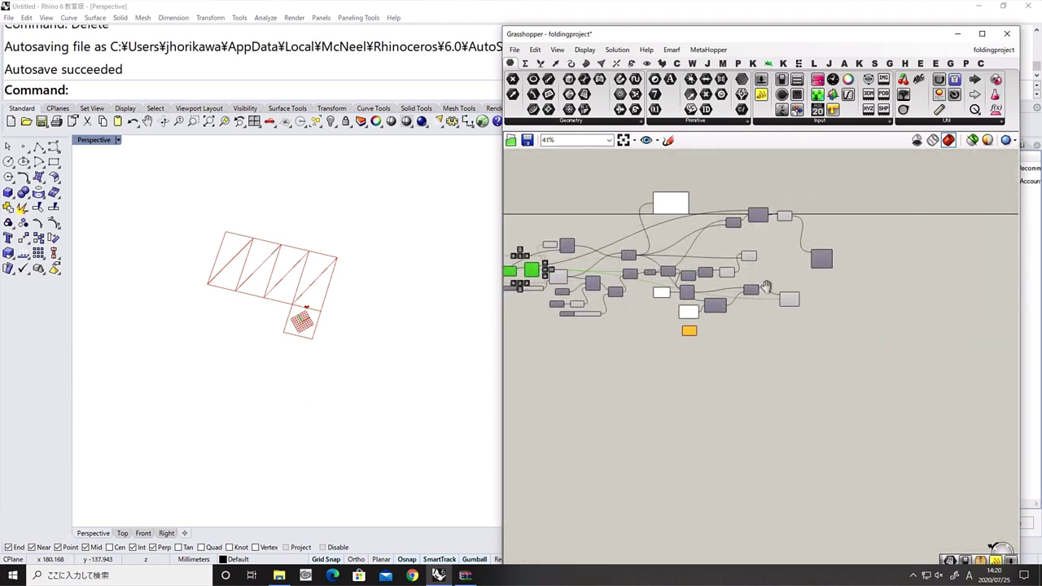
scroll(768, 288, "up", 4)
left_click(842, 316)
left_click_drag(836, 315, 819, 313)
Pass the moved diagonal creases through a Flatten Tree into CMesh's first V input and hide the previews of these crease components
left_click(734, 215)
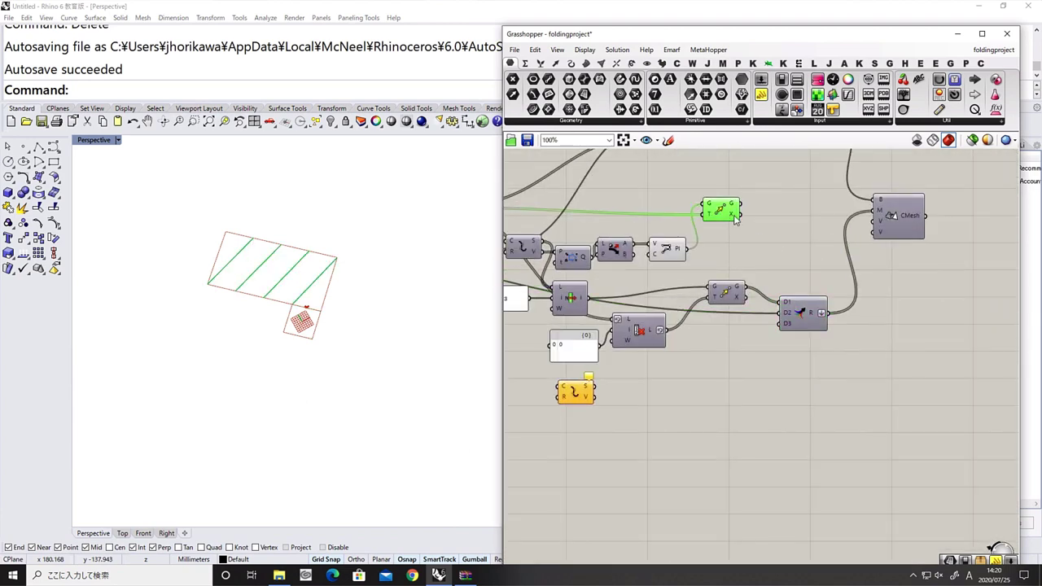
right_click(774, 235)
left_click(777, 226)
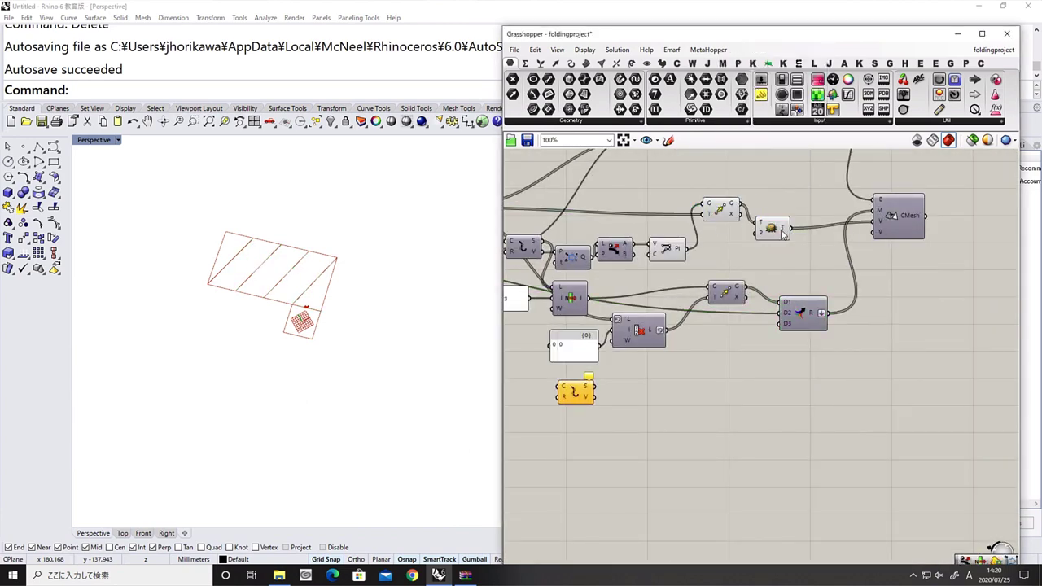
left_click_drag(787, 259, 674, 213)
middle_click(711, 262)
left_click(741, 231)
Add a panel containing 4 and connect it to CMesh's last V input
right_click_drag(901, 244, 804, 262)
scroll(799, 259, "up", 2)
left_click_drag(801, 236, 831, 239)
double_click(802, 315)
key("Return")
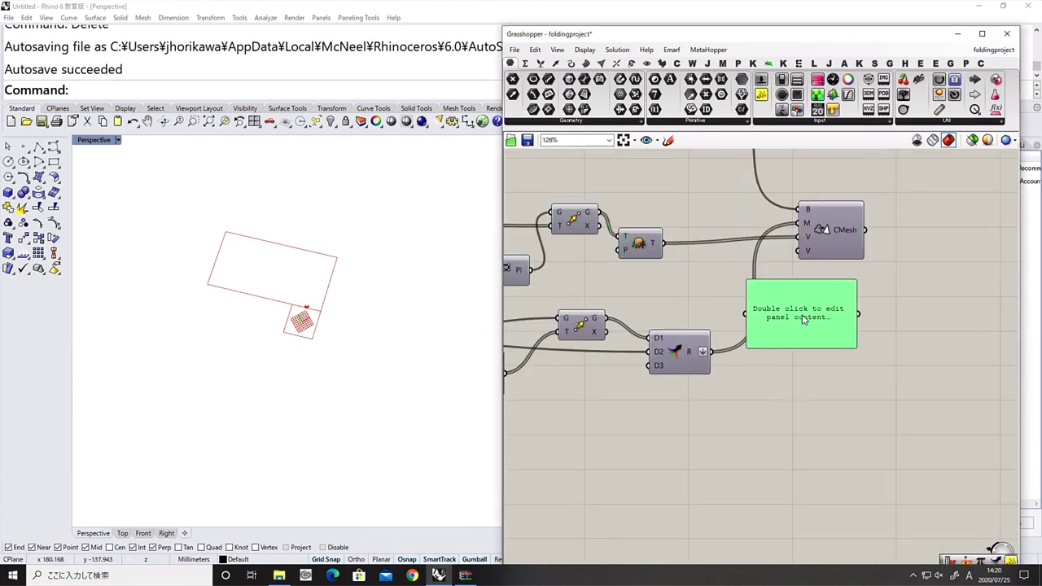
double_click(803, 318)
type("4")
left_click(831, 374)
left_click_drag(856, 349, 797, 251)
left_click_drag(829, 243, 851, 247)
Turn off the preview of the Region Union component
scroll(858, 395, "down", 2)
left_click_drag(783, 293, 733, 231)
right_click_drag(790, 309, 732, 287)
right_click_drag(827, 353, 729, 349)
Add a CraneSolver component beside CMesh and connect the CMesh output to its CMesh input
left_click(684, 65)
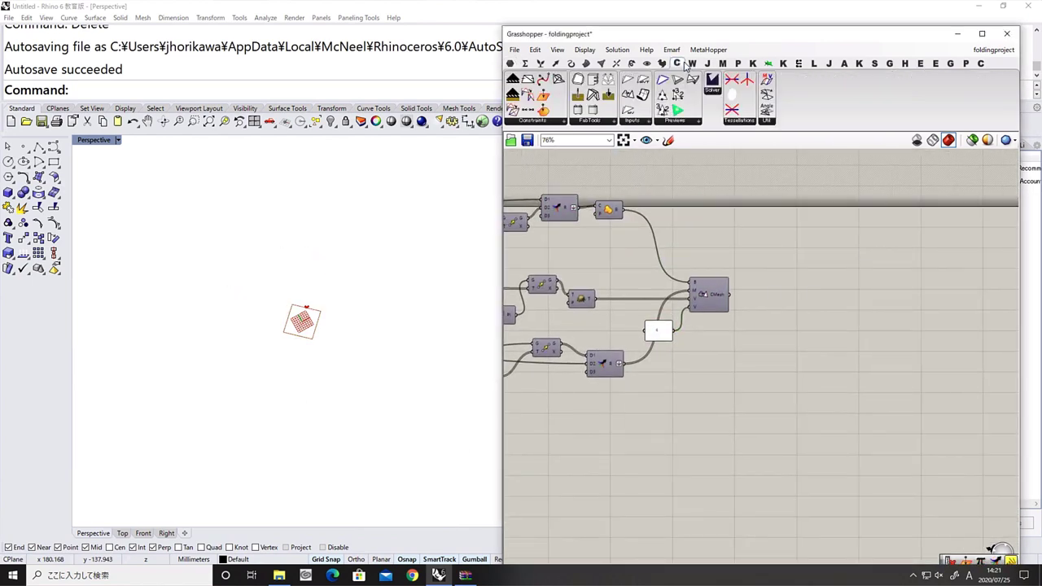
left_click_drag(714, 83, 827, 249)
scroll(740, 300, "up", 2)
left_click_drag(726, 293, 814, 216)
left_click_drag(835, 253, 833, 331)
Add number sliders for the solver's FoldSpeed at 1.00 and Rigidity at 10.00
double_click(770, 376)
key("Return")
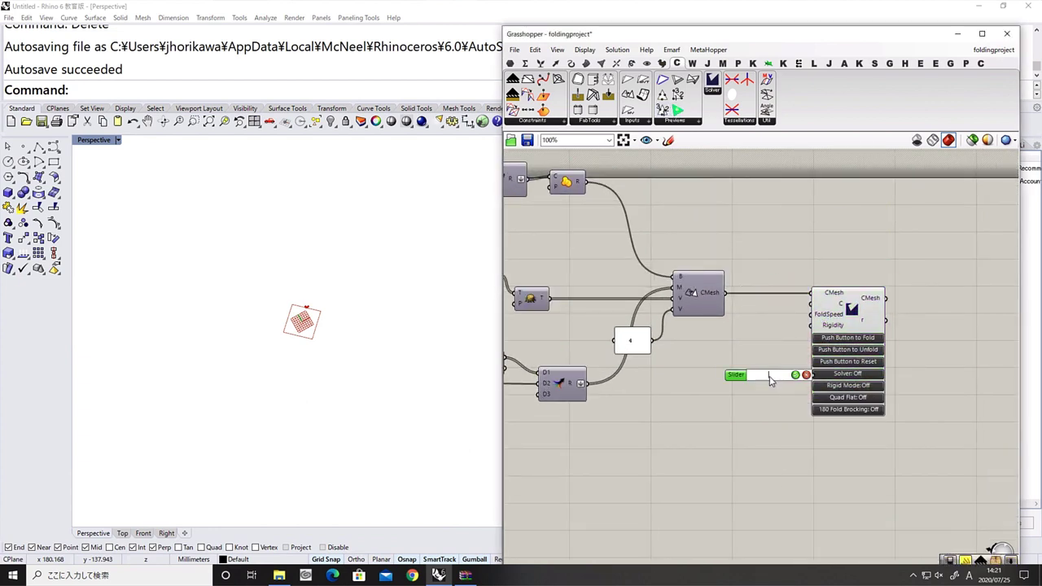
double_click(758, 411)
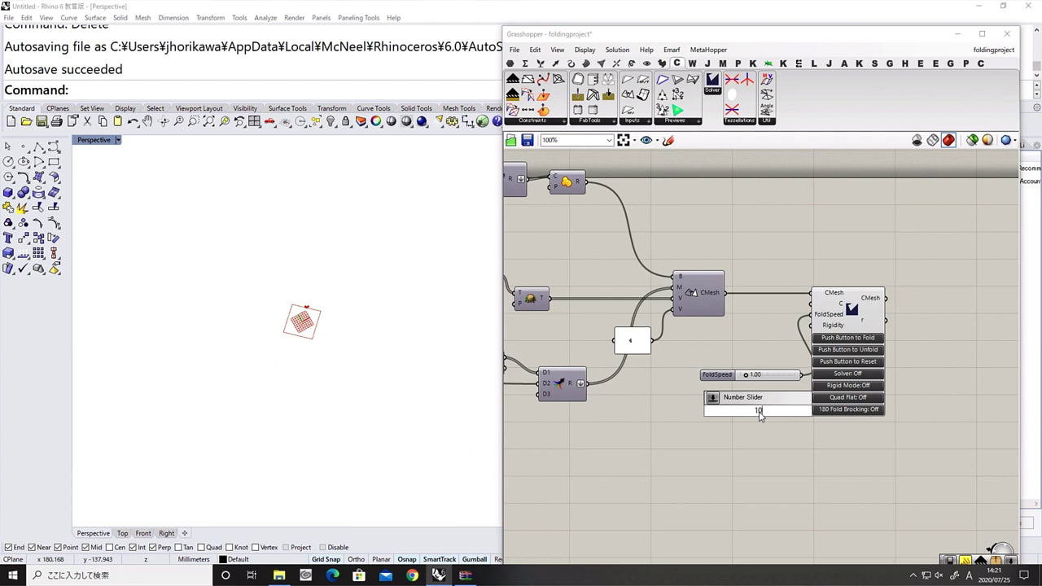
key("Return")
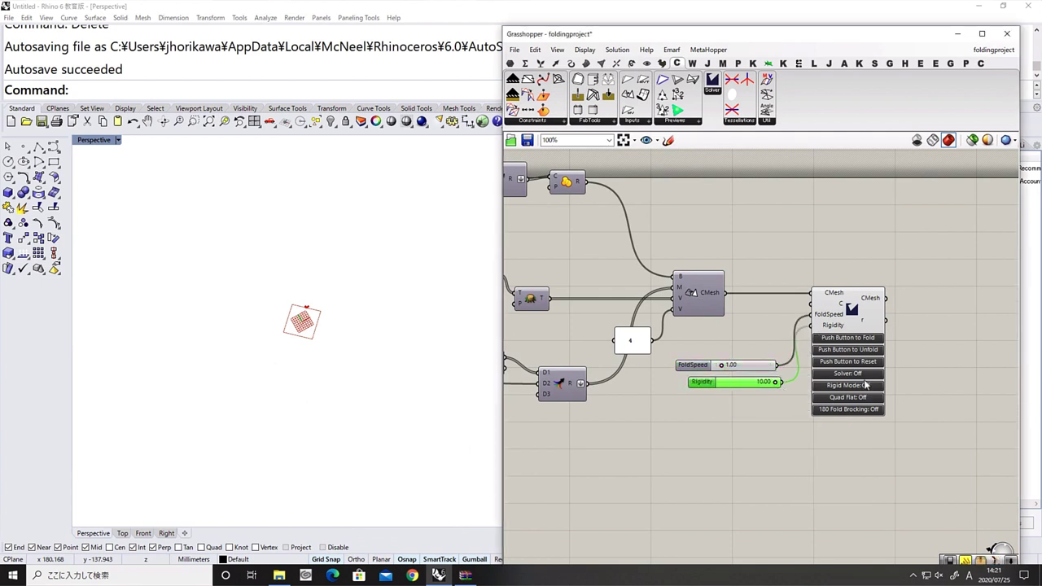
Switch on Solver, Rigid Mode, Quad Flat and 180 Fold Blocking, and connect the solved CMesh to a preview component
left_click(863, 409)
left_click_drag(743, 317, 827, 301)
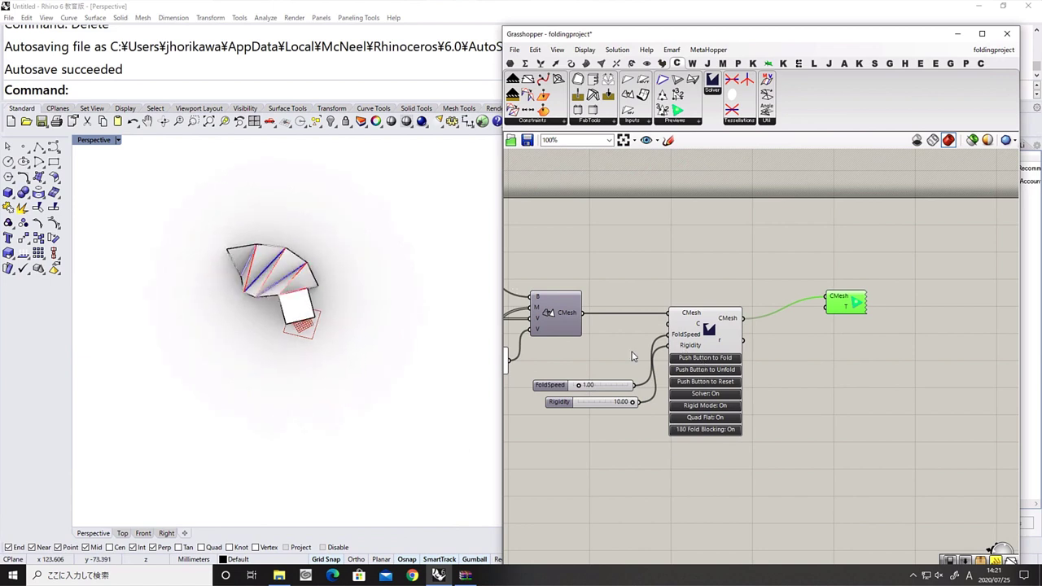
Run the solver's fold and unfold actions on the strip, ending with it unfolded
right_click_drag(401, 346, 346, 350)
left_click(713, 371)
left_click(712, 360)
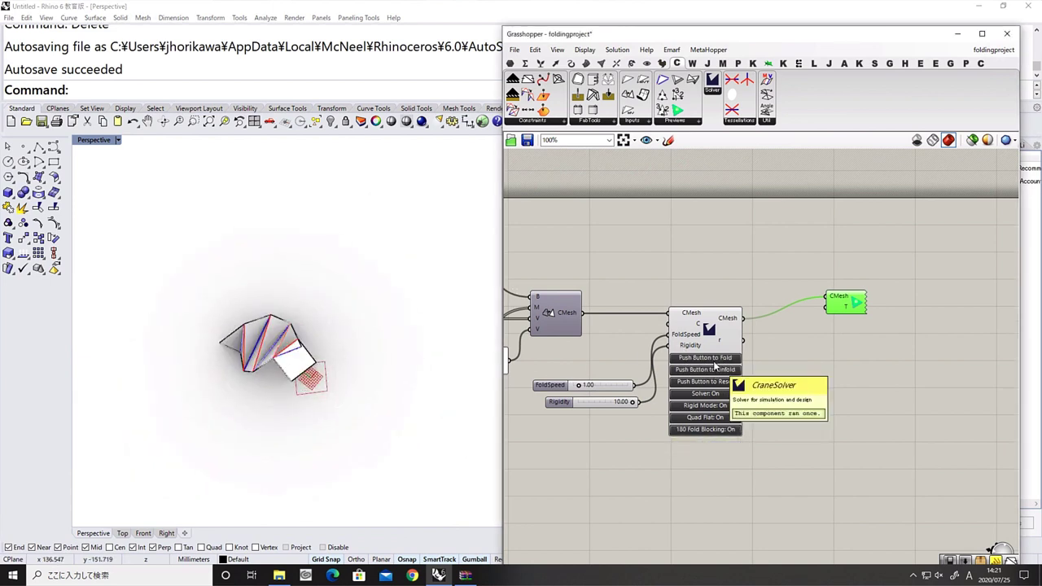
left_click(713, 370)
Examine the definition from the polygon edge components through to the inputs of CMesh
scroll(918, 308, "down", 6)
scroll(835, 333, "up", 8)
double_click(841, 346)
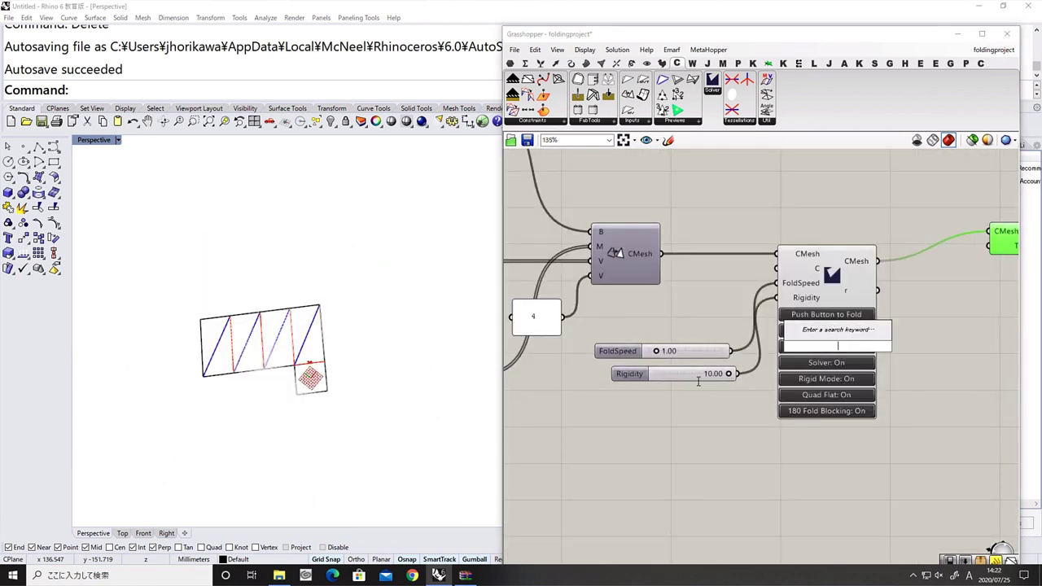
scroll(718, 429, "down", 4)
right_click_drag(718, 429, 790, 404)
right_click_drag(568, 359, 1009, 355)
scroll(682, 317, "up", 2)
left_click(688, 234)
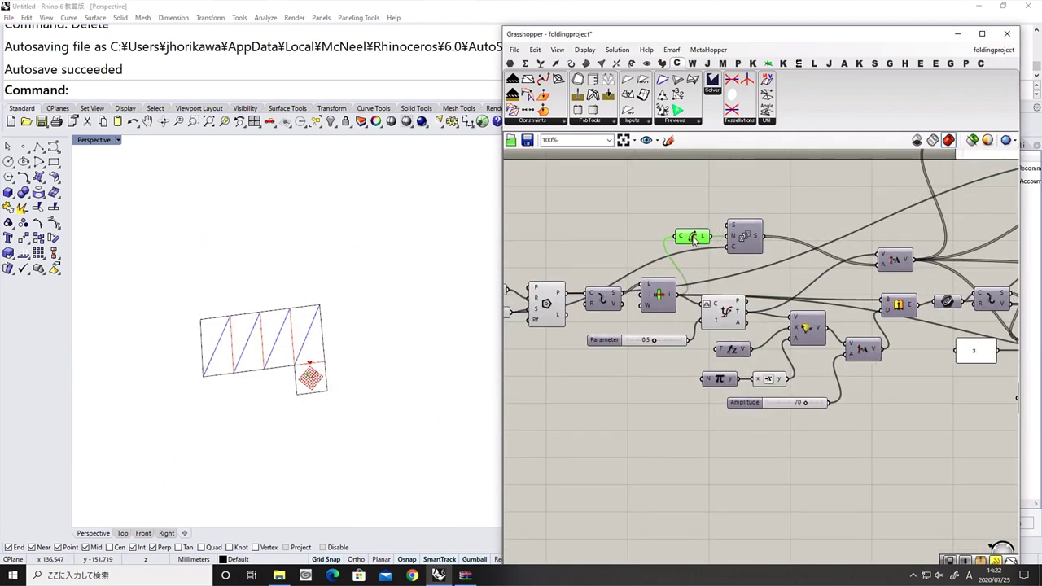
left_click(651, 298)
left_click(610, 303)
scroll(615, 304, "down", 3)
scroll(617, 305, "up", 1)
scroll(675, 319, "down", 5)
scroll(854, 318, "up", 6)
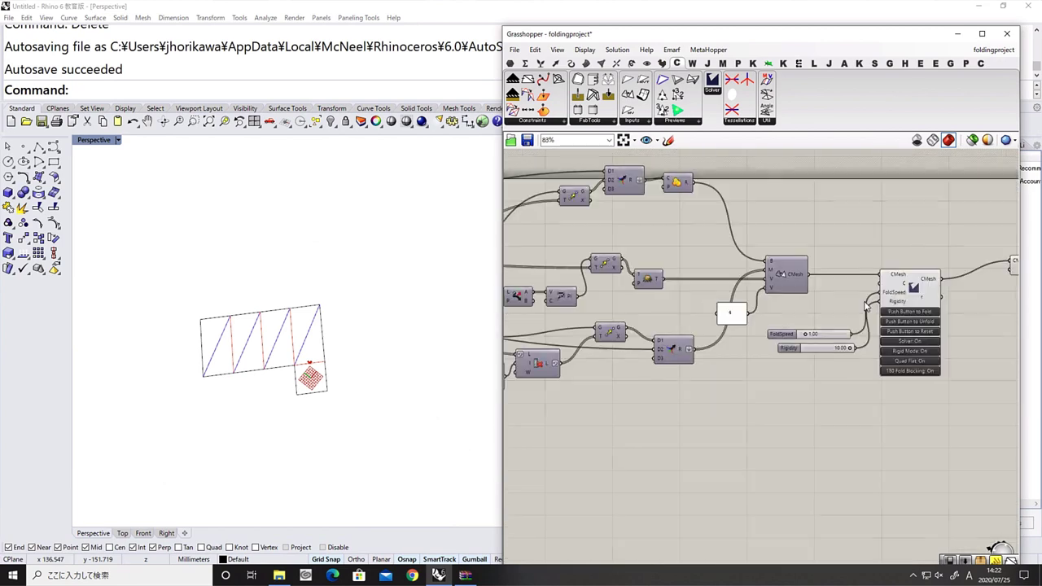
left_click(784, 356)
left_click(792, 279)
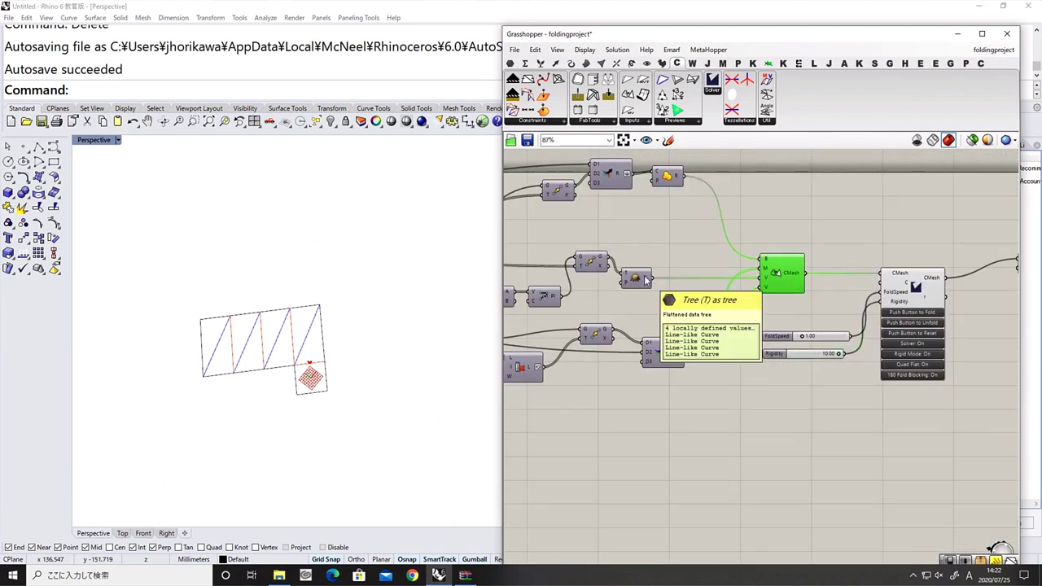
left_click(723, 314)
scroll(724, 312, "up", 1)
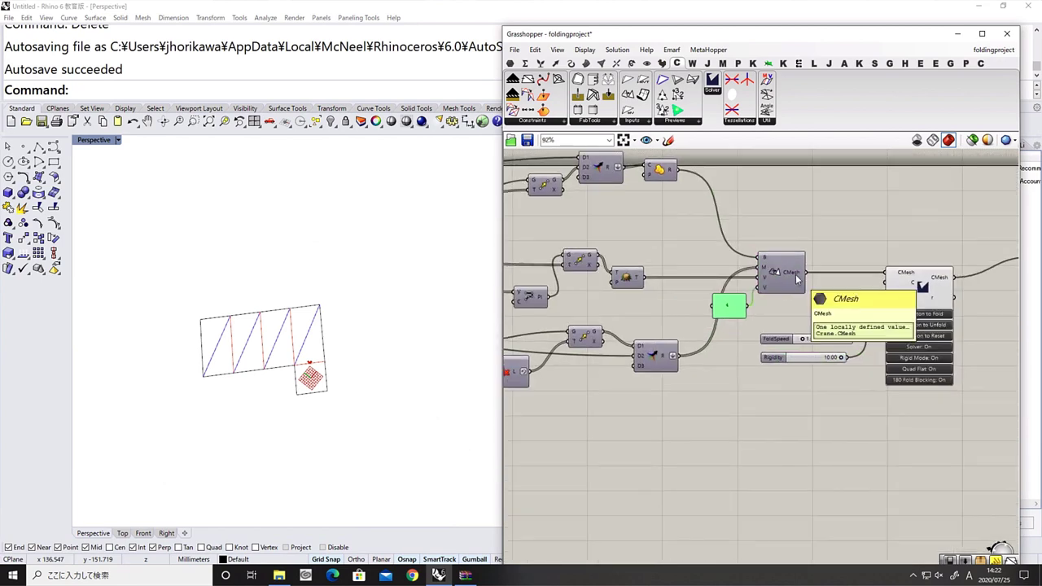
Move the solver and its FoldSpeed and Rigidity sliders farther away from CMesh
right_click_drag(940, 246, 847, 246)
left_click_drag(852, 242, 731, 400)
left_click_drag(733, 360, 814, 391)
left_click(706, 341)
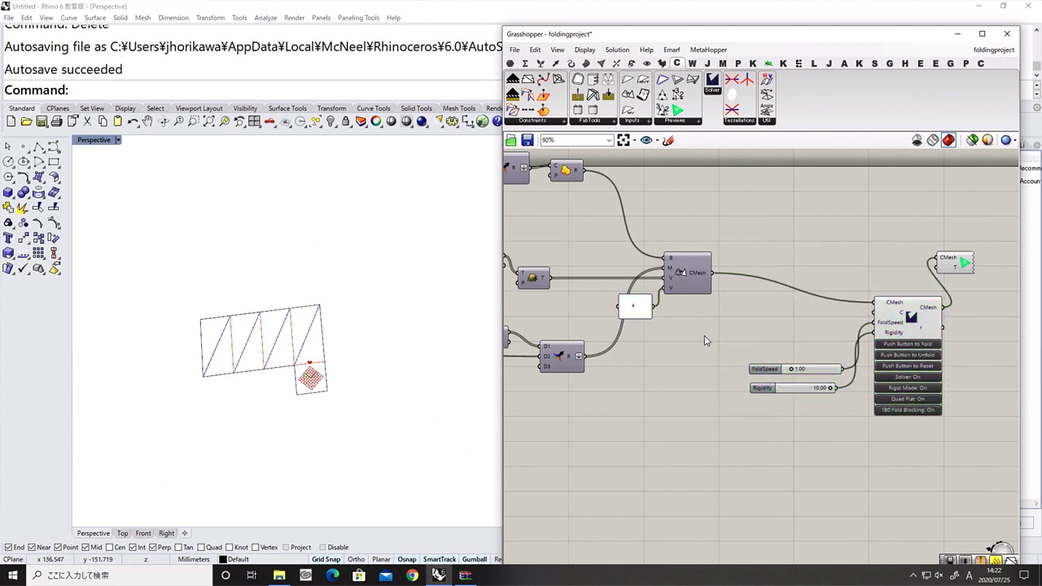
Add a DeconstructCMesh component and connect the CMesh output to it
double_click(757, 198)
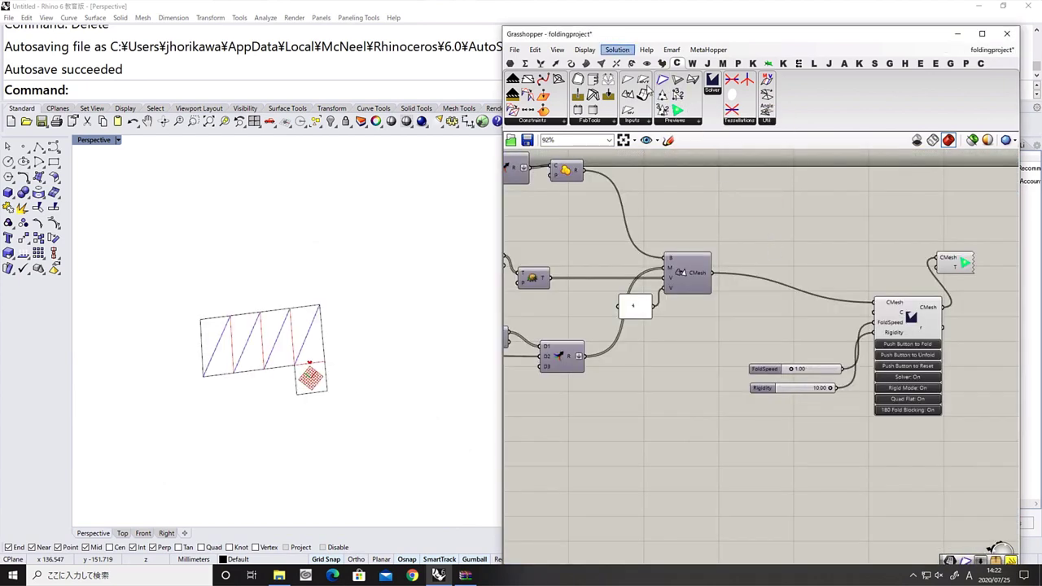
left_click_drag(714, 273, 735, 219)
left_click_drag(762, 223, 746, 222)
Add a Deconstruct Mesh component fed by DeconstructCMesh's mesh output, and turn off DeconstructCMesh's preview
double_click(810, 212)
type("deco")
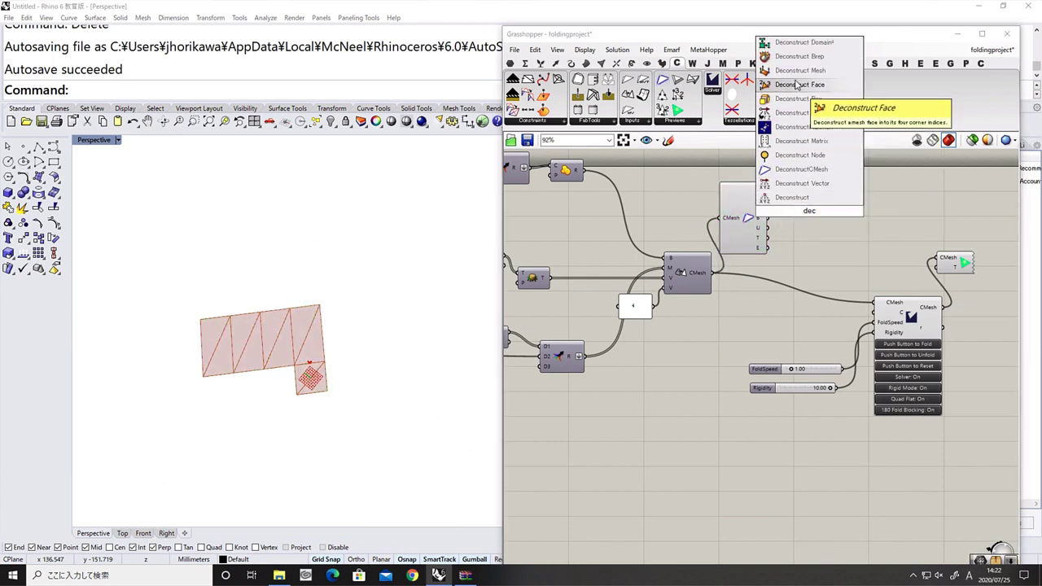
left_click(801, 69)
left_click_drag(767, 188, 794, 211)
middle_click(725, 220)
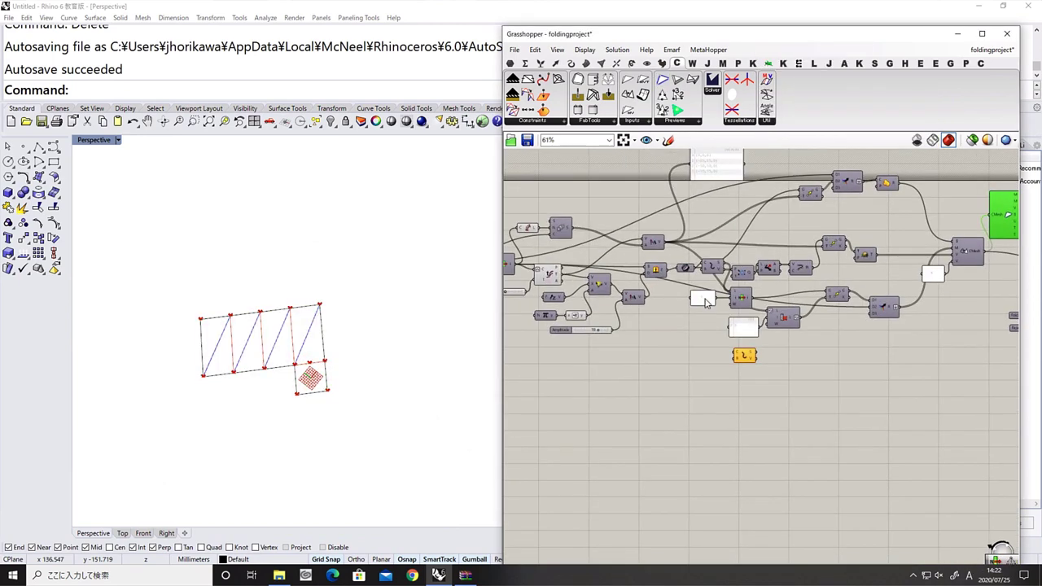
Add a component that removes duplicate points and feed it the exploded polygon's vertices
scroll(636, 281, "up", 3)
right_click_drag(593, 216, 686, 307)
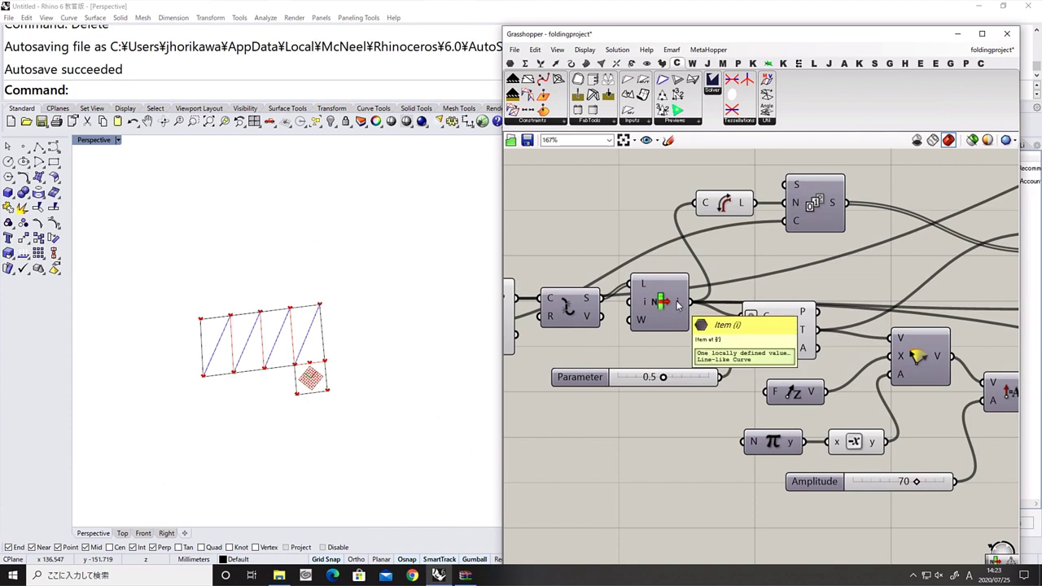
right_click_drag(583, 312, 724, 297)
mouse_move(730, 303)
double_click(752, 428)
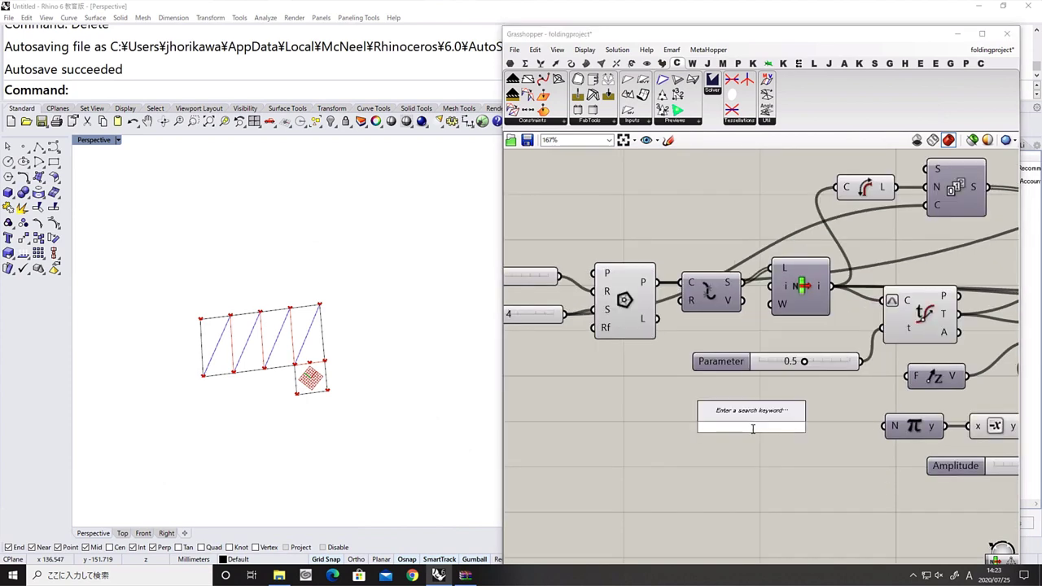
type("remove")
left_click(752, 374)
left_click_drag(742, 300, 721, 417)
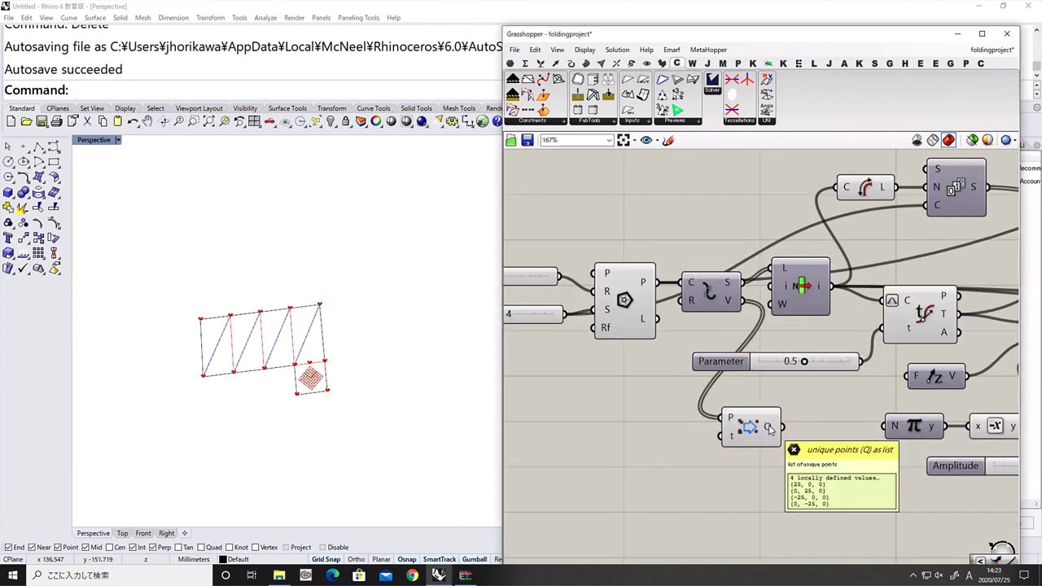
left_click(754, 435)
right_click_drag(773, 399, 675, 342)
Number the unique polygon points with a Point List component, using a Size slider of 20
left_click_drag(653, 373, 686, 411)
double_click(709, 422)
type("poi")
left_click(705, 394)
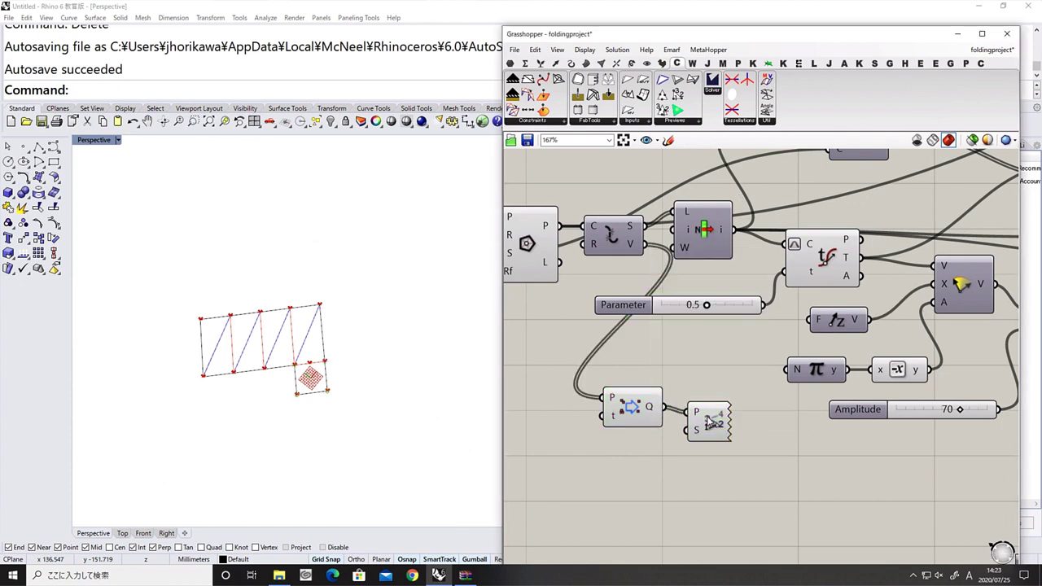
double_click(652, 485)
type("20")
key("Return")
left_click(452, 418)
scroll(447, 407, "down", 3)
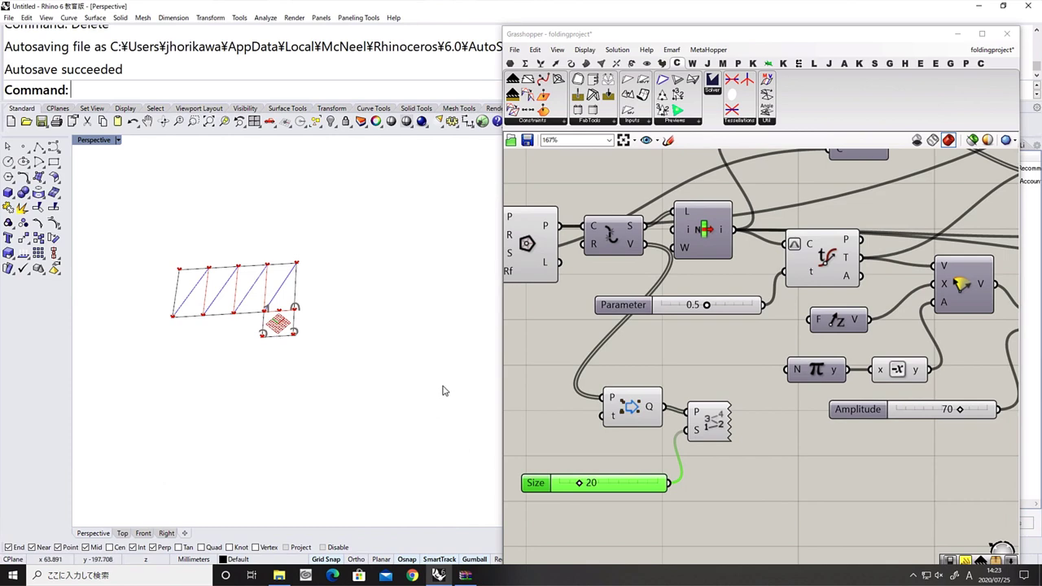
scroll(586, 401, "down", 3)
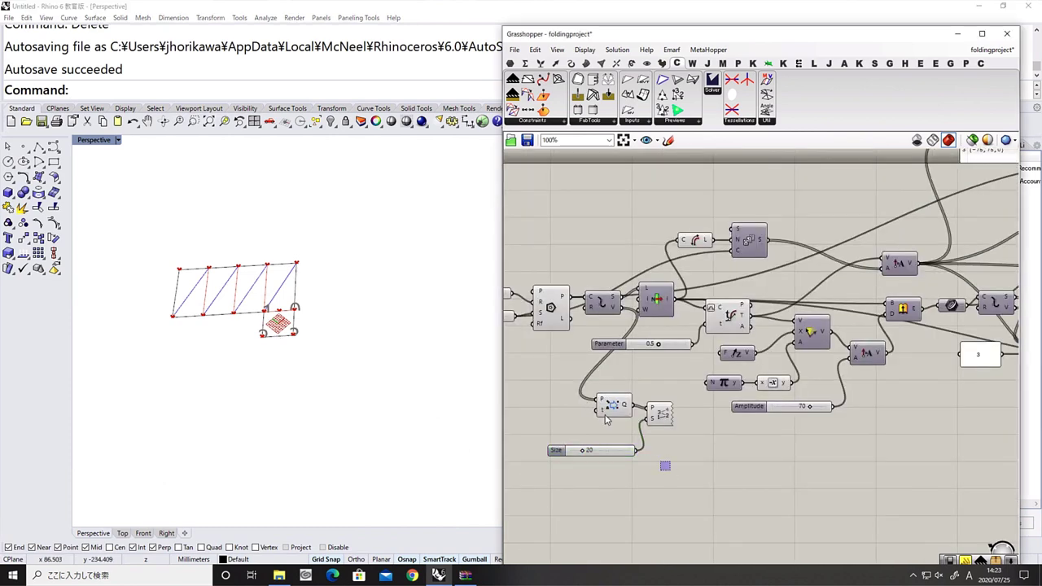
Move the unique points component, Point List and Size slider together to below the crease components
left_click_drag(669, 469, 592, 389)
scroll(605, 395, "down", 5)
left_click_drag(605, 396, 701, 466)
scroll(887, 416, "up", 5)
left_click(764, 400)
right_click_drag(765, 400, 785, 437)
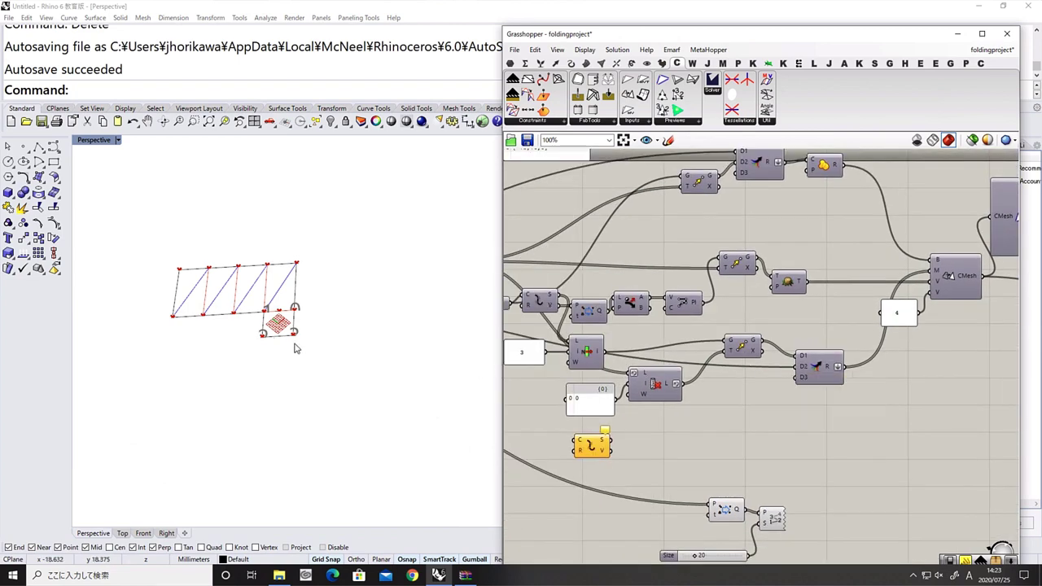
Duplicate the crease Move component and add a List Item fed by the exploded strip outline's vertices
scroll(737, 383, "down", 2)
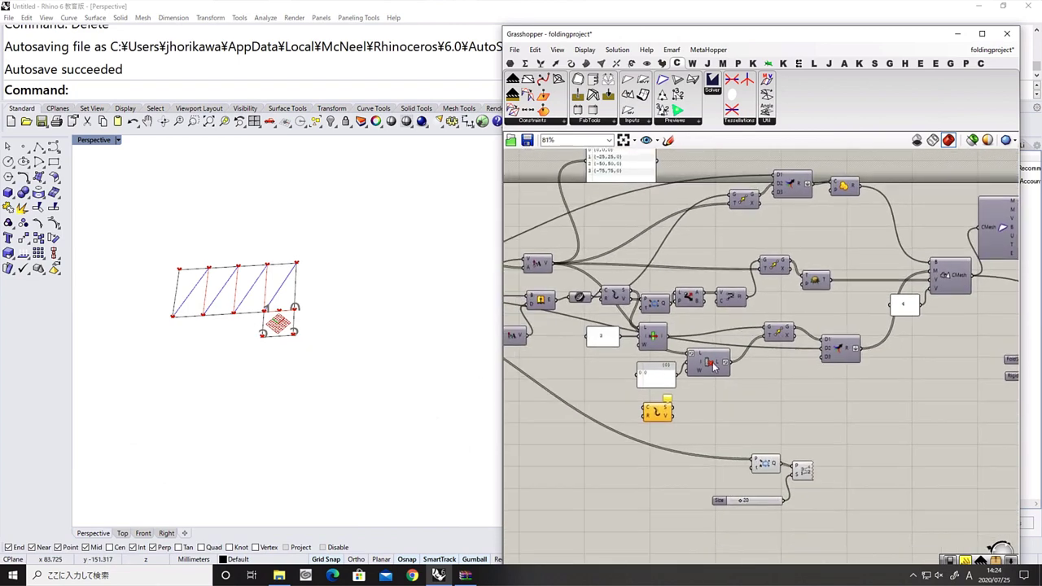
left_click_drag(782, 345, 786, 385, "alt")
right_click_drag(650, 335, 708, 329)
scroll(708, 329, "up", 2)
left_click(722, 274)
double_click(721, 269)
type("item")
key("Return")
left_click_drag(704, 258, 791, 377)
left_click(714, 268)
Feed the List Item vertex and the full set of vectors into the duplicated Move and turn on its preview
left_click_drag(866, 385, 850, 413)
middle_click(859, 414)
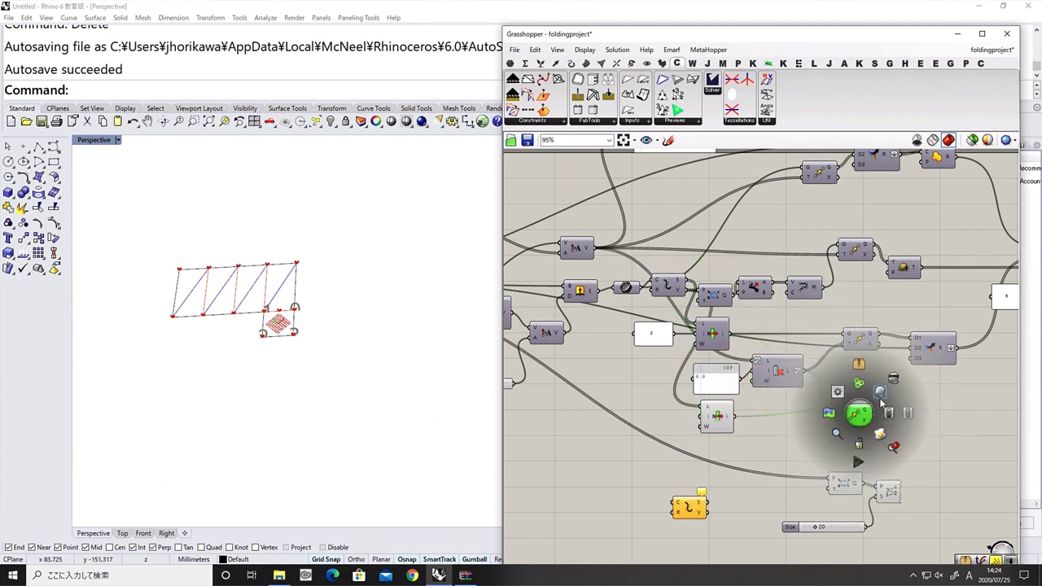
left_click(831, 411)
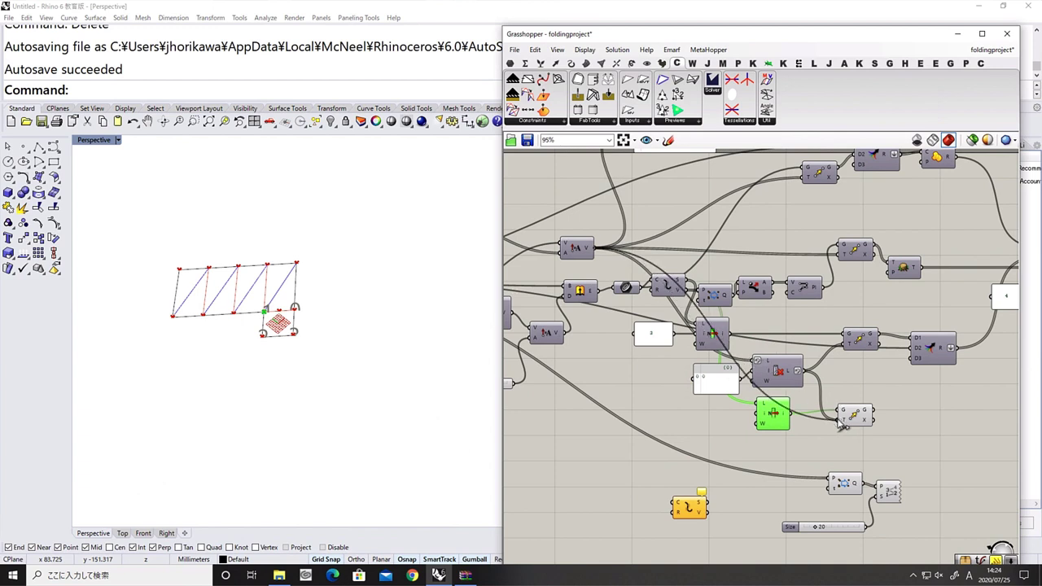
left_click_drag(848, 422, 841, 412)
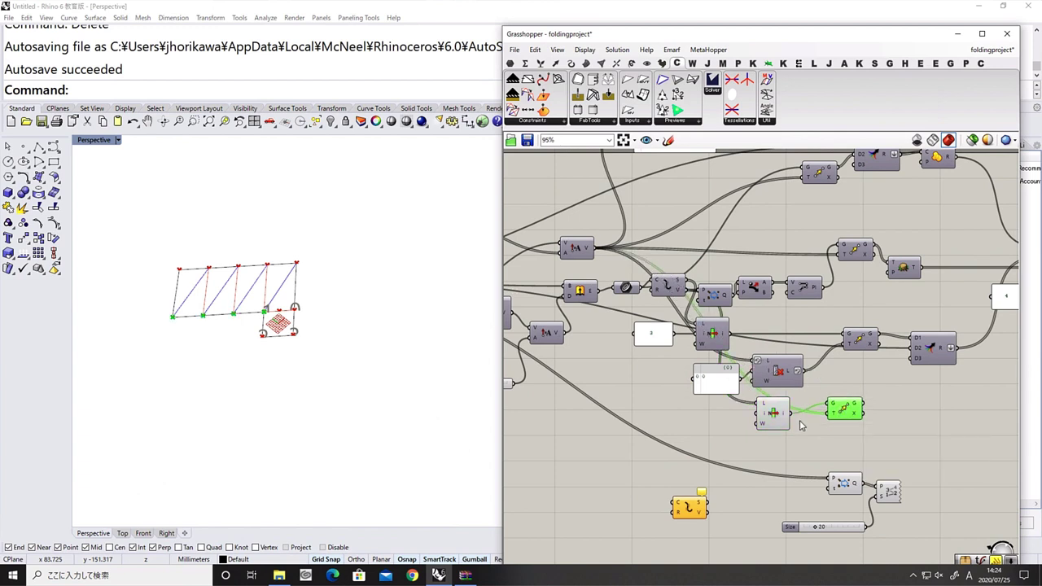
Reposition the vertex List Item and the duplicated Move below the Cull Index component
scroll(292, 343, "up", 4)
scroll(292, 343, "down", 2)
left_click_drag(772, 415, 789, 439)
left_click_drag(845, 410, 839, 420)
right_click_drag(845, 453, 842, 380)
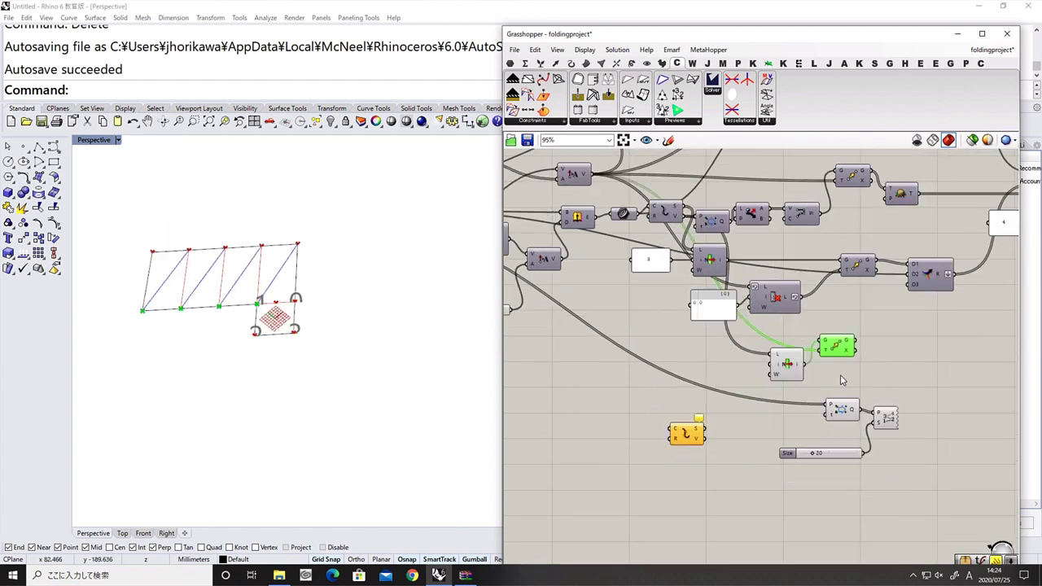
Move the duplicate-removal component, Point List and Size slider slightly farther below the duplicated Move
left_click_drag(894, 466, 837, 412)
left_click_drag(841, 410, 842, 428)
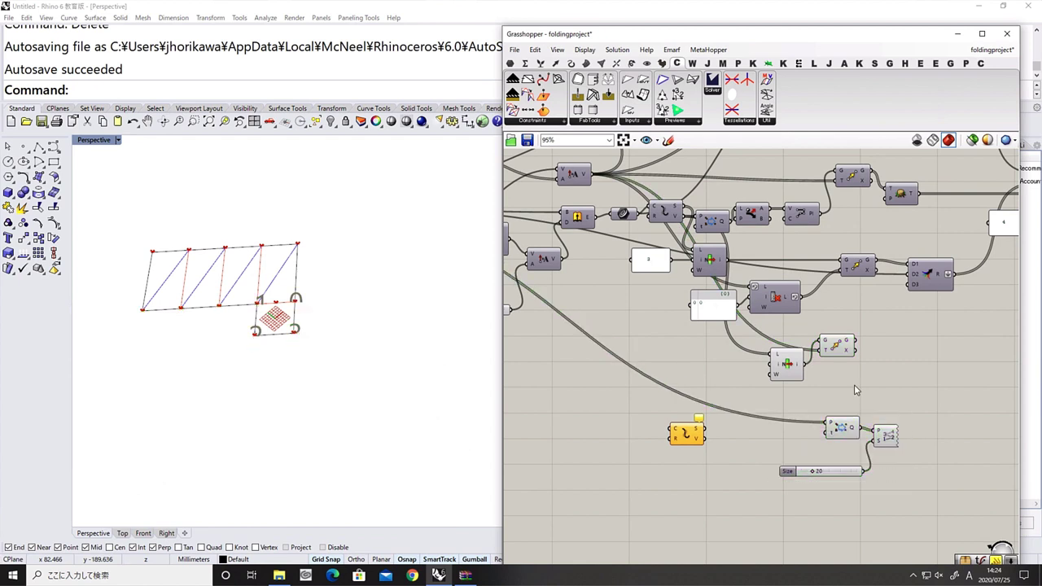
double_click(854, 385)
type("pre")
key("BackSpace")
key("BackSpace")
key("Escape")
Insert a Shift List between the duplicate-removal component and the Point List, and space the components apart
left_click(841, 427)
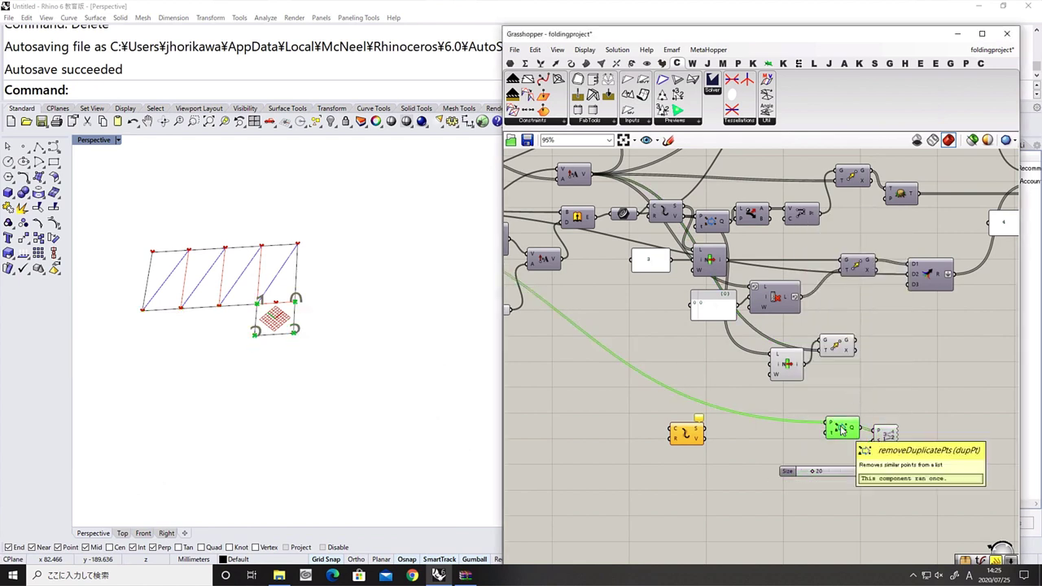
left_click_drag(843, 429, 765, 430)
double_click(847, 396)
type("shift")
key("Return")
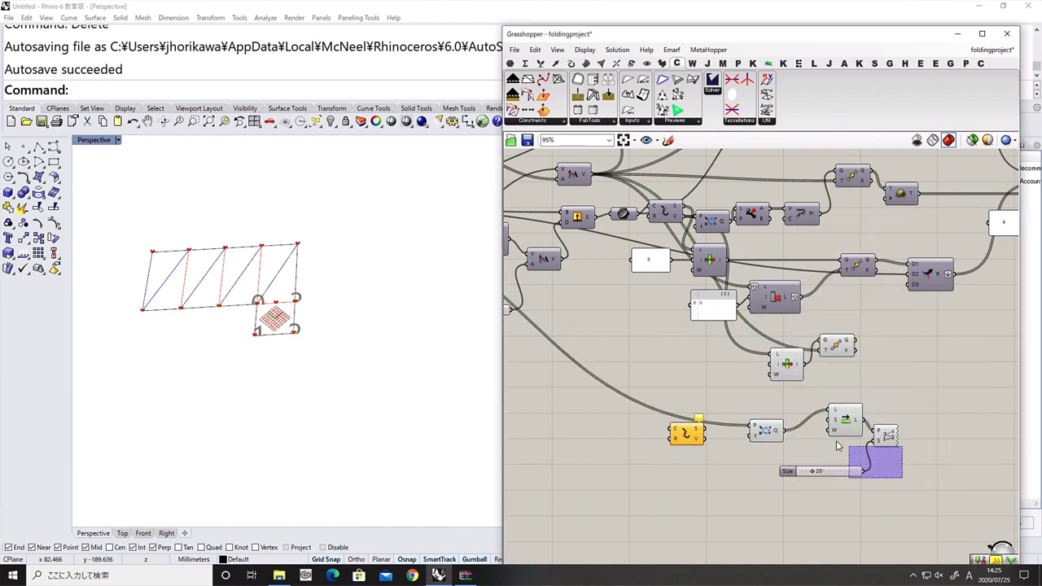
left_click_drag(837, 445, 835, 445)
left_click_drag(886, 437, 889, 482)
left_click_drag(845, 421, 841, 429)
Try grafting the duplicated Move's points and the shifted corner points with Graft Tree components
left_click(891, 376)
right_click_drag(904, 356, 884, 358)
double_click(881, 354)
type("graft")
key("Return")
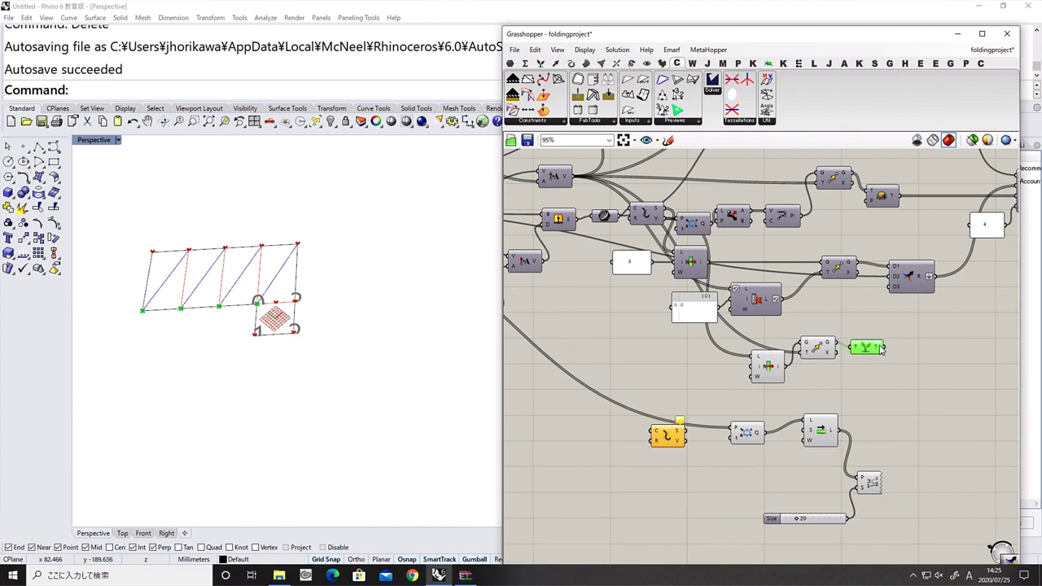
right_click(879, 346)
left_click(901, 413)
left_click_drag(871, 351, 873, 347)
key("ctrl+c")
key("ctrl+v")
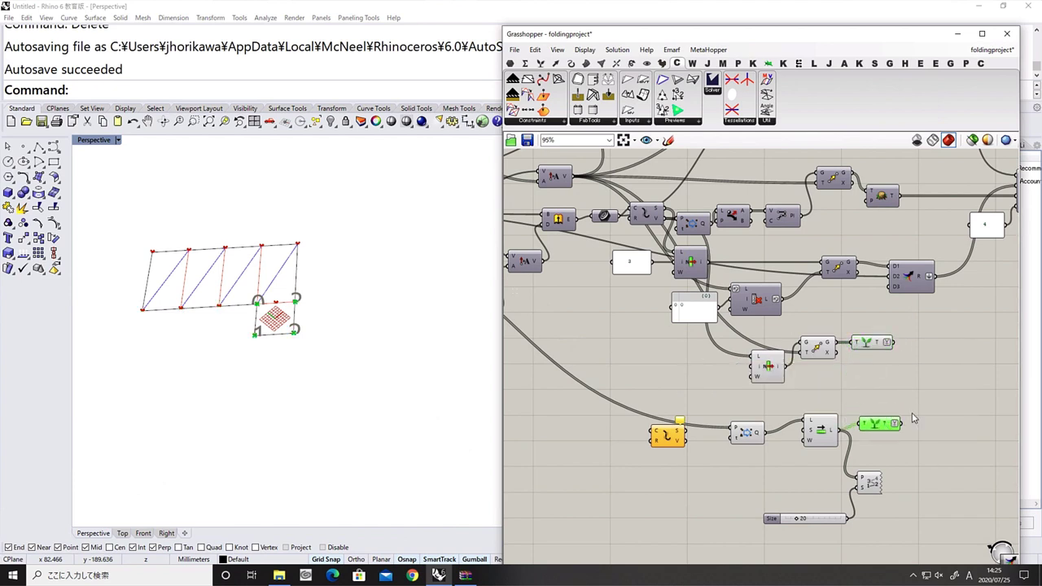
key("Delete")
Add a Closest Point component beside the duplicated Move
right_click_drag(826, 345, 743, 345)
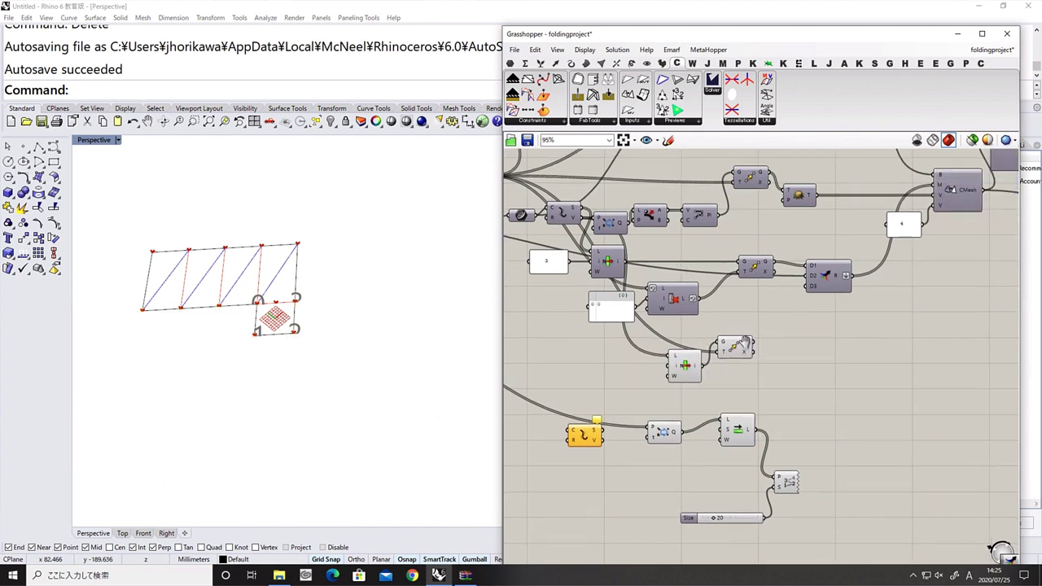
right_click_drag(851, 364, 742, 407)
scroll(740, 403, "down", 1)
left_click(631, 393)
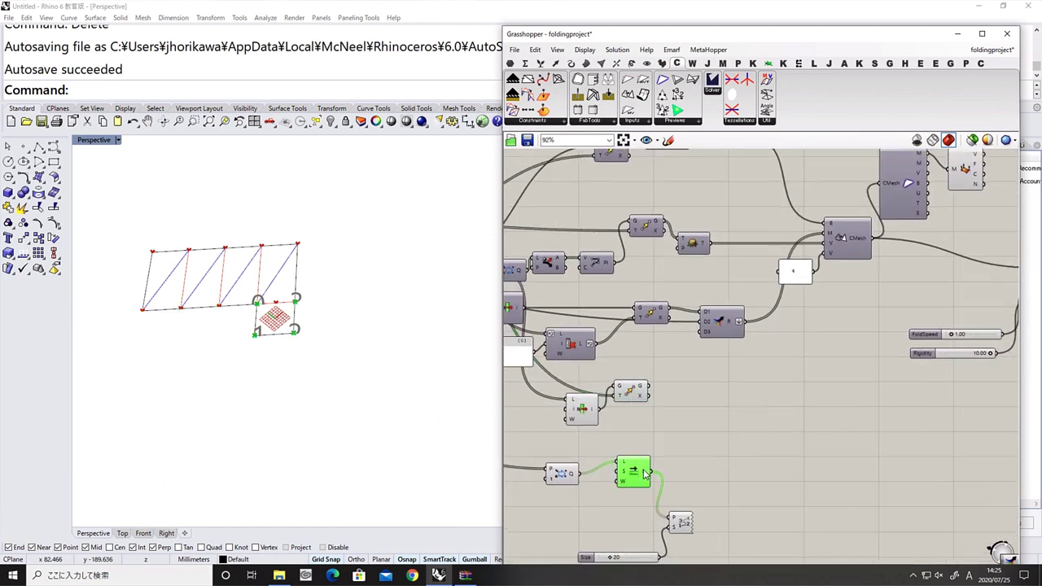
scroll(663, 445, "down", 1)
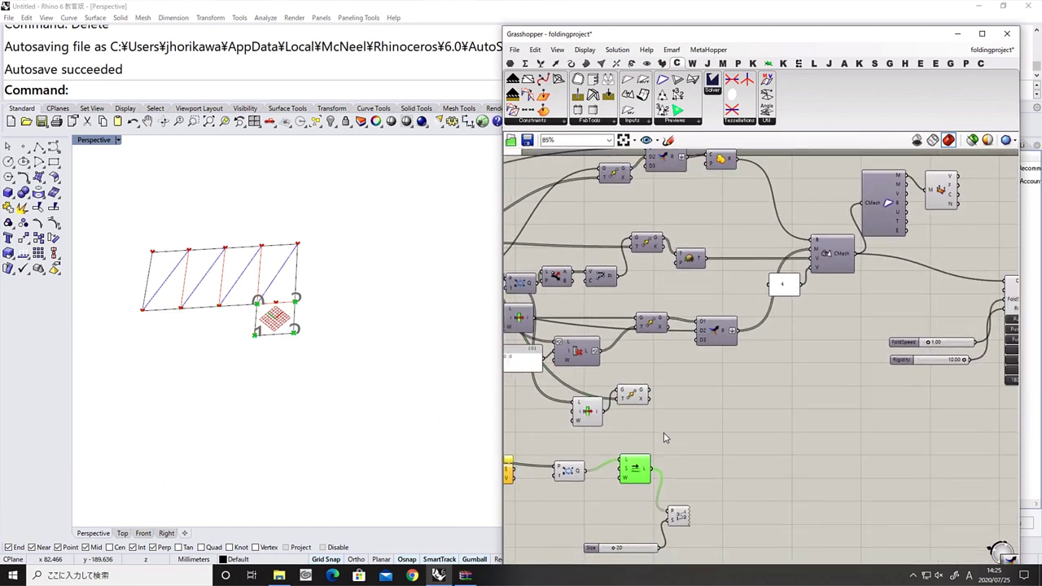
double_click(721, 404)
type("close")
left_click(707, 373)
scroll(696, 393, "up", 2)
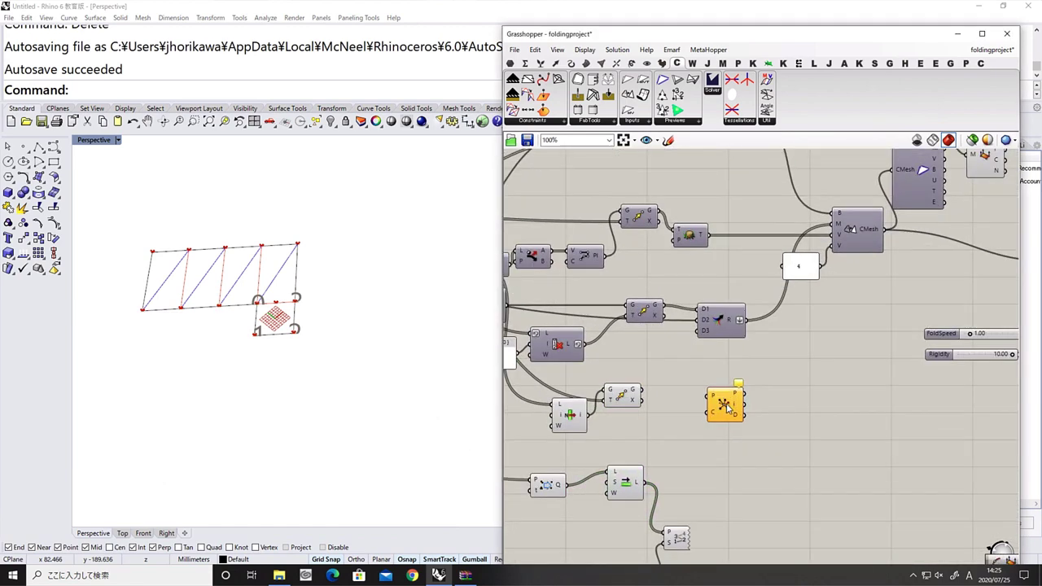
Feed the deconstructed mesh's vertices into Closest Point as the cloud and the moved points as its search points
left_click_drag(725, 404, 752, 384)
scroll(752, 384, "down", 1)
right_click_drag(781, 358, 635, 503)
left_click_drag(840, 302, 755, 388)
right_click_drag(612, 541, 755, 388)
scroll(755, 388, "up", 4)
left_click_drag(755, 388, 726, 383)
right_click_drag(727, 383, 803, 368)
left_click(677, 368)
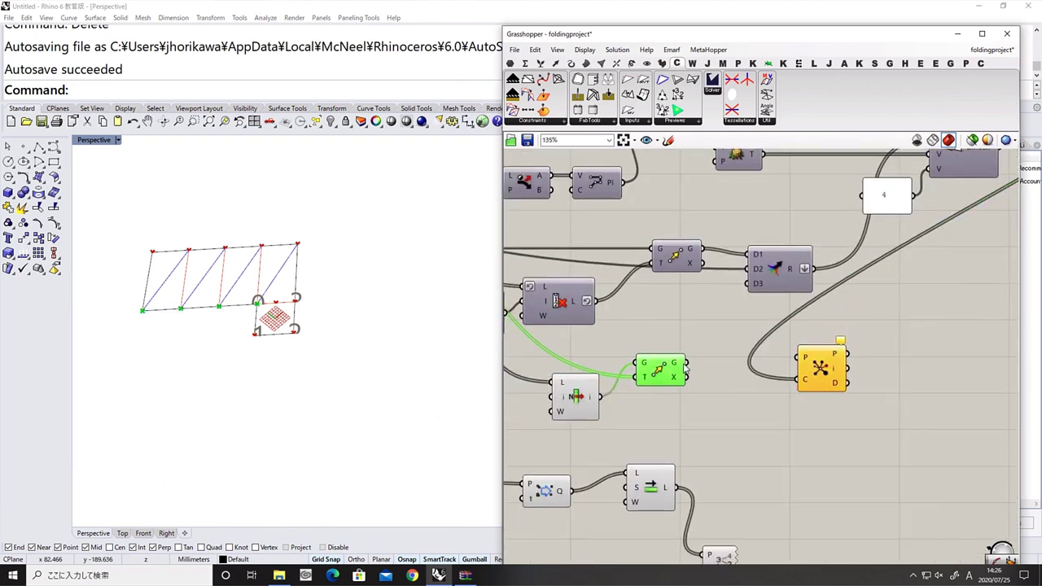
left_click_drag(686, 363, 797, 357)
Duplicate Closest Point for the Shift List's points with the same vertex cloud, and arrange both beside their sources
left_click_drag(826, 369, 764, 446)
right_click_drag(680, 477, 680, 399)
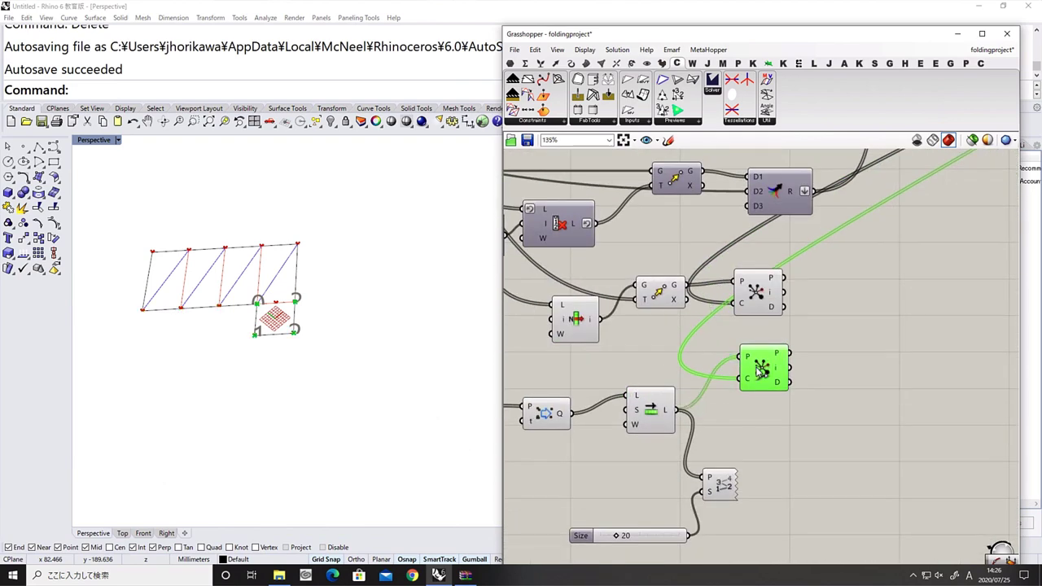
left_click_drag(757, 367, 756, 389)
right_click_drag(781, 295, 769, 311)
Add a Merge component and a Graft Tree for the index output of each Closest Point
double_click(838, 360)
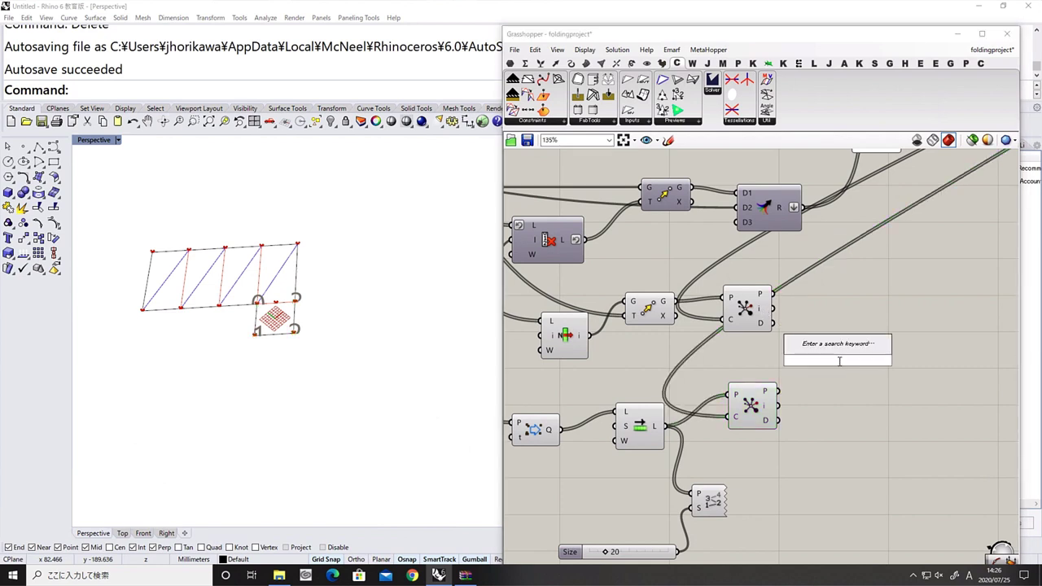
type("mer")
left_click(822, 347)
left_click_drag(773, 308, 907, 380)
double_click(813, 314)
type("gra")
left_click(801, 301)
left_click_drag(822, 315, 843, 383, "alt")
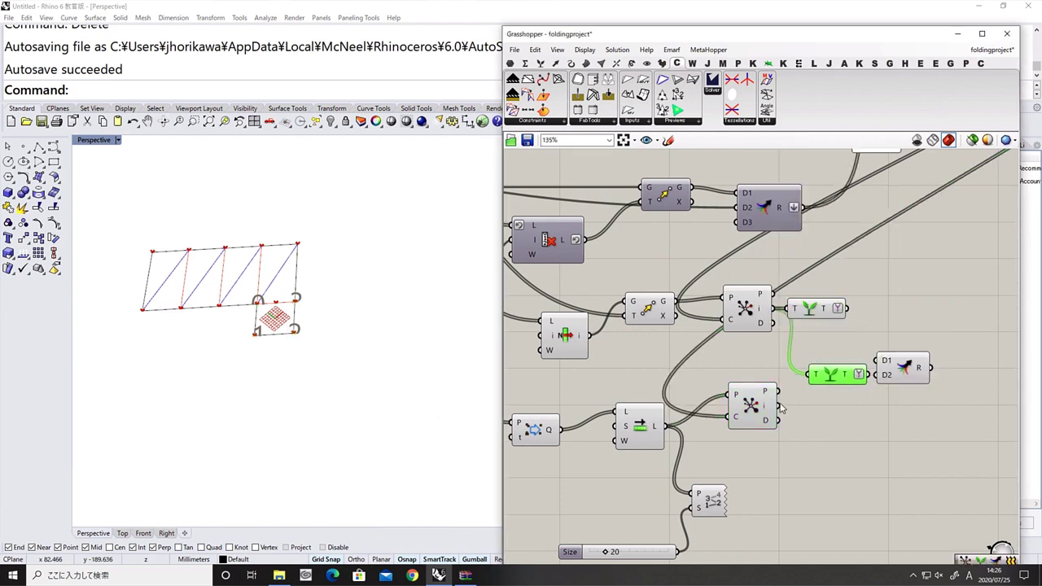
Add an Explode Tree after the merged index pairs and match its outputs to the branches
right_click_drag(920, 368, 783, 369)
double_click(848, 355)
type("explode")
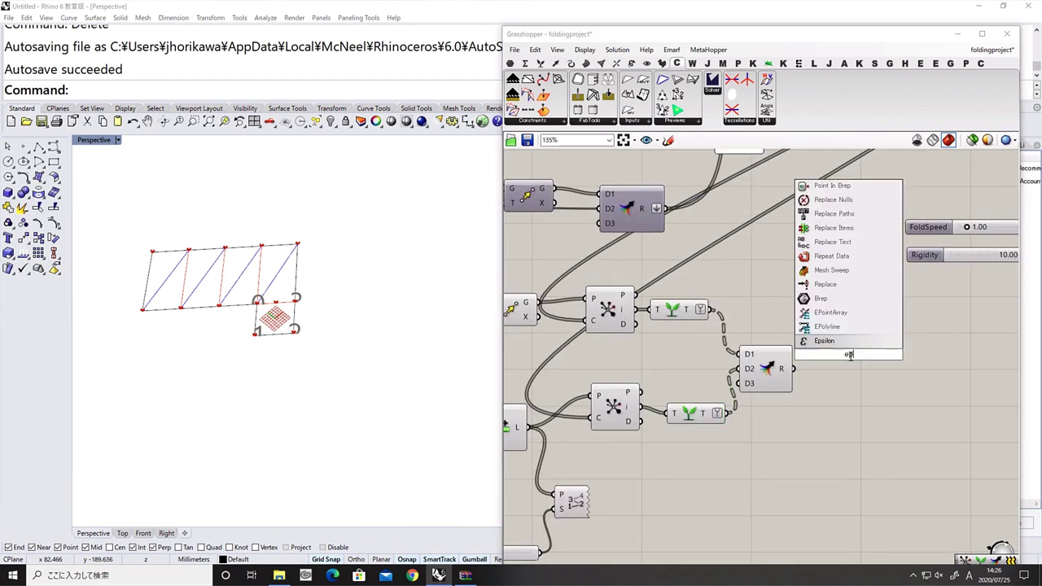
left_click(851, 306)
right_click(851, 353)
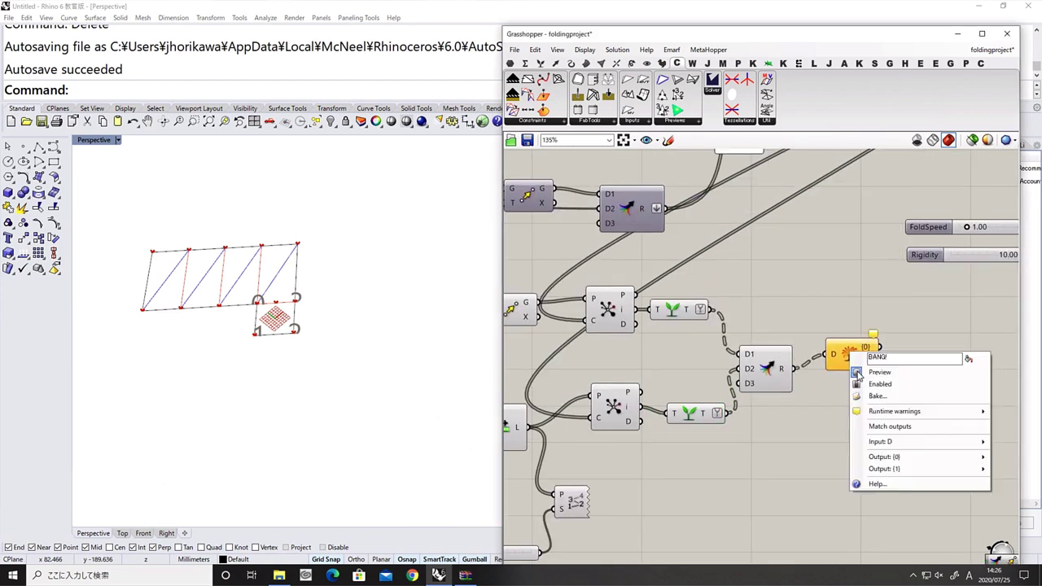
left_click(879, 426)
Set up four glue-vertex constraints on the crease mesh, one for each exploded index pair
scroll(828, 395, "down", 2)
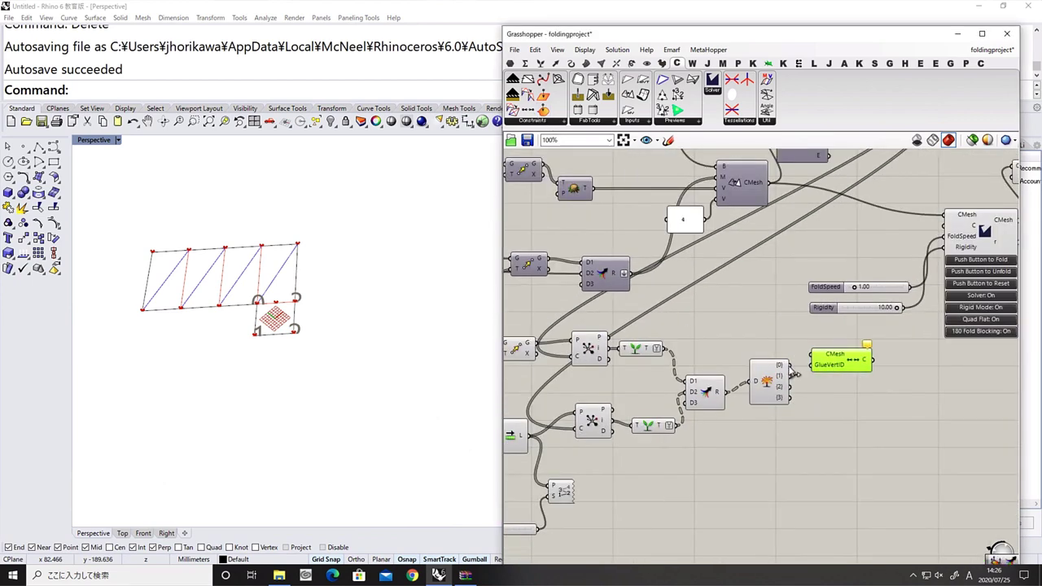
mouse_move(827, 361)
left_mouse_down("alt")
mouse_move(828, 386)
mouse_move(837, 353)
left_mouse_up("alt")
left_click_drag(837, 355, 848, 402)
scroll(790, 407, "down", 2)
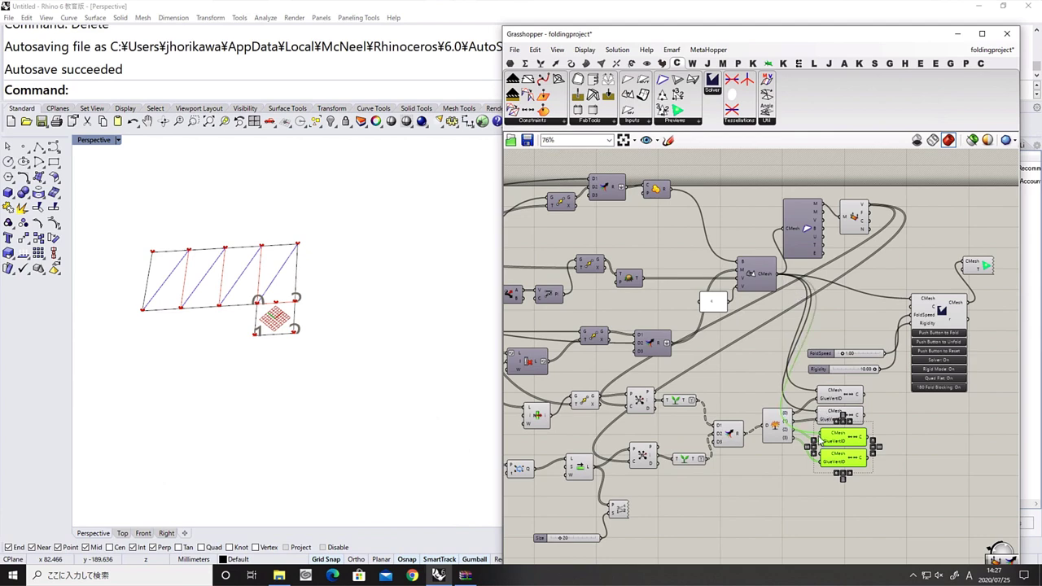
Move the solver, its preview component and the FoldSpeed and Rigidity sliders farther from the crease mesh component
right_click_drag(883, 445, 776, 443)
left_click_drag(893, 246, 929, 354)
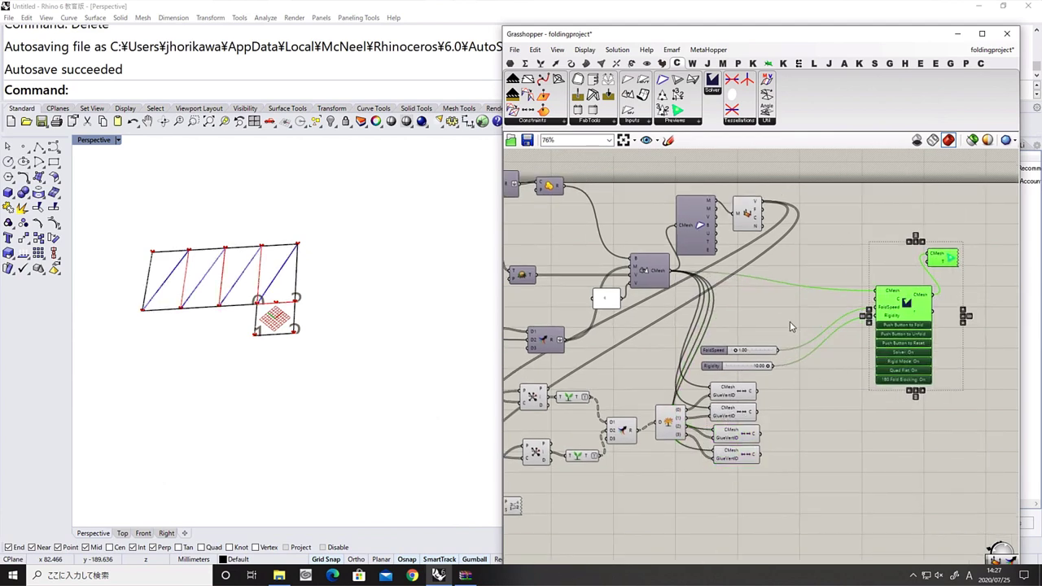
left_click_drag(787, 322, 757, 371)
left_click_drag(757, 370, 844, 338)
left_click(822, 370)
Add a Merge component beside the glue-vertex constraints and combine all four of them
scroll(769, 403, "up", 1)
right_click_drag(768, 403, 778, 356)
double_click(801, 358)
type("me")
key("Return")
scroll(765, 339, "up", 1)
left_click_drag(764, 342, 792, 378)
left_click_drag(810, 375, 818, 394)
Add a Flatten Tree fed by the merged glue-vertex constraints
right_click_drag(818, 395, 790, 397)
double_click(807, 384)
type("fl")
key("Return")
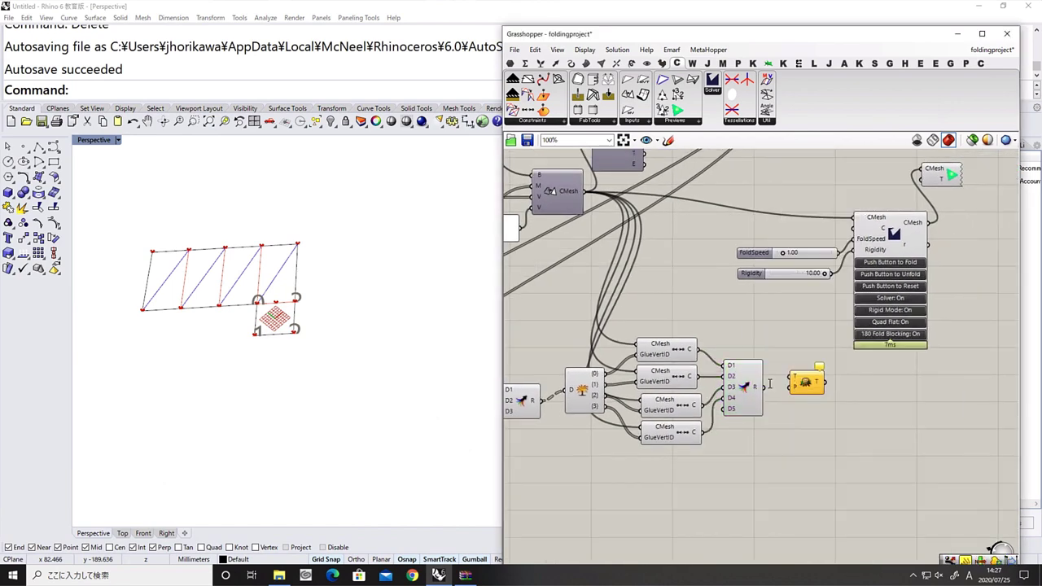
left_click_drag(763, 387, 791, 379)
left_click_drag(803, 379, 851, 230)
type("S")
Add a Stream Filter with the flattened constraints on stream 1, and shift the solver and its sliders to make room
double_click(812, 332)
type("strea")
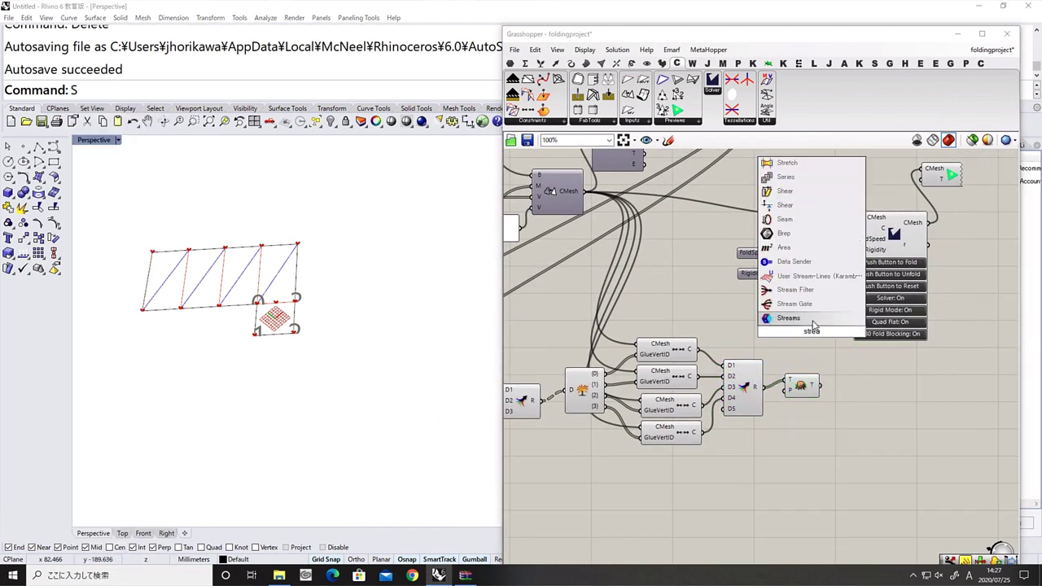
key("Return")
left_click_drag(814, 340, 848, 373)
right_click_drag(901, 315, 797, 341)
left_click_drag(617, 351, 883, 183)
left_click_drag(791, 258, 886, 256)
Add a Boolean Toggle and connect it to the Stream Filter's gate
left_click(736, 343)
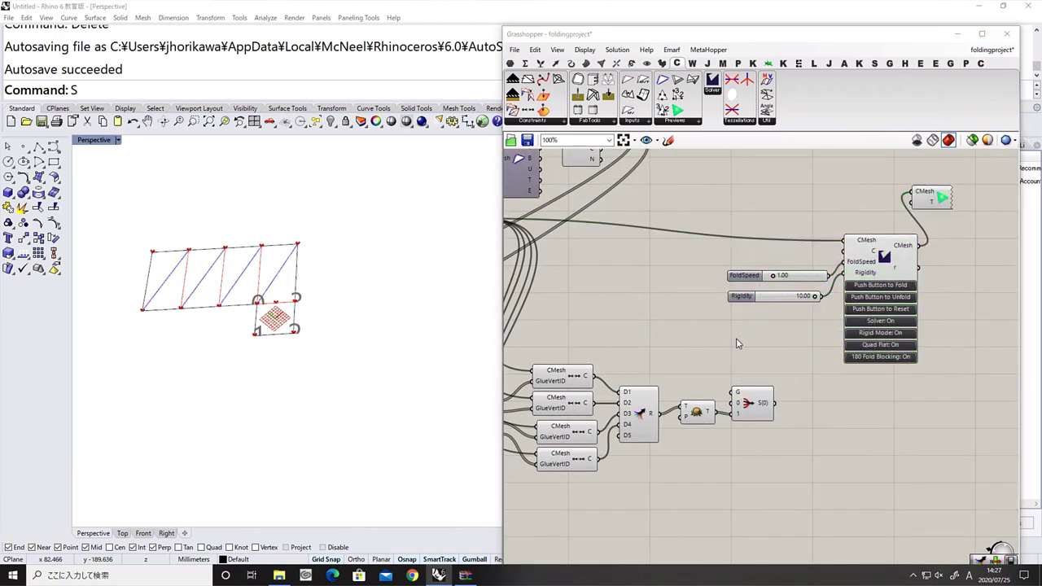
type("toggle")
key("Return")
left_click_drag(706, 333, 735, 394)
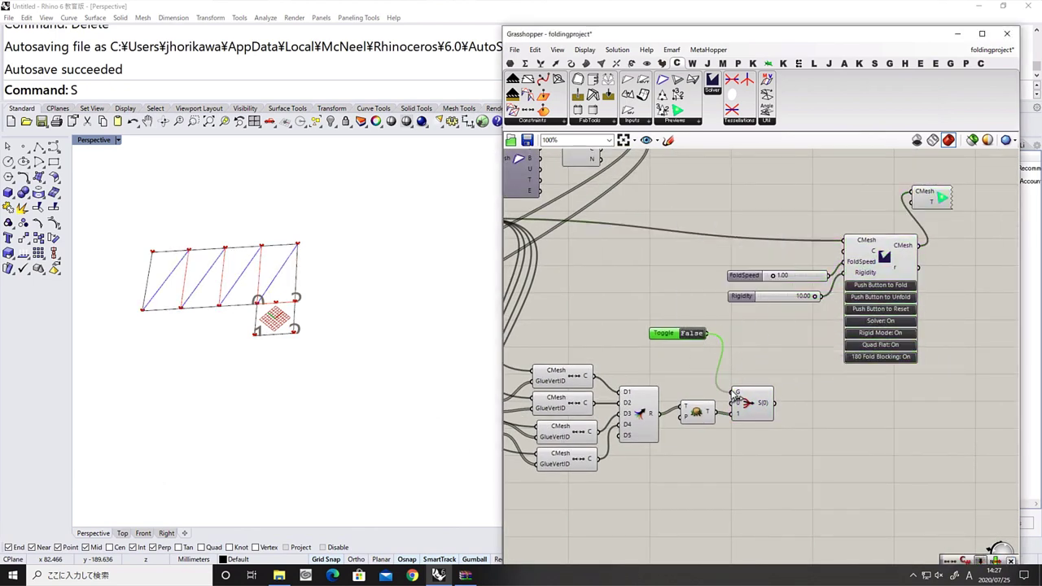
Test the fold with Rigid Mode off, switching the constraint toggle to True and back to False
left_click(889, 288)
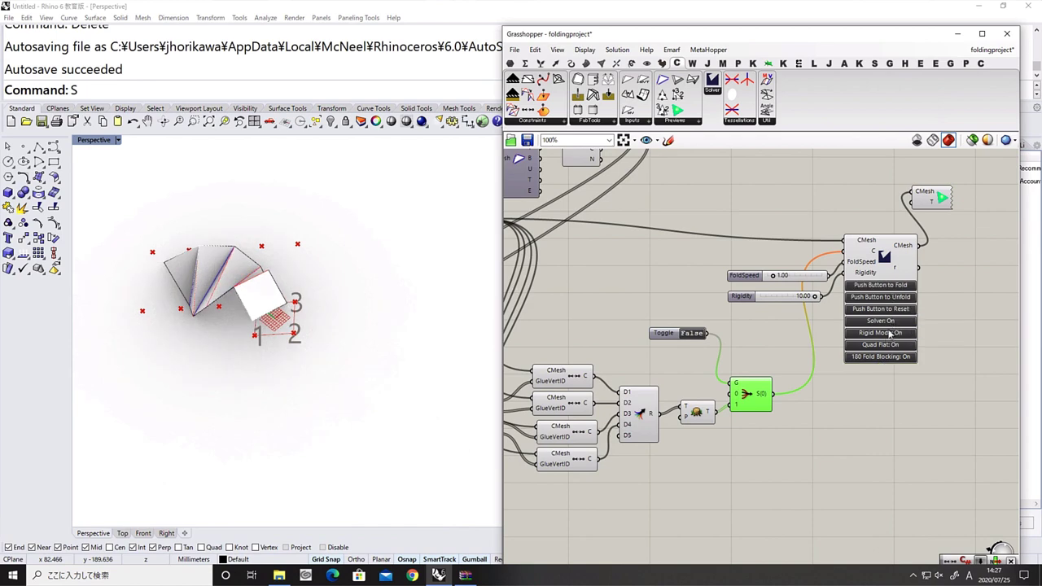
left_click(692, 334)
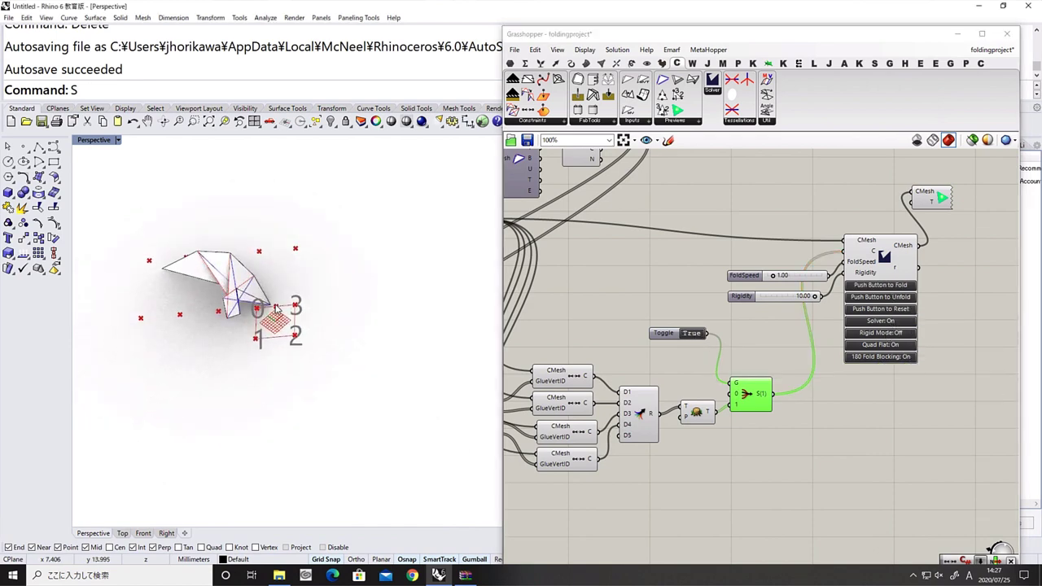
left_click(694, 335)
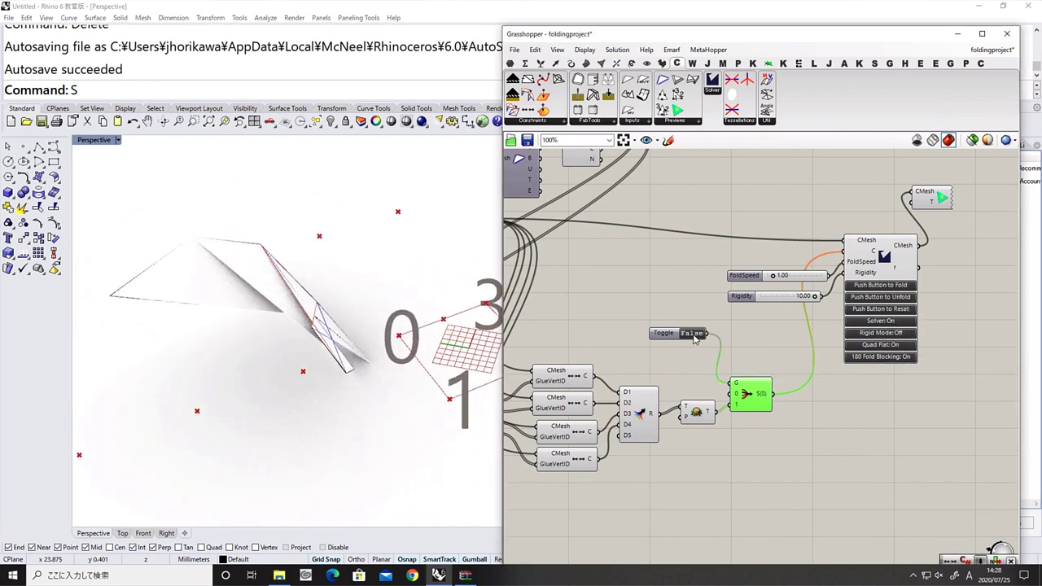
Turn off the preview of the components that find closest vertices and build the glue-vertex constraints
scroll(696, 415, "down", 5)
mouse_move(695, 415)
right_mouse_down()
mouse_move(825, 383)
mouse_move(791, 405)
mouse_move(839, 404)
mouse_move(708, 399)
right_mouse_up()
scroll(361, 377, "down", 6)
scroll(638, 389, "up", 1)
scroll(620, 387, "up", 2)
left_click(620, 387)
scroll(831, 375, "up", 1)
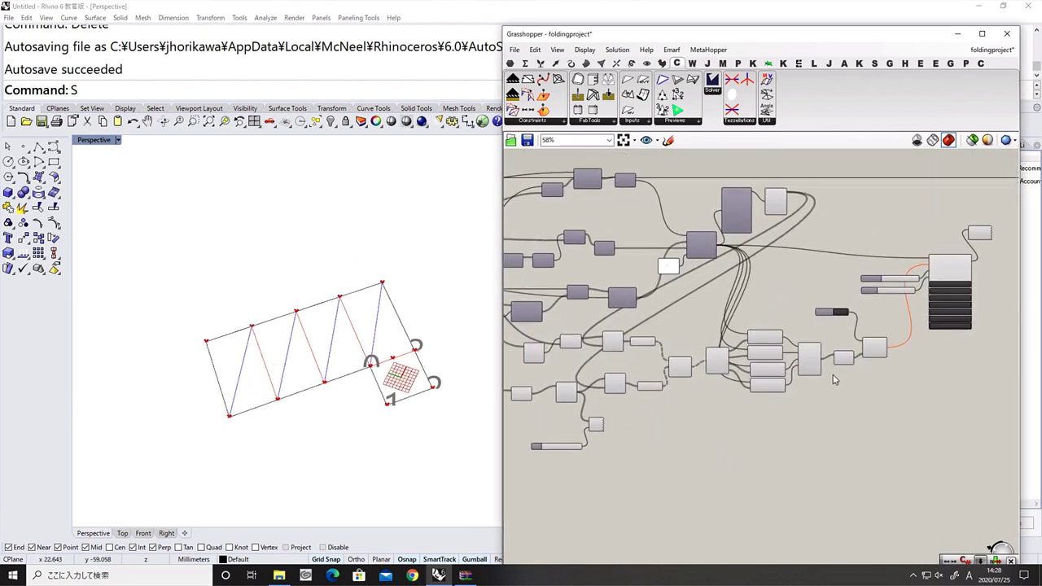
scroll(833, 379, "down", 3)
right_click_drag(834, 391, 883, 376)
left_click_drag(899, 391, 682, 329)
middle_click(679, 329)
left_click(679, 283)
left_click(829, 389)
Turn off the preview of the remaining components that display points, including the two mesh deconstruction components
scroll(744, 341, "up", 3)
right_click_drag(744, 341, 785, 367)
scroll(785, 351, "up", 2)
left_click(624, 344)
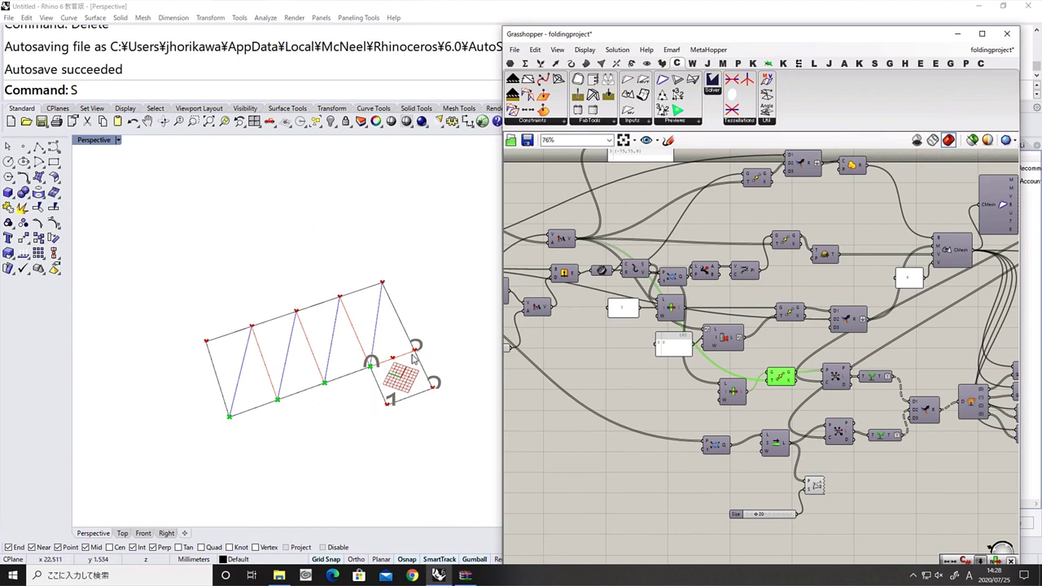
scroll(877, 383, "down", 6)
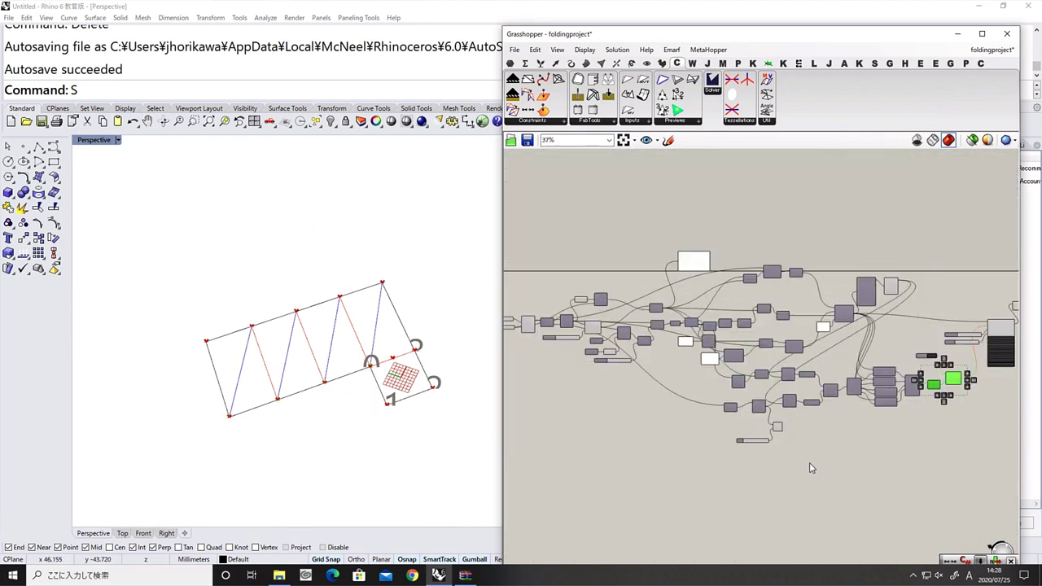
left_click_drag(641, 391, 549, 273)
middle_click(585, 382)
left_click(616, 365)
left_click_drag(903, 305, 870, 273)
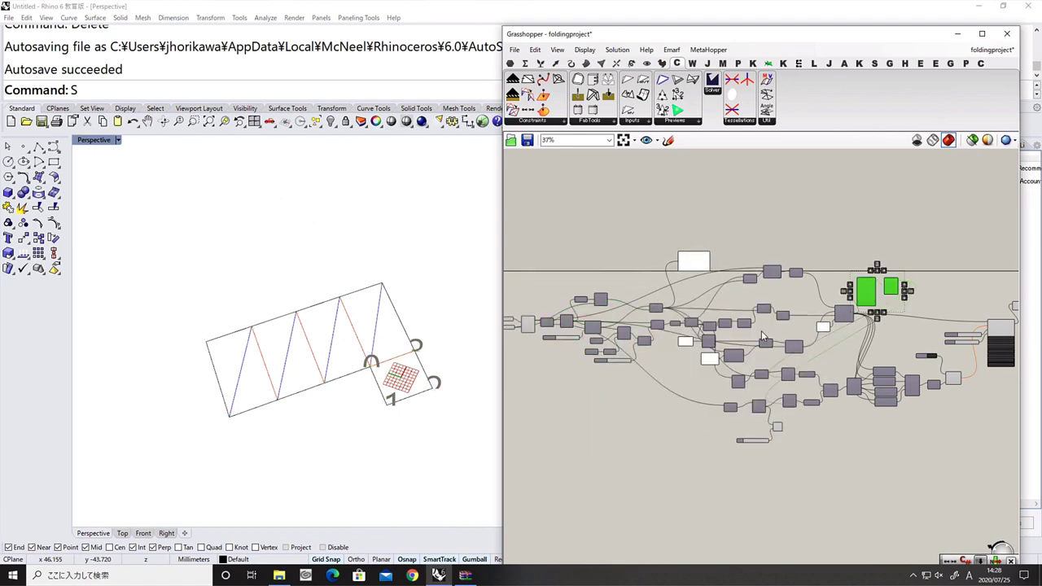
Add a List Item fed by the strip outline's duplicate-free points and set its index to 1
scroll(766, 368, "up", 5)
double_click(655, 400)
type("item")
left_click(652, 381)
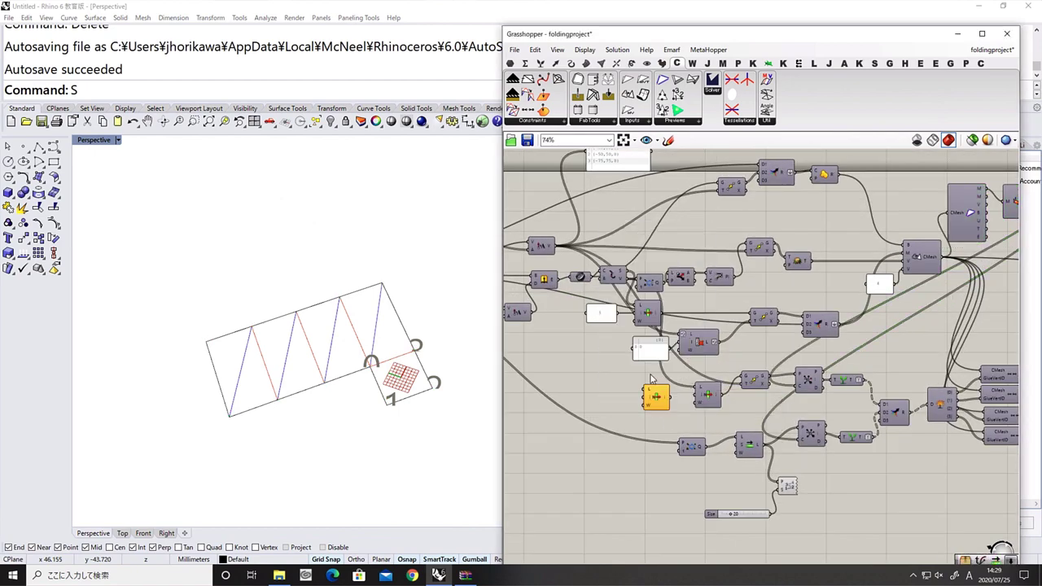
scroll(651, 379, "up", 1)
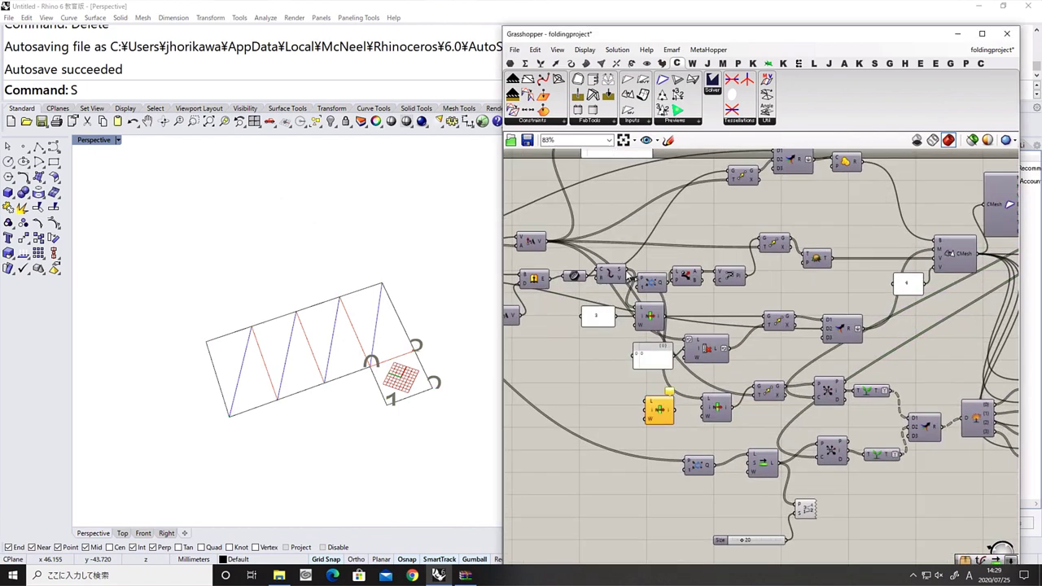
right_click(642, 411)
scroll(633, 407, "up", 3)
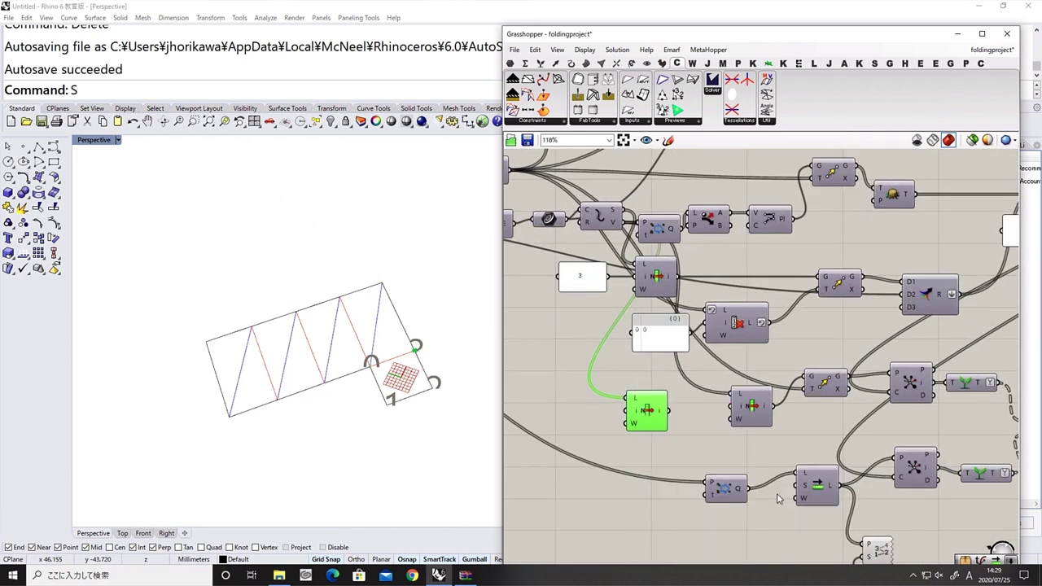
right_click(638, 413)
mouse_move(671, 478)
type("1")
key("Return")
Reposition the new List Item below the second Closest Point component
scroll(570, 359, "down", 6)
left_click_drag(604, 382, 721, 450)
scroll(759, 439, "up", 5)
right_click_drag(710, 219, 702, 306)
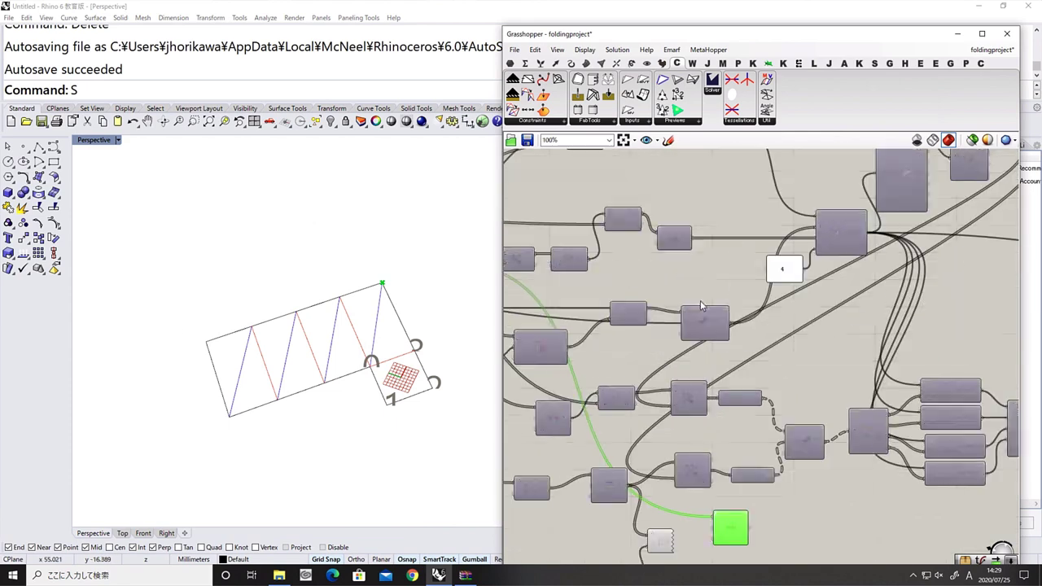
right_click_drag(661, 370, 681, 309)
right_click_drag(681, 479, 758, 514)
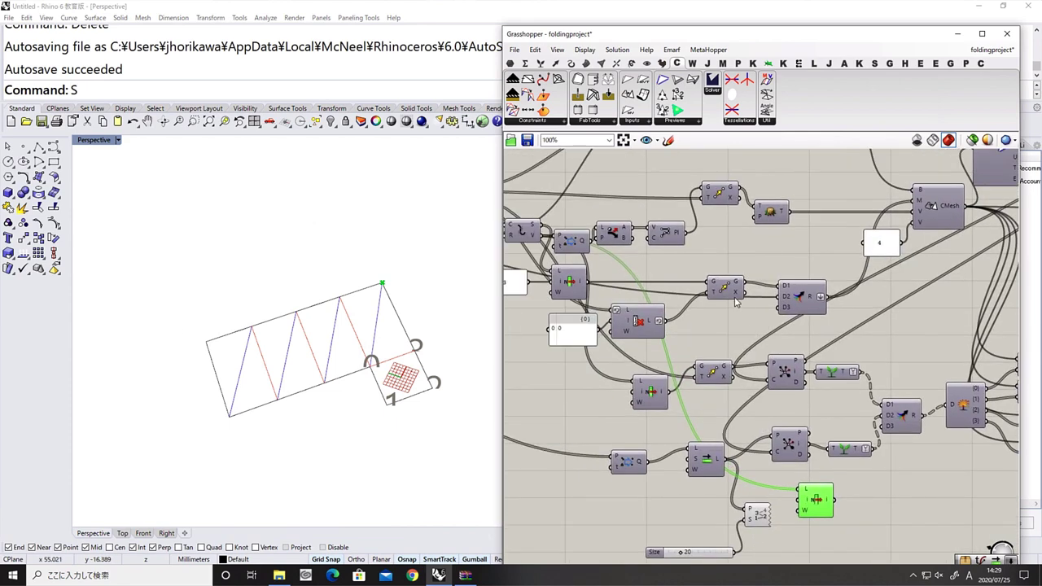
Shift the Move fed by the culled vectors slightly upward and select the duplicated Move below it
right_click_drag(735, 301, 845, 328)
left_click_drag(836, 320, 836, 305)
right_click_drag(814, 318, 800, 291)
left_click(814, 378)
right_click_drag(813, 377, 797, 306)
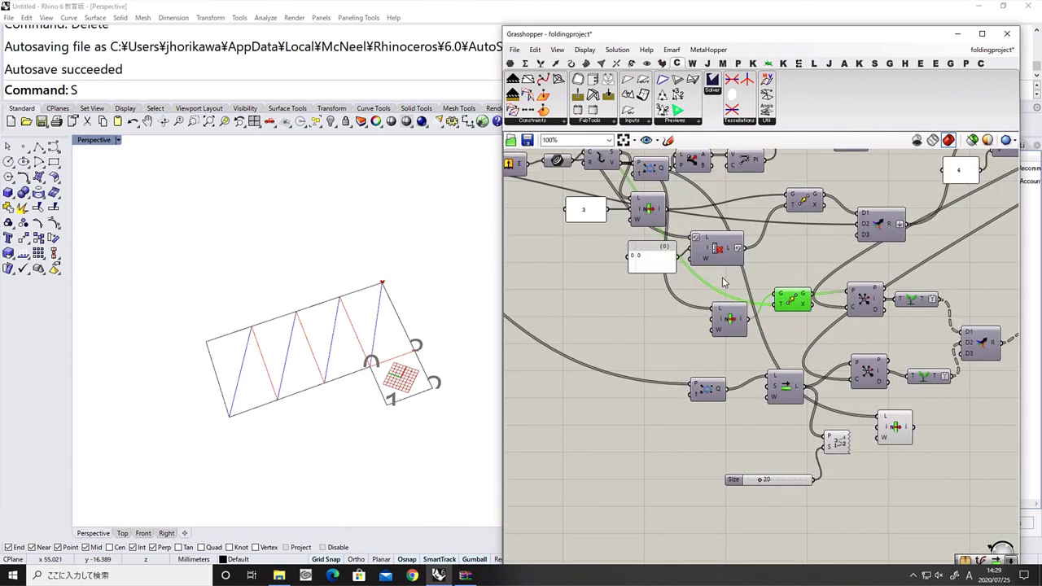
Duplicate the Move component, place the copy beside the new List Item, and feed it the List Item's point as geometry
scroll(791, 295, "down", 1)
left_click_drag(789, 295, 958, 434, "alt")
scroll(886, 376, "up", 3)
left_click_drag(895, 420, 934, 428)
left_click_drag(960, 433, 947, 425)
middle_click(946, 426)
left_click(916, 407)
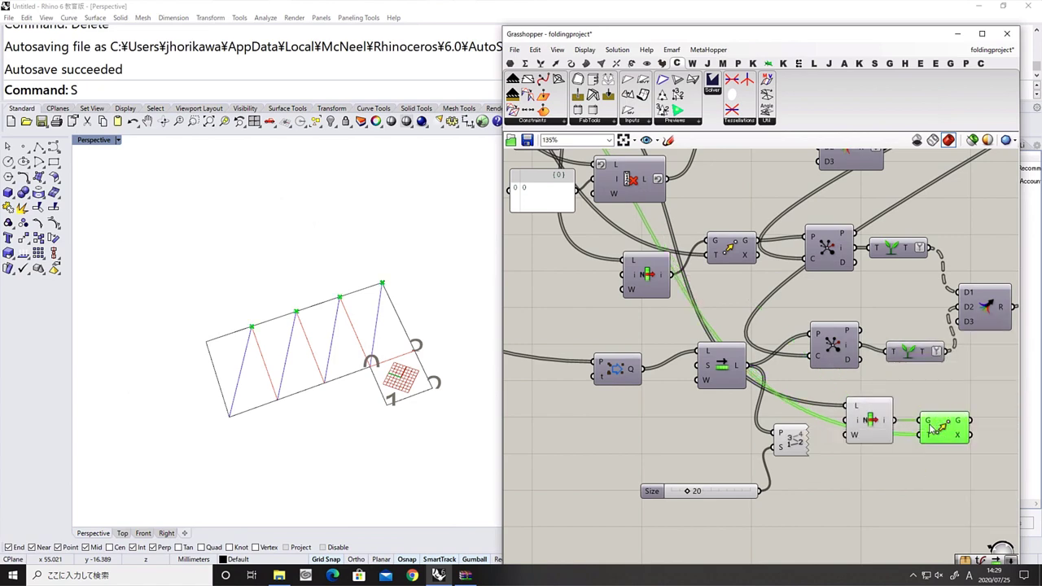
left_click(873, 421)
left_click(946, 433)
Duplicate the Closest Point component after the repositioned List Item and Move, and feed it the moved points while keeping the mesh vertices as cloud
right_click_drag(946, 434, 811, 430)
scroll(810, 428, "down", 3)
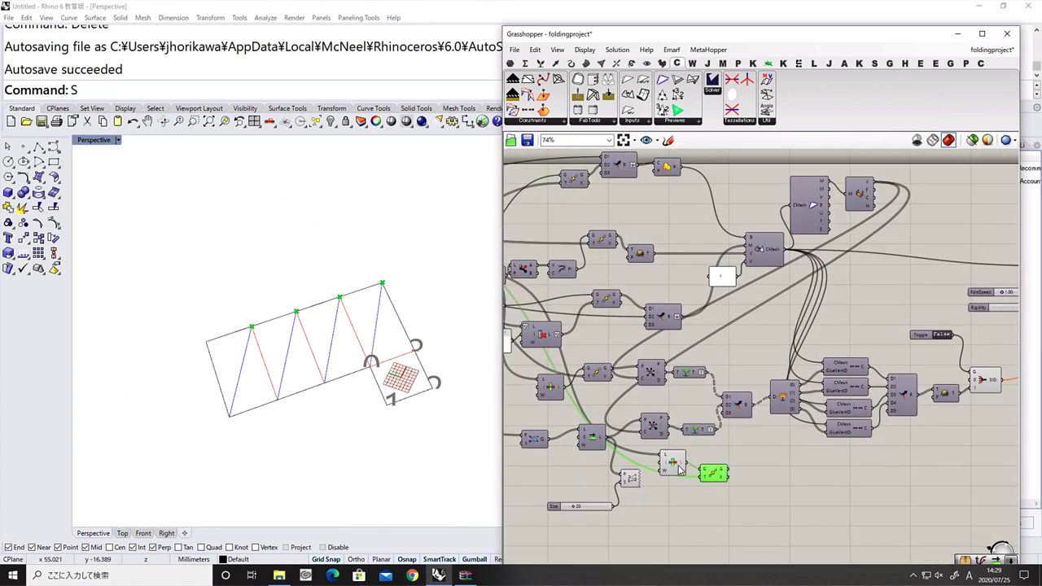
left_click_drag(739, 502, 675, 467)
left_click_drag(676, 466, 696, 475)
left_click(677, 450)
left_click_drag(656, 433, 792, 469, "alt")
scroll(738, 482, "up", 3)
left_click_drag(809, 476, 777, 493)
right_click_drag(802, 494, 789, 422)
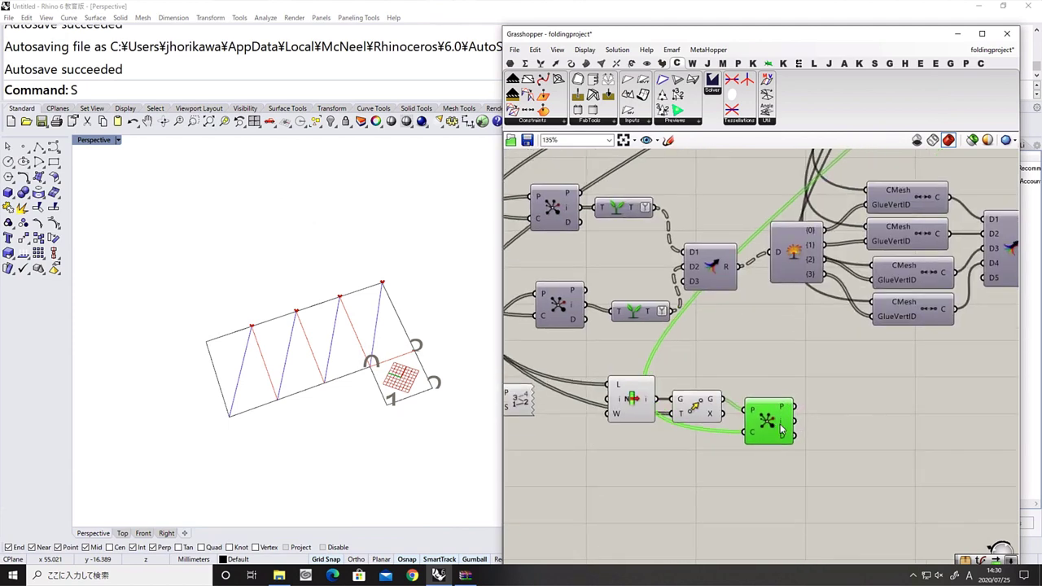
Add an AnchorToGround constraint using the CMesh and the new Closest Point indices, and wire its output into the constraints Merge
scroll(774, 407, "down", 1)
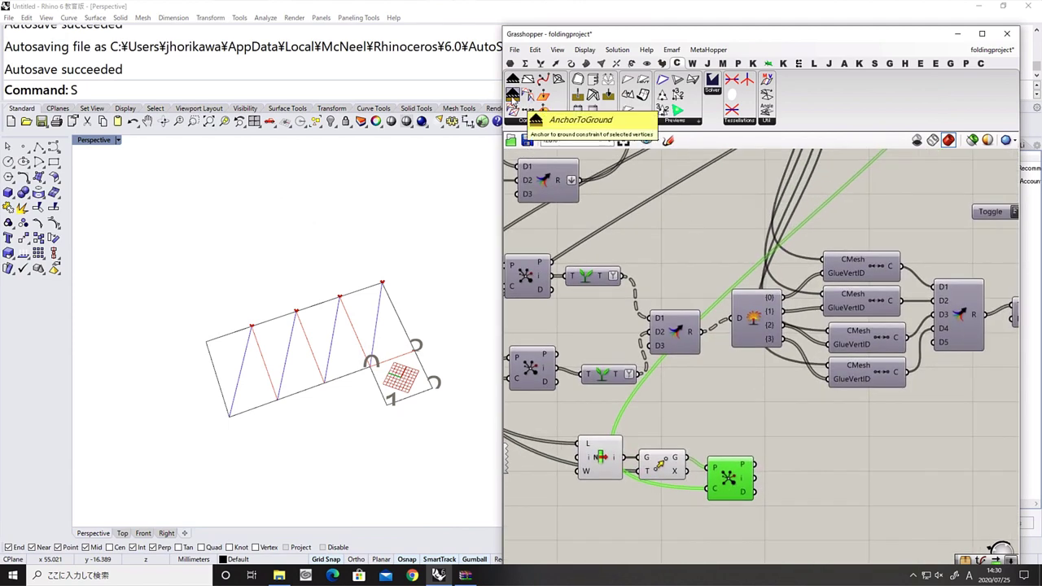
left_click_drag(553, 124, 826, 478)
scroll(826, 478, "down", 1)
left_click_drag(762, 236, 785, 403)
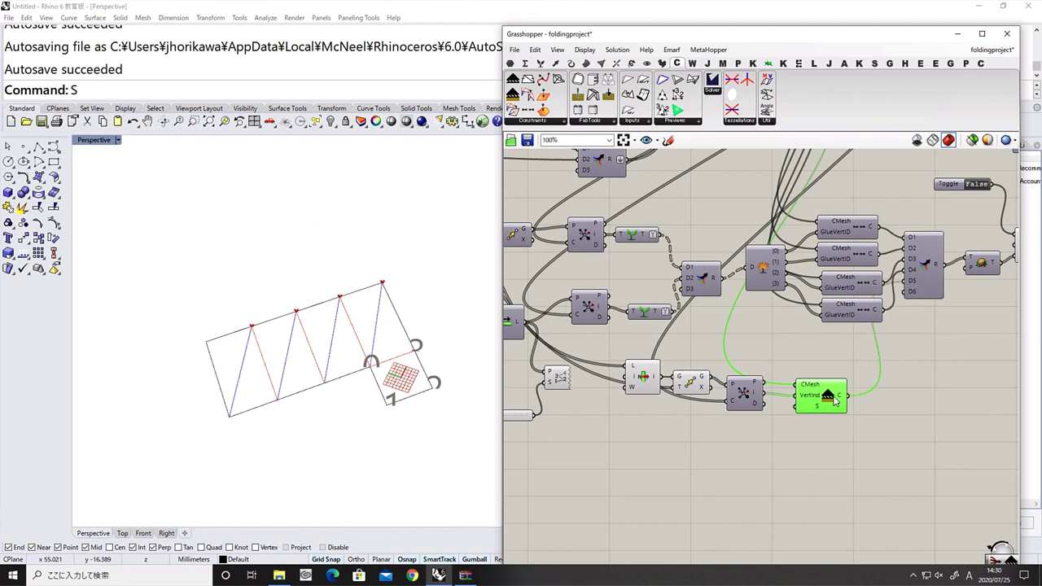
Turn off the preview of the List Item and Move that feed the anchor constraint, and save the definition
right_click_drag(694, 350, 574, 363)
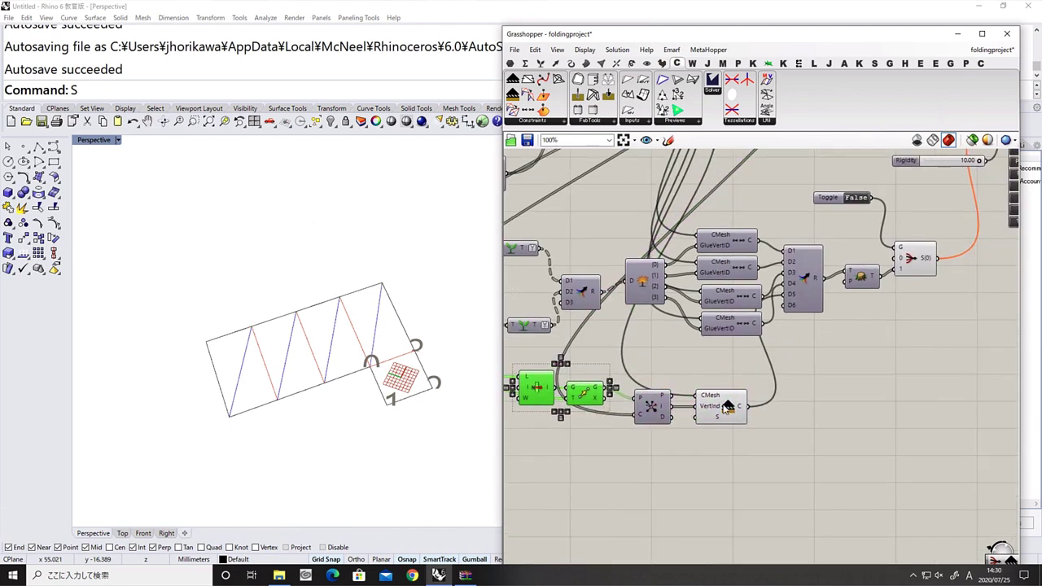
left_click(723, 408)
scroll(903, 391, "down", 5)
scroll(803, 399, "up", 3)
left_click_drag(839, 420, 891, 370)
right_click_drag(683, 421, 779, 426)
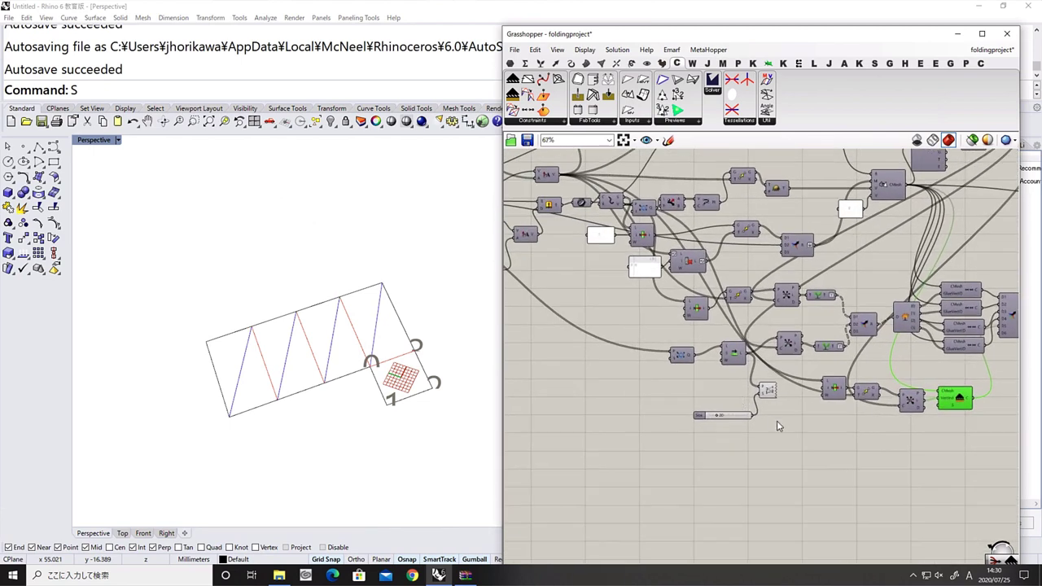
key("ctrl+s")
Examine the wiring from the polygon and edge vectors through to the glue and anchor constraints
right_click_drag(1005, 351, 745, 372)
scroll(902, 277, "up", 6)
scroll(902, 276, "down", 5)
right_click_drag(655, 358, 791, 388)
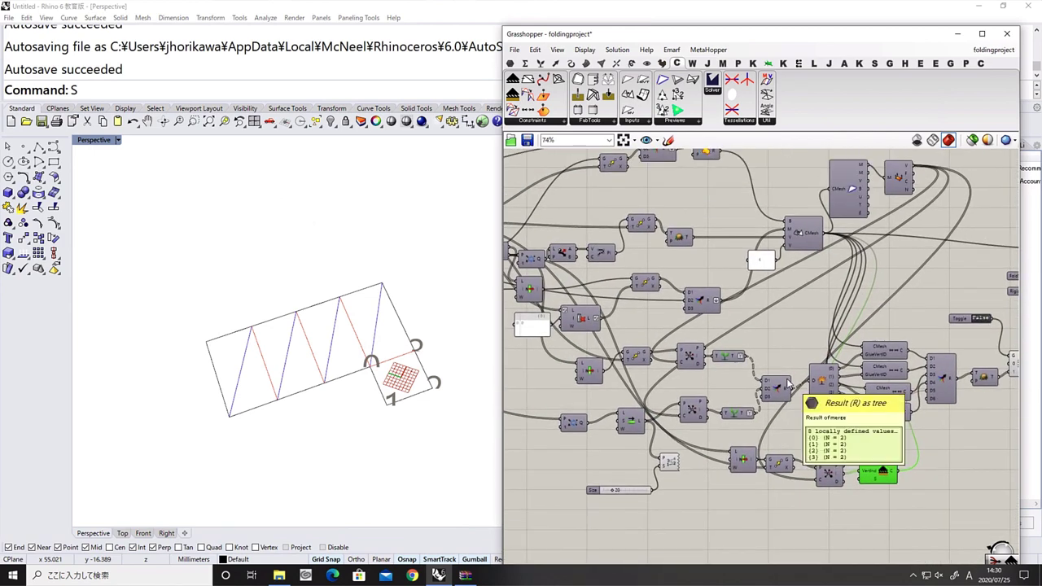
scroll(767, 366, "up", 1)
right_click_drag(802, 329, 872, 333)
right_click_drag(658, 310, 774, 310)
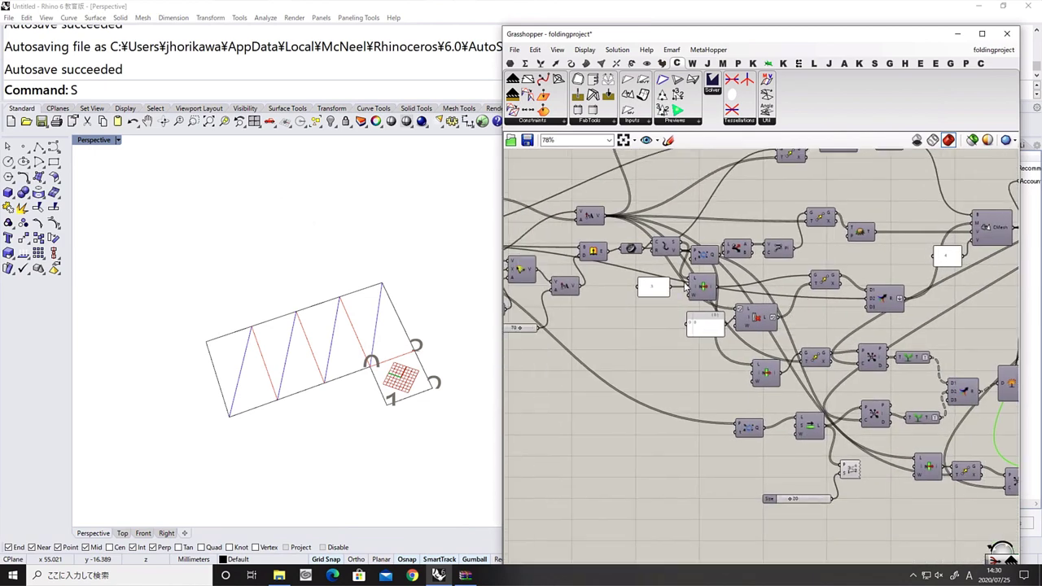
scroll(686, 286, "up", 1)
right_click_drag(706, 314, 774, 319)
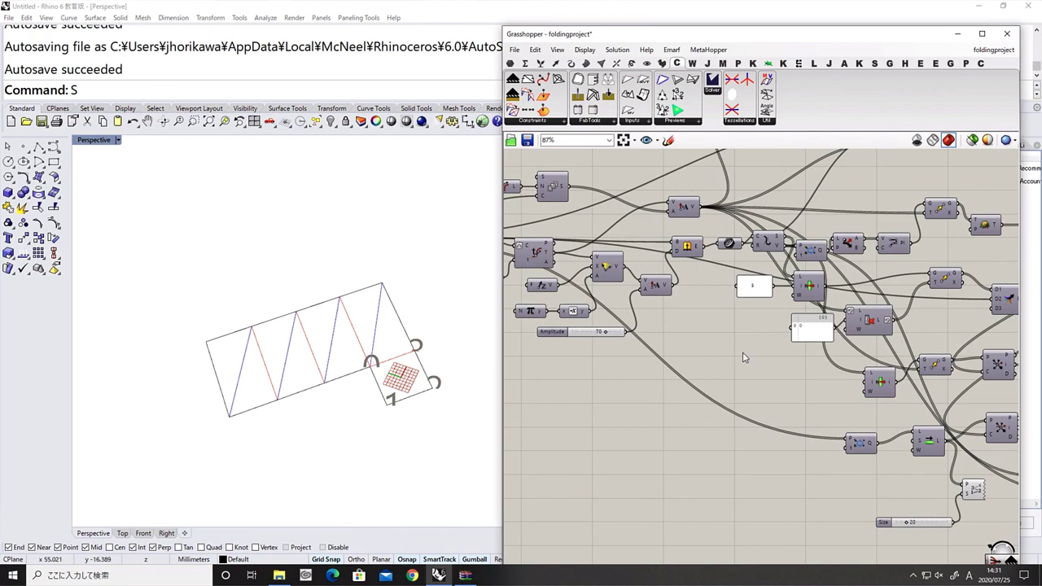
right_click_drag(743, 358, 821, 420)
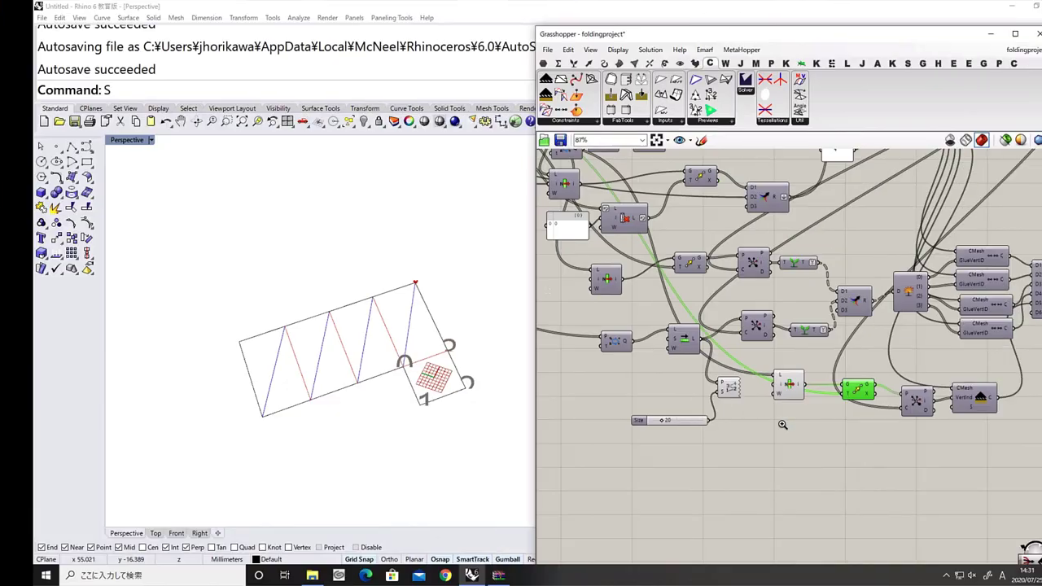
right_click_drag(861, 389, 828, 389)
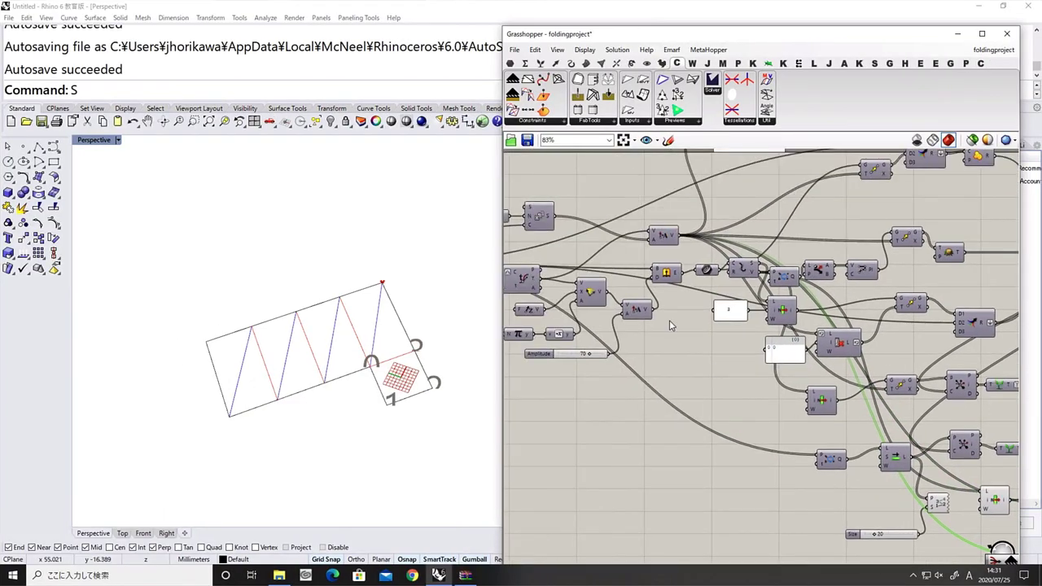
Add an Amplitude component and feed its vector input from the existing Amplitude that is driven by the Series
double_click(793, 392)
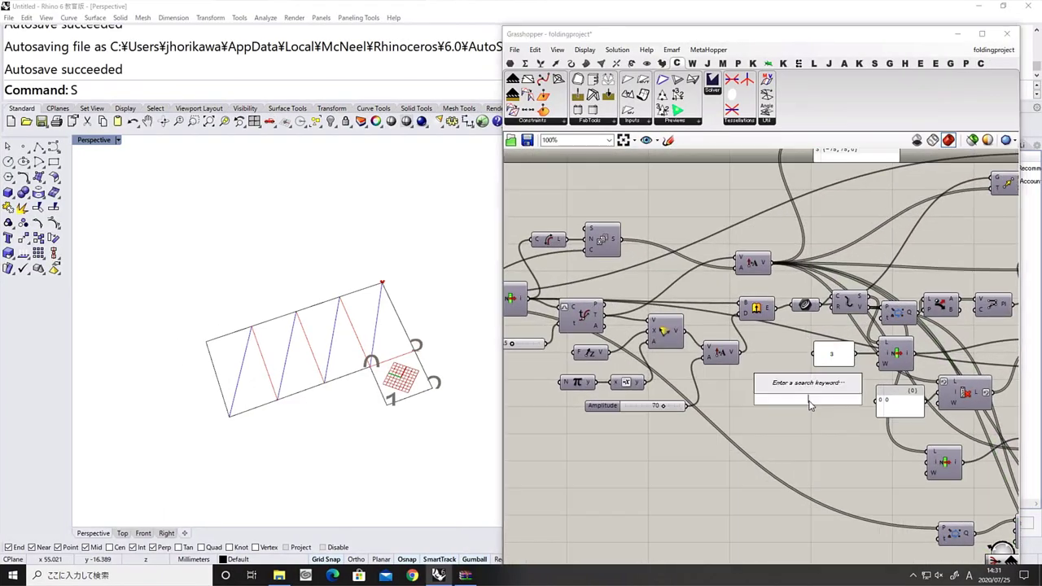
type("amplitude")
key("Return")
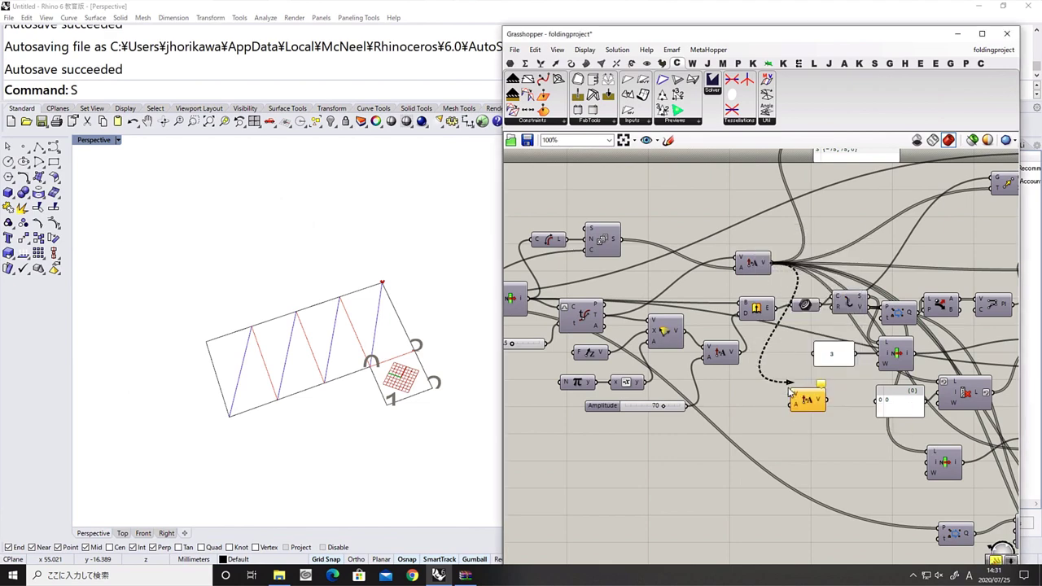
left_click_drag(789, 392, 791, 394)
Add a Multiplication component that multiplies the polygon edge's length by the segment count
right_click_drag(630, 355, 731, 353)
double_click(654, 201)
type("mult")
left_click(649, 166)
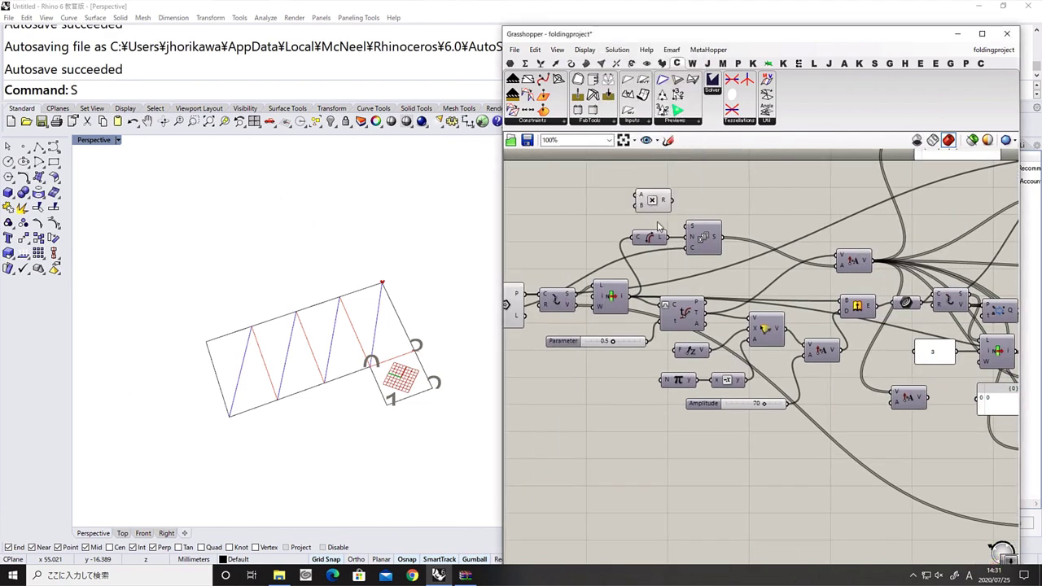
right_click_drag(642, 212, 777, 228)
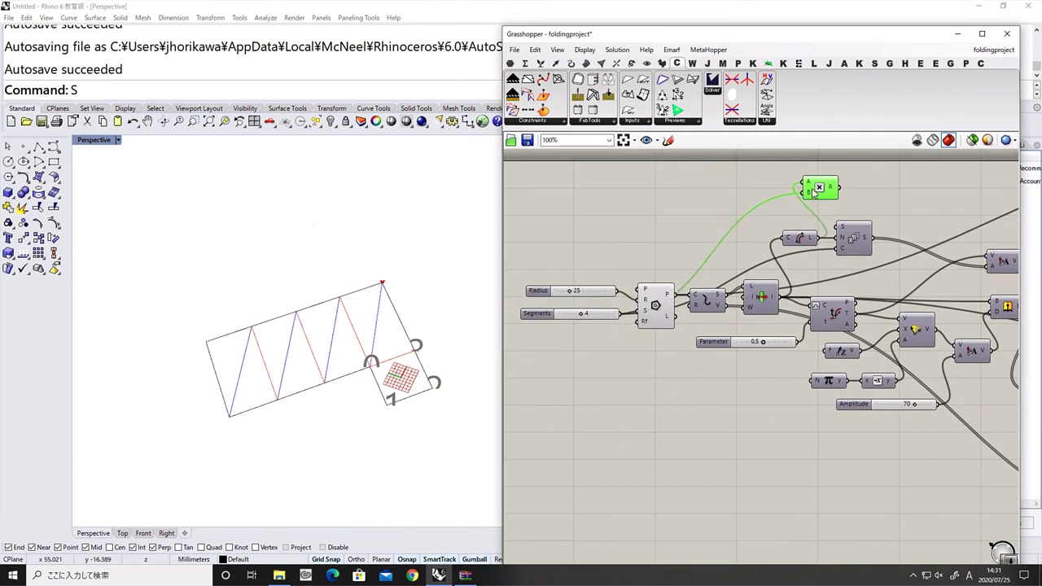
Place the Multiplication and Amplitude near the duplicated Move, using the product as amplitude and the resulting vector as the Move's motion
scroll(900, 263, "down", 4)
left_click_drag(812, 193, 664, 241)
scroll(814, 280, "up", 4)
scroll(793, 303, "down", 2)
scroll(664, 240, "down", 1)
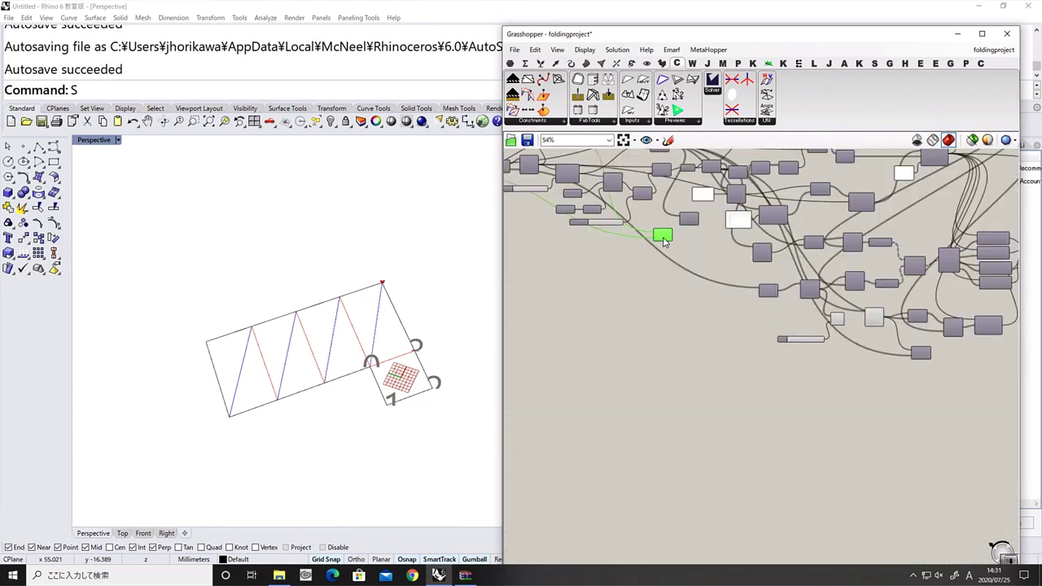
scroll(664, 241, "up", 3)
scroll(753, 290, "up", 5)
left_click_drag(716, 213, 720, 296)
left_click_drag(747, 294, 785, 264)
left_click(811, 260)
middle_click(812, 262)
Duplicate the Closest Point below the anchor's one, feed it the second Move's geometry, and align the Multiplication beside the Amplitude
scroll(806, 262, "down", 5)
scroll(690, 269, "up", 6)
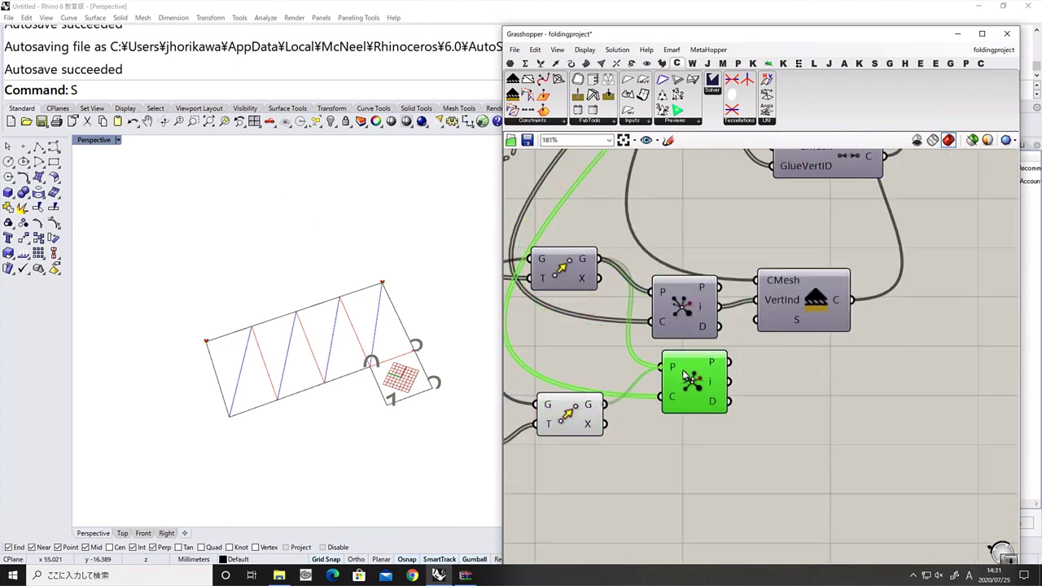
left_click_drag(683, 374, 682, 374)
left_click_drag(714, 384, 704, 405)
right_click_drag(727, 405, 823, 377)
scroll(802, 374, "down", 1)
right_click_drag(608, 434, 702, 413)
left_click_drag(643, 433, 645, 417)
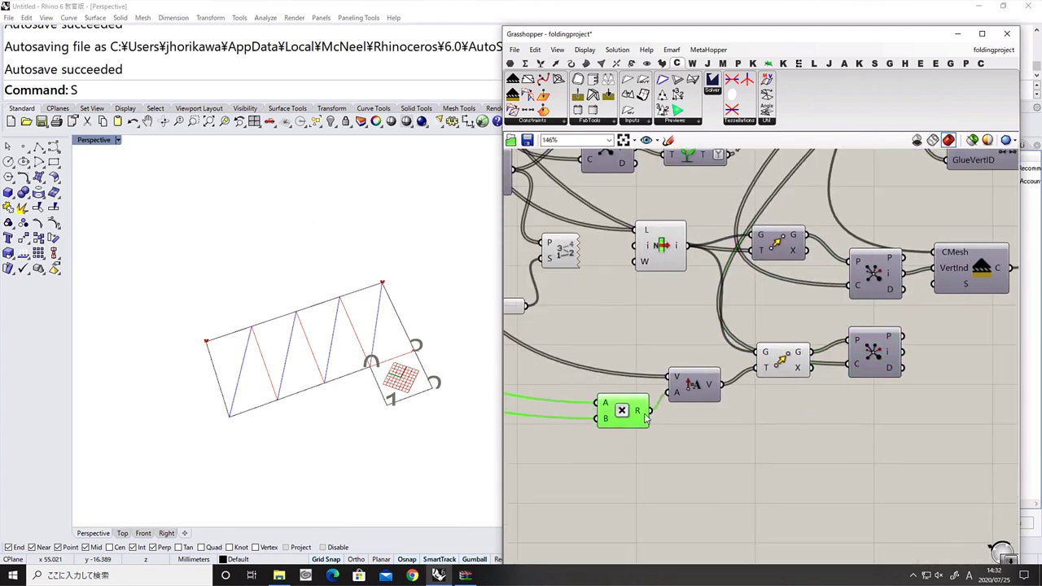
scroll(694, 392, "down", 2)
right_click_drag(693, 392, 821, 403)
right_click_drag(534, 169, 724, 360)
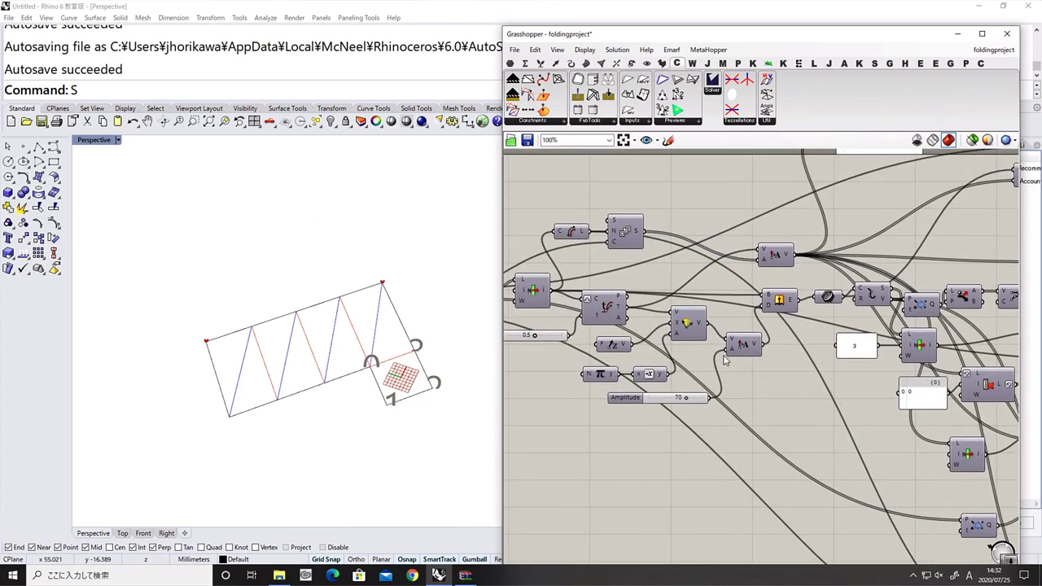
scroll(647, 300, "down", 3)
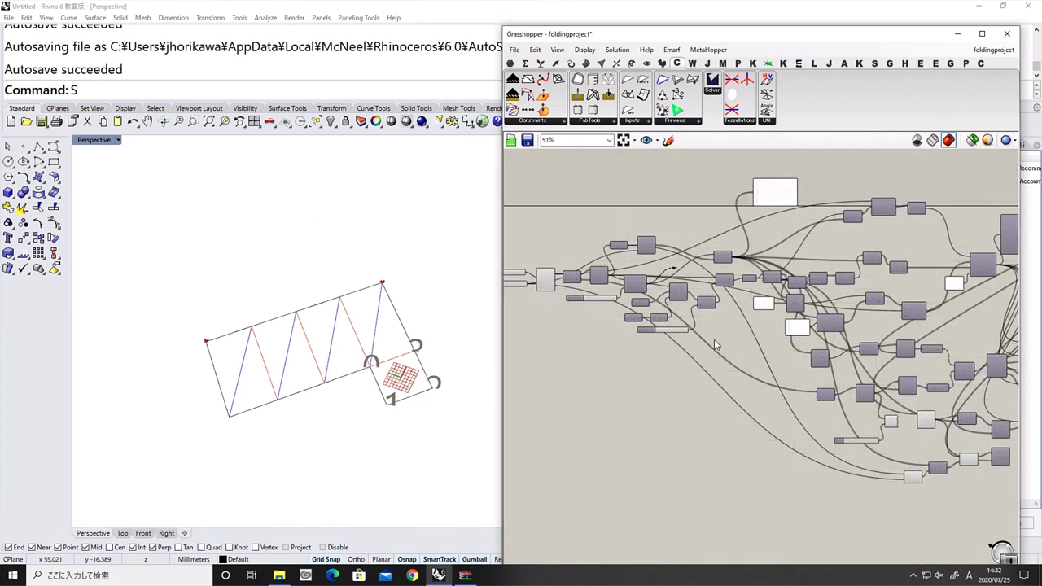
scroll(913, 488, "up", 5)
right_click_drag(1007, 470, 654, 456)
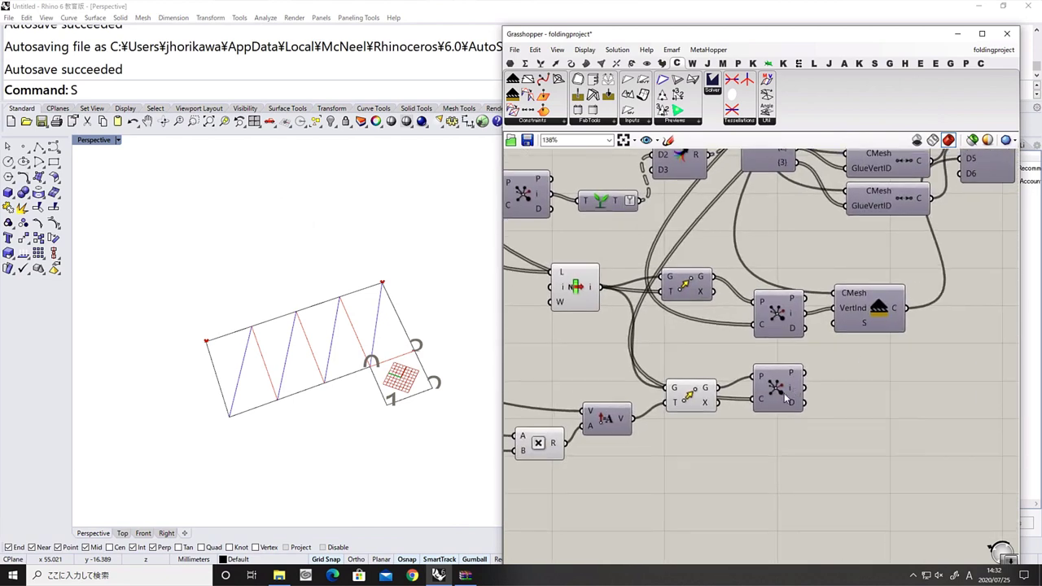
Move the lower Closest Point down and bring the shared List Item closer to the second Move
left_click_drag(787, 397, 788, 447)
left_click(704, 406)
scroll(648, 362, "down", 1)
right_click_drag(643, 358, 731, 370)
left_click_drag(686, 322, 704, 377)
Add a Merge that combines the List Item point with the second Move's point, and feed its result to the lower Closest Point
double_click(853, 399)
left_click_drag(789, 399, 829, 405)
type("merge")
key("Return")
left_click_drag(853, 400, 835, 400)
left_click_drag(850, 440, 887, 440)
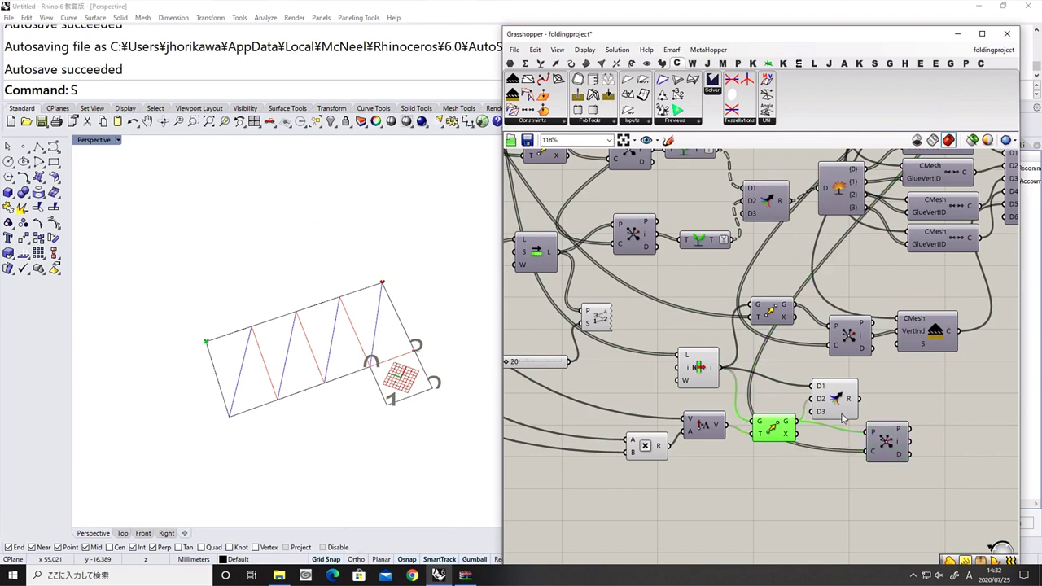
right_click_drag(916, 445, 793, 445)
Duplicate the last glue constraint, feed it the lower Closest Point's indices, and wire its output into the constraints Merge
left_click(820, 342)
left_click(818, 242)
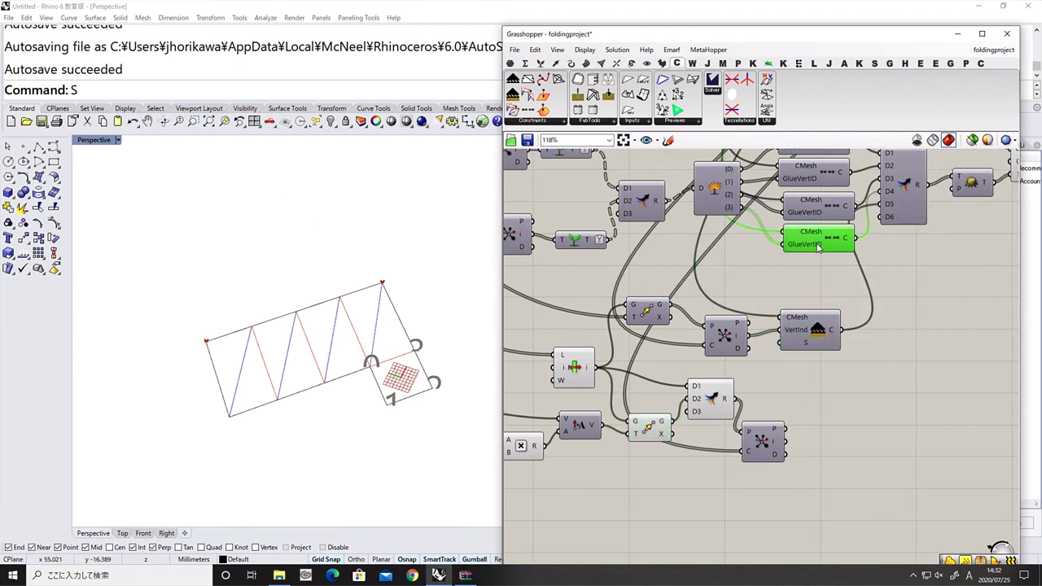
left_click_drag(817, 240, 808, 413, "alt")
Test-fold the strip with the CraneSolver and its constraint toggle, and reset it to the flat state
right_click_drag(895, 293, 774, 363)
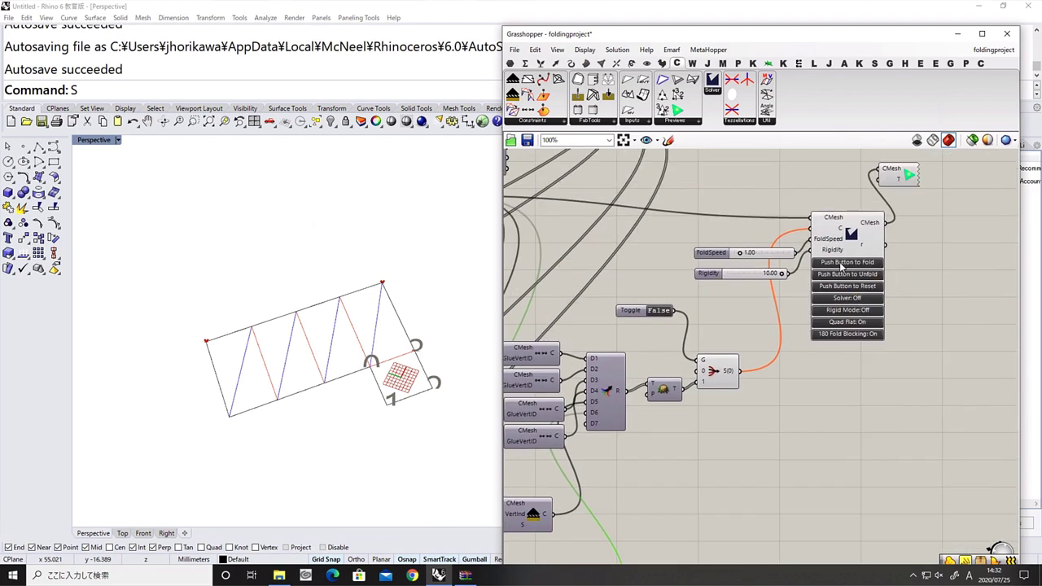
scroll(854, 298, "up", 1)
left_click(845, 256)
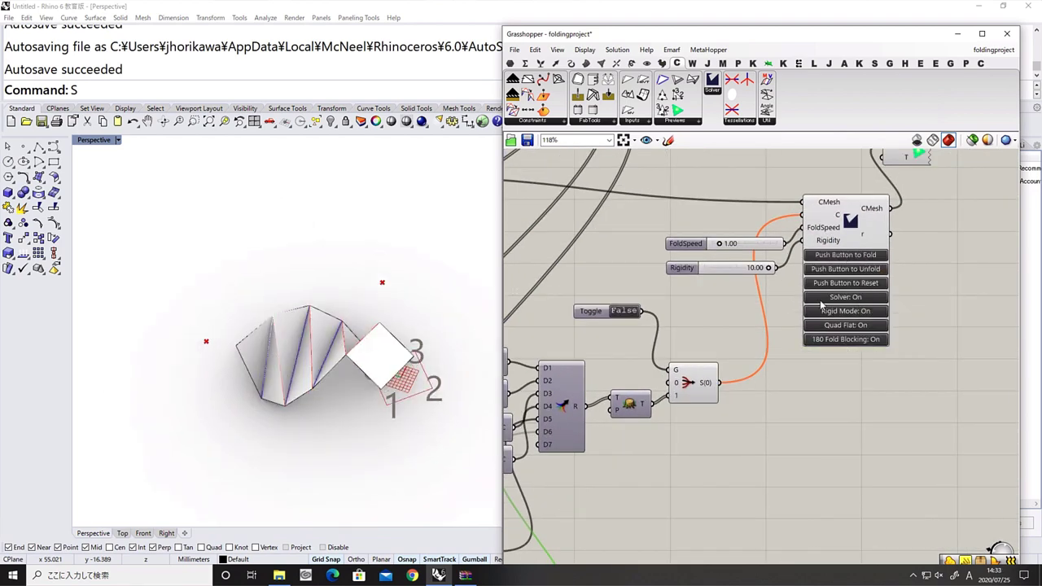
double_click(635, 315)
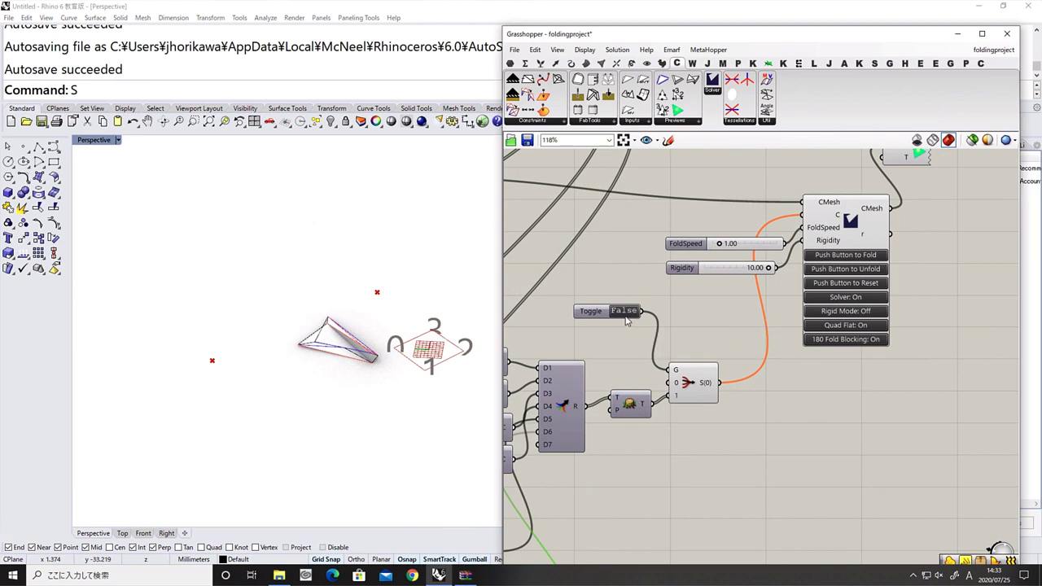
scroll(817, 215, "down", 5)
scroll(805, 259, "up", 5)
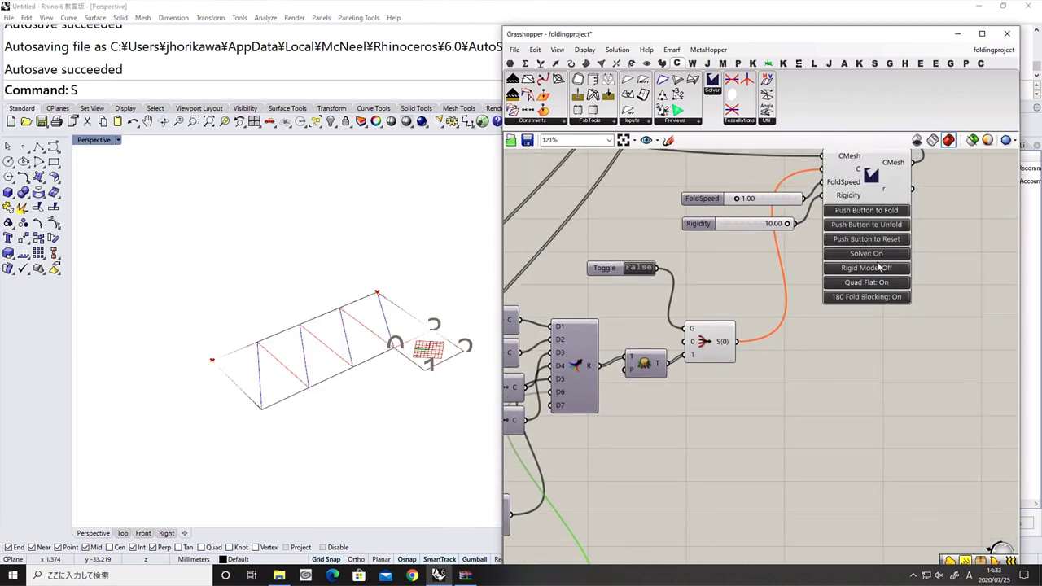
Turn off the preview of the corner point components and the vertex number tags
scroll(853, 310, "down", 5)
scroll(773, 375, "up", 3)
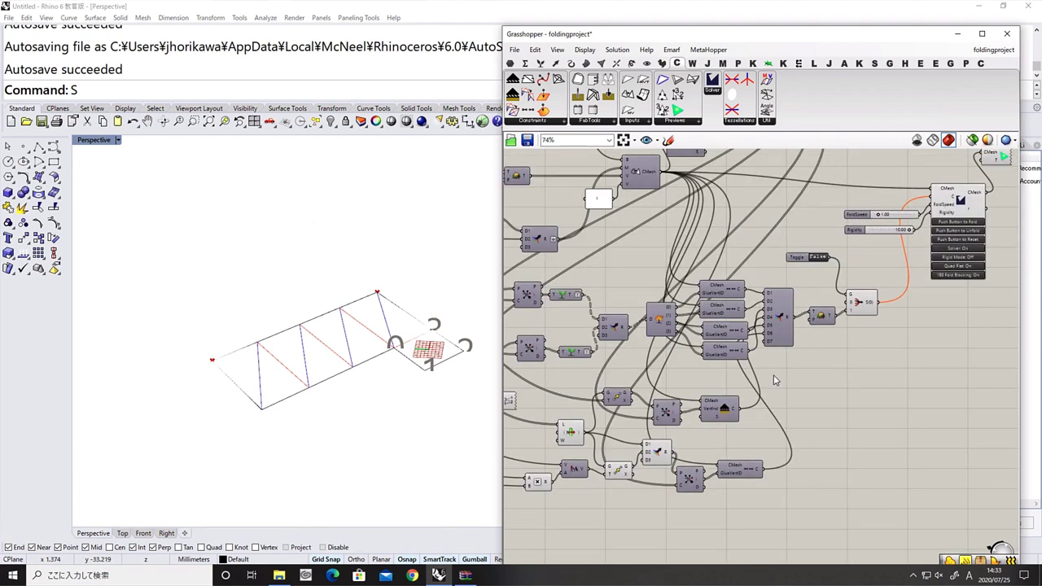
right_click_drag(774, 377, 866, 360)
scroll(866, 360, "down", 3)
left_click_drag(787, 461, 689, 348)
left_click(570, 375)
Add a Preview Edge IDs component above the exploded polygon segments
right_click_drag(537, 363, 724, 420)
scroll(718, 387, "up", 3)
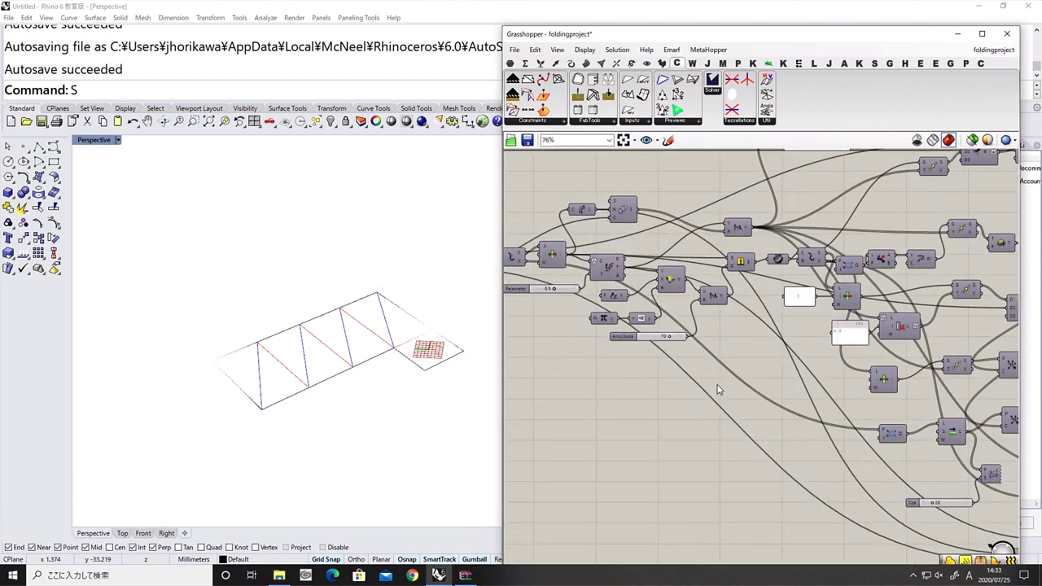
scroll(718, 390, "up", 5)
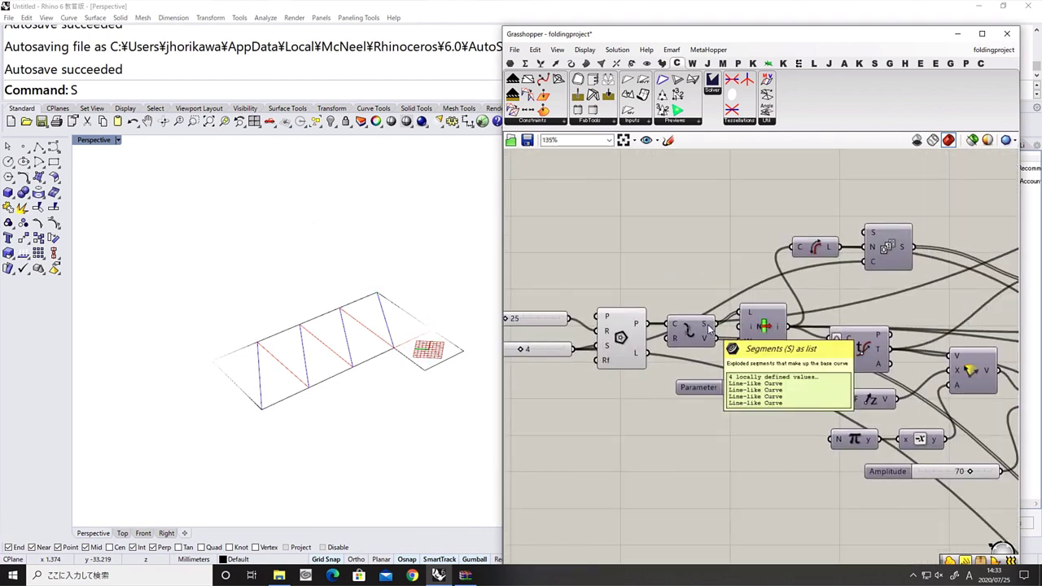
right_click_drag(707, 324, 638, 367)
double_click(648, 273)
left_click(573, 189)
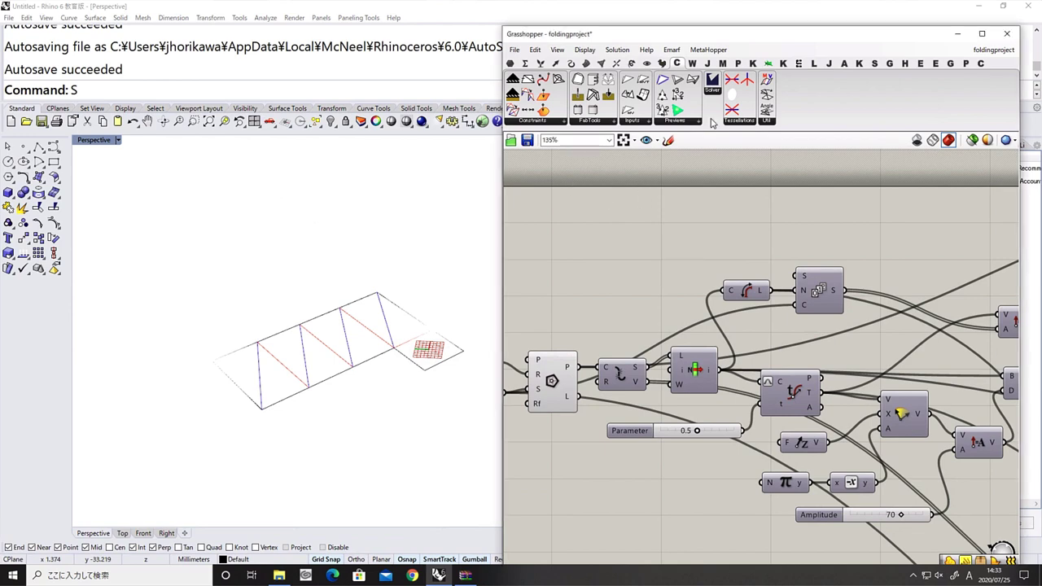
Look inside the Preview Edge IDs cluster and return to the main definition
double_click(634, 223)
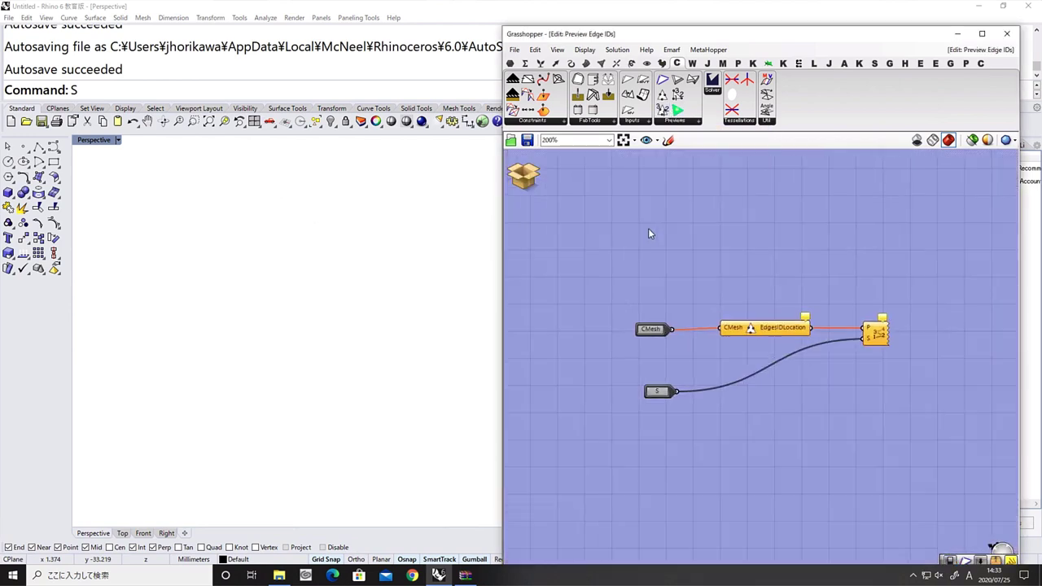
left_click(524, 171)
left_click(564, 203)
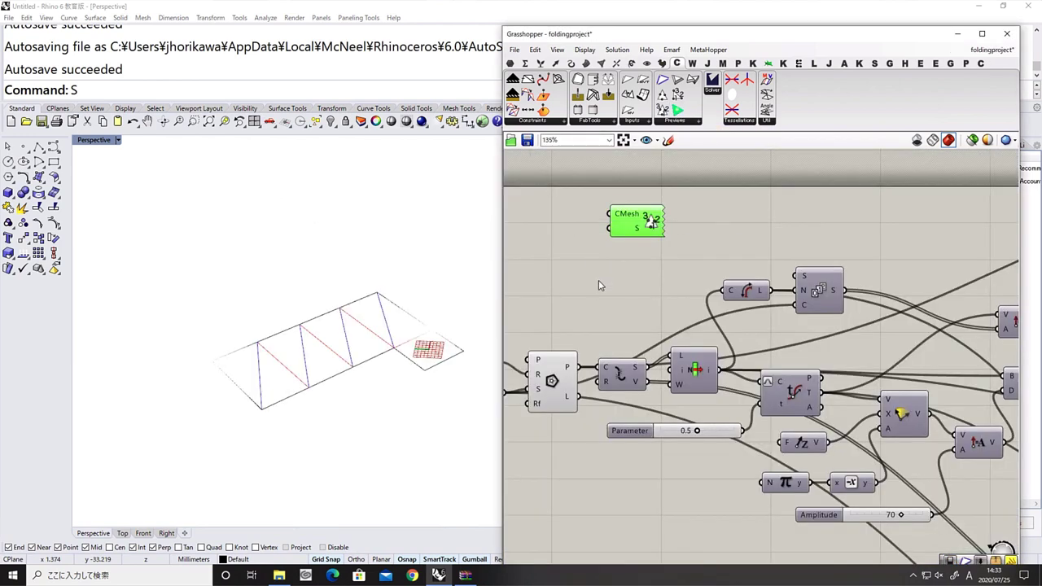
Add a second Preview Edge IDs component below the existing one
double_click(598, 288)
type("preview")
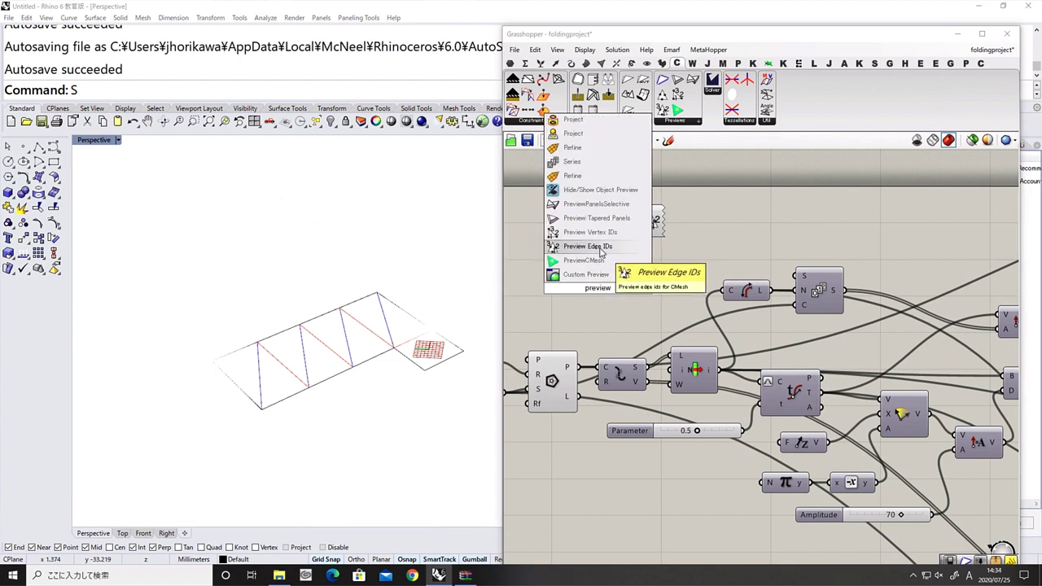
left_click(605, 246)
Copy the EdgesIDLocation component out of the Preview Edge IDs cluster into the main definition near the CMesh component
double_click(649, 218)
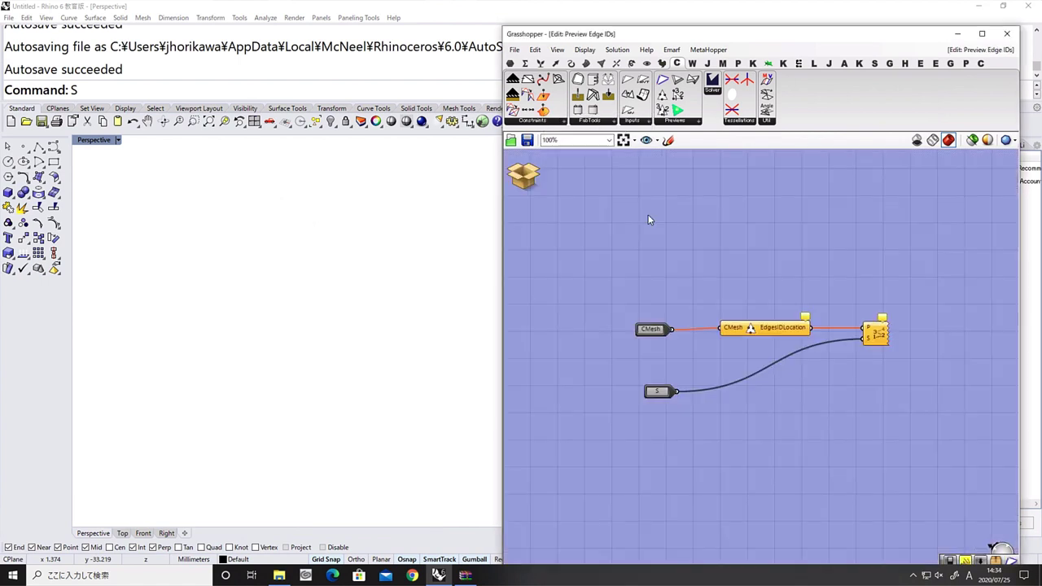
left_click(527, 175)
left_click(564, 203)
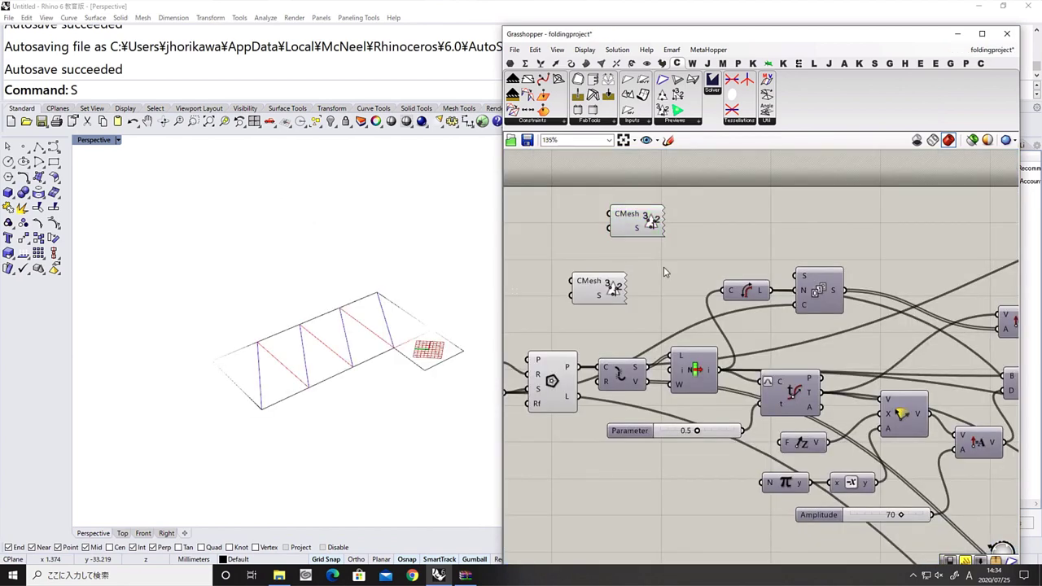
scroll(663, 272, "down", 5)
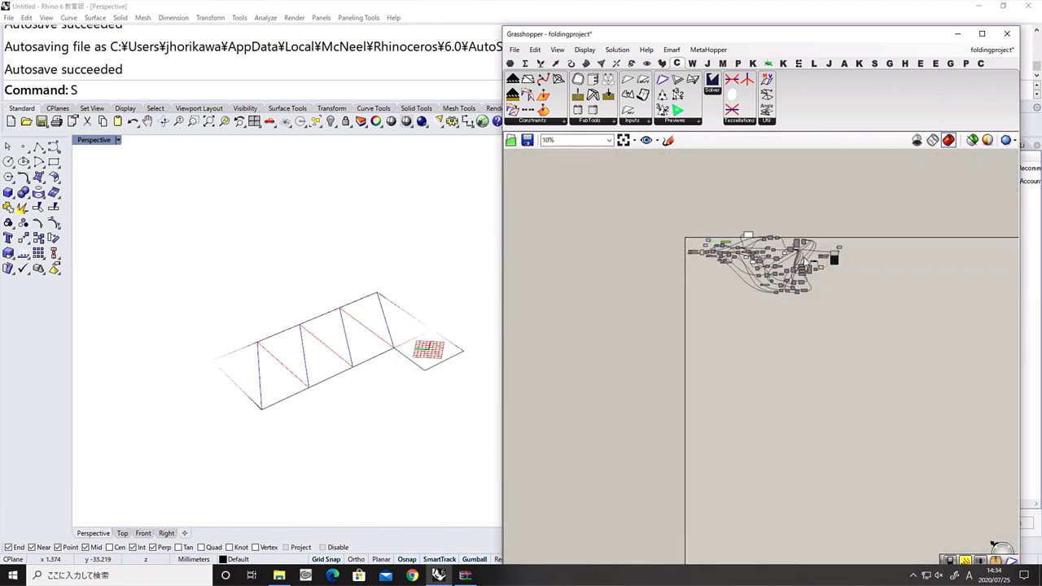
scroll(785, 250, "up", 5)
right_click_drag(632, 181, 719, 285)
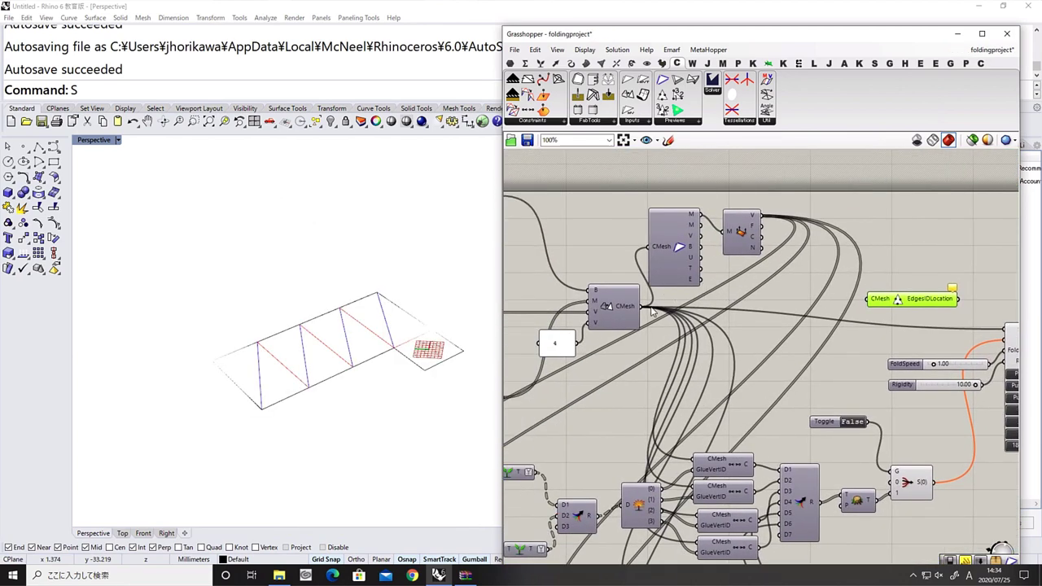
Place EdgesIDLocation above the CMesh deconstruct component, connect it to the CMesh output and turn off its preview
middle_click(757, 320)
left_click(790, 287)
left_click_drag(754, 318, 685, 177)
middle_click(750, 315)
left_click(786, 281)
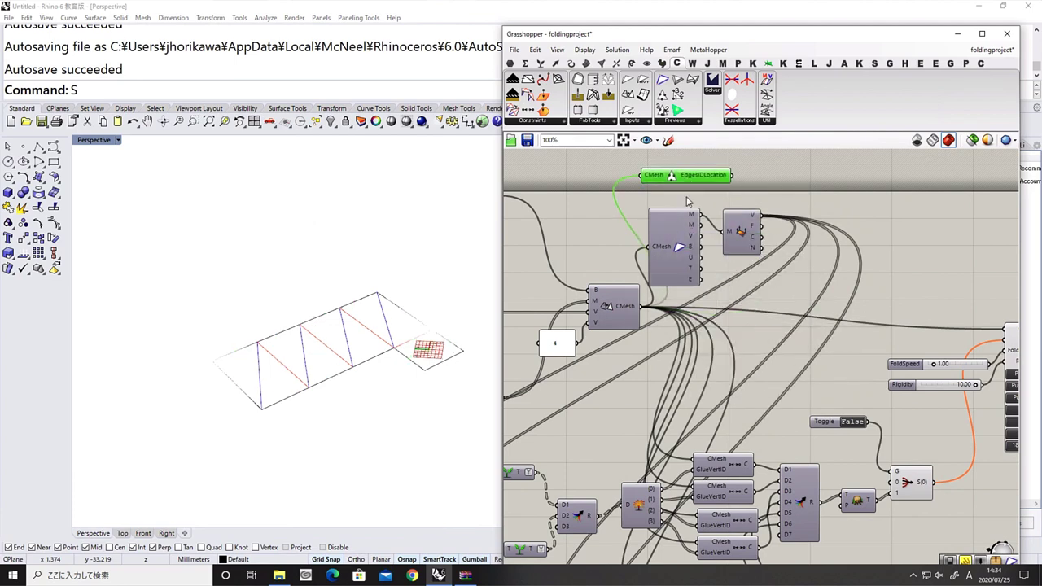
Add a Curve Middle component fed by the exploded polygon segments and move it beside EdgesIDLocation
scroll(687, 201, "down", 5)
scroll(666, 261, "up", 4)
scroll(666, 260, "up", 2)
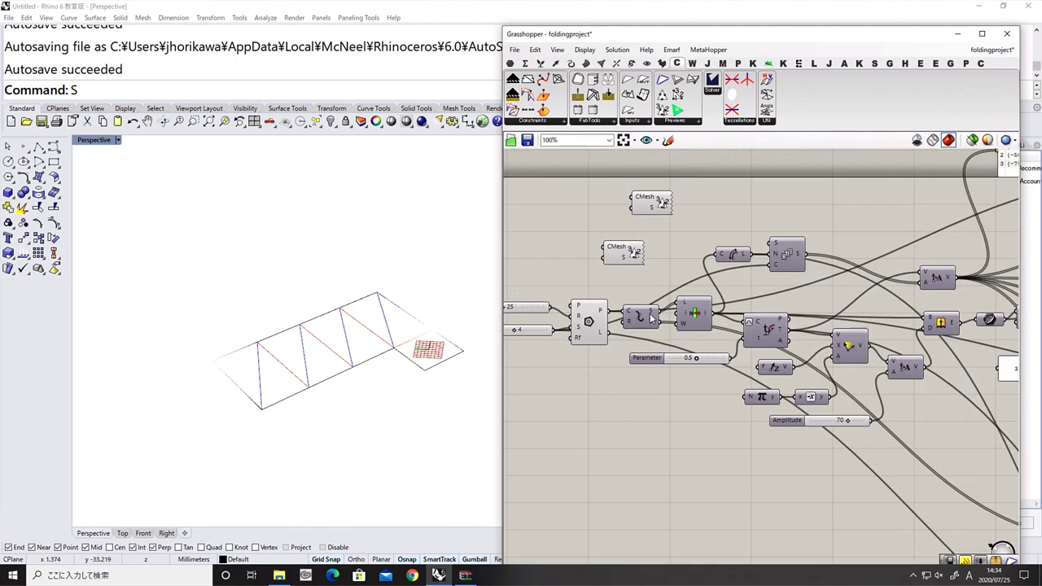
double_click(658, 260)
type("mid")
left_click(655, 245)
left_click_drag(660, 311, 639, 257)
scroll(684, 242, "down", 8)
left_click_drag(661, 257, 776, 256)
scroll(789, 236, "up", 6)
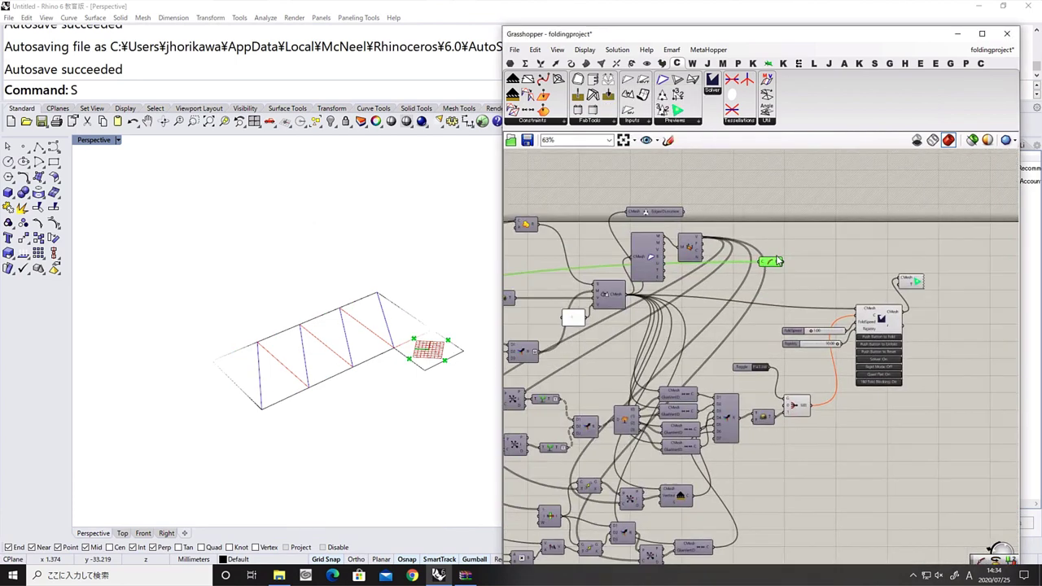
Add a Closest Point component that searches the EdgesIDLocation points for the ones nearest to the segment midpoints
double_click(716, 229)
type("clos")
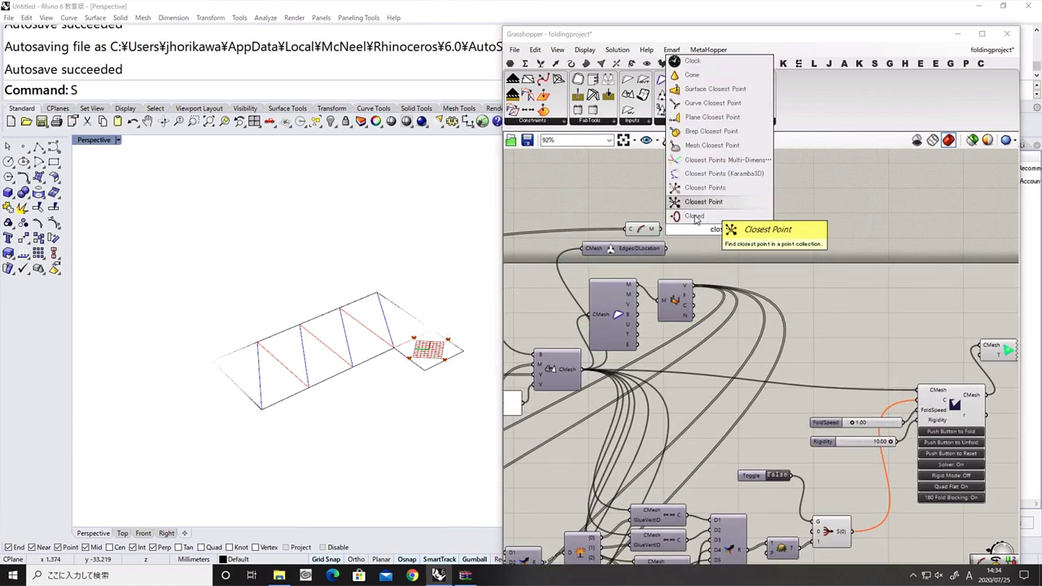
key("Return")
right_click_drag(668, 253, 686, 233)
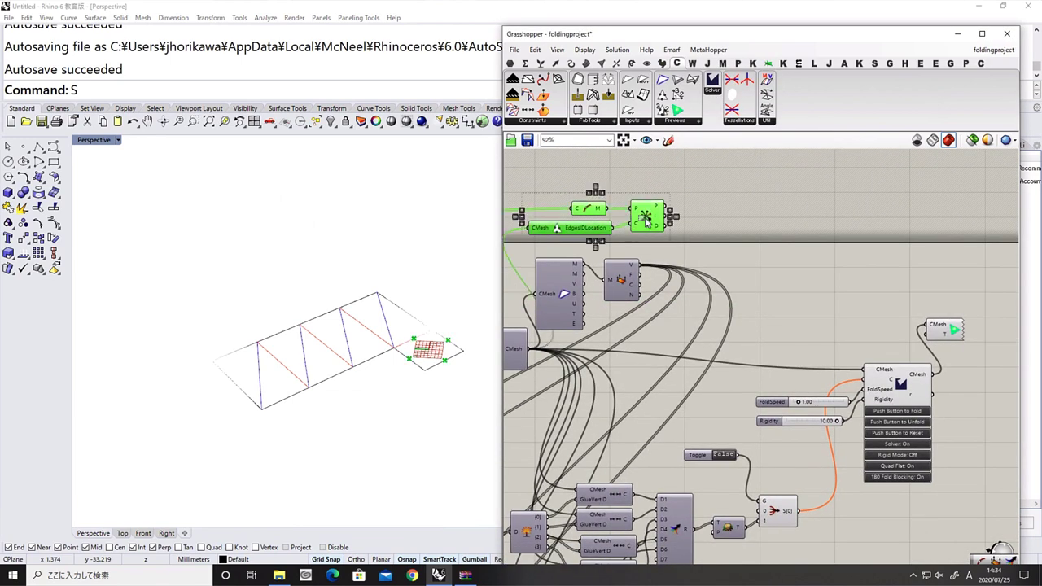
left_click_drag(646, 218, 604, 214)
Add an edge length constraint, feed it the CMesh and the closest edge indices, and connect its output to the constraint Merge
left_click(633, 220)
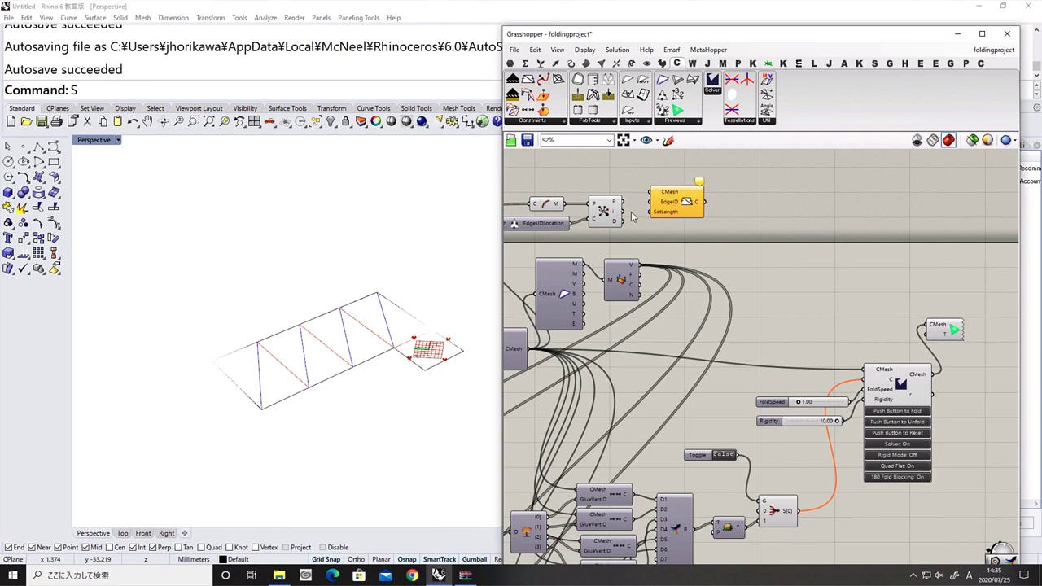
right_click_drag(547, 313, 610, 302)
left_click_drag(591, 338, 713, 181)
scroll(701, 194, "up", 1)
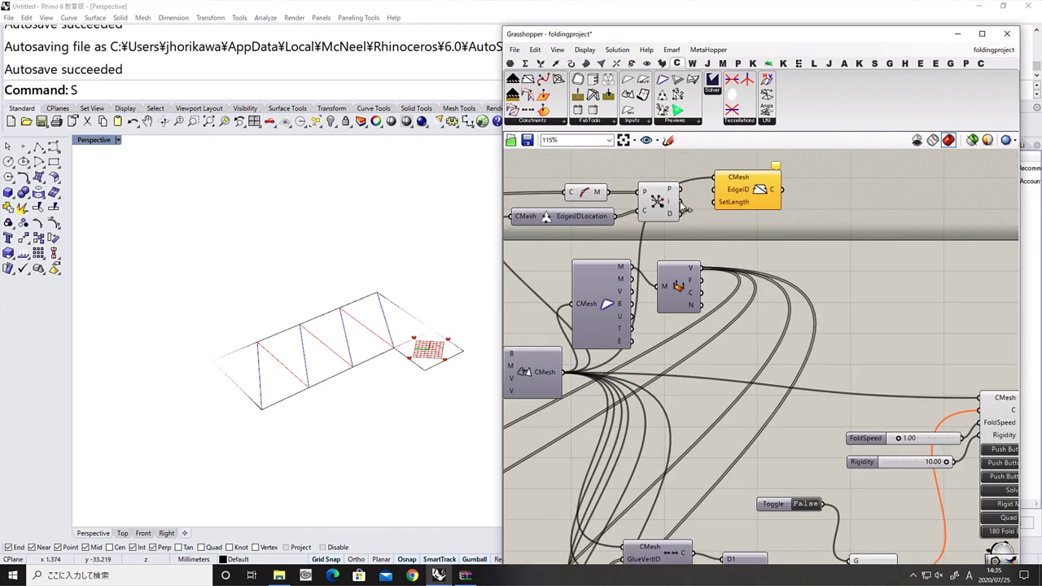
scroll(673, 229, "down", 2)
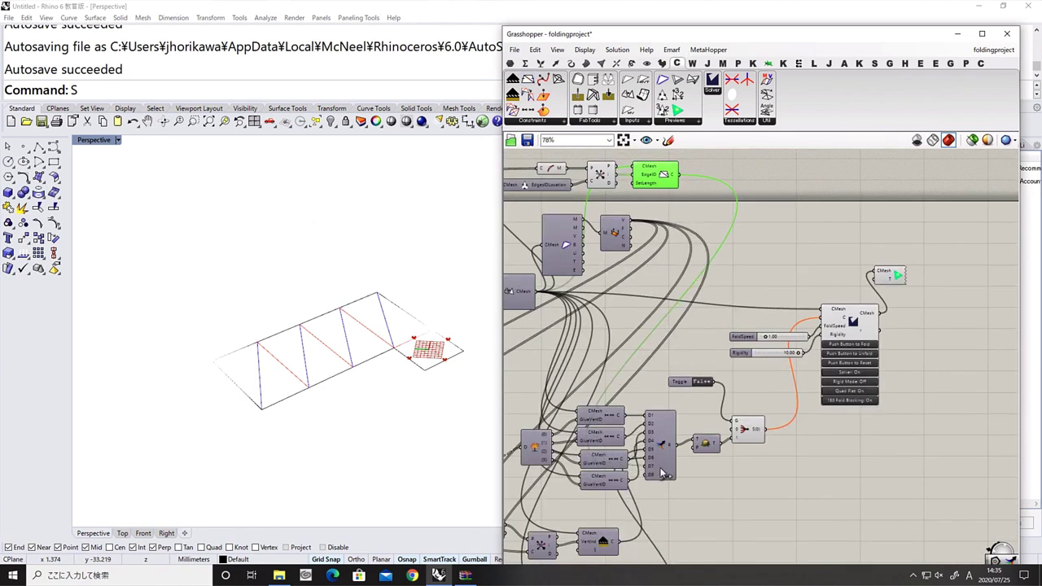
left_click(664, 473)
Turn off the preview of the Curve Middle, EdgesIDLocation, Closest Point and edge length constraint components
scroll(660, 397, "down", 3)
scroll(791, 230, "up", 6)
left_click_drag(793, 209, 598, 281)
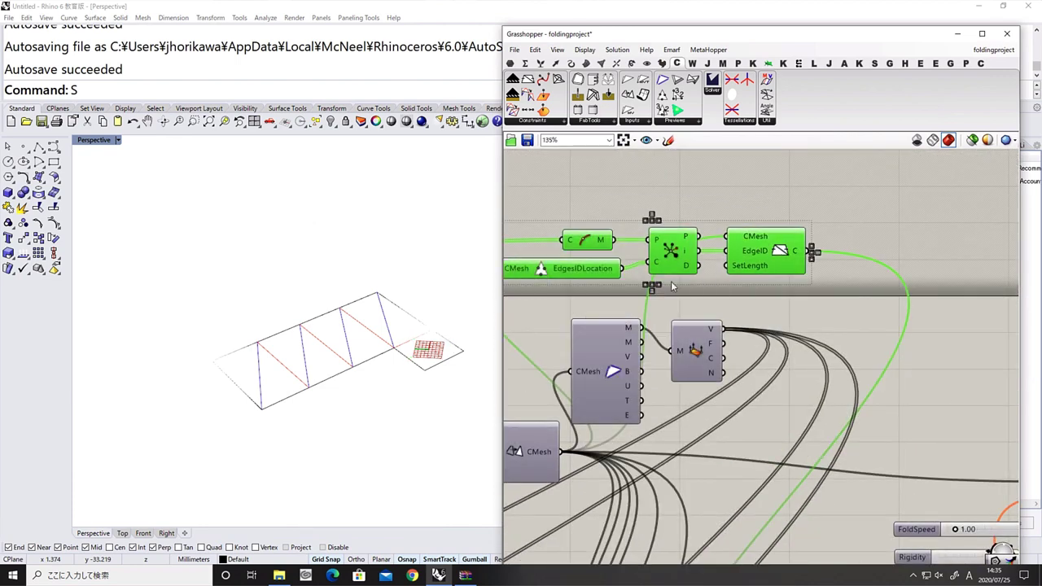
Place a plane constraint below the glue constraints, feed it the CMesh and connect its output to the constraint Merge's D8
scroll(672, 286, "down", 6)
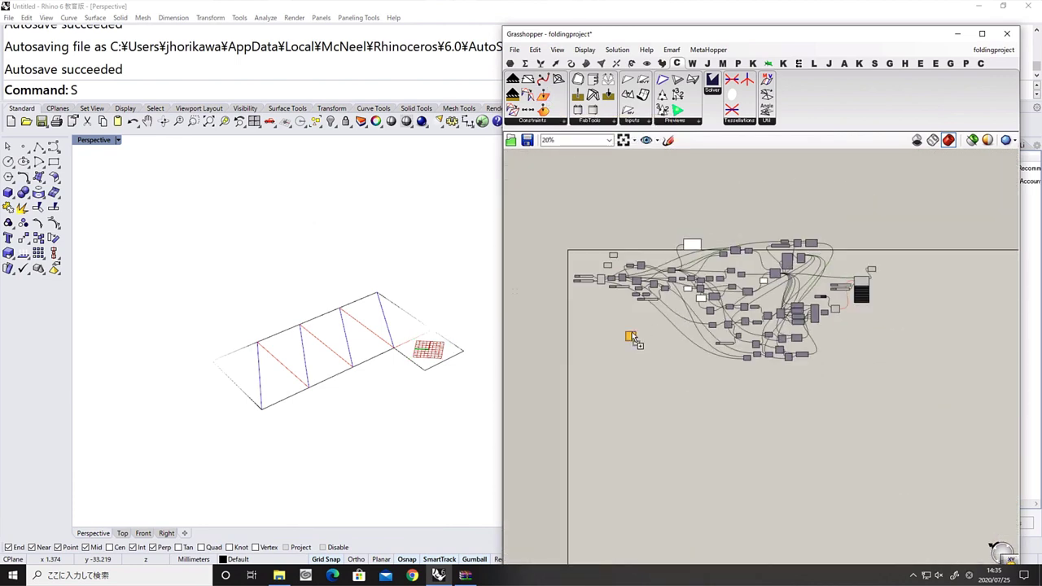
left_click_drag(633, 336, 639, 334)
scroll(623, 338, "up", 5)
left_click_drag(700, 317, 796, 364)
scroll(692, 277, "down", 3)
scroll(727, 209, "up", 4)
right_click_drag(728, 209, 664, 244)
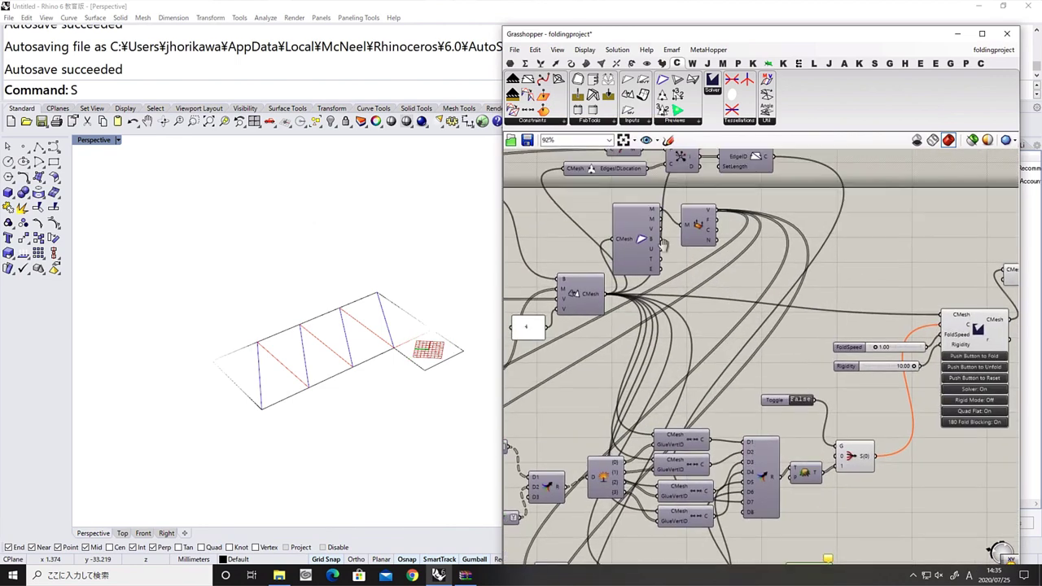
scroll(654, 247, "down", 4)
scroll(690, 367, "up", 5)
left_click_drag(831, 358, 706, 284)
left_click_drag(708, 322, 767, 322)
left_click_drag(763, 432, 753, 348)
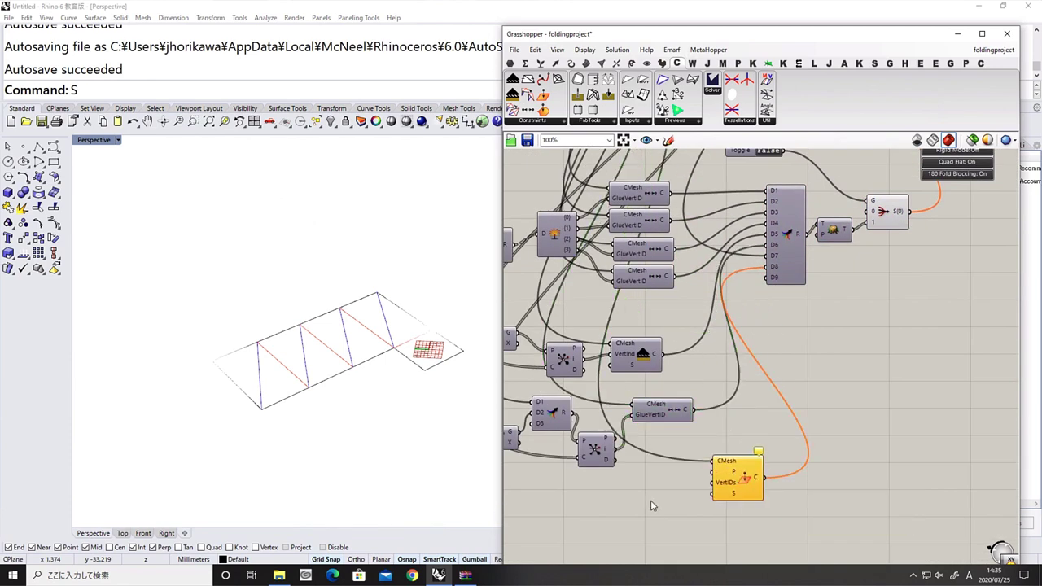
Feed the plane constraint's P with an XY Plane whose origin is raised by a Unit Z vector with a slider value of 70
right_click(650, 506)
double_click(662, 467)
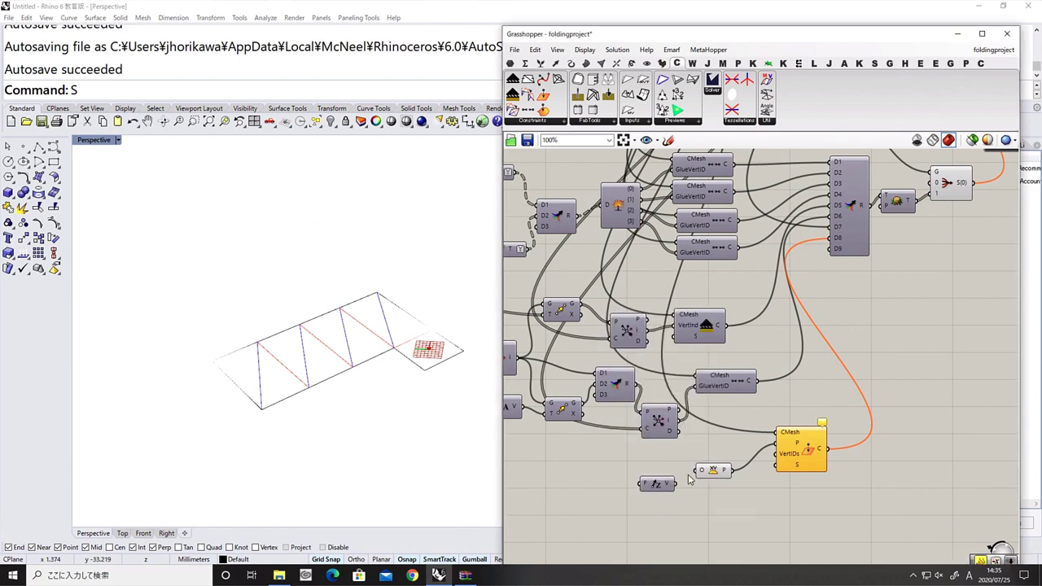
double_click(589, 485)
type("70")
key("Return")
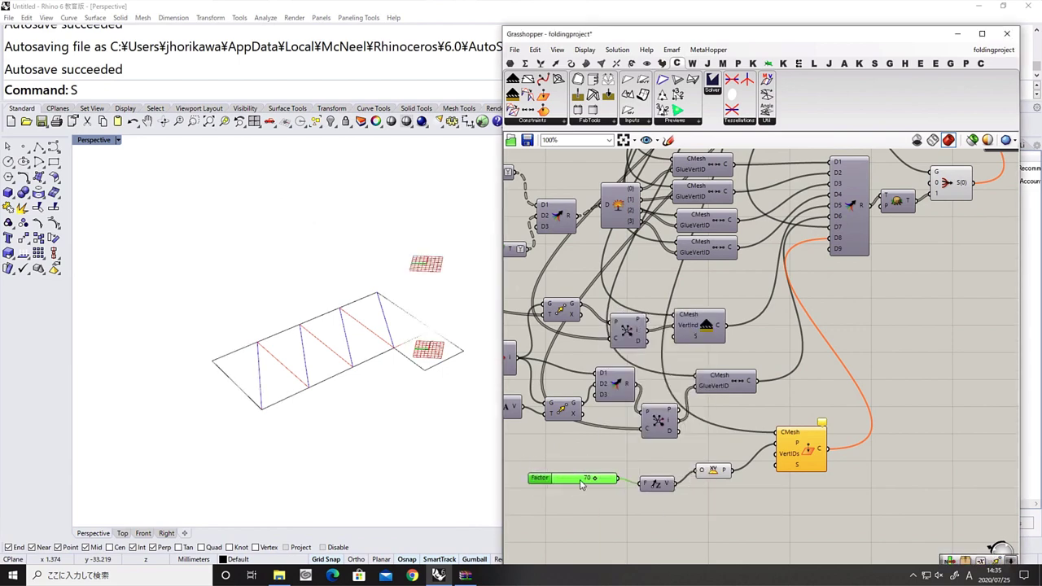
Add a Closest Point component for the strip's vertices and connect its indices to the plane constraint's VertIDs
scroll(899, 503, "down", 7)
scroll(639, 381, "up", 7)
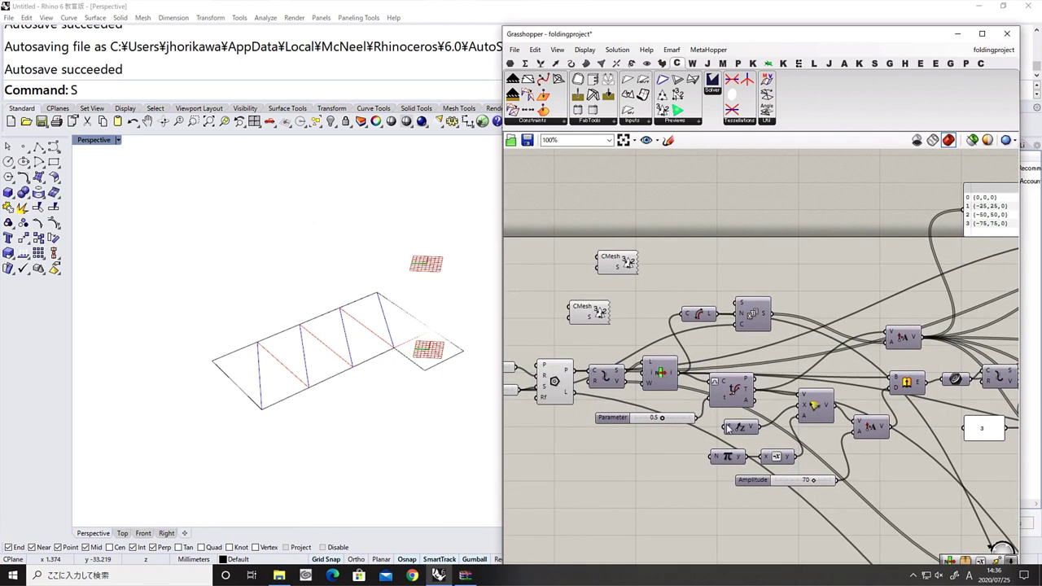
left_click(614, 383)
right_click_drag(992, 537, 588, 388)
double_click(689, 440)
type("close")
key("Return")
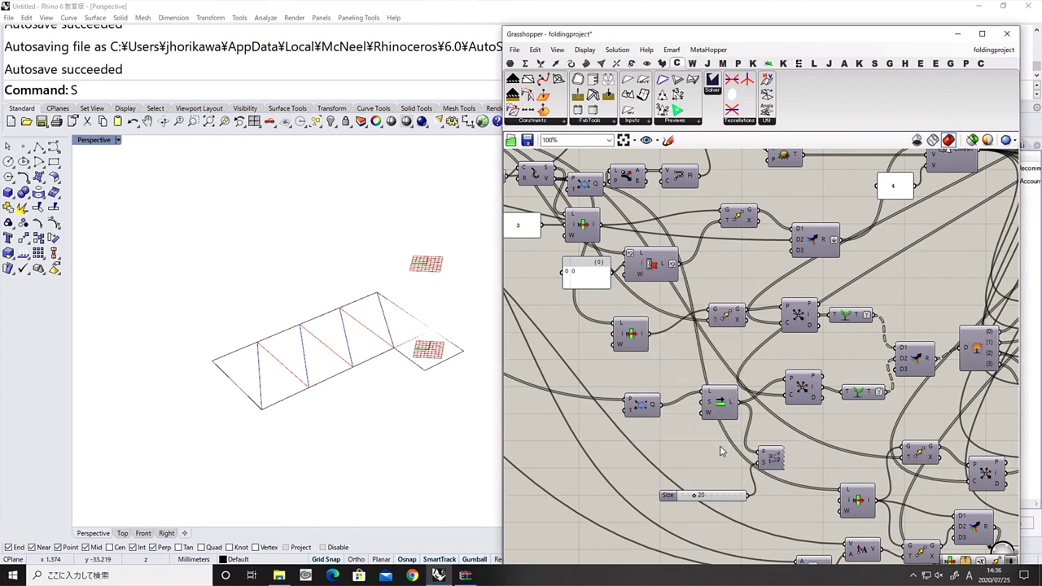
right_click_drag(842, 429, 682, 372)
scroll(682, 371, "down", 1)
left_click_drag(666, 344, 717, 345)
scroll(719, 351, "up", 1)
right_click_drag(747, 357, 761, 489)
Test-fold the strip in rigid mode, switch the constraints on and off, and reset it to the flat state
scroll(762, 490, "down", 2)
scroll(903, 244, "up", 3)
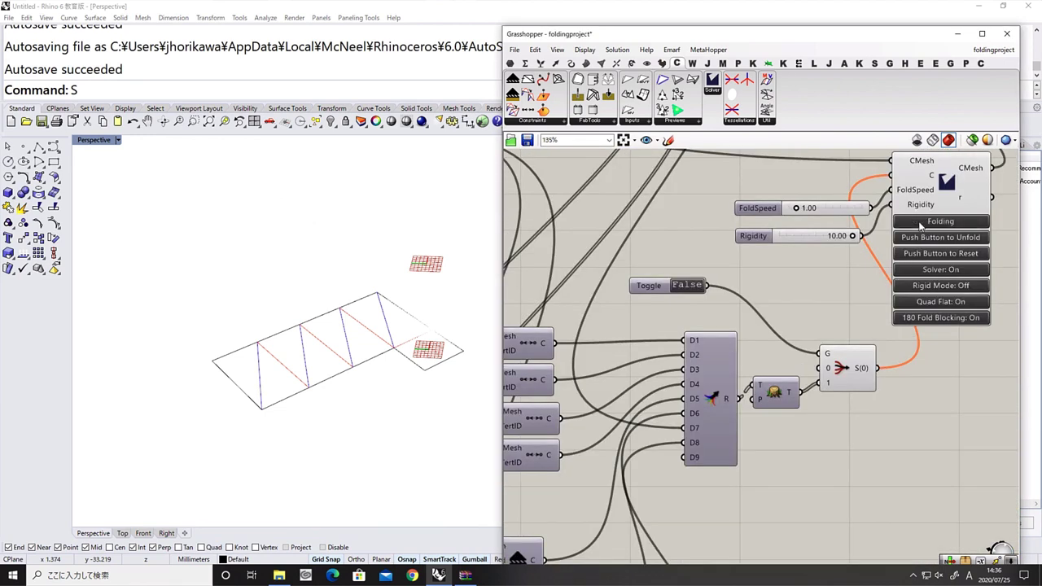
right_click_drag(963, 349, 904, 381)
left_click(901, 318)
left_click(909, 257)
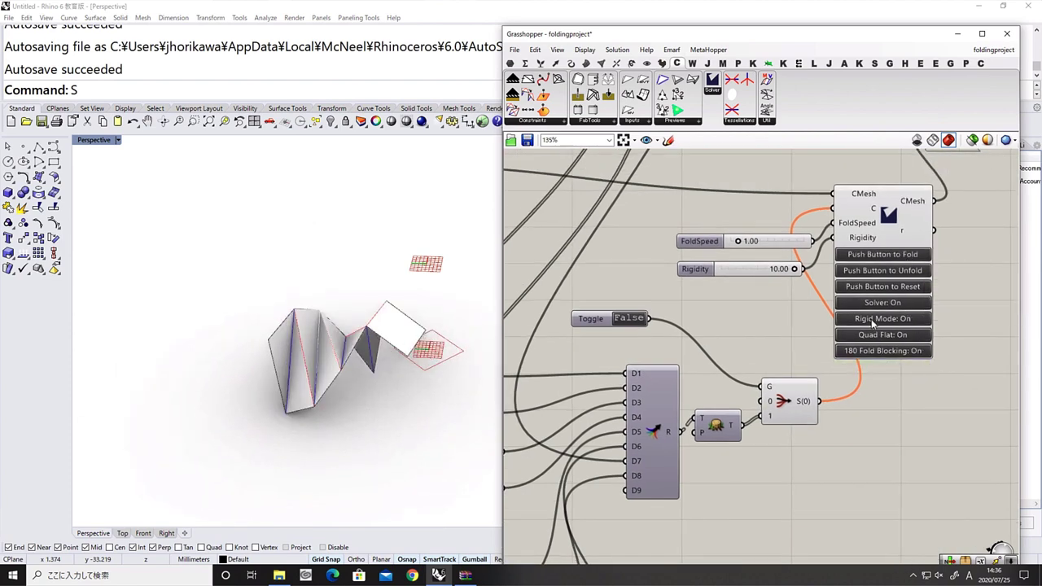
double_click(629, 319)
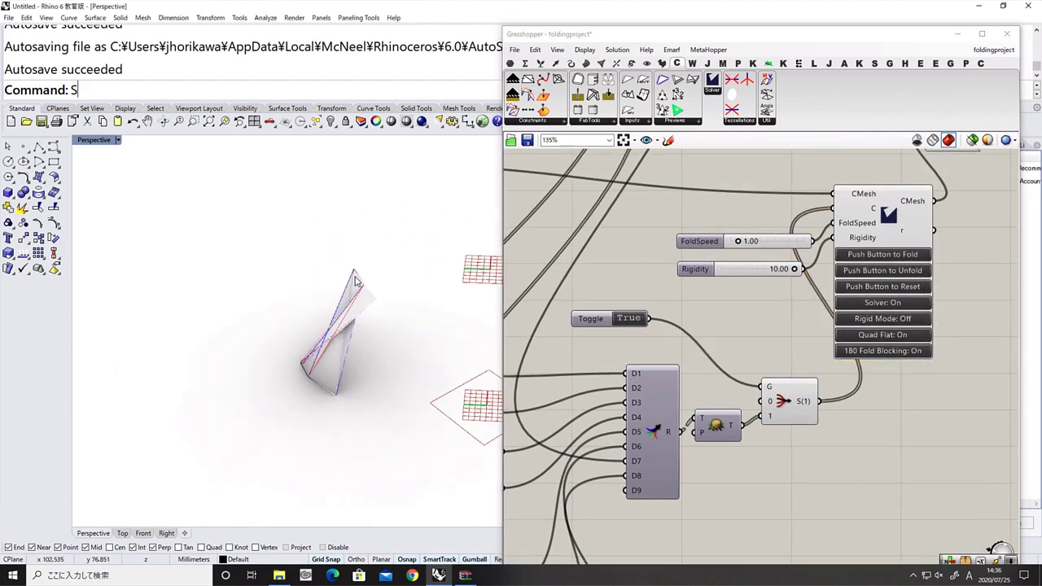
double_click(629, 318)
left_click(897, 289)
Try applying the constraints directly to the flat strip and reset the solver
scroll(362, 310, "down", 5)
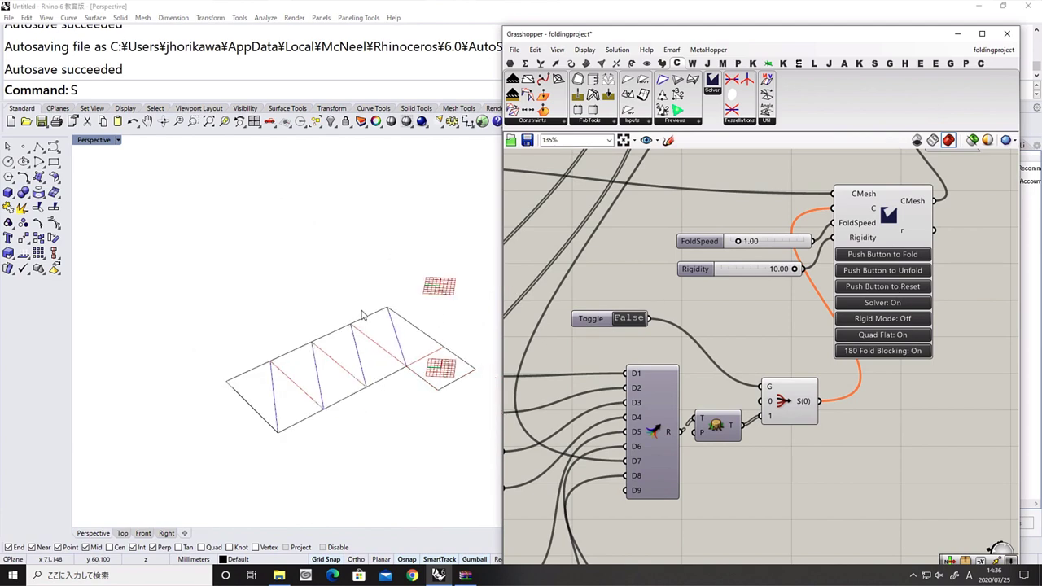
scroll(362, 312, "up", 2)
right_click_drag(366, 321, 396, 345)
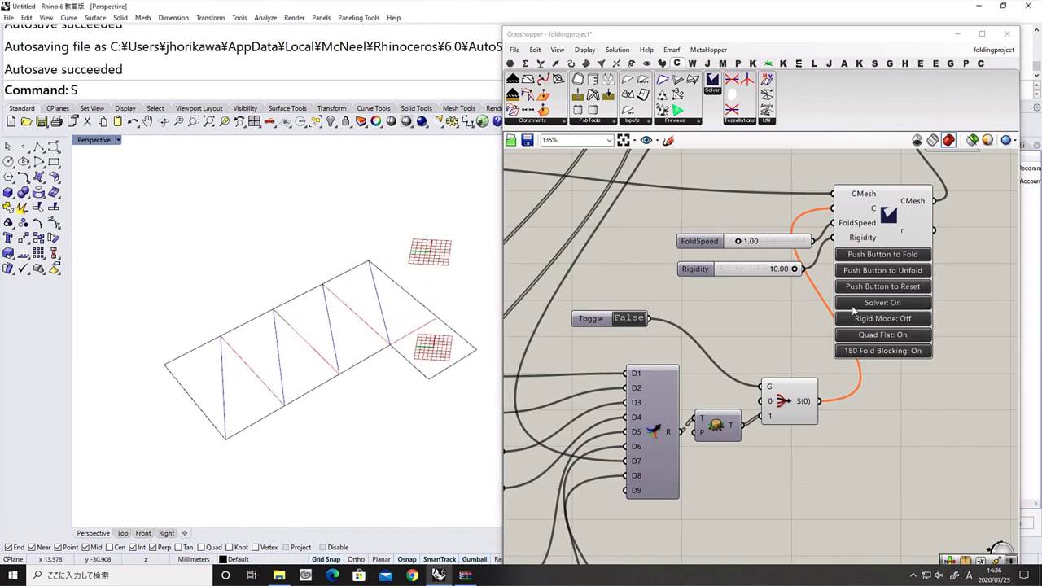
double_click(628, 319)
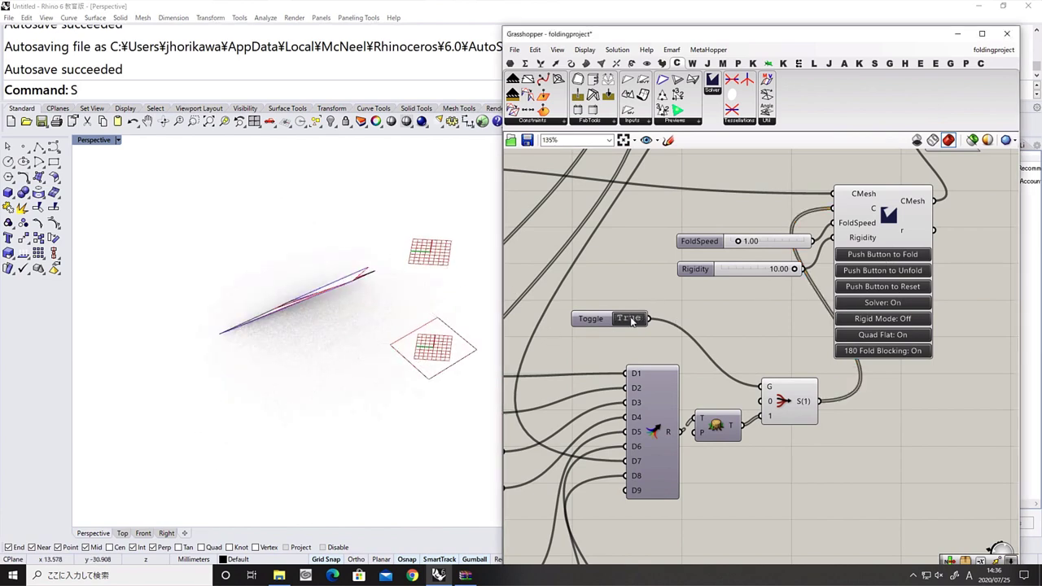
left_click(876, 287)
Fold the strip in rigid mode, close it with the constraints and rigid mode off, inspect the folded form, and reset it
left_click(882, 319)
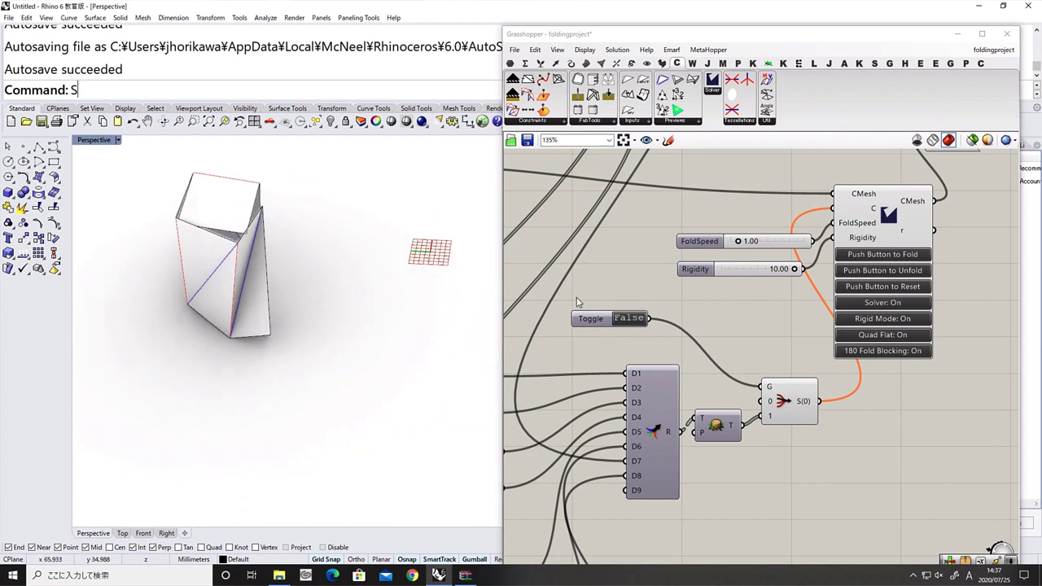
double_click(630, 318)
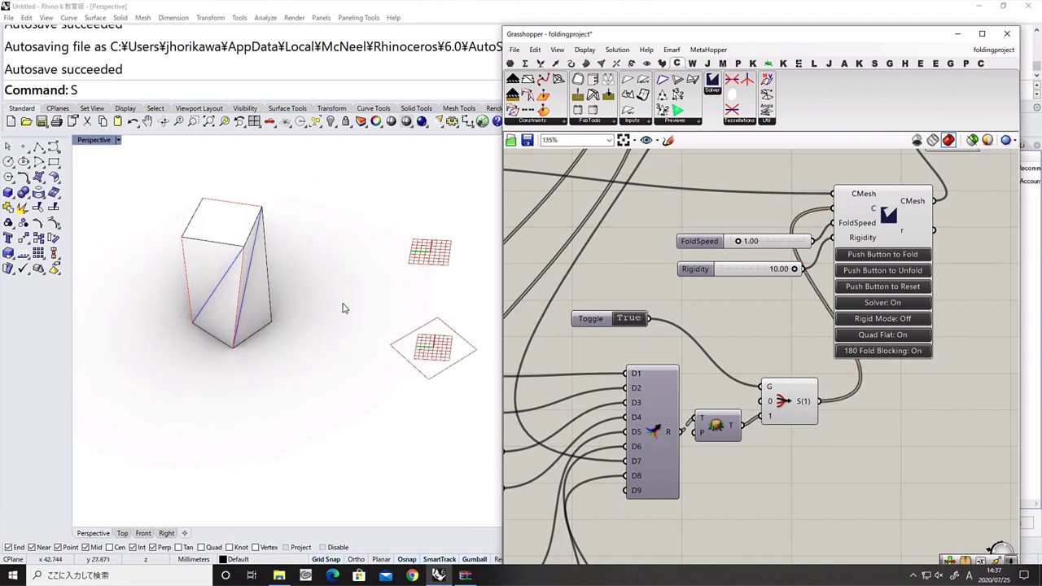
left_click_drag(272, 321, 286, 314)
right_click_drag(272, 316, 334, 321)
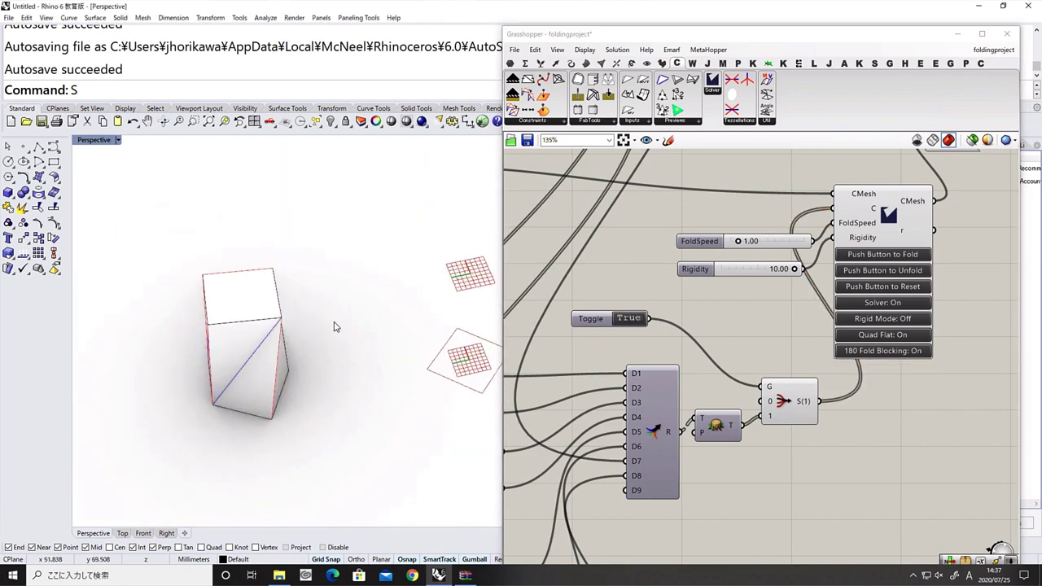
left_click(863, 271)
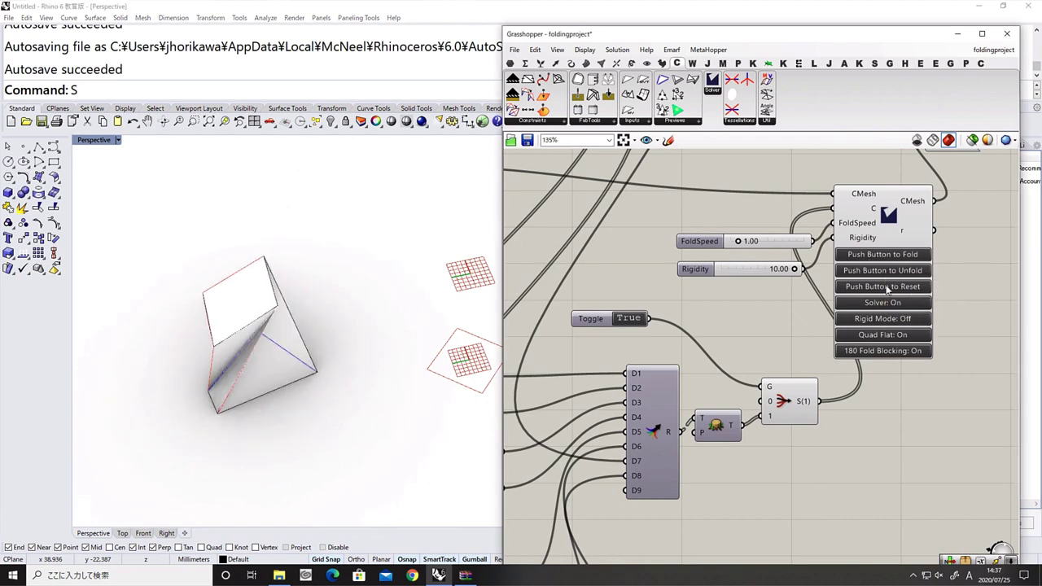
left_click(630, 319)
Check the preview of the Merge component that collects the crease lines for the CMesh and hide it again
scroll(825, 361, "down", 5)
scroll(721, 254, "up", 3)
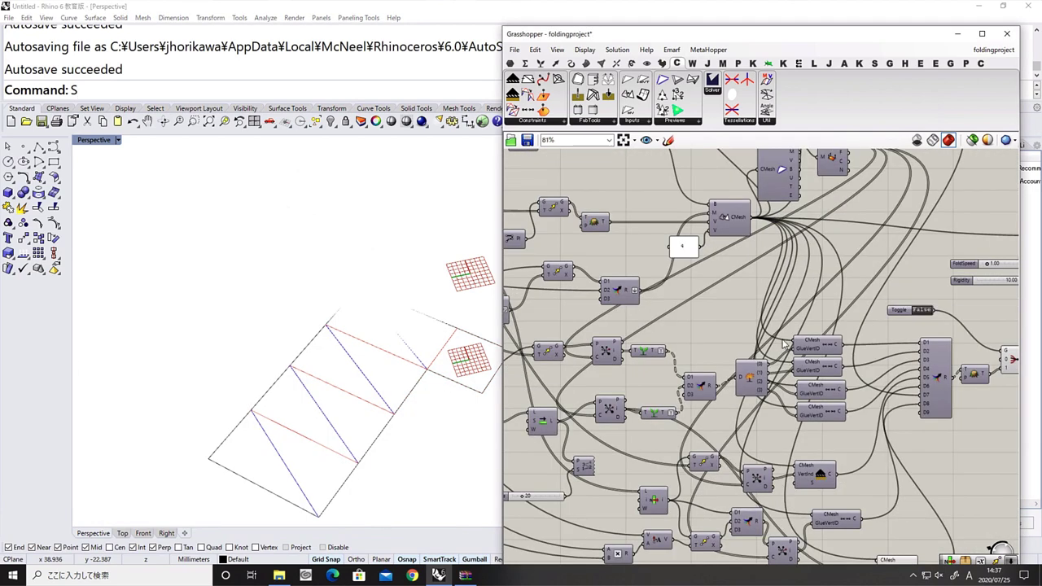
right_click_drag(689, 219, 676, 267)
left_click(684, 341)
middle_click(683, 342)
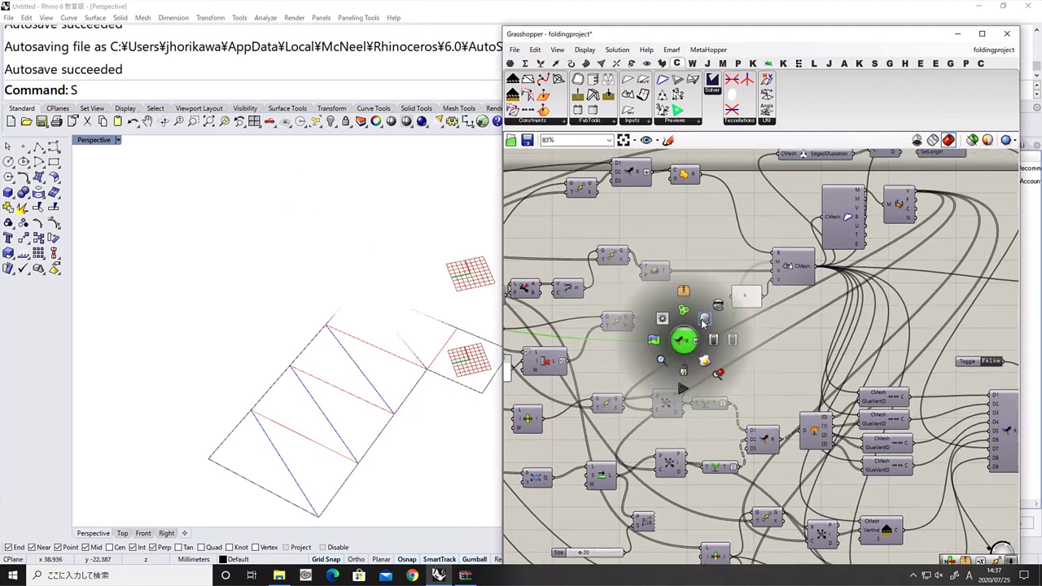
left_click(704, 321)
middle_click(692, 345)
left_click(724, 316)
Check the preview of the Line components that draw the parallel creases feeding the CMesh Merge, and hide it again
right_click_drag(720, 419, 849, 358)
left_click(749, 262)
middle_click(748, 262)
left_click(768, 239)
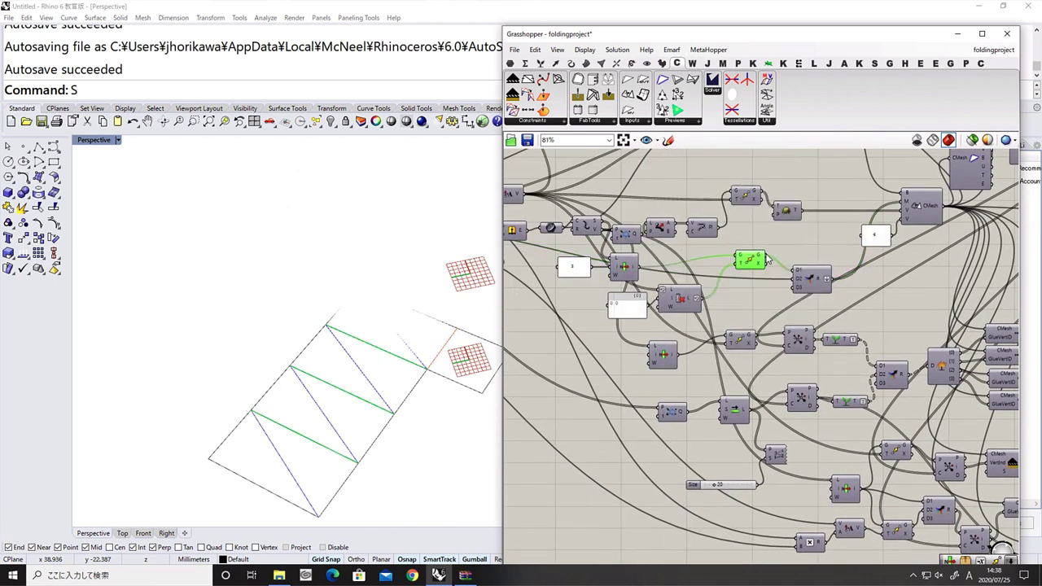
middle_click(748, 259)
right_click_drag(743, 314, 733, 348)
middle_click(732, 373)
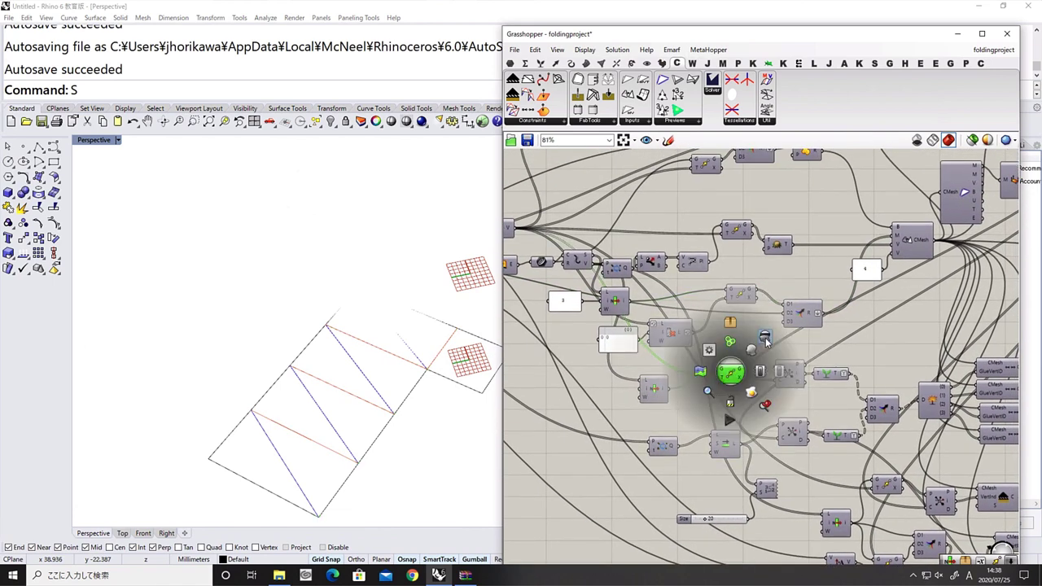
left_click(760, 343)
Preview the diagonal crease Line component, connect a Curve Middle component to its lines, and hide the line preview
left_click(737, 230)
middle_click(738, 231)
left_click(753, 211)
right_click_drag(748, 241, 667, 312)
left_click(704, 281)
double_click(704, 281)
type("middl")
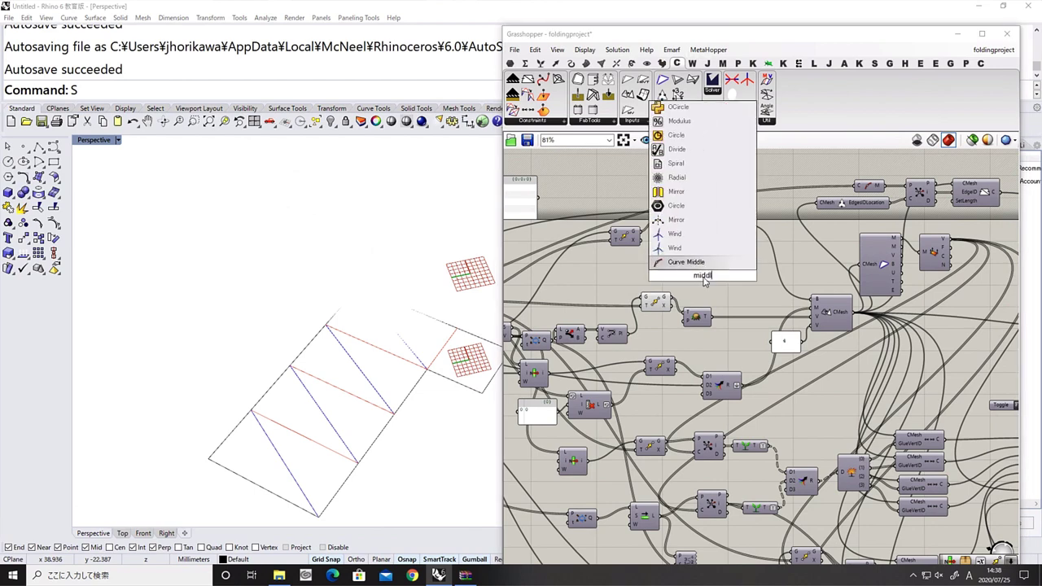
left_click(701, 261)
left_click_drag(672, 298, 688, 275)
left_click(643, 301)
middle_click(644, 302)
left_click(664, 281)
Duplicate the Closest Point and edge length constraint for the diagonal midpoints and connect the constraint to D9 of the constraints Merge
right_click_drag(704, 282, 648, 332)
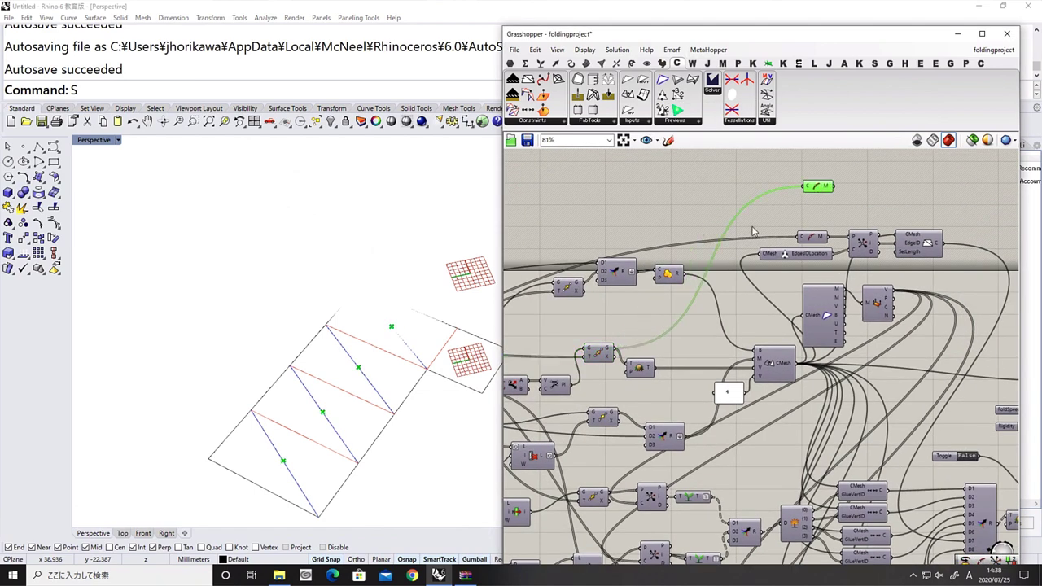
right_click_drag(754, 232, 681, 269)
scroll(680, 269, "up", 1)
left_click(801, 284)
key("ctrl+c")
key("ctrl+v")
left_click_drag(853, 276, 857, 218, "alt")
scroll(820, 232, "up", 1)
scroll(889, 229, "down", 4)
scroll(932, 411, "up", 3)
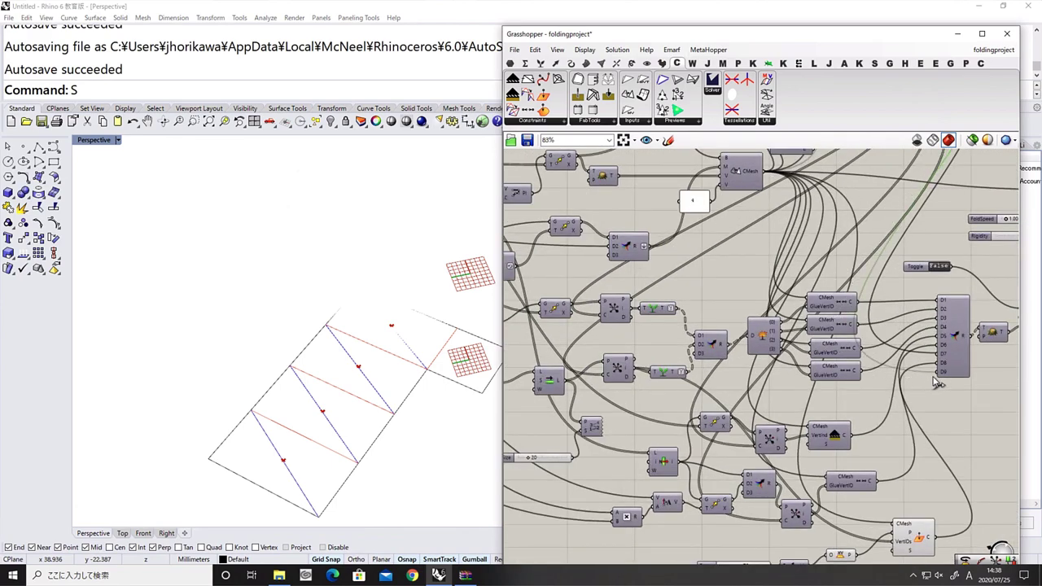
scroll(890, 399, "down", 1)
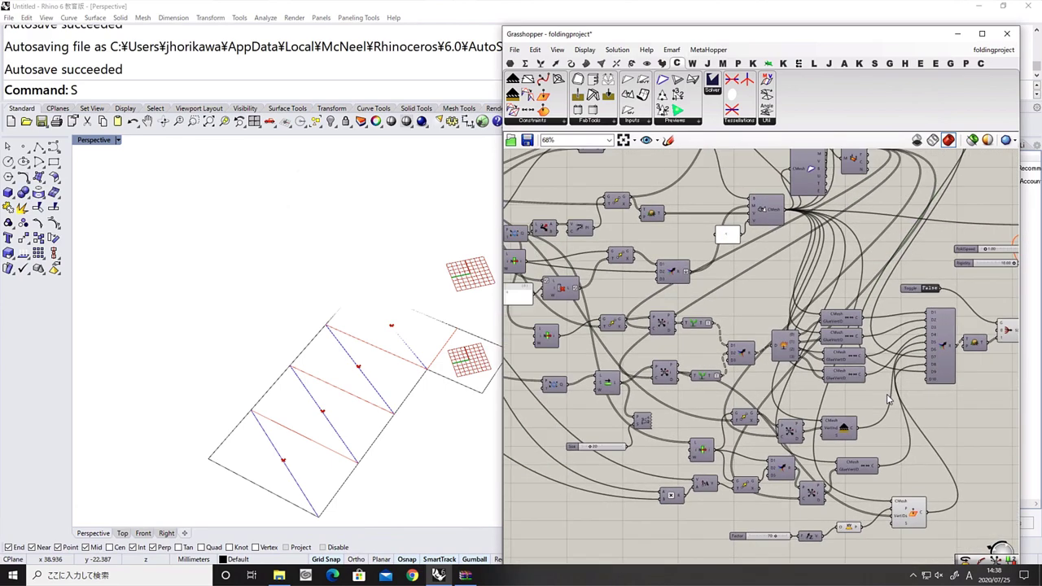
scroll(887, 399, "down", 3)
Examine which crease lines the parallel and diagonal Line components produce by switching their previews on and off
scroll(790, 350, "up", 5)
right_click_drag(802, 321, 751, 301)
left_click(739, 264)
scroll(739, 266, "down", 3)
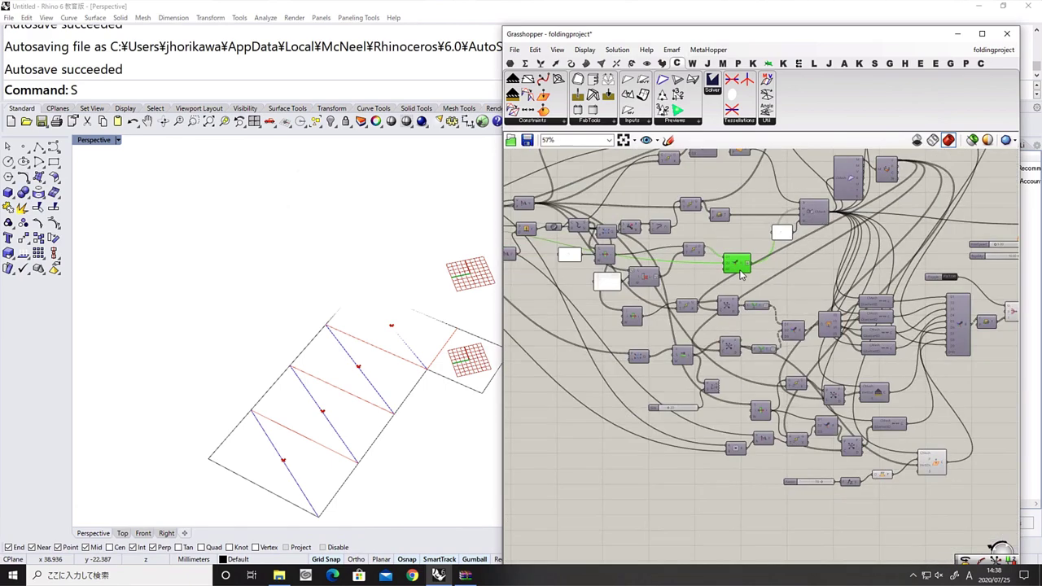
scroll(728, 262, "up", 3)
right_click_drag(724, 260, 788, 315)
scroll(788, 316, "down", 2)
middle_click(751, 302)
left_click(751, 303)
middle_click(752, 302)
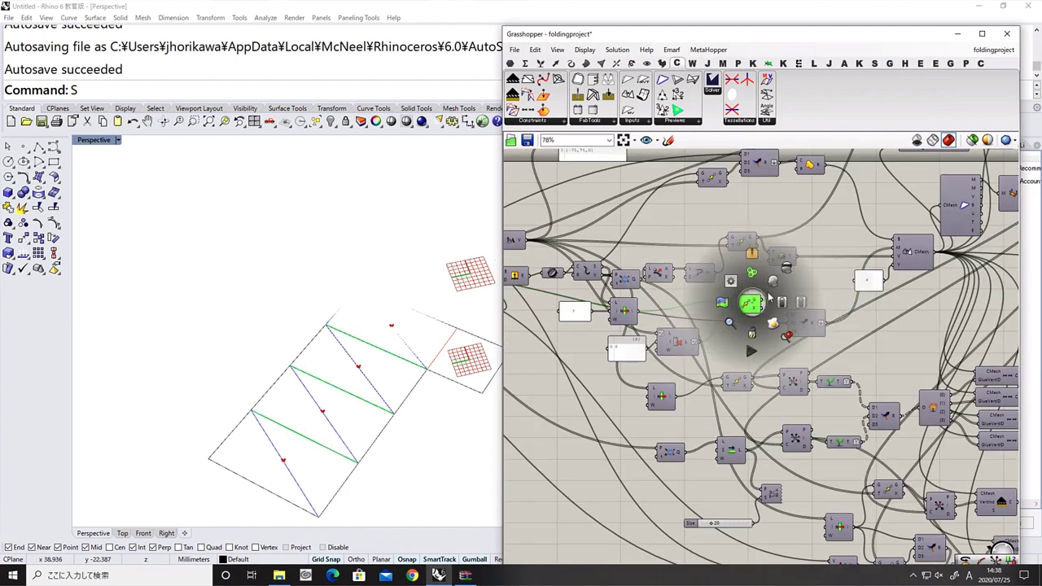
left_click(787, 274)
left_click(743, 243)
middle_click(744, 243)
left_click(764, 224)
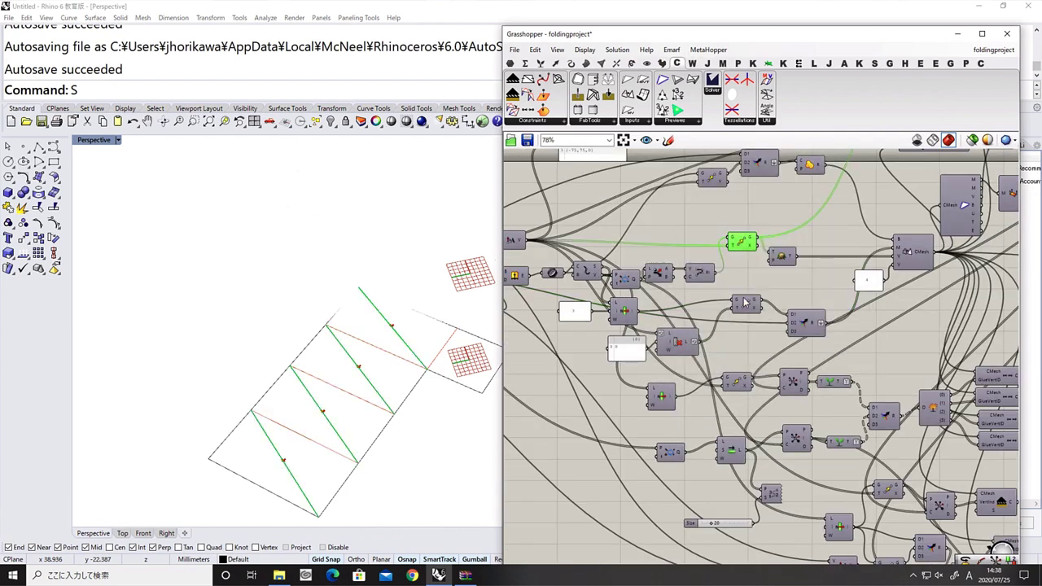
middle_click(744, 299)
left_click(776, 267)
right_click_drag(743, 315, 818, 291)
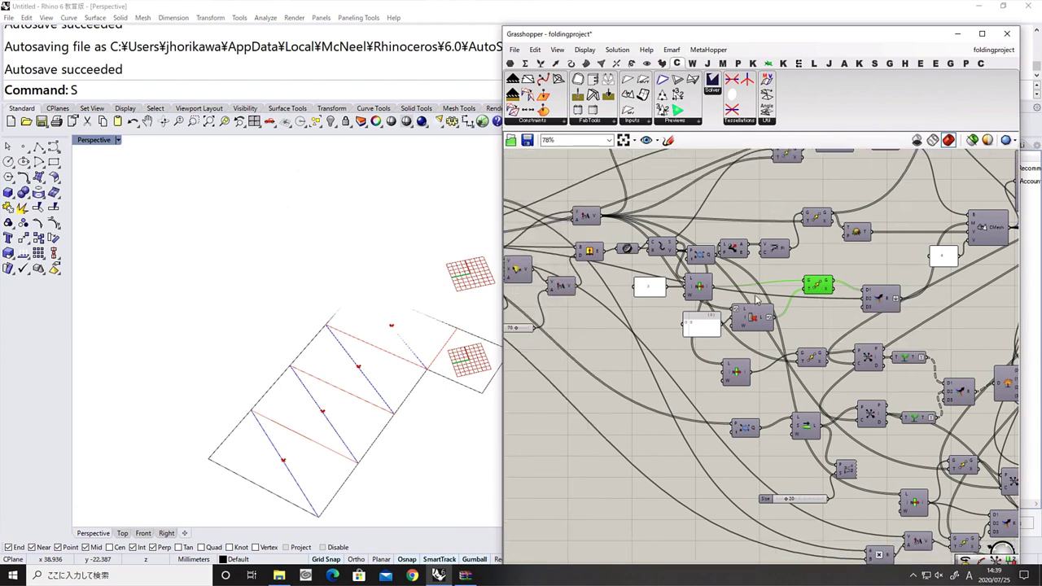
Duplicate the List Item and its index panel, set the new index to 1, and place the previewed pair in free space below
left_click(701, 288)
middle_click(702, 287)
left_click(722, 269)
middle_click(700, 288)
left_click(732, 258)
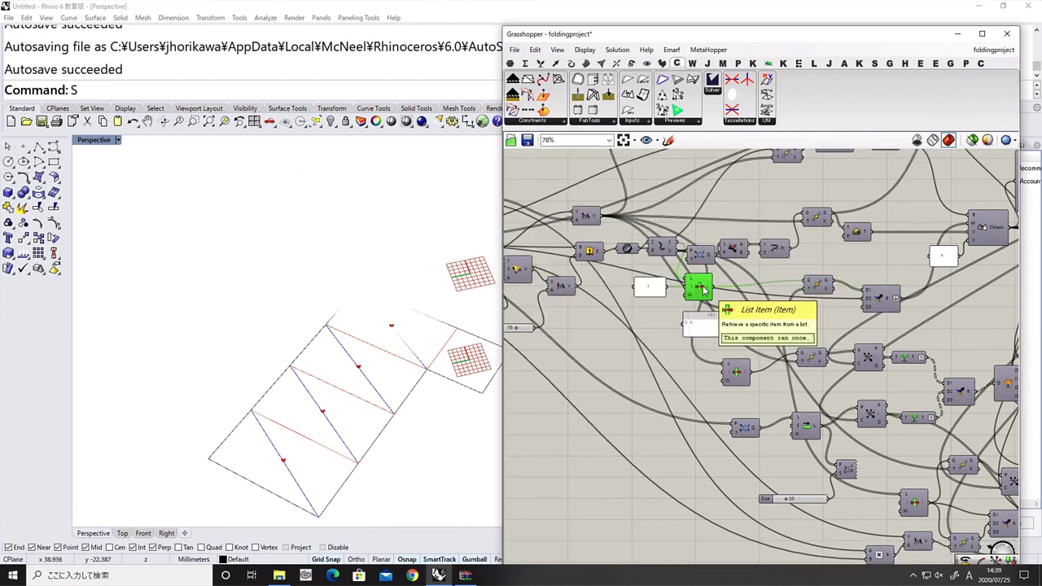
left_click_drag(703, 287, 666, 351, "alt")
scroll(648, 324, "up", 3)
left_click(658, 266)
left_click_drag(658, 266, 648, 371, "alt")
left_click(668, 364)
middle_click(668, 363)
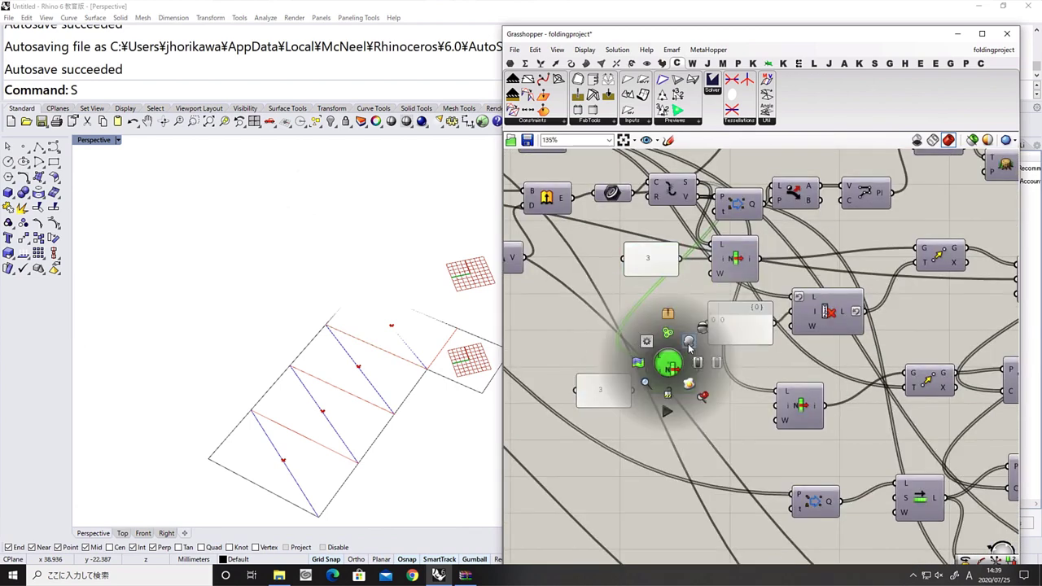
left_click(689, 344)
double_click(606, 390)
type("1")
left_click(635, 469)
left_click(661, 379)
right_click_drag(687, 424, 606, 397)
scroll(606, 396, "down", 2)
left_click(555, 352)
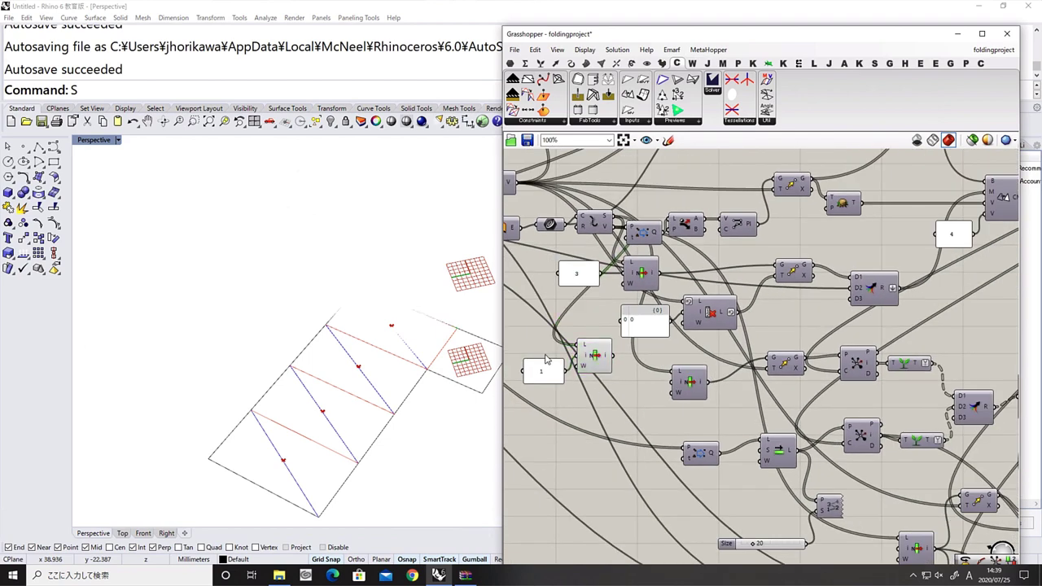
left_click_drag(601, 329, 612, 504)
Duplicate a Line component, connect it to the index-1 List Item, and preview the transverse lines of the strip
right_click_drag(701, 352, 652, 342)
scroll(652, 342, "up", 2)
scroll(647, 338, "down", 2)
left_click(589, 264)
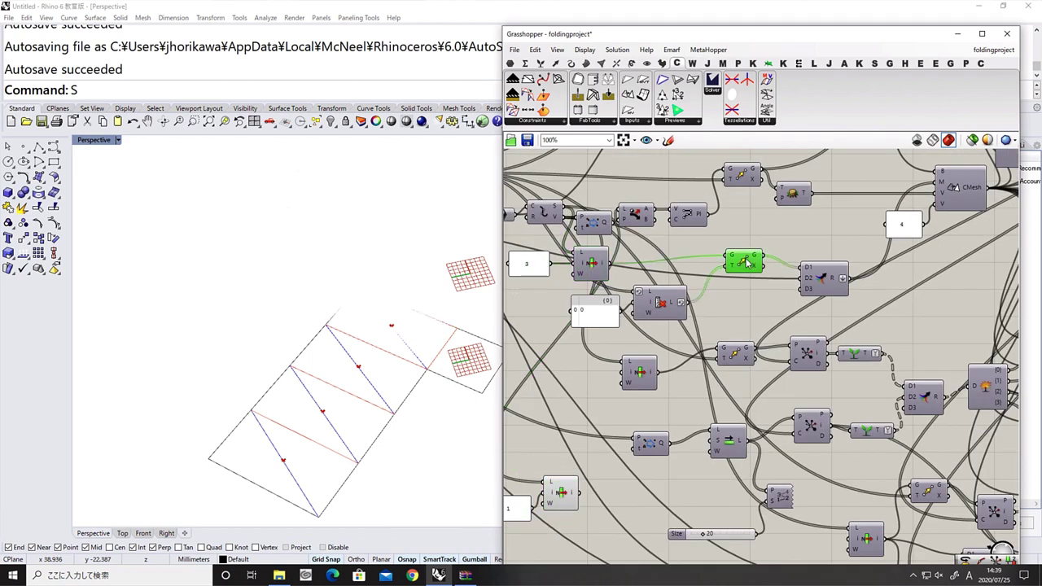
right_click_drag(732, 376, 757, 312)
left_click_drag(649, 427, 676, 426)
left_click_drag(685, 430, 625, 453)
middle_click(624, 453)
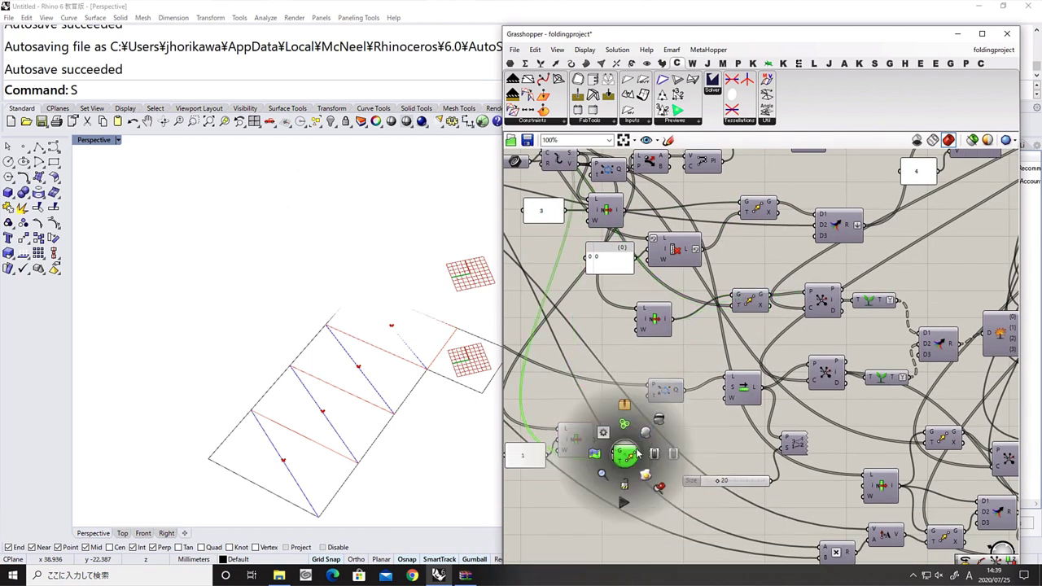
left_click(638, 447)
right_click_drag(645, 435, 693, 372)
scroll(692, 372, "down", 2)
right_click_drag(571, 188, 711, 281)
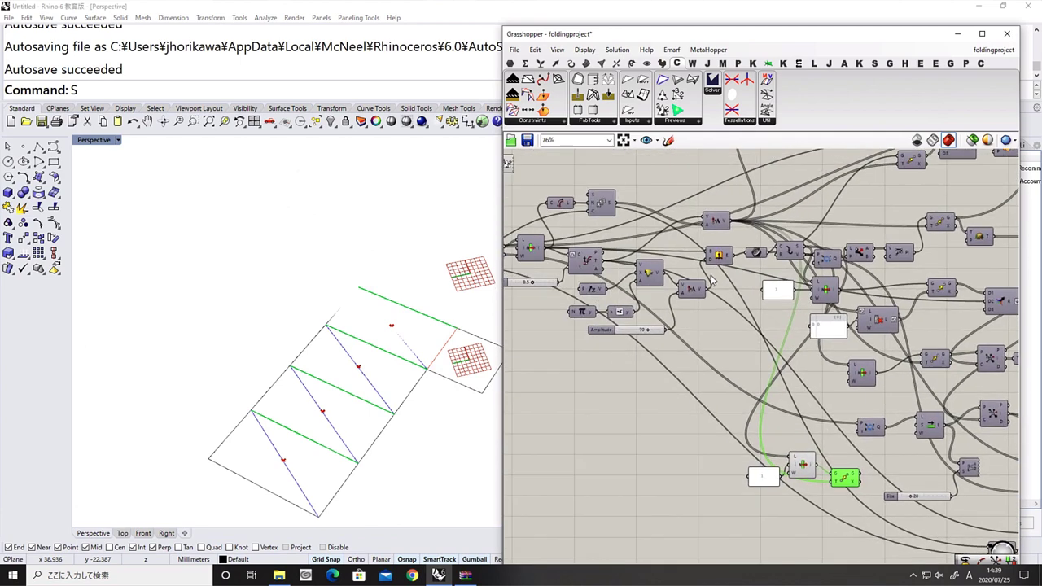
right_click_drag(859, 483, 729, 404)
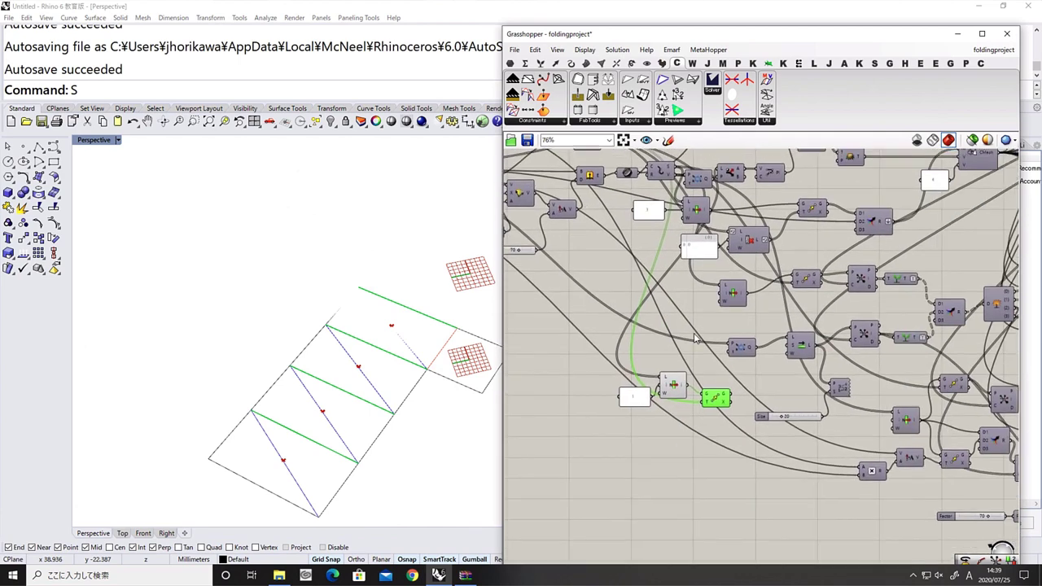
scroll(729, 404, "up", 1)
left_click_drag(730, 414, 596, 383)
Add a Curve Middle component for the new transverse lines and place it near the other edge midpoint components
left_click(683, 446)
double_click(681, 480)
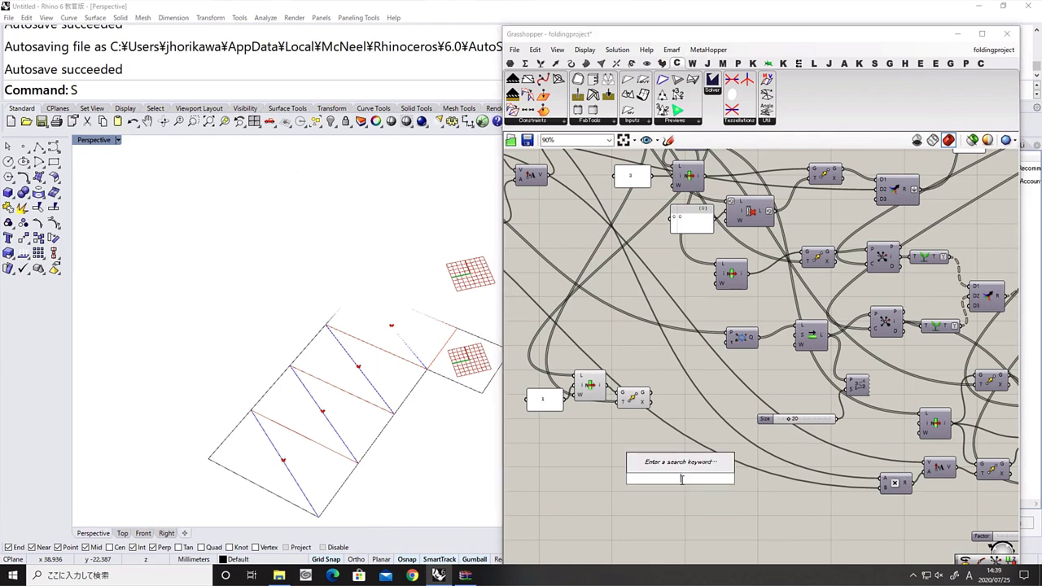
type("mid")
key("Return")
scroll(690, 482, "down", 4)
left_click_drag(690, 484, 667, 375)
scroll(682, 392, "up", 3)
Duplicate the Closest Point and edge length constraint for the transverse line midpoints and add the constraint to the constraints Merge
left_click_drag(723, 415, 730, 353, "alt")
left_click_drag(660, 364, 660, 345)
left_click_drag(679, 344, 700, 355)
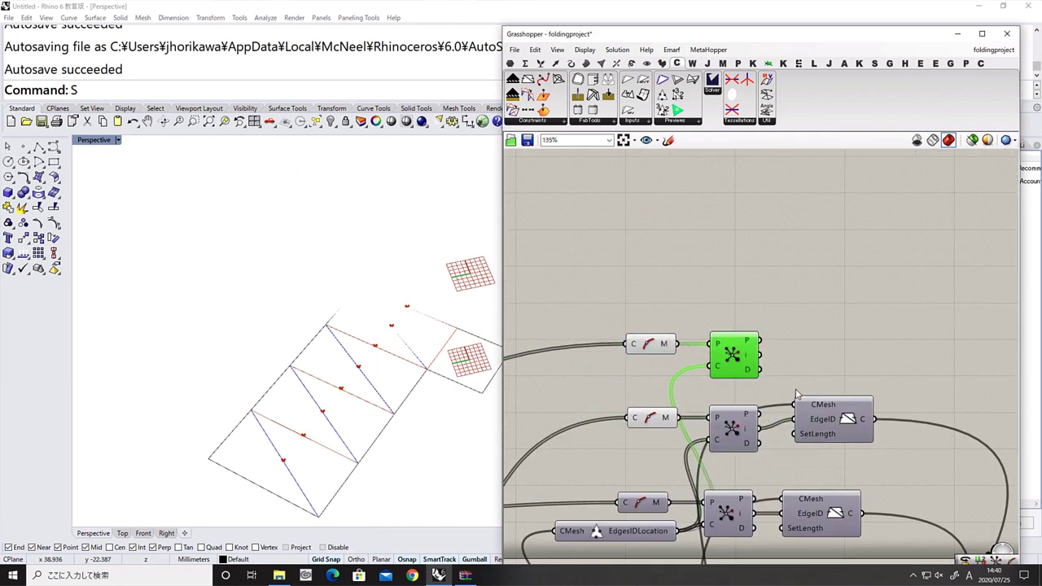
left_click_drag(828, 418, 830, 352)
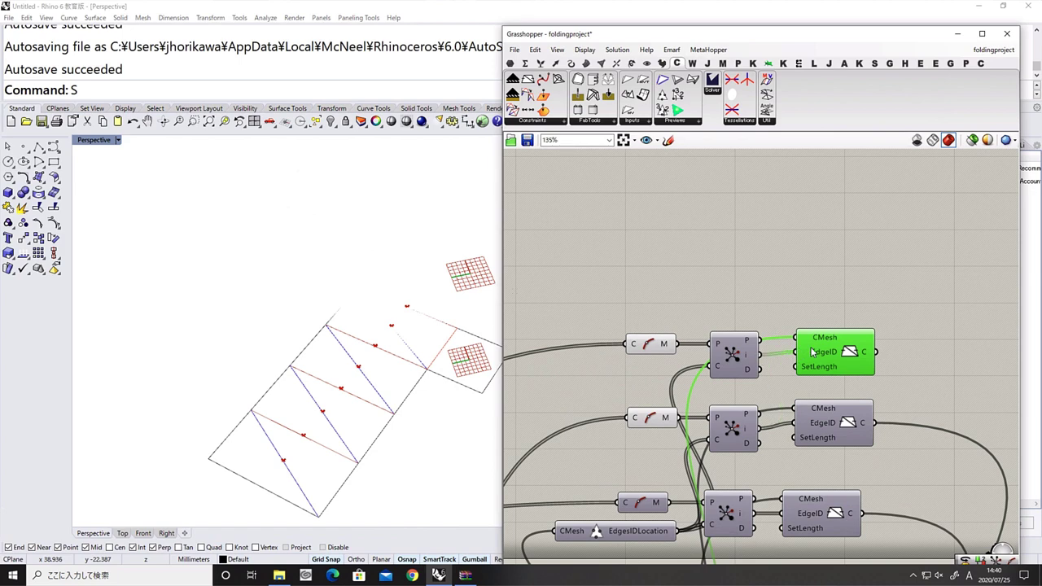
scroll(811, 351, "down", 4)
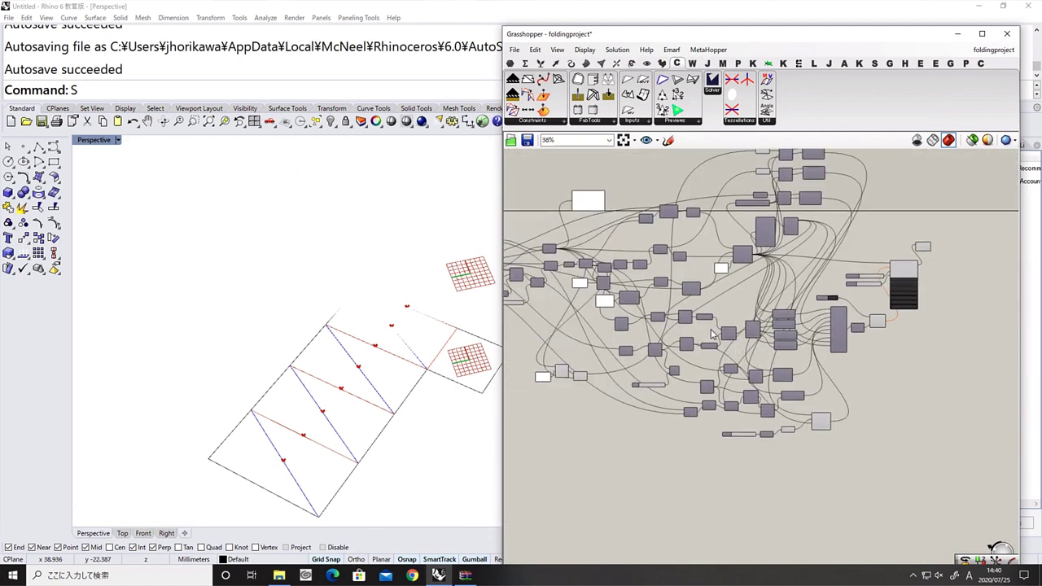
Hide the preview of the index-1 List Item and its Line component
scroll(686, 331, "up", 5)
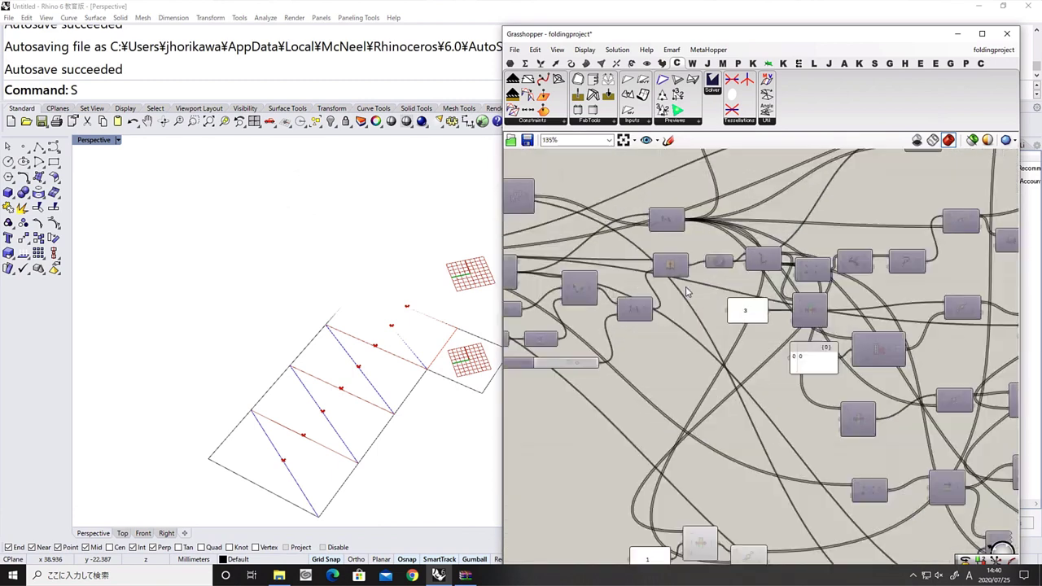
left_click_drag(787, 516, 658, 435)
middle_click(700, 411)
left_click(748, 394)
Duplicate the index-1 List Item with its panel, turn on the copy's preview, and set its index to 2
left_click_drag(718, 511, 636, 433)
right_click_drag(664, 409, 655, 309)
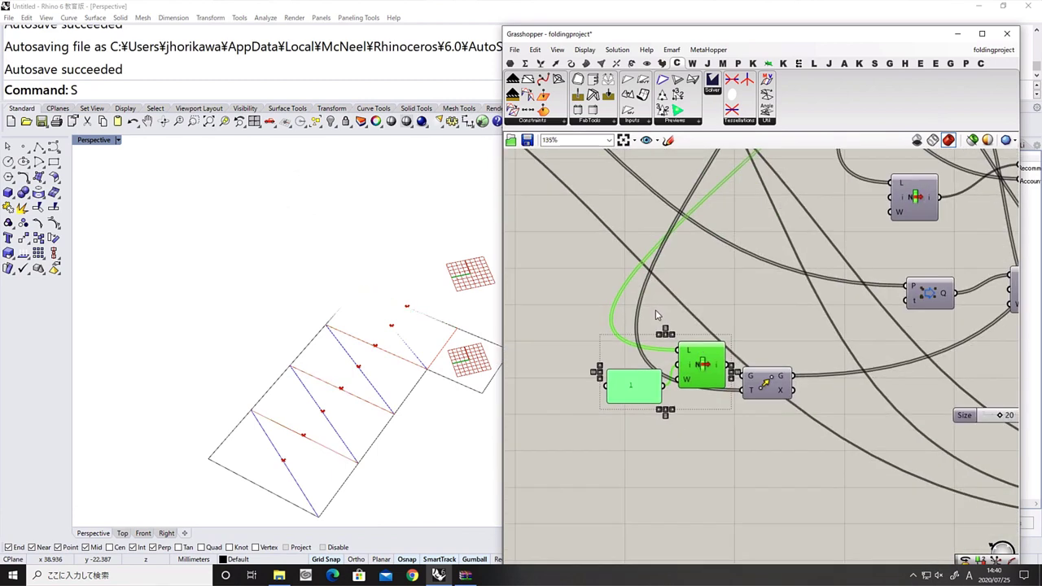
left_click_drag(699, 364, 711, 463, "alt")
left_click(712, 464)
middle_click(707, 463)
left_click(728, 446)
double_click(654, 490)
type("2")
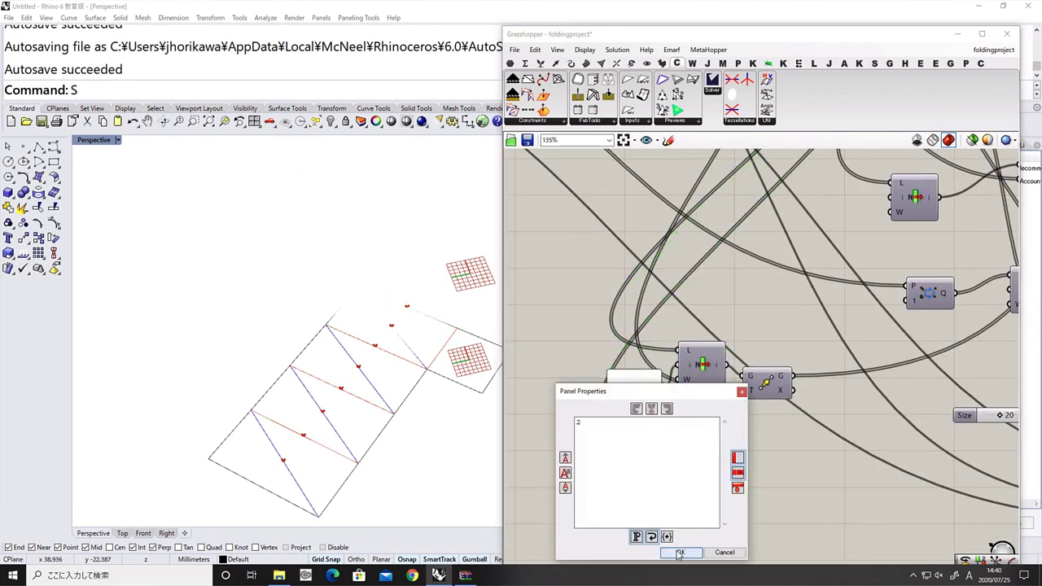
left_click(678, 552)
left_click(713, 477)
scroll(712, 478, "down", 1)
Duplicate the Line component, connect it to the index-2 List Item, and preview the lines along the strip's long edge
left_click(684, 356)
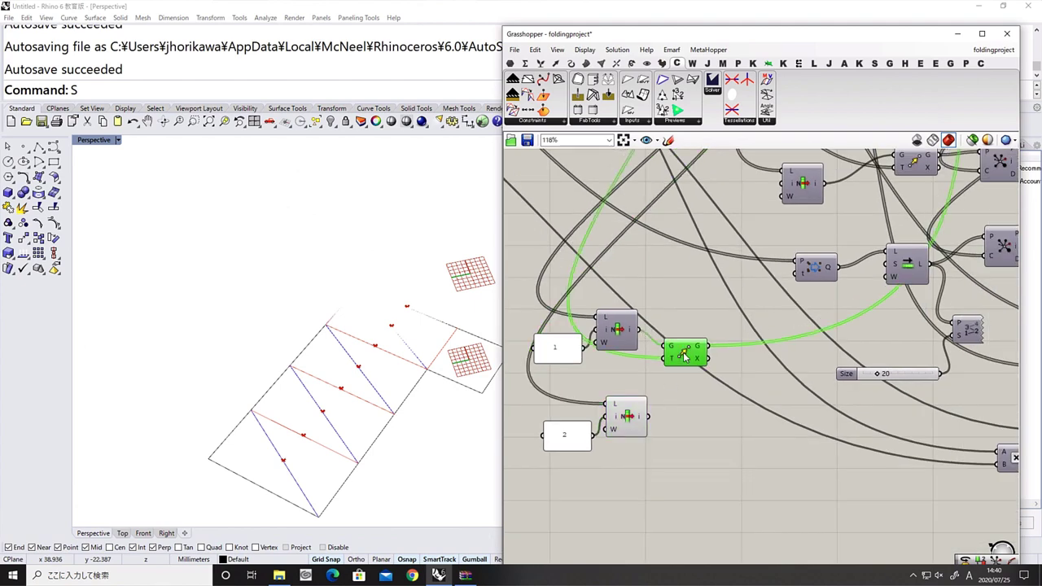
left_click_drag(684, 356, 671, 426, "alt")
left_click_drag(694, 431, 688, 422)
middle_click(688, 423)
left_click(709, 406)
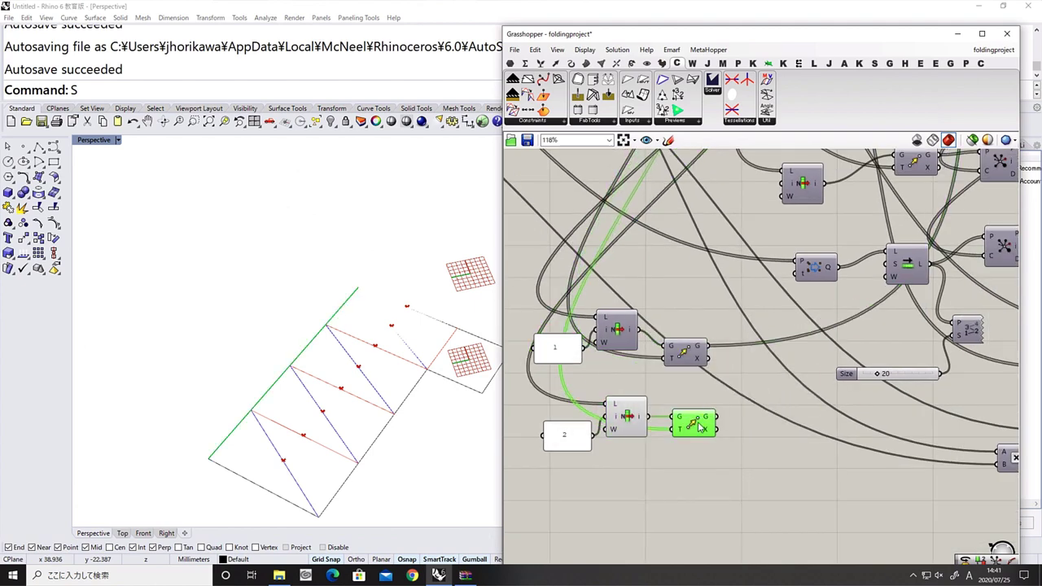
left_click(744, 457)
right_click_drag(750, 459, 690, 464)
Add a Curve Middle component for the long-edge lines and place it above the other midpoint components
double_click(690, 463)
type("mid")
left_click(688, 448)
left_click_drag(652, 421, 738, 276)
scroll(695, 459, "down", 5)
scroll(765, 279, "up", 6)
Duplicate the Closest Point and edge length constraint for the long-edge midpoints and connect the constraint to D11 of the constraints Merge
left_click(802, 340)
key("ctrl+c")
key("ctrl+v")
left_click_drag(807, 349, 805, 290)
left_click_drag(738, 276, 722, 270)
left_click_drag(750, 270, 811, 272)
left_click_drag(900, 337, 894, 262)
key("ctrl+c")
key("ctrl+v")
scroll(867, 279, "down", 5)
scroll(868, 317, "up", 4)
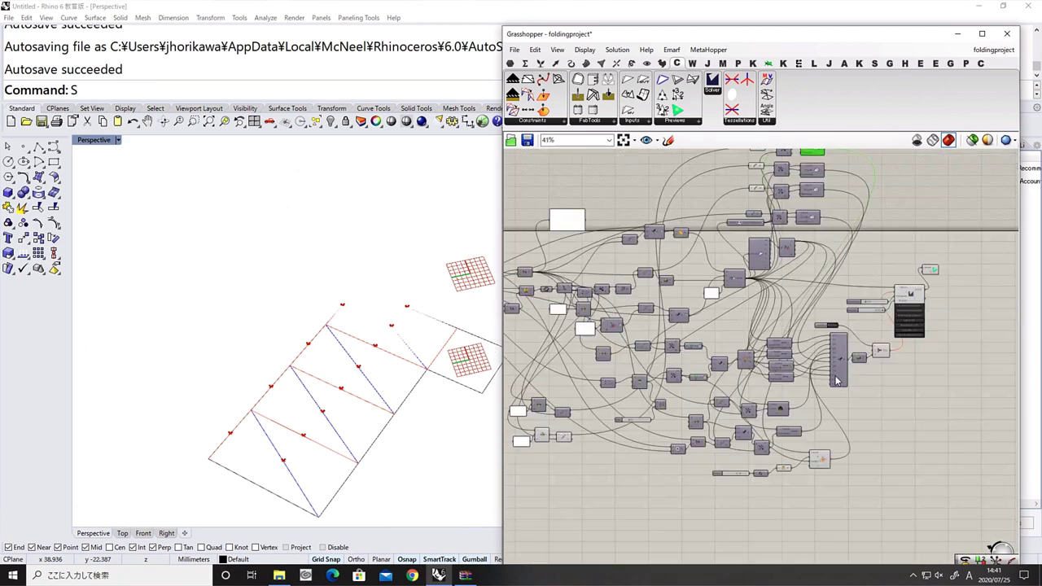
scroll(829, 286, "up", 2)
Try folding the strip in rigid mode and closing it with the constraints on and rigid mode off, and reset the solver
left_click(898, 295)
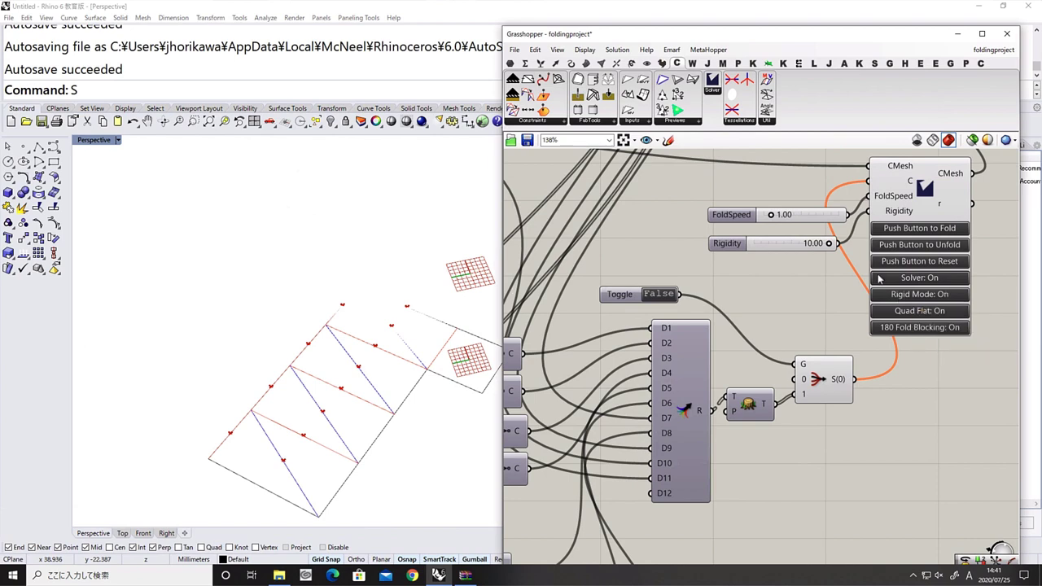
left_click(909, 229)
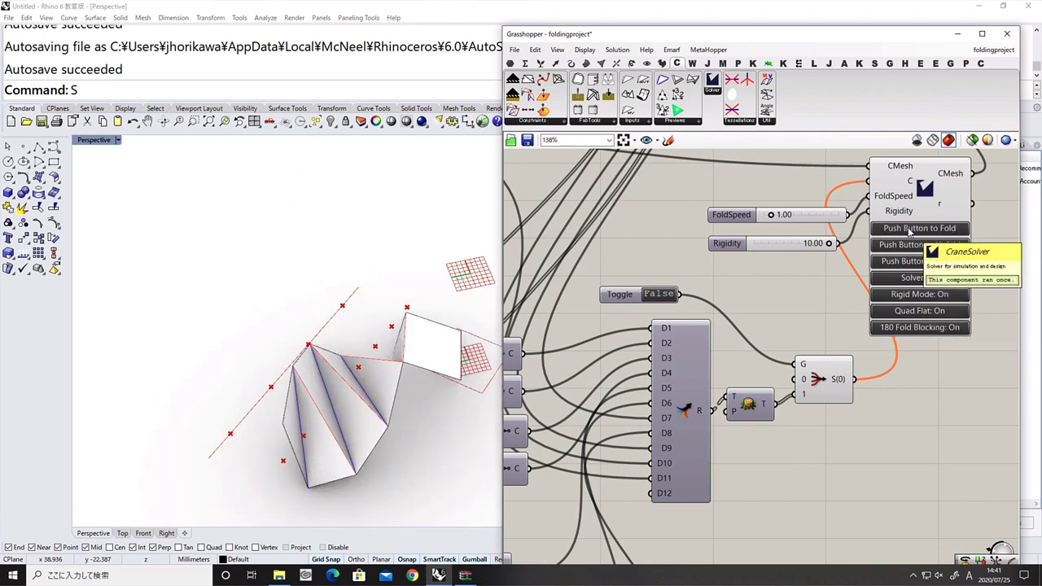
double_click(661, 295)
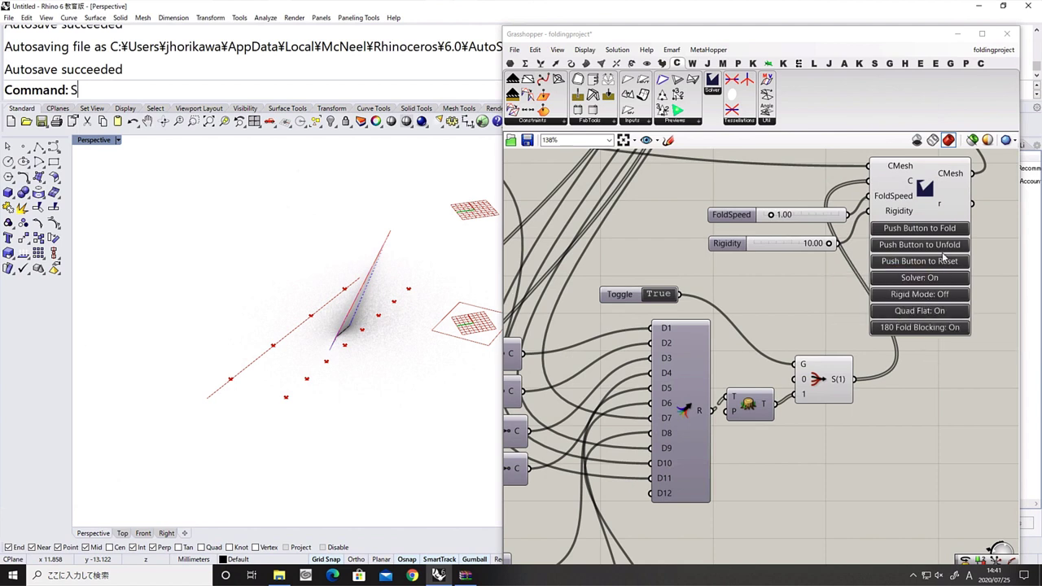
double_click(659, 295)
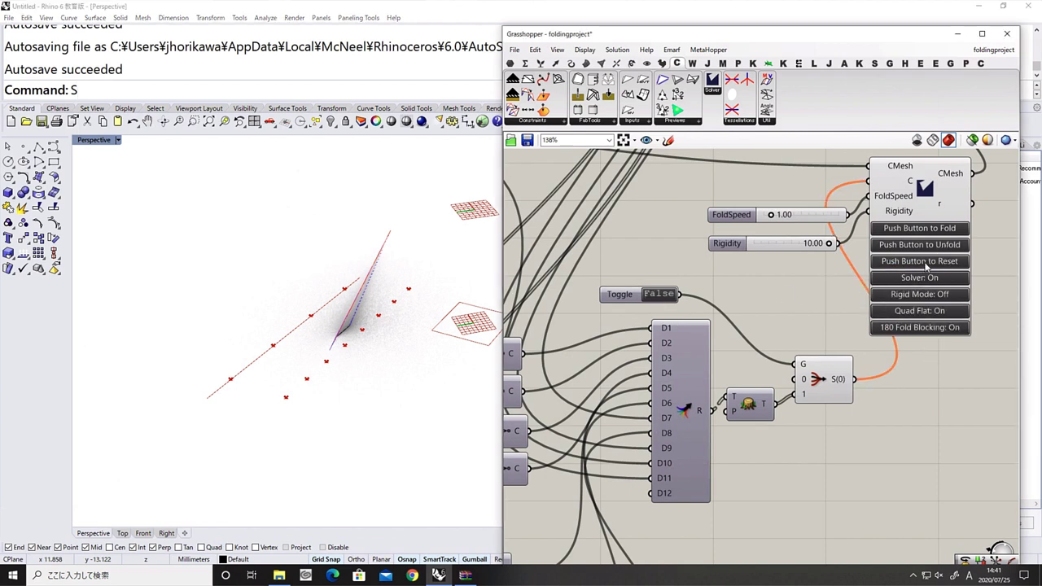
Fold the strip in rigid mode, close it with the constraints on and rigid mode off, and inspect the closed form
left_click(919, 228)
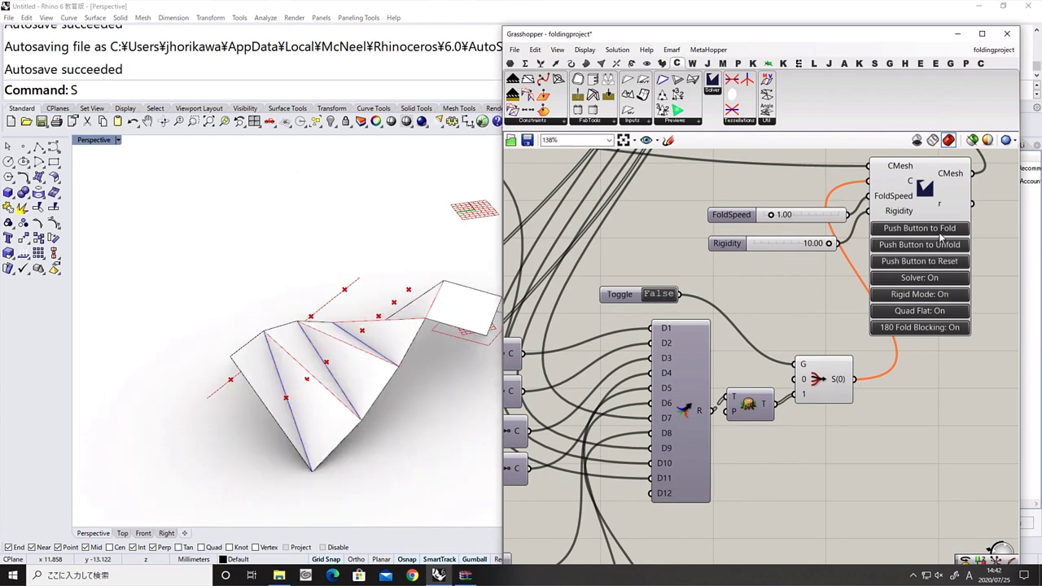
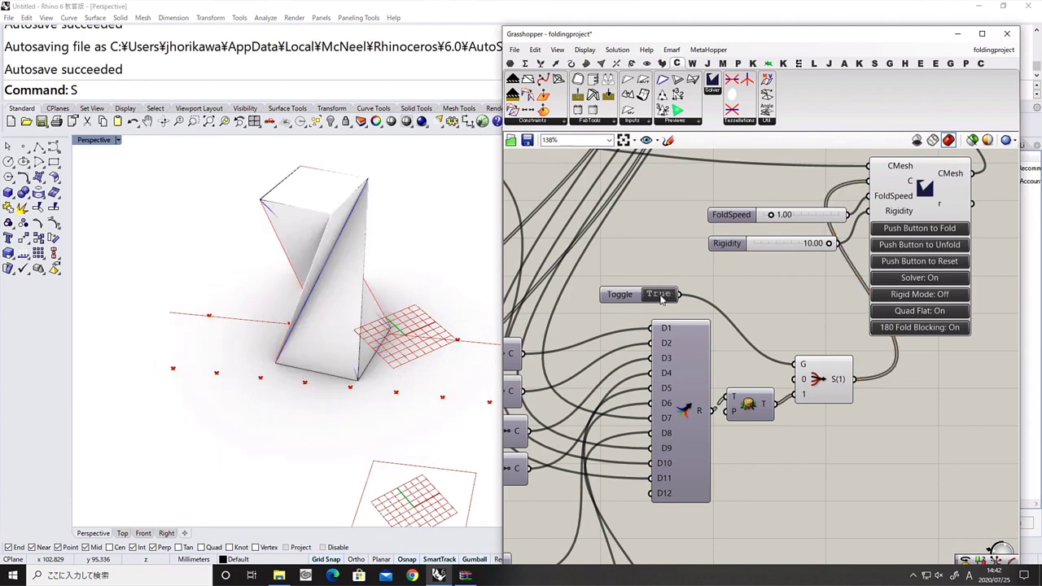
right_click_drag(260, 422, 380, 348)
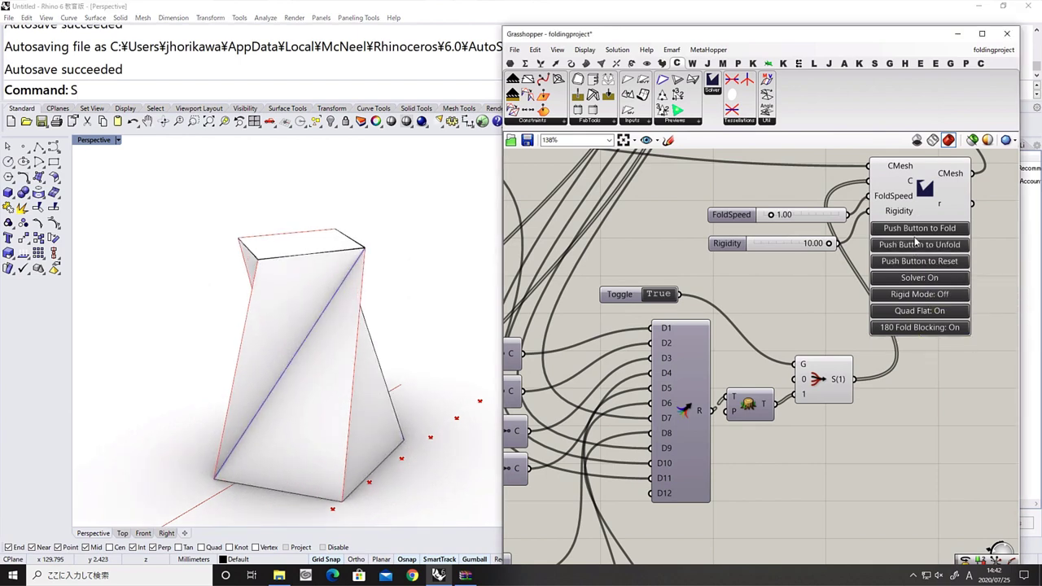
left_click(284, 273)
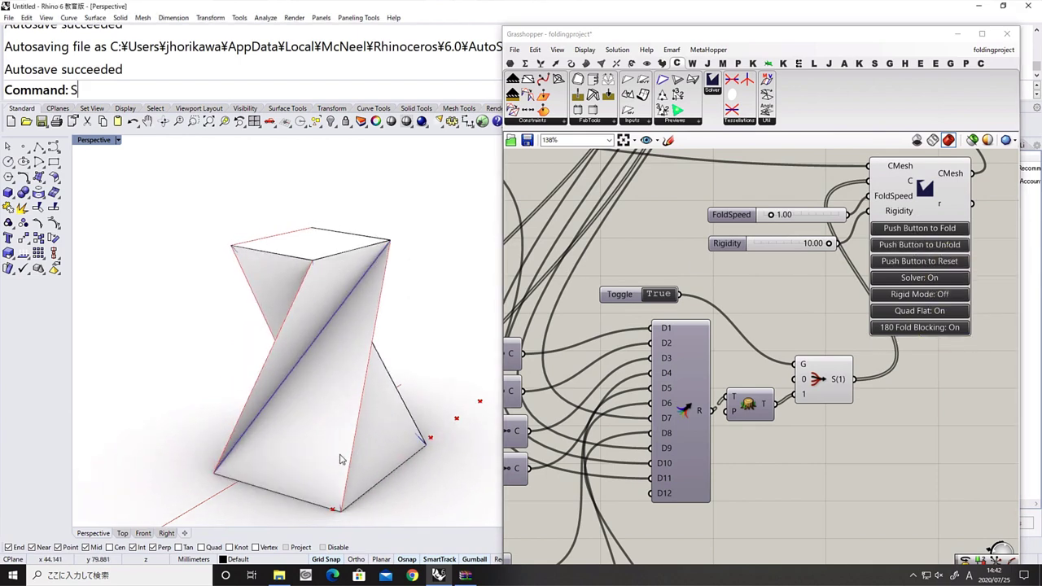
Inspect the closed form from another angle, switch the constraints toggle to False and reset the solver
right_click_drag(364, 428, 365, 263)
right_click_drag(337, 297, 257, 234)
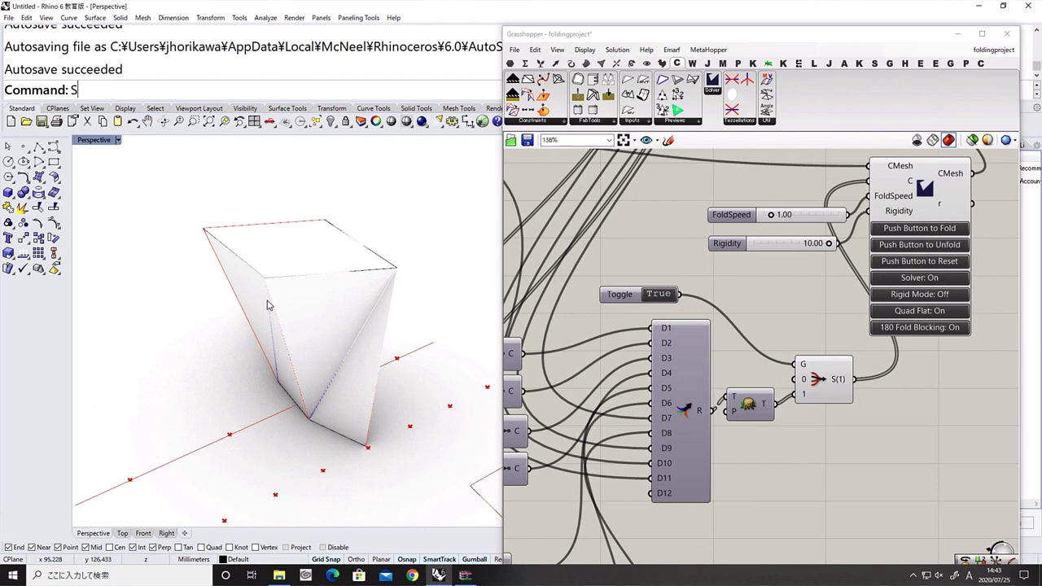
scroll(560, 300, "down", 5)
right_click_drag(593, 266, 939, 267)
right_click_drag(554, 271, 765, 265)
scroll(680, 264, "up", 3)
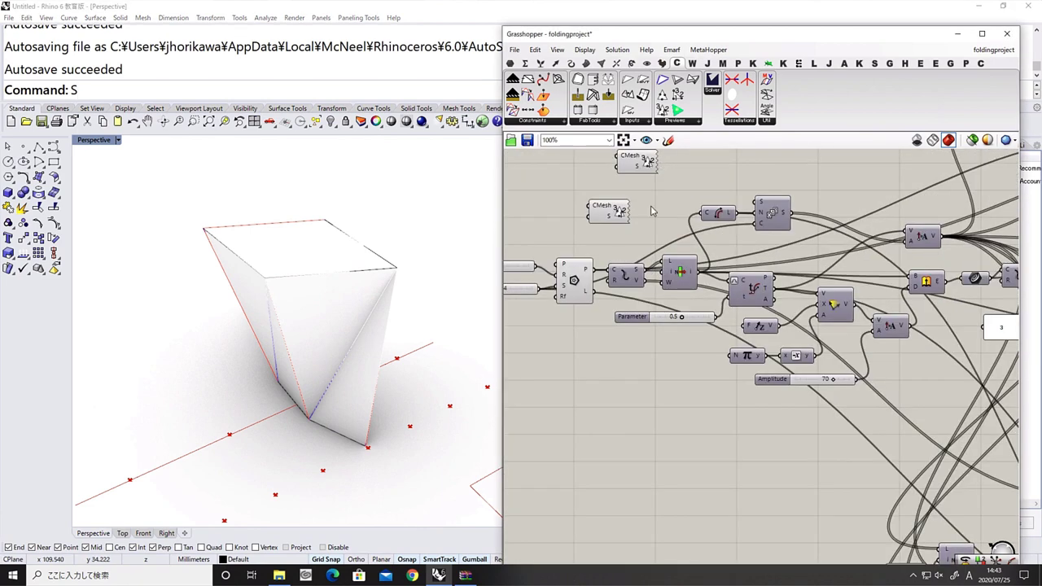
scroll(661, 168, "down", 5)
scroll(640, 370, "up", 6)
left_click(874, 335)
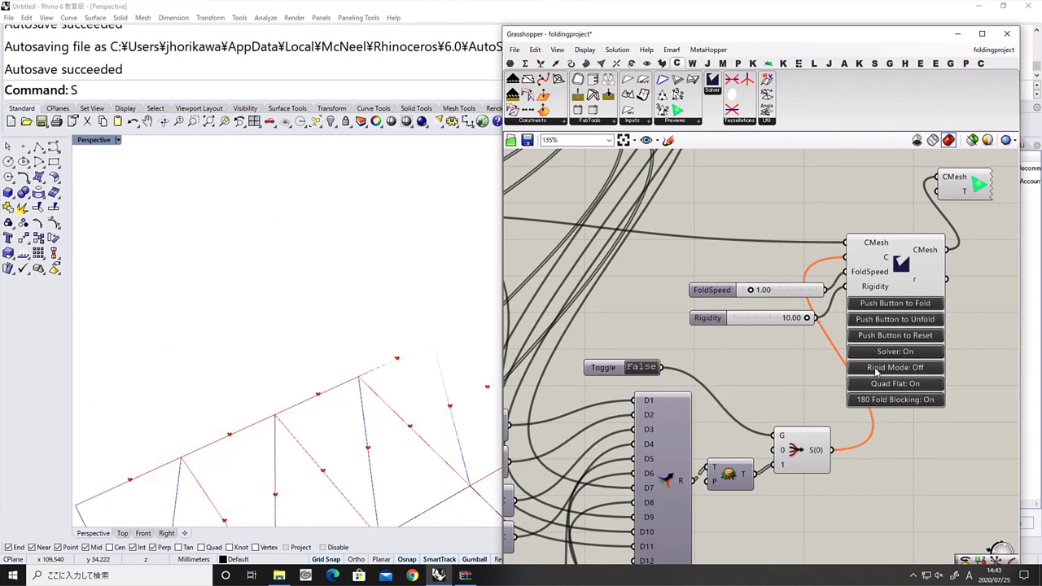
Try adding a Dispatch component to split the unique polygon corner points into two lists
scroll(886, 342, "down", 5)
scroll(752, 396, "up", 6)
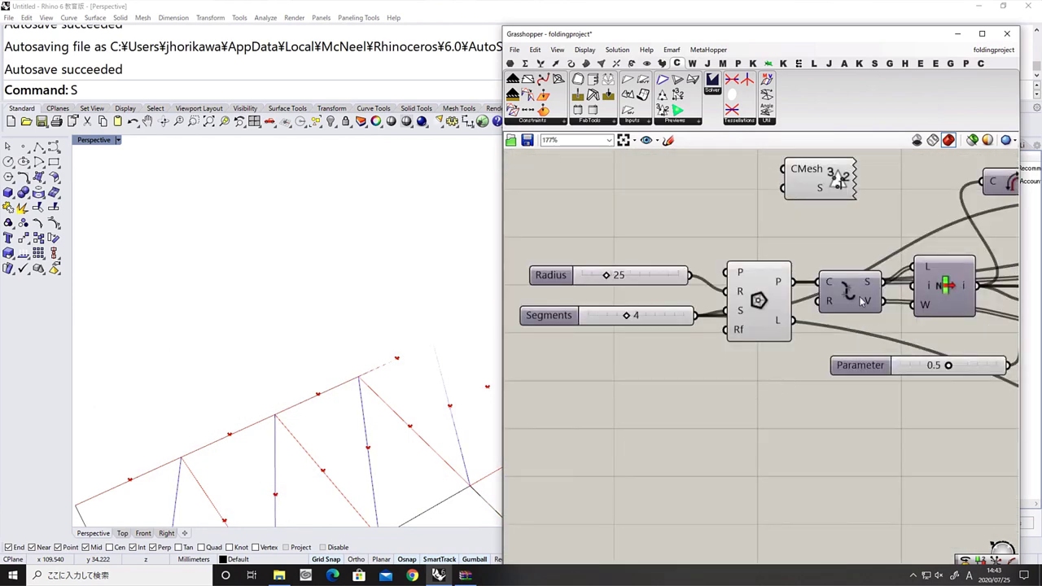
scroll(438, 272, "down", 8)
scroll(480, 326, "up", 5)
right_click_drag(825, 303, 656, 350)
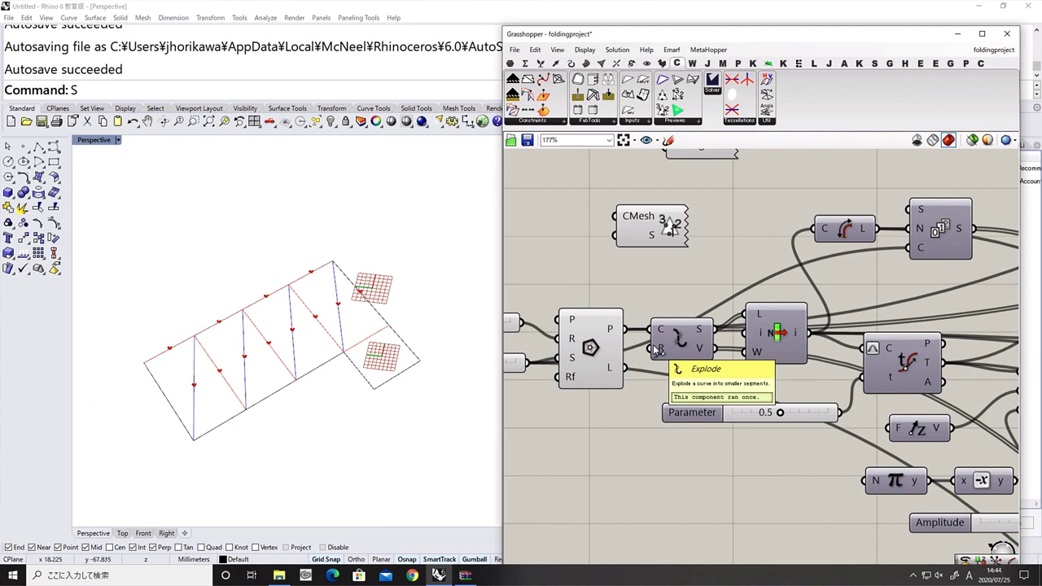
scroll(759, 450, "down", 4)
right_click_drag(759, 450, 609, 365)
scroll(634, 383, "up", 1)
left_click(642, 400)
double_click(740, 423)
type("di")
left_click(732, 410)
scroll(722, 439, "up", 1)
left_click(738, 420)
Try joining the dispatched points with PolyLine components connected to Dispatch outputs A and B
double_click(790, 399)
type("polylin")
key("Return")
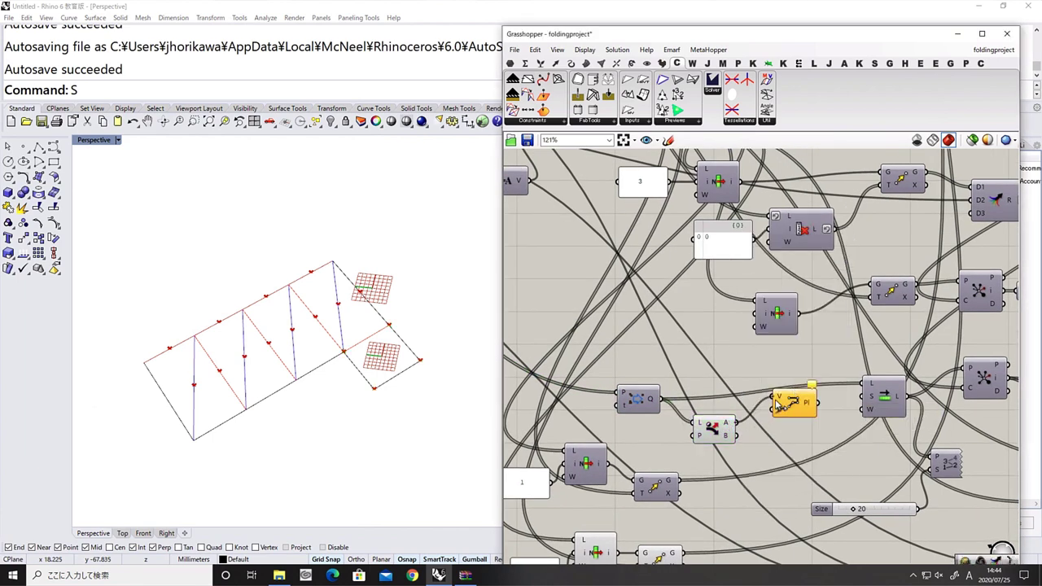
left_click_drag(736, 437, 772, 432)
Set the polygon's Segments to 5 and reset the solver to load the new strip
scroll(796, 422, "down", 4)
right_click_drag(795, 421, 993, 447)
scroll(666, 303, "up", 5)
scroll(665, 299, "down", 5)
scroll(727, 303, "up", 6)
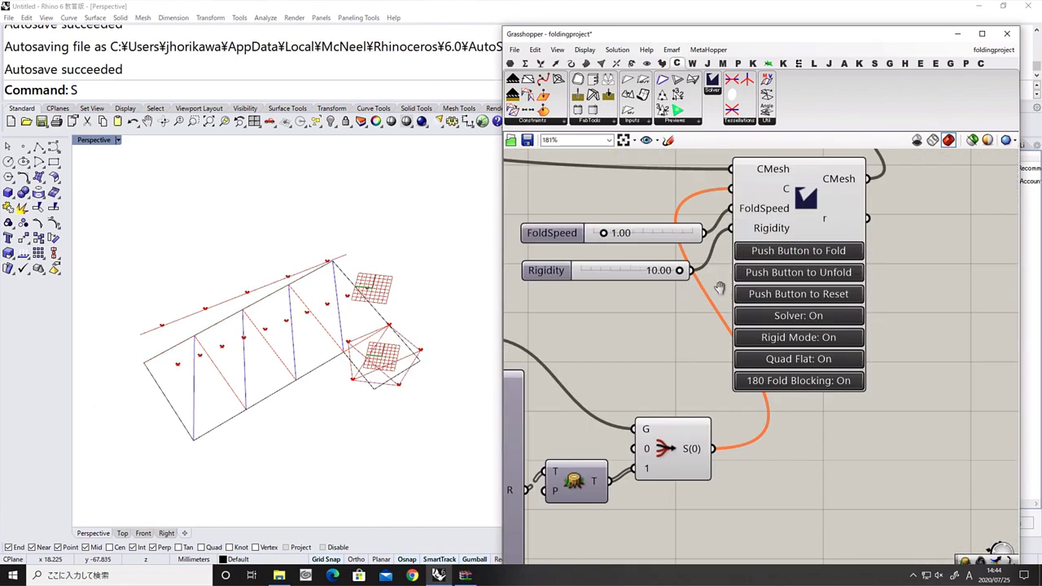
Examine the unique corner points that feed the Dispatch component on the pentagon
scroll(727, 302, "down", 7)
right_click_drag(686, 359, 873, 313)
scroll(848, 417, "up", 3)
left_click(855, 426)
left_click(818, 464)
right_click_drag(747, 443, 849, 449)
scroll(849, 451, "up", 3)
scroll(813, 366, "down", 4)
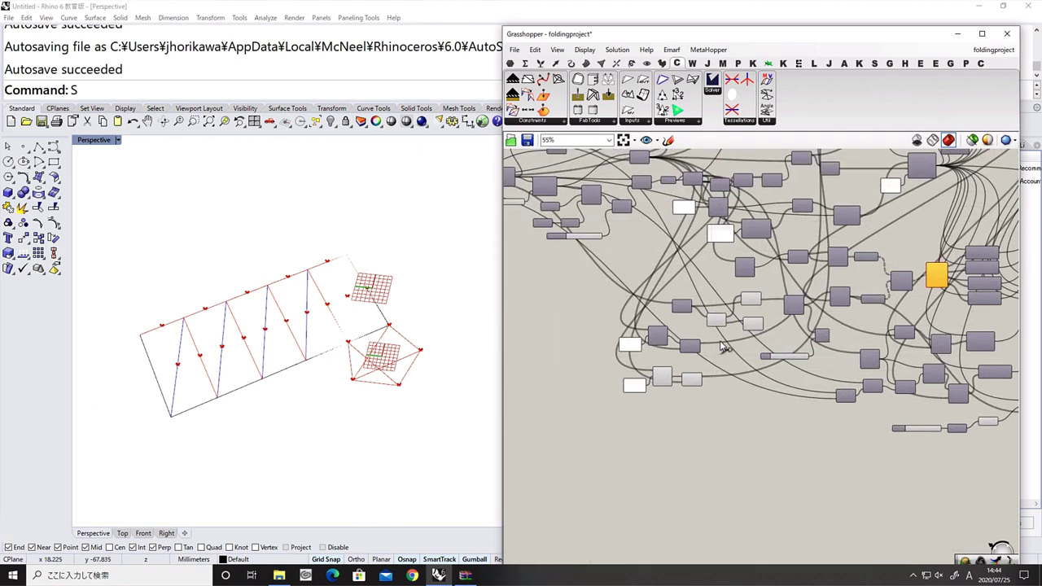
scroll(769, 311, "up", 6)
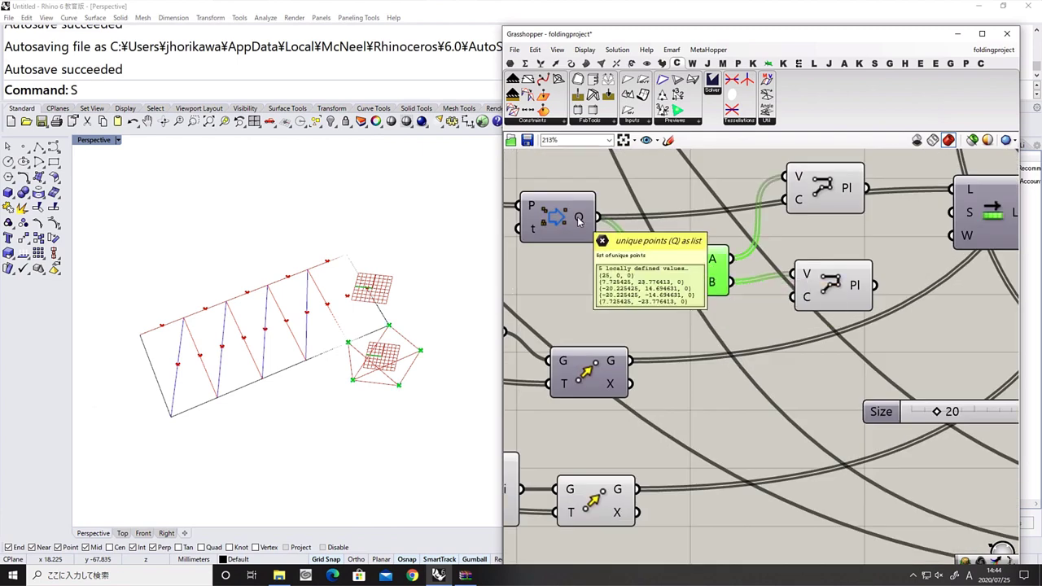
scroll(579, 220, "down", 4)
right_click_drag(581, 224, 735, 242)
Move the unique points component away from the Dispatch to free space for new components
left_click_drag(745, 414, 640, 306)
left_click_drag(724, 310, 723, 335)
scroll(723, 241, "up", 3)
left_click(722, 234)
scroll(723, 232, "down", 2)
left_click_drag(722, 232, 581, 227)
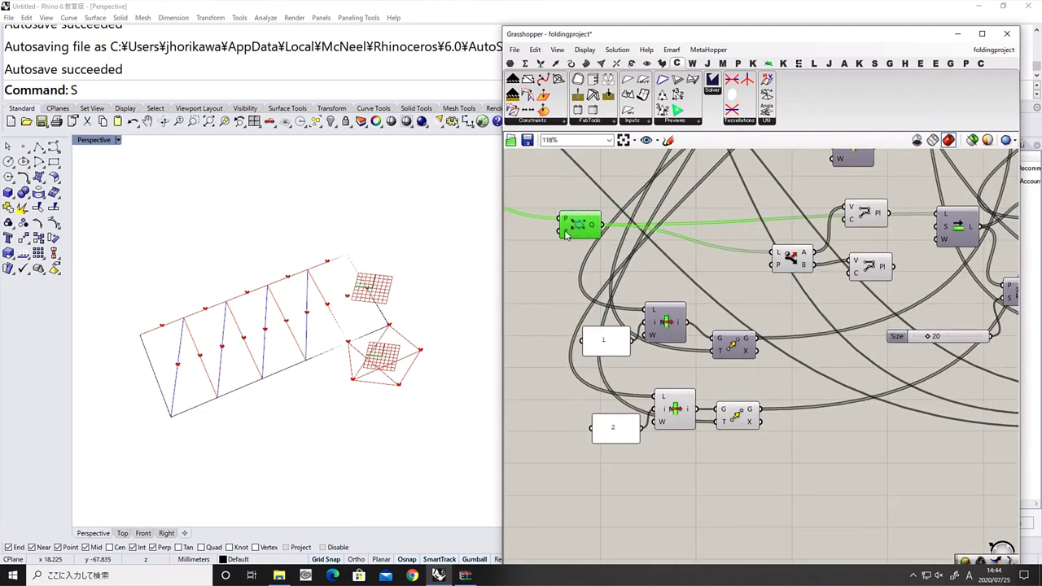
right_click_drag(583, 228, 755, 241)
left_click_drag(755, 241, 616, 236)
Add a Shift List component for the unique corner points and set its shift offset to skip one corner
double_click(636, 291)
type("shift")
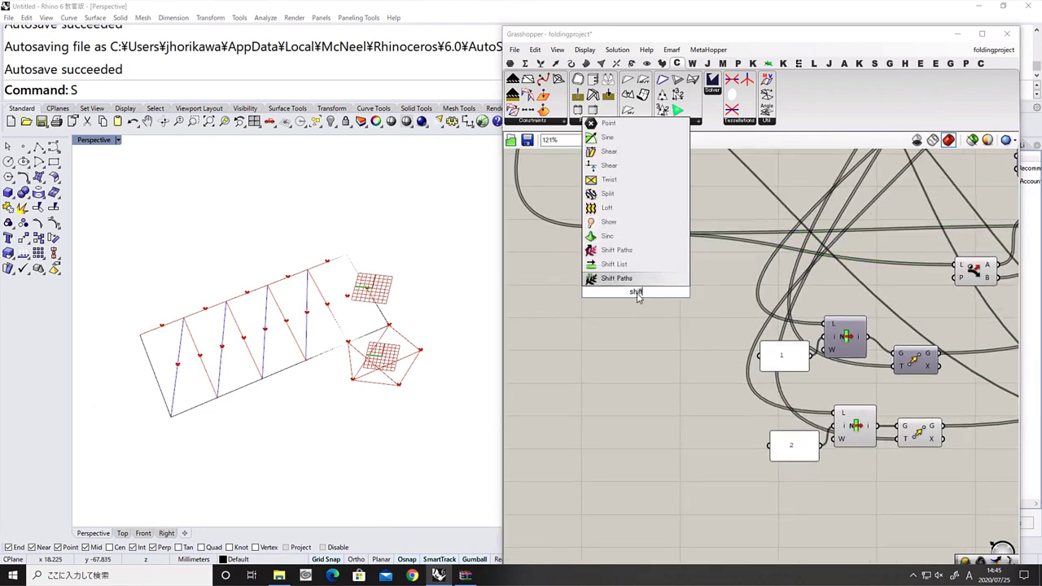
left_click(635, 264)
scroll(639, 267, "up", 1)
right_click(620, 292)
left_click_drag(621, 283, 643, 318)
mouse_move(662, 403)
left_click(742, 407)
Add a Line component from the unique corner points to the shifted points to draw the polygon's diagonals
left_click(693, 283)
double_click(692, 286)
type("line")
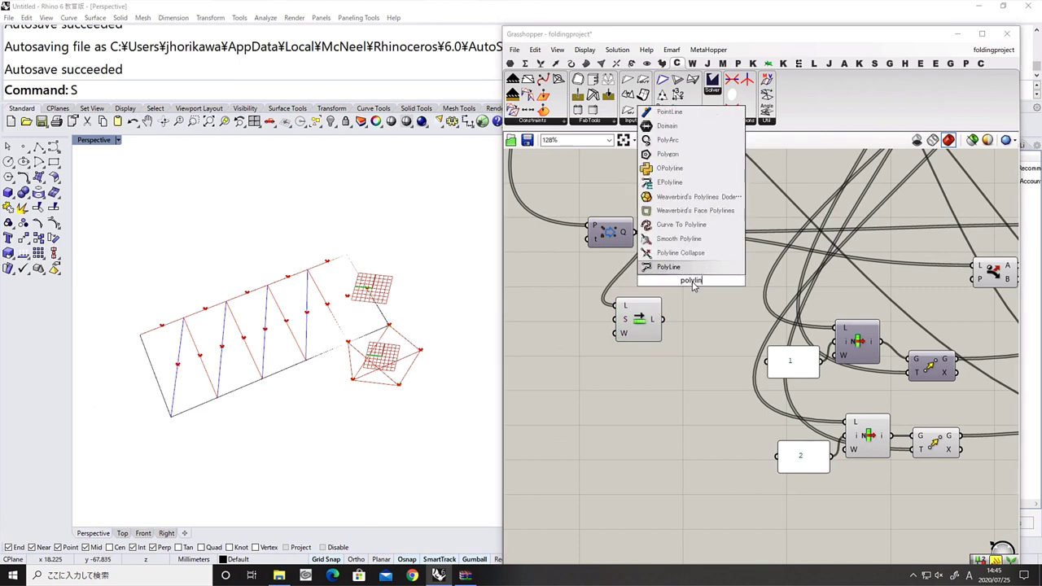
left_click(685, 254)
left_click_drag(635, 232, 671, 274)
left_click_drag(663, 320, 671, 287)
Delete the Dispatch and PolyLine components and shift the unique points and Shift List components away from the Line
right_click_drag(770, 293, 644, 296)
scroll(644, 296, "down", 1)
left_click_drag(928, 315, 858, 218)
key("Delete")
right_click_drag(605, 297, 759, 280)
left_click_drag(728, 323, 612, 211)
left_click_drag(647, 218, 528, 222)
Add a component that removes duplicate lines and connect the diagonal lines to it
double_click(665, 314)
type("remove")
left_click(647, 249)
left_click_drag(633, 269, 644, 307)
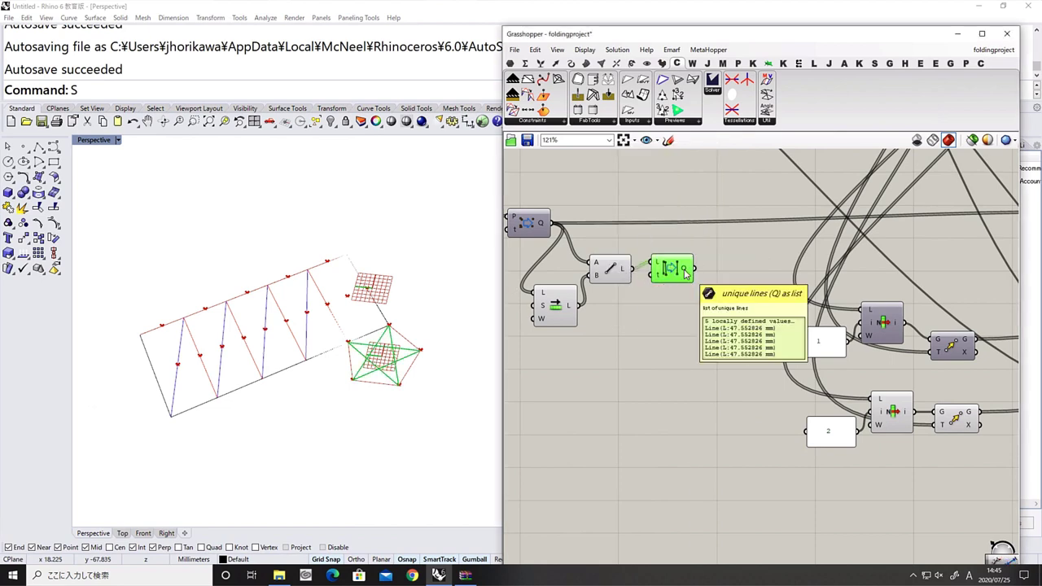
Hide the preview of the Shift List, Line and duplicate-line removal components of the diagonals
scroll(623, 372, "down", 5)
right_click_drag(624, 372, 668, 413)
scroll(561, 267, "up", 5)
left_click_drag(576, 266, 572, 290)
scroll(575, 291, "down", 5)
scroll(684, 383, "up", 5)
scroll(688, 316, "down", 5)
scroll(574, 232, "up", 6)
scroll(550, 248, "down", 5)
scroll(670, 382, "up", 4)
right_click_drag(670, 383, 747, 383)
left_click_drag(729, 413, 589, 298)
left_click(710, 412)
right_click_drag(710, 413, 615, 423)
left_click(645, 379)
Add a Curve Middle component for the unique diagonals and place it above the other midpoint components
double_click(662, 408)
type("mid")
key("Return")
scroll(667, 407, "down", 5)
left_click_drag(649, 372, 765, 276)
scroll(769, 303, "up", 7)
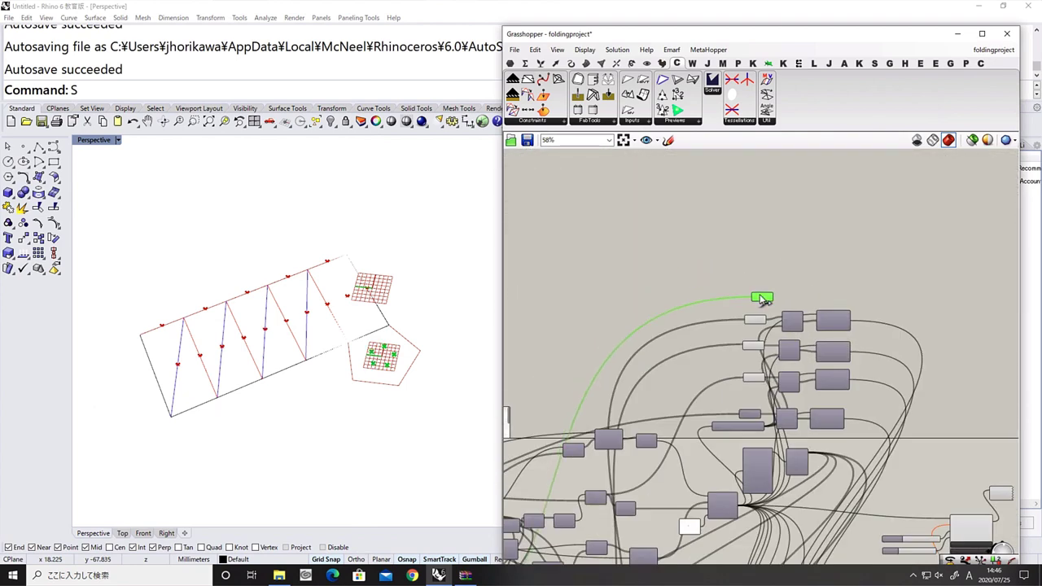
Duplicate the Closest Point and edge length constraint for the diagonal midpoints and connect the constraint to the constraints Merge
left_click(818, 359)
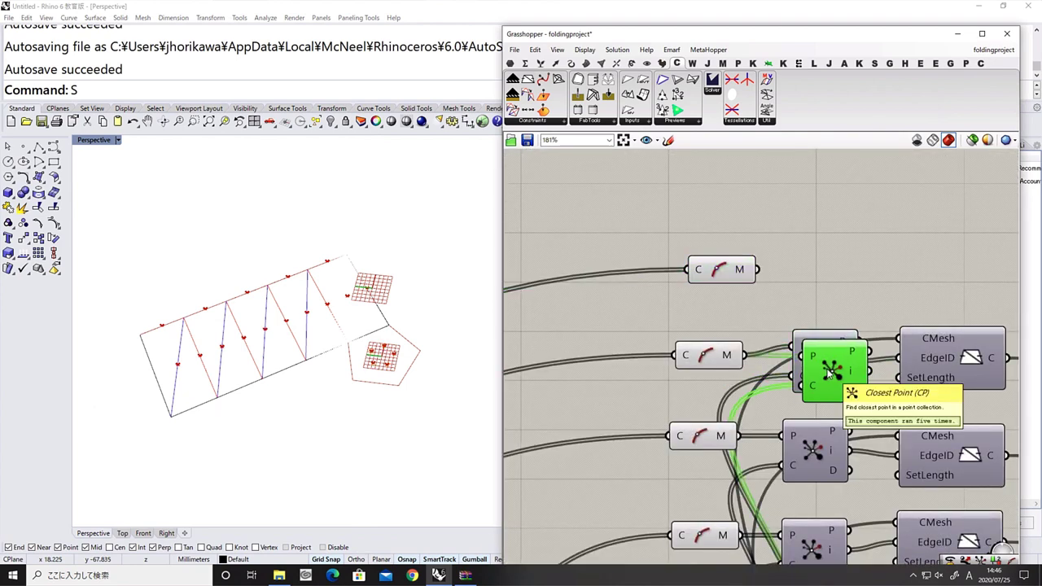
scroll(831, 279, "down", 6)
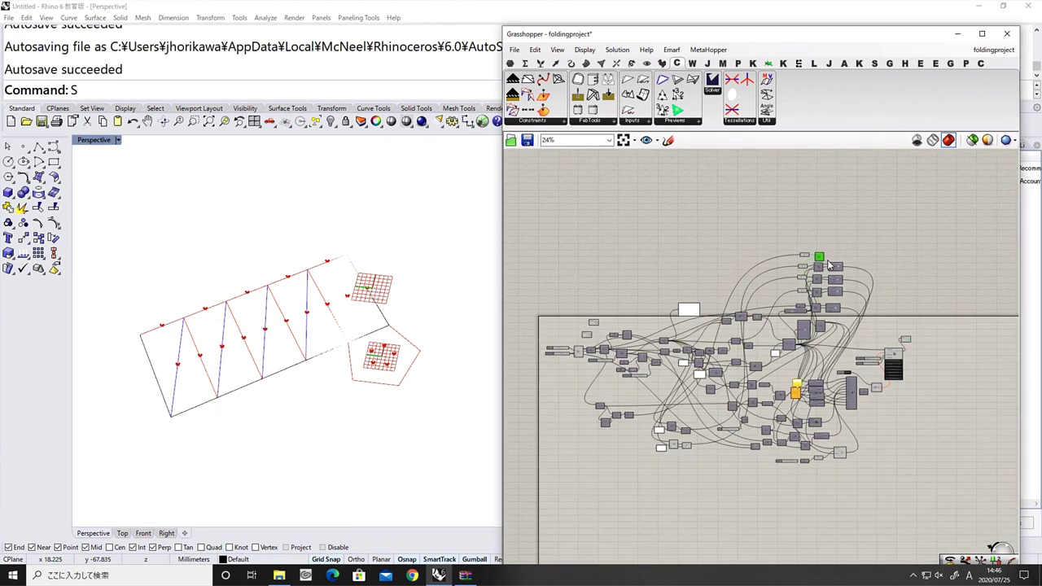
scroll(832, 279, "up", 5)
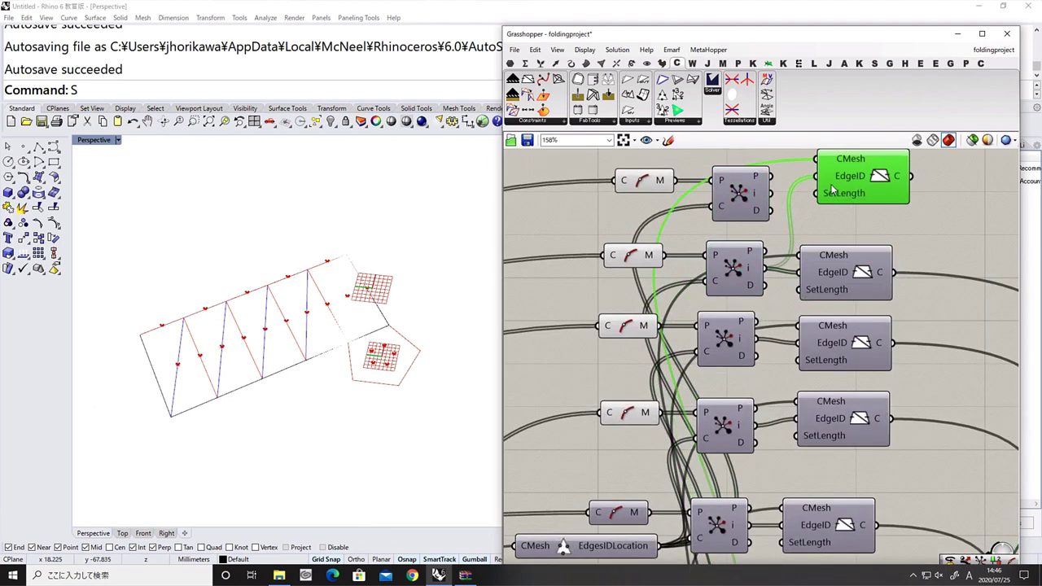
scroll(797, 185, "down", 6)
left_click_drag(817, 173, 804, 506)
Try duplicating the Series component and giving the copy's Count input the expression x+1
scroll(768, 528, "up", 7)
scroll(725, 374, "down", 4)
scroll(728, 377, "down", 4)
scroll(723, 380, "up", 6)
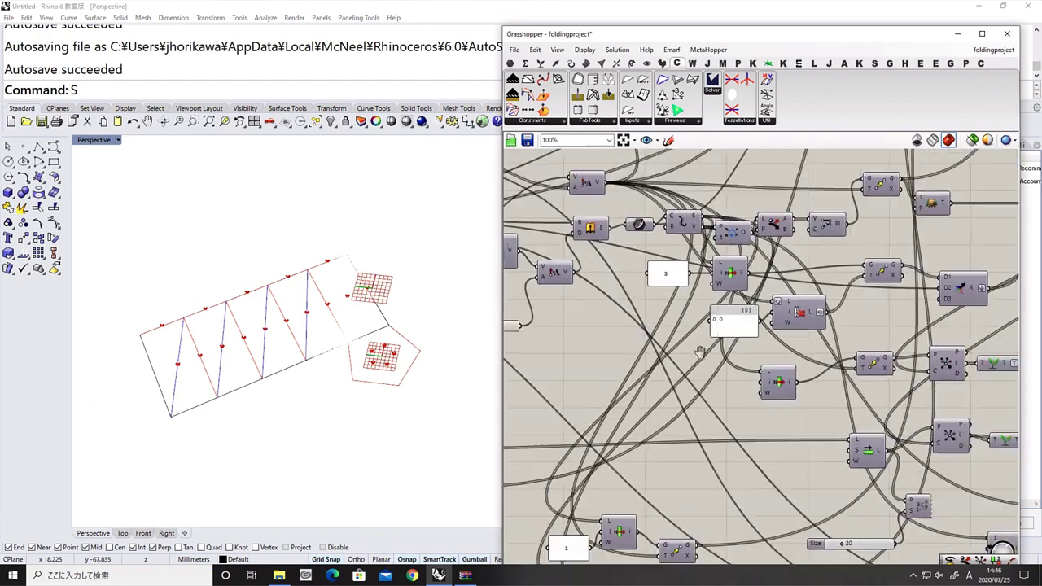
scroll(721, 282, "down", 6)
scroll(746, 324, "up", 2)
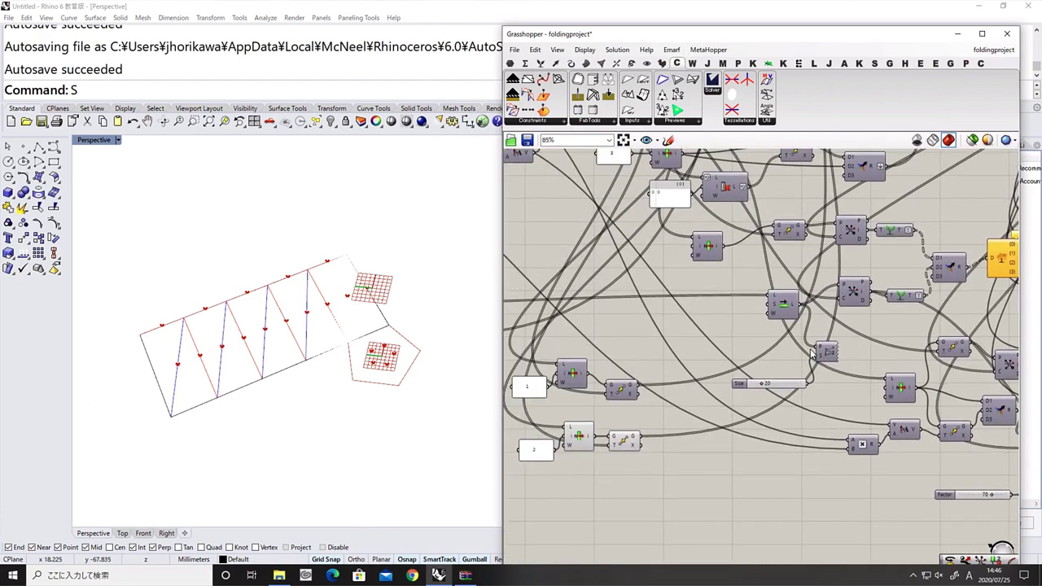
scroll(747, 324, "up", 2)
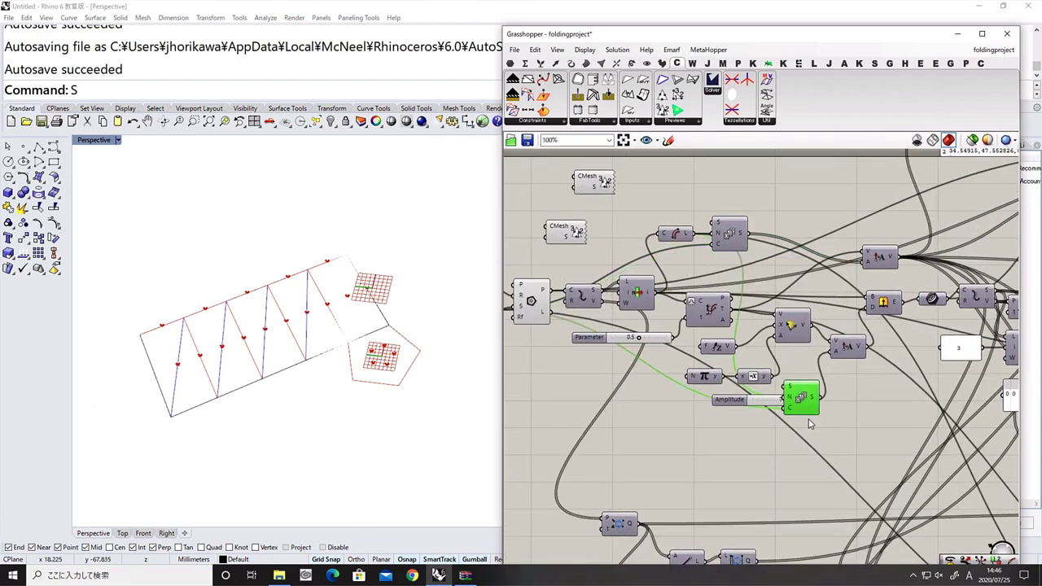
right_click(775, 470)
mouse_move(838, 464)
left_click(927, 477)
type("x-1")
left_click(939, 489)
Try duplicating the vector Amplitude component beside the copied Series and feeding it the series values
scroll(763, 419, "down", 1)
right_click_drag(763, 419, 680, 377)
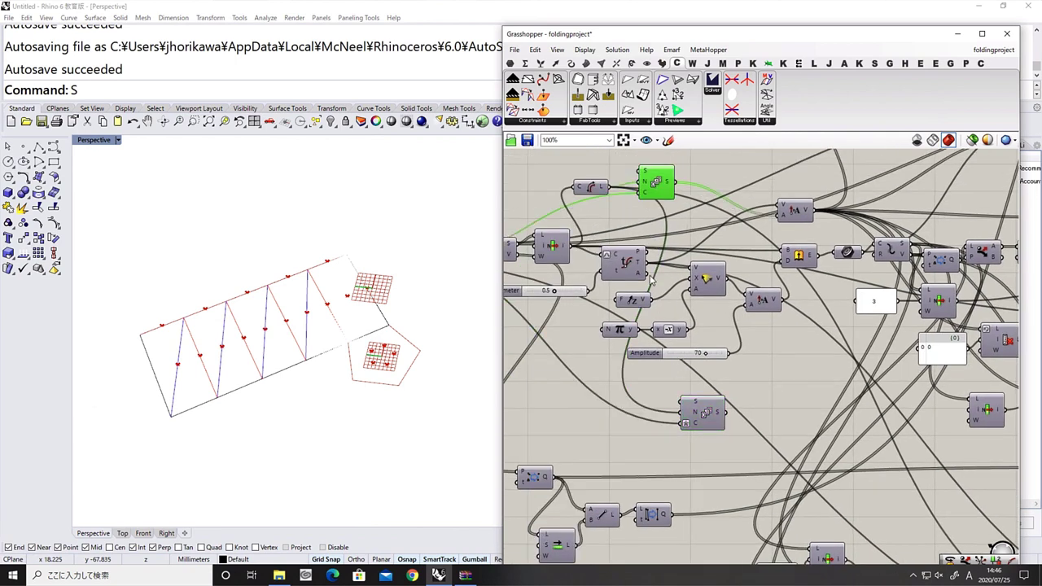
right_click_drag(754, 282, 737, 271)
left_click_drag(772, 204, 696, 412, "alt")
scroll(749, 399, "down", 1)
left_click_drag(687, 398, 739, 376)
Locate the List Item that gives the strip's end point and move the copied Series and Amplitude components below it
scroll(756, 358, "up", 1)
right_click_drag(810, 238, 757, 319)
right_click_drag(645, 254, 706, 259)
left_click(706, 258)
left_click(660, 207)
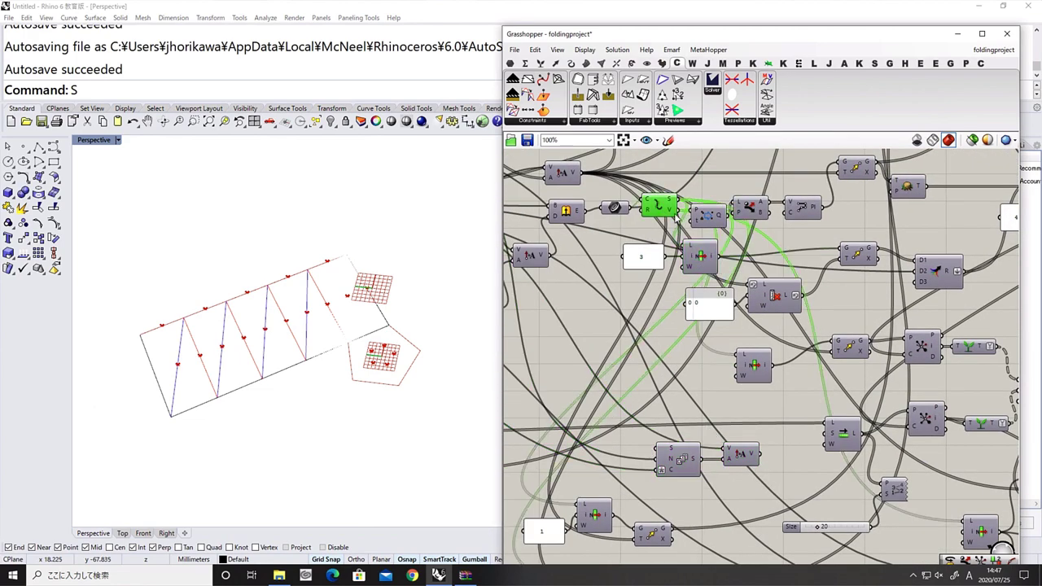
right_click_drag(822, 391, 729, 255)
left_click(890, 392)
middle_click(891, 380)
left_click(905, 374)
scroll(769, 350, "down", 3)
left_click_drag(766, 316, 818, 464)
Add a Move component that translates the strip's end point by the Amplitude vectors, and check those vectors
right_click_drag(879, 460, 748, 421)
scroll(748, 427, "up", 3)
double_click(761, 446)
type("move")
left_click(776, 384)
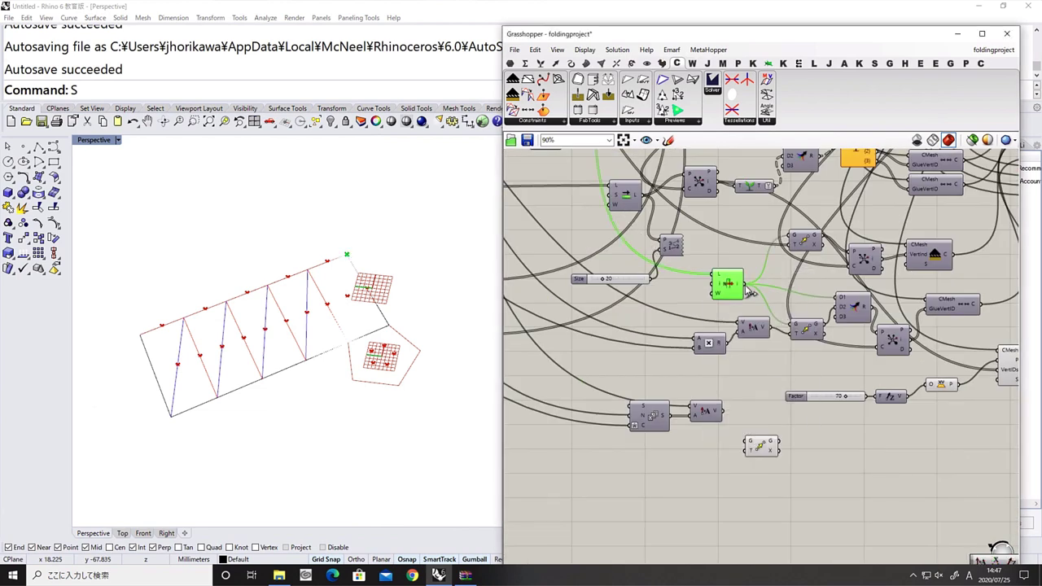
left_click(787, 488)
left_click_drag(759, 411, 761, 453)
left_click(727, 285)
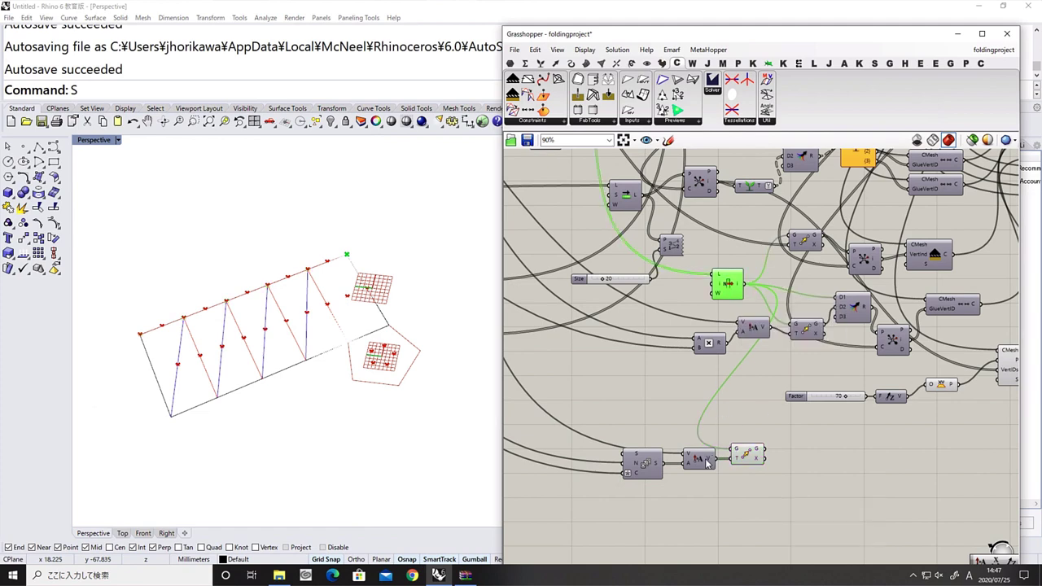
mouse_move(711, 463)
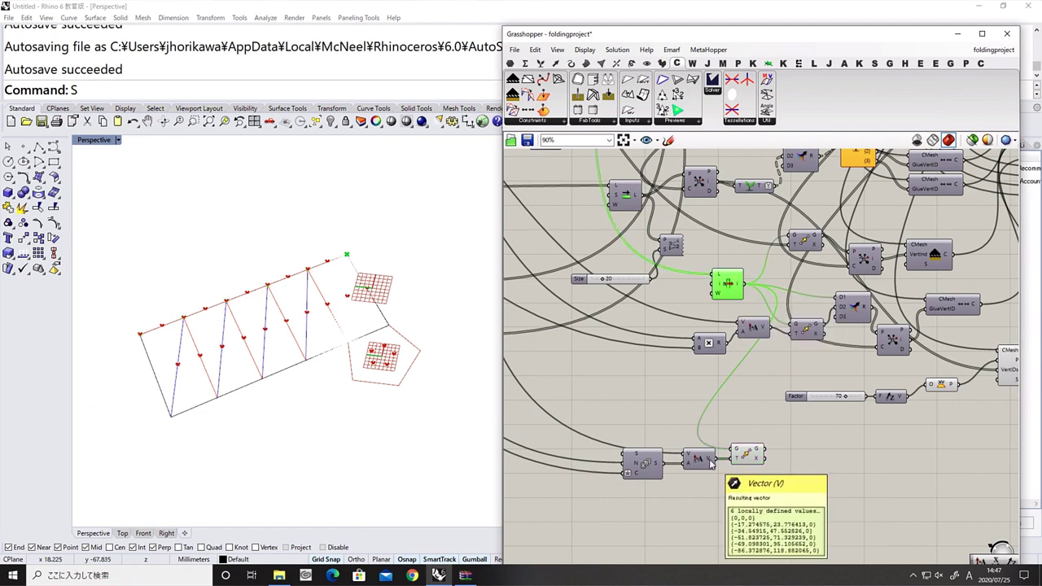
Delete the copied Series and Amplitude components and feed the Move's translation from the original Amplitude vectors
scroll(711, 463, "down", 4)
scroll(661, 285, "up", 2)
right_click_drag(661, 286, 700, 331)
right_click_drag(584, 232, 657, 243)
scroll(600, 190, "down", 5)
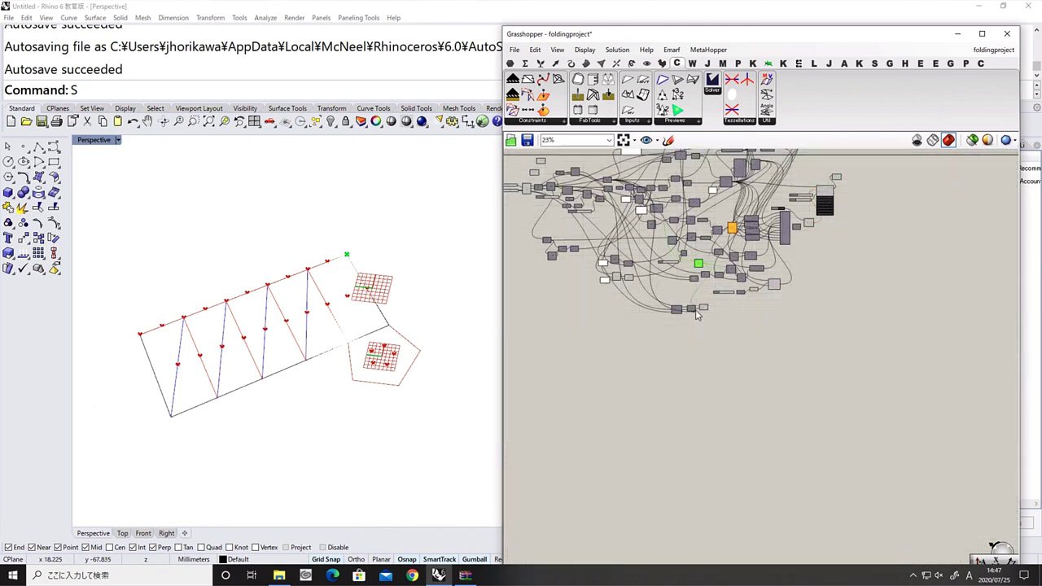
scroll(695, 313, "up", 6)
left_click_drag(700, 341, 638, 309)
key("Delete")
left_click(739, 309)
Duplicate the Shift List, Line and duplicate-line removal group and place the copy beside the new Move component
right_click_drag(746, 296, 992, 433)
scroll(993, 433, "down", 5)
scroll(724, 311, "up", 4)
left_click_drag(832, 412, 735, 364)
scroll(732, 362, "down", 4)
scroll(844, 375, "up", 6)
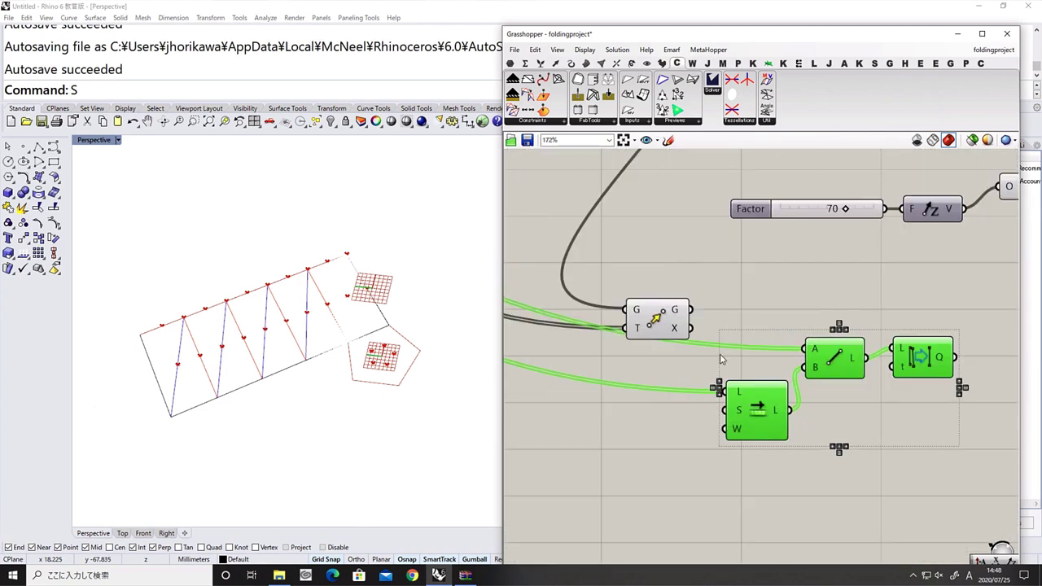
Feed the moved points into the copied Line and Shift List, and turn off the preview of the Move and copied group
left_click_drag(793, 345, 804, 348)
left_click_drag(936, 426, 640, 288)
middle_click(662, 363)
left_click(661, 318)
Add a Curve Middle component for the copied group's lines and place it above the existing Curve Middle components
left_click(948, 308)
scroll(952, 306, "down", 3)
right_click_drag(952, 306, 724, 399)
double_click(780, 430)
key("Escape")
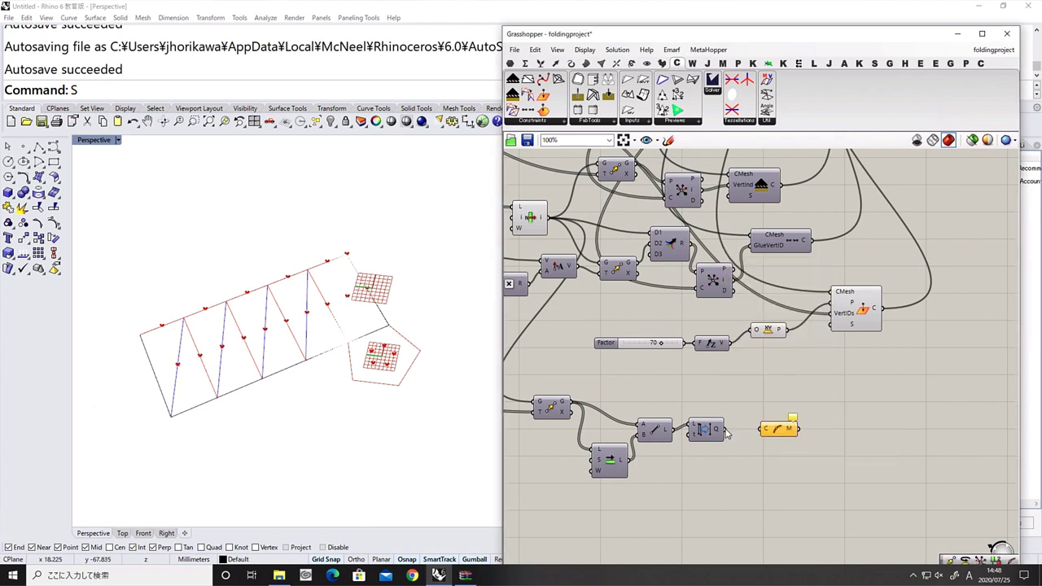
scroll(779, 430, "down", 3)
scroll(771, 334, "up", 5)
Duplicate the Closest Point and edge length constraint components for the new Curve Middle, and connect the constraint to the constraint Merge
left_click_drag(770, 328, 784, 244, "alt")
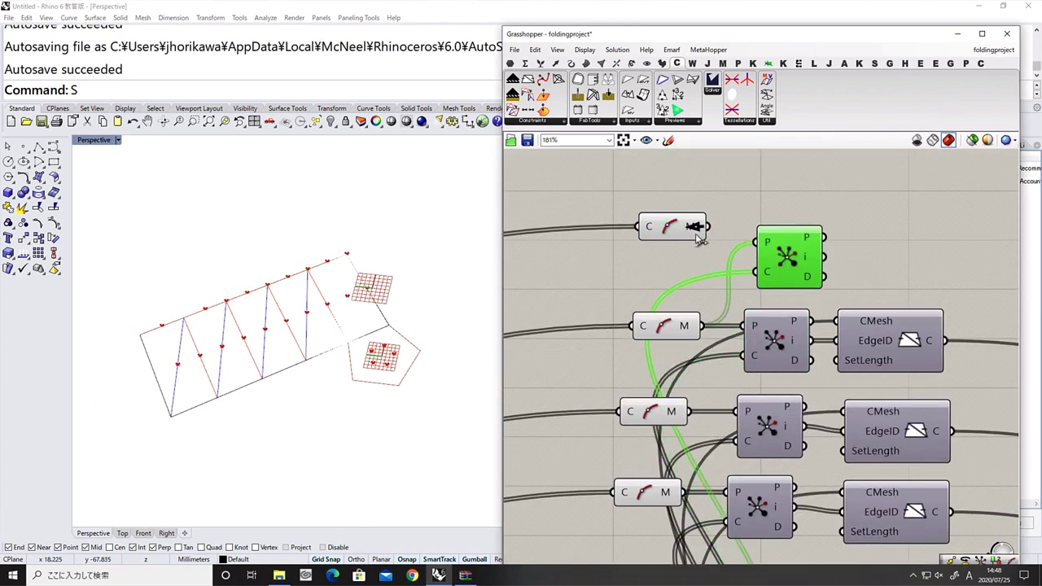
left_click_drag(851, 354, 851, 248, "alt")
left_click_drag(920, 254, 927, 275)
right_click_drag(958, 279, 818, 228)
scroll(826, 213, "down", 7)
scroll(822, 407, "up", 6)
scroll(736, 330, "up", 1)
Reposition the Toggle above the constraint Merge, and test folding and unfolding the strip with CraneSolver
left_click_drag(699, 300, 728, 292)
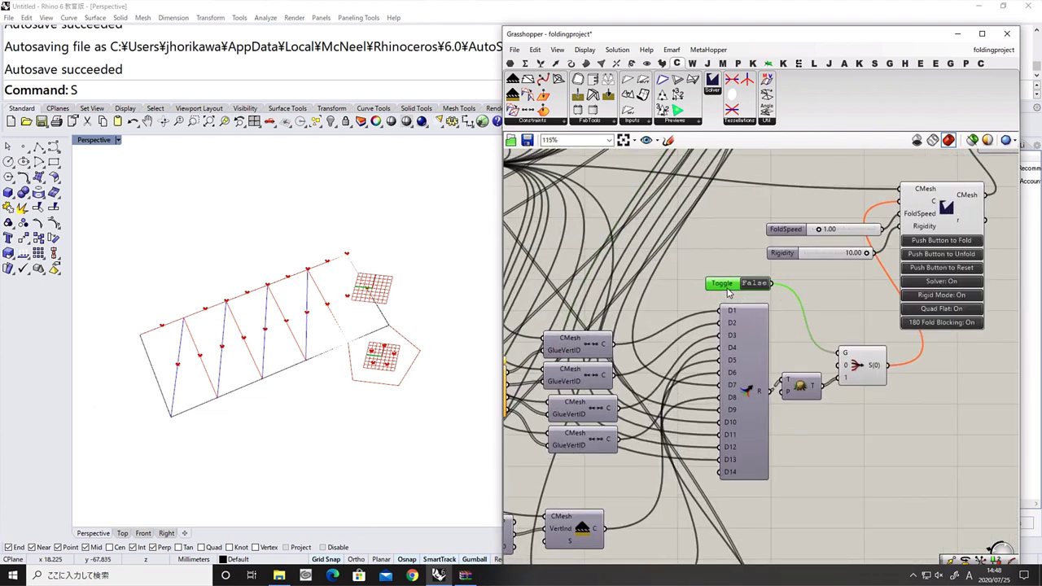
right_click_drag(921, 278, 837, 295)
scroll(836, 294, "up", 1)
left_click(858, 257)
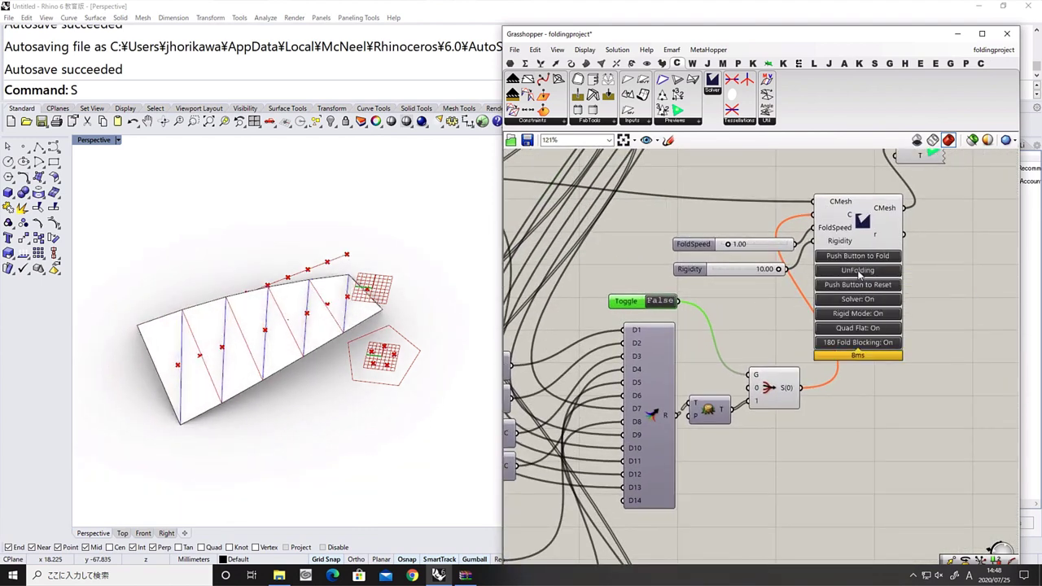
scroll(826, 338, "down", 5)
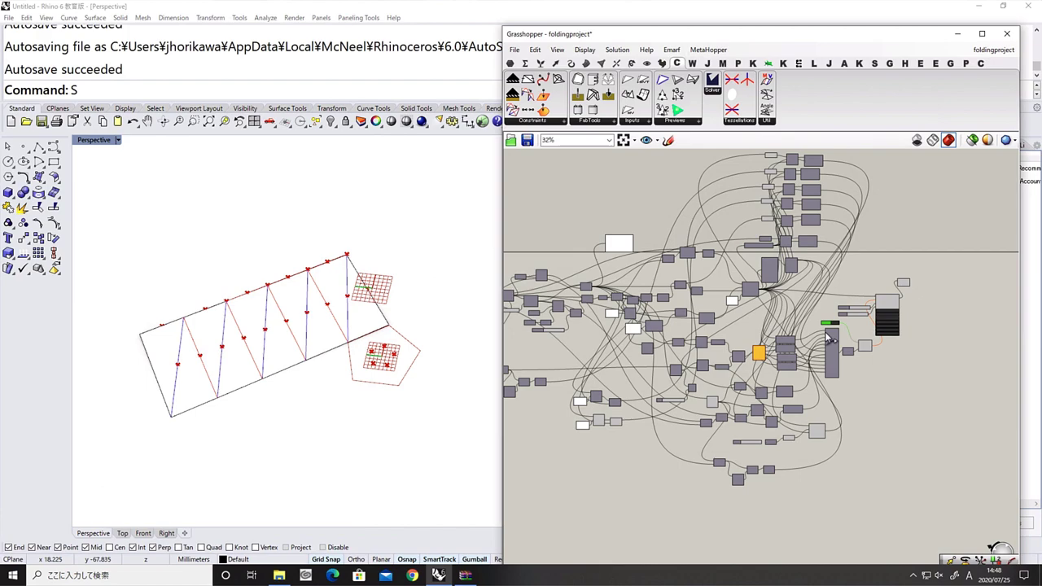
Examine the Polygon component and the Region Union that supplies the crease mesh boundary
scroll(676, 281, "up", 5)
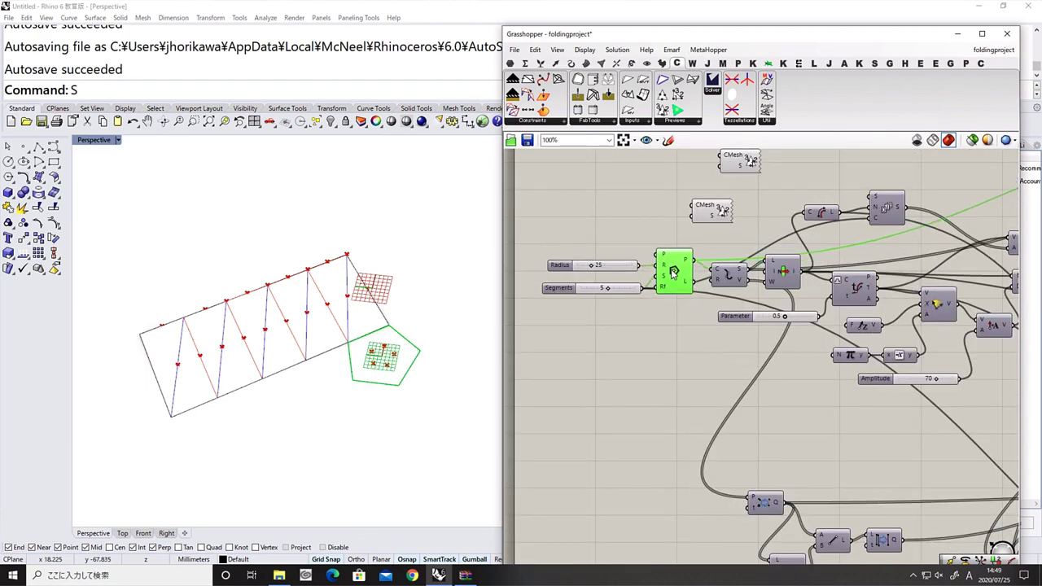
scroll(674, 272, "down", 4)
right_click_drag(797, 275, 677, 264)
scroll(883, 338, "up", 3)
scroll(893, 246, "down", 3)
right_click_drag(765, 171, 791, 244)
scroll(781, 323, "up", 3)
right_click_drag(578, 180, 725, 205)
left_click(723, 188)
middle_click(721, 185)
middle_click(730, 188)
left_click(765, 157)
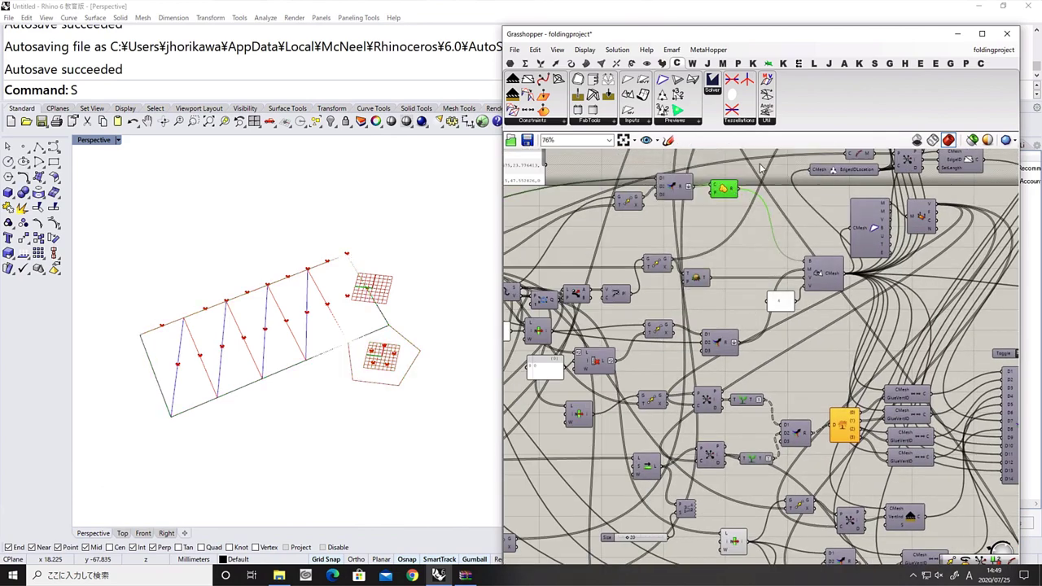
right_click_drag(698, 279, 776, 275)
right_click_drag(521, 296, 614, 286)
Move the Polygon component closer to its sliders and add a two-point Line component below it
scroll(613, 287, "up", 1)
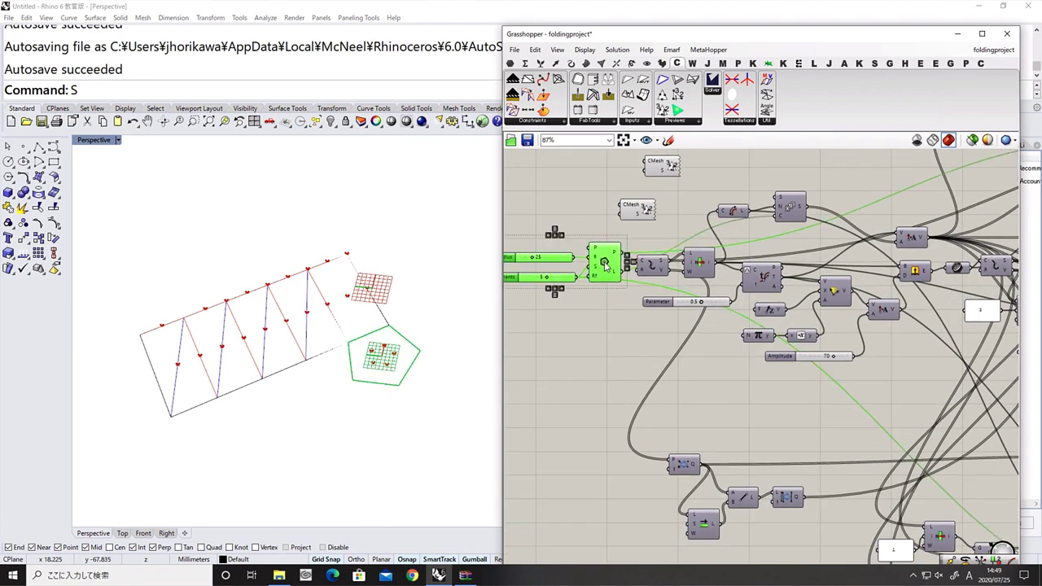
double_click(576, 345)
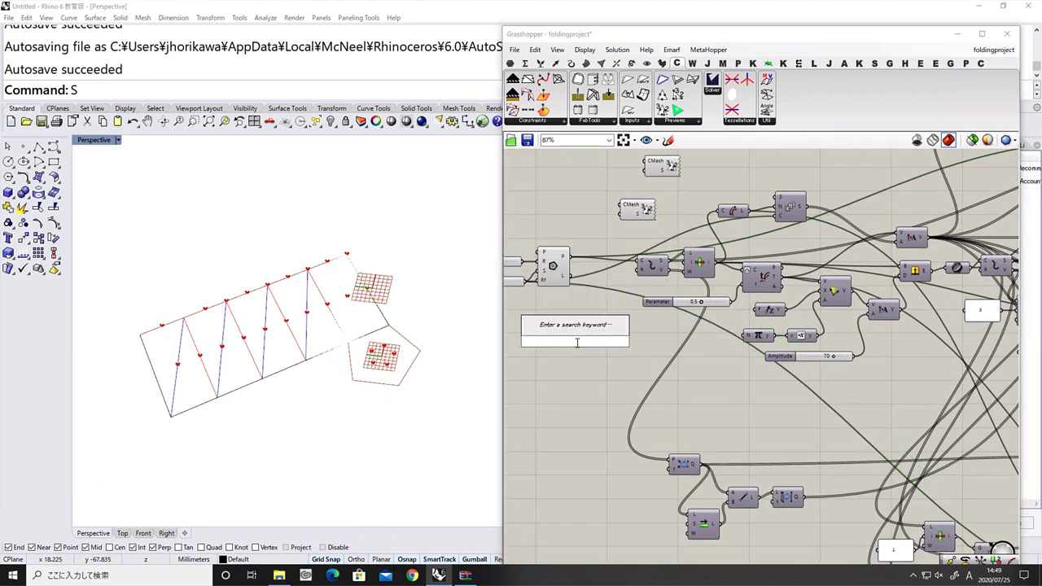
type("extru")
key("BackSpace")
key("BackSpace")
key("BackSpace")
key("BackSpace")
key("BackSpace")
type("line")
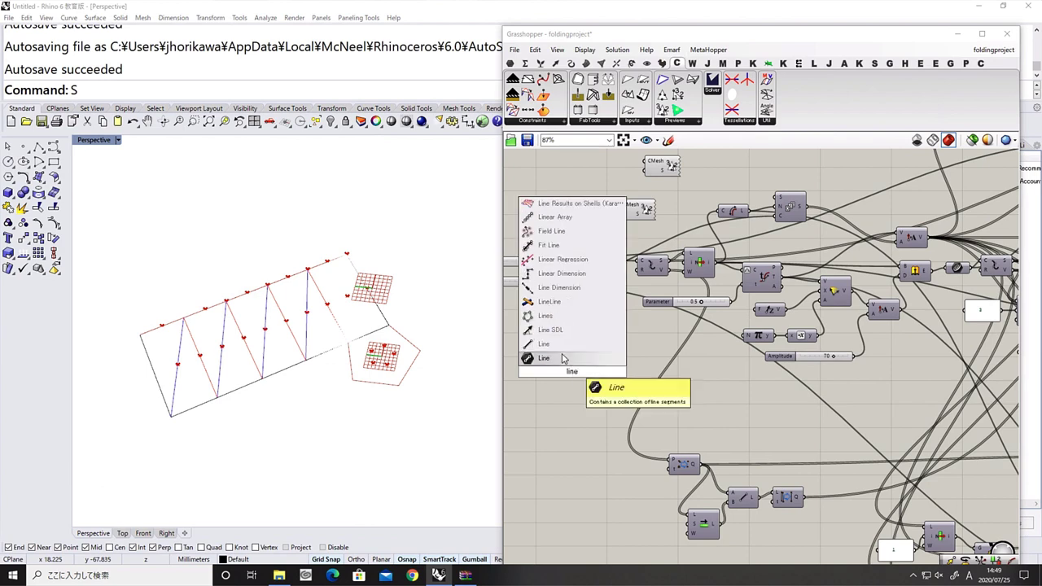
left_click(563, 353)
Add a Construct Point as the polygon's centre and connect it with the polygon's vertices through the Line component
double_click(622, 248)
type("costruct poin")
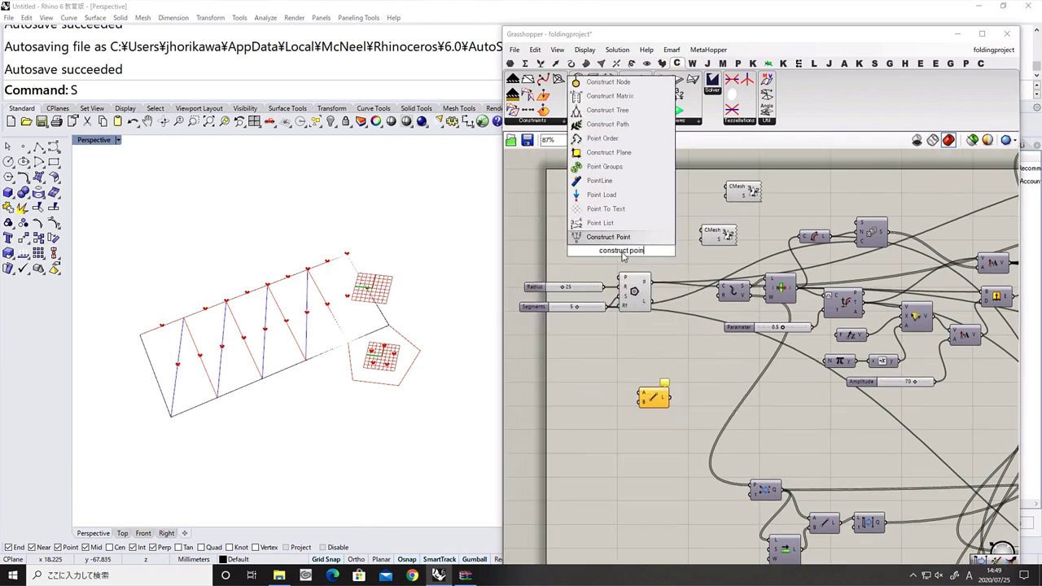
key("Return")
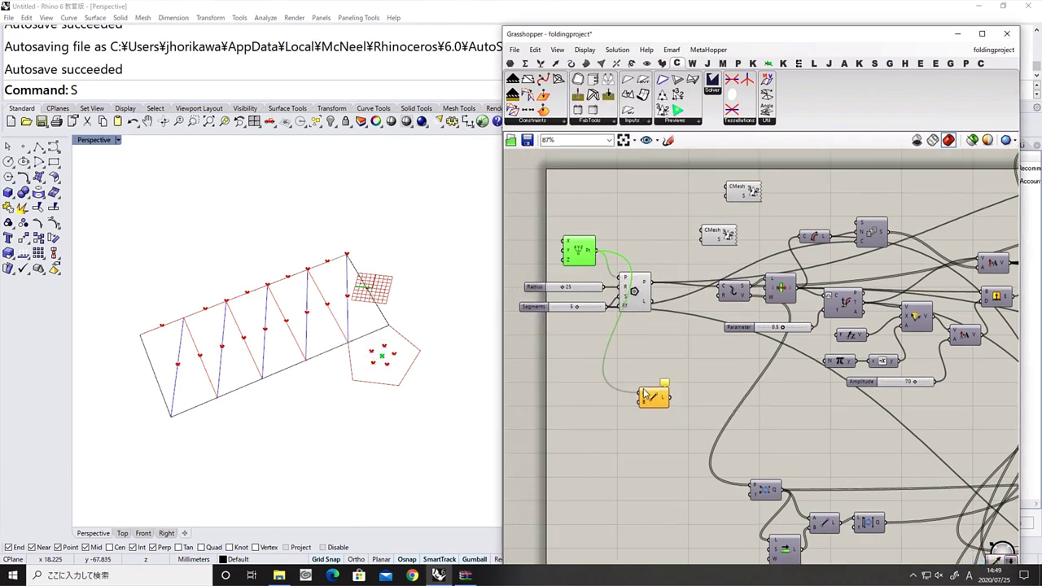
scroll(787, 417, "down", 5)
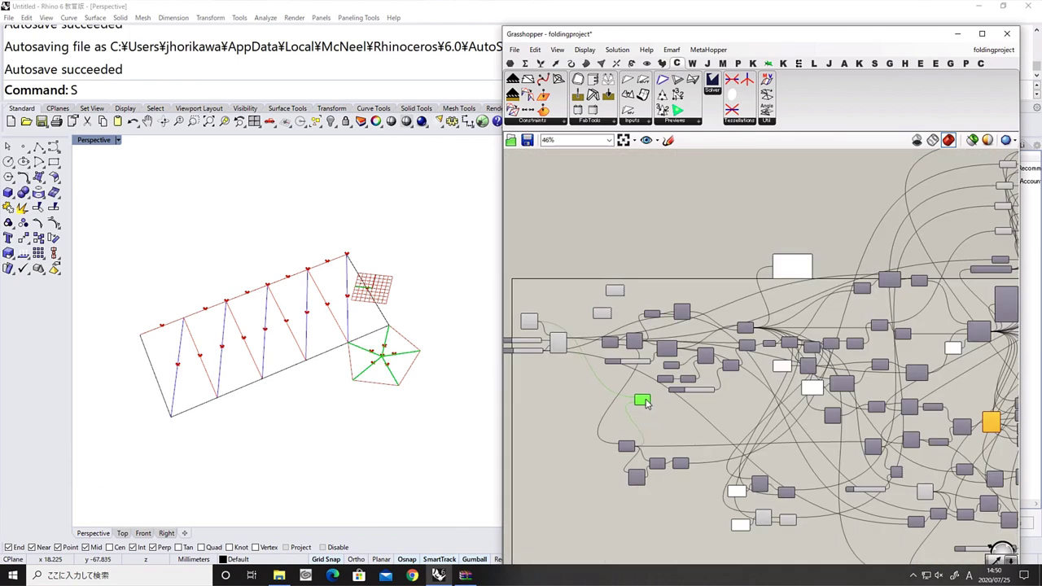
Examine the crease mesh component's Mountain and Maximum Valence inputs and the panel supplying the valence of 4
scroll(768, 369, "up", 5)
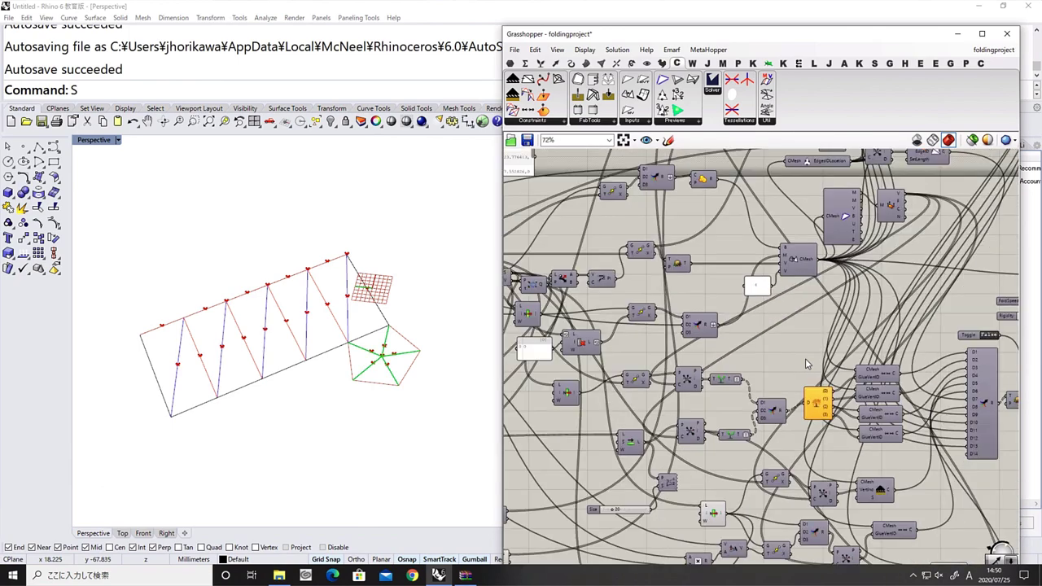
scroll(777, 330, "down", 2)
scroll(702, 317, "up", 3)
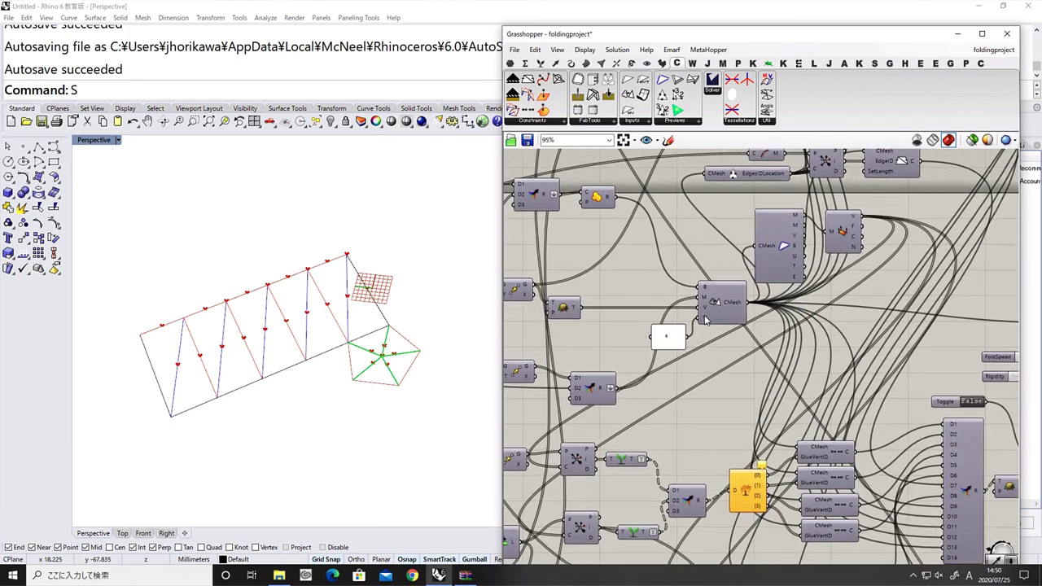
double_click(663, 352)
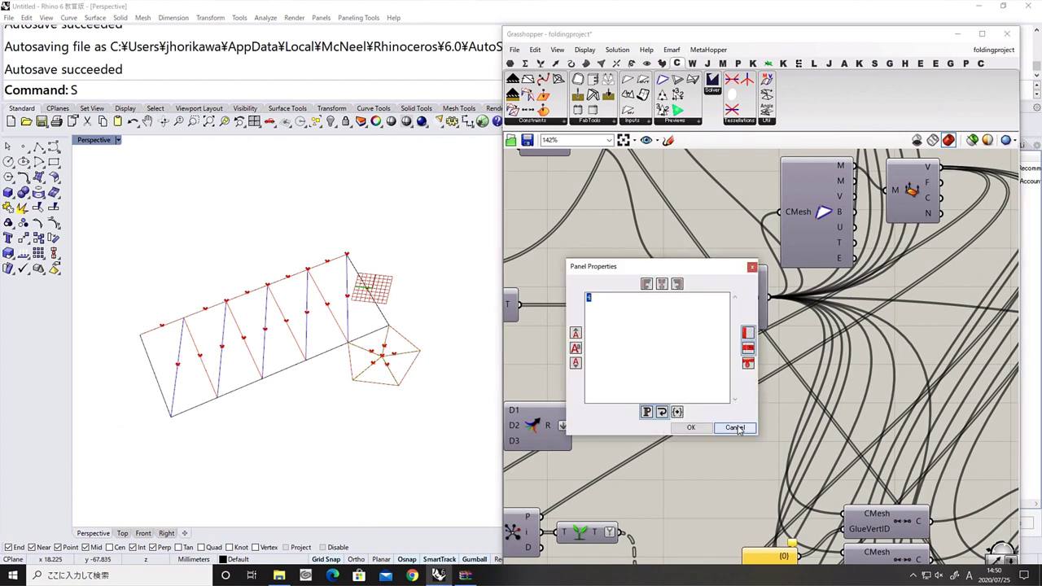
left_click(735, 428)
double_click(663, 351)
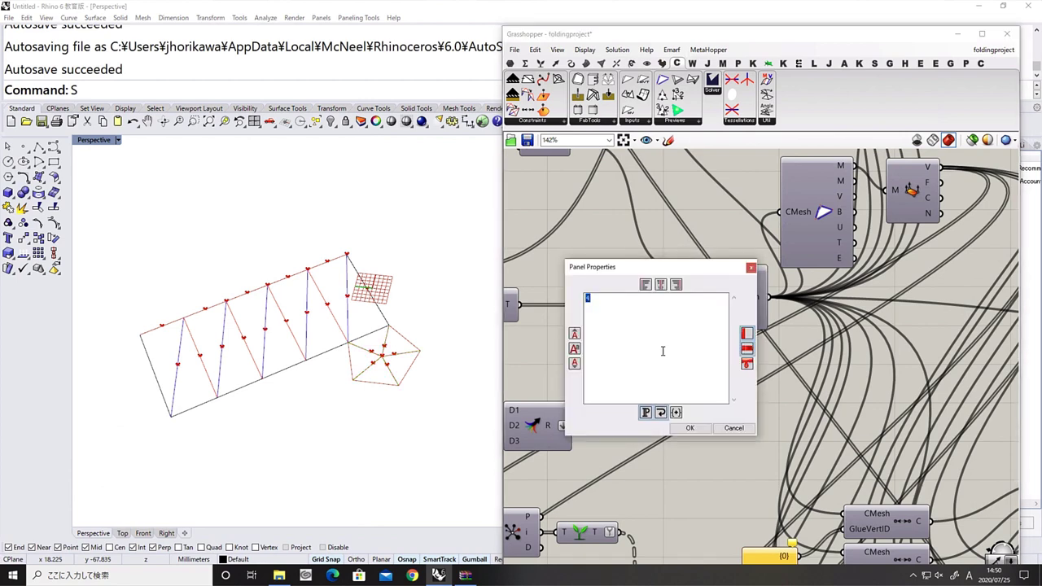
left_click(734, 427)
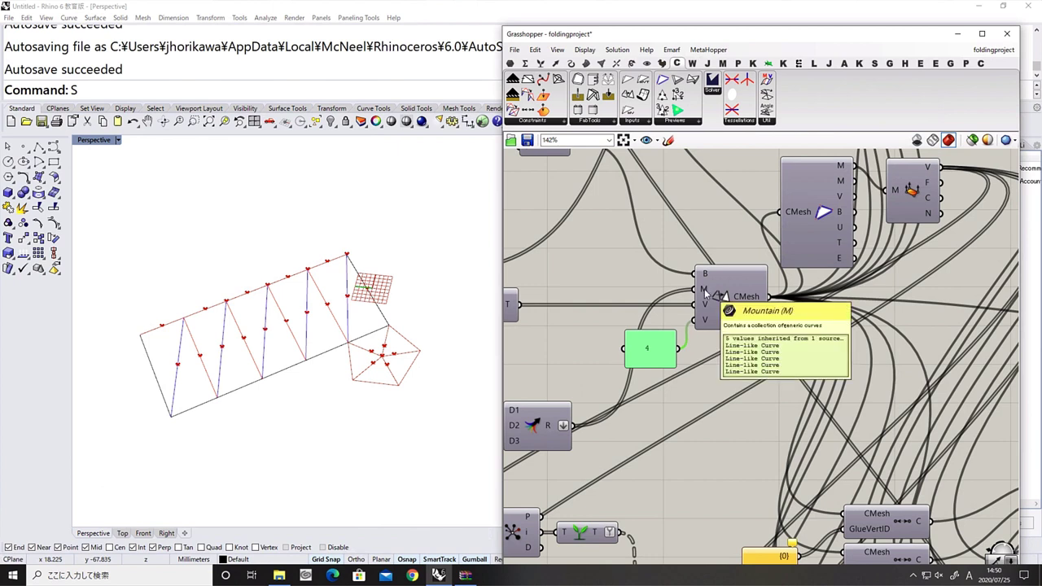
mouse_move(707, 326)
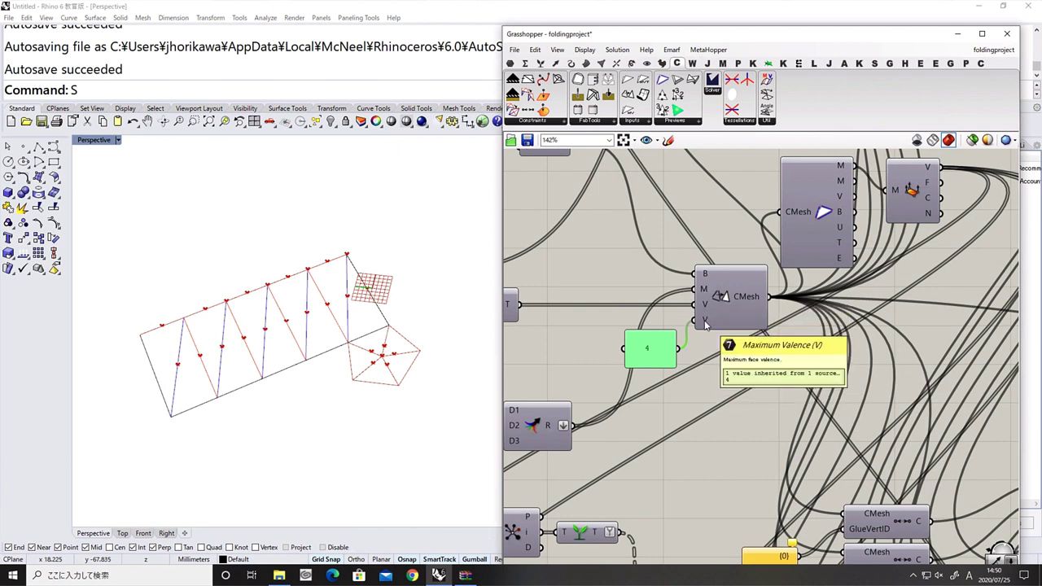
double_click(663, 351)
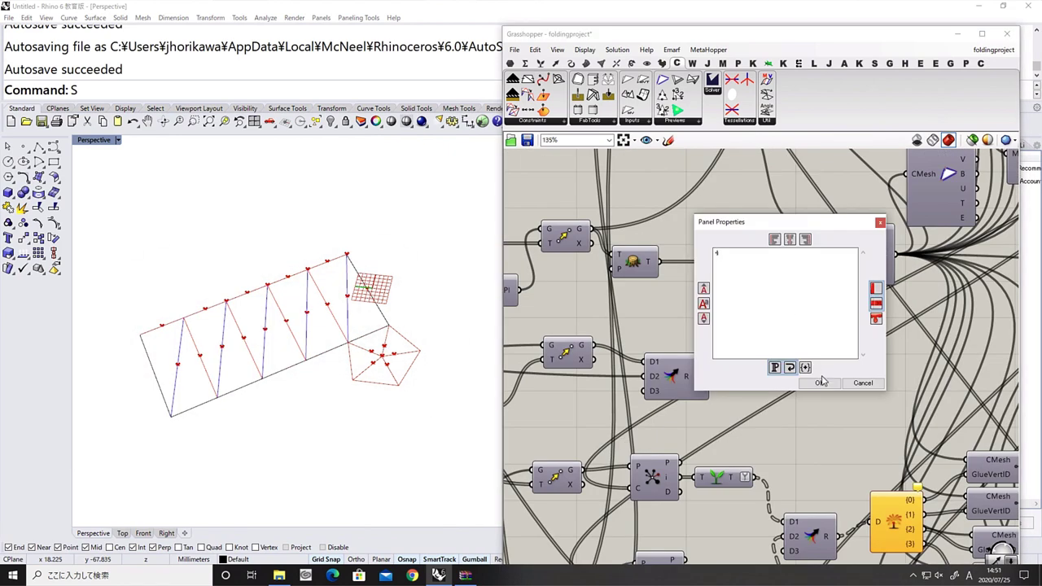
left_click(821, 382)
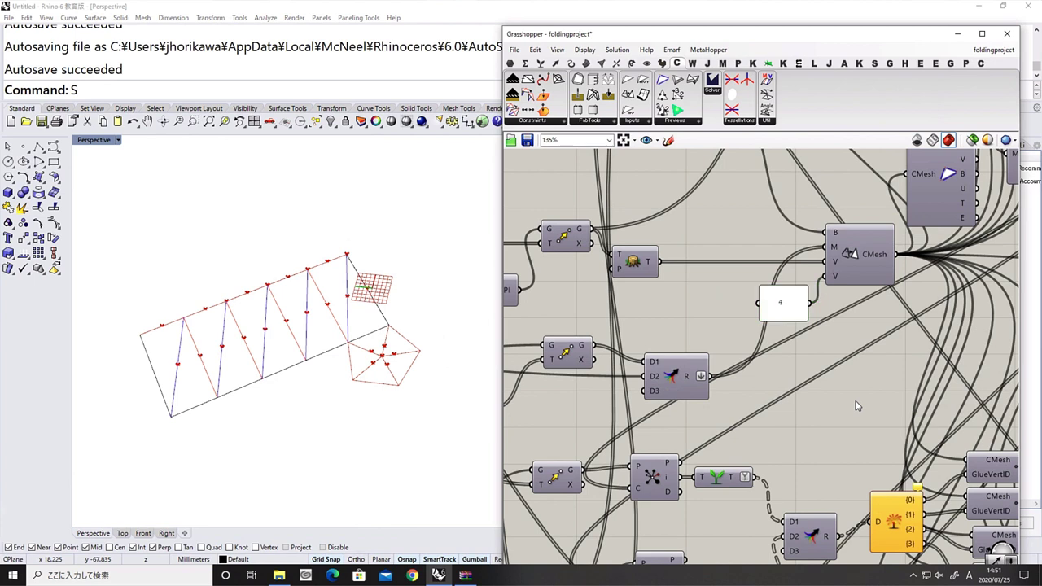
Add a Merge that combines the Region Union outline with the centre-to-vertex lines for the crease mesh's Boundary input
mouse_move(834, 234)
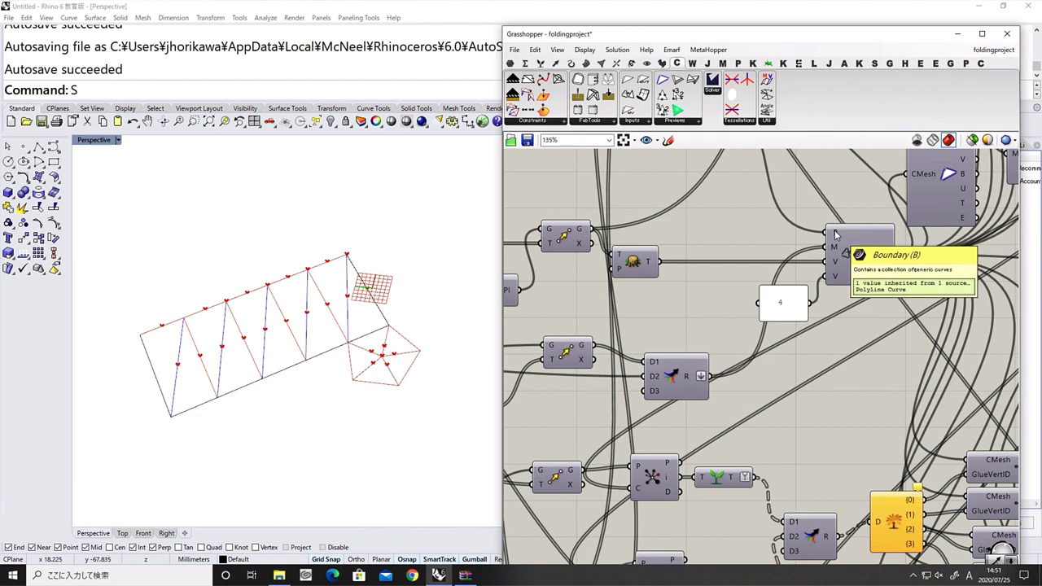
right_click_drag(834, 235, 852, 362)
double_click(758, 352)
type("merge")
left_click(751, 341)
left_click_drag(724, 233, 747, 344)
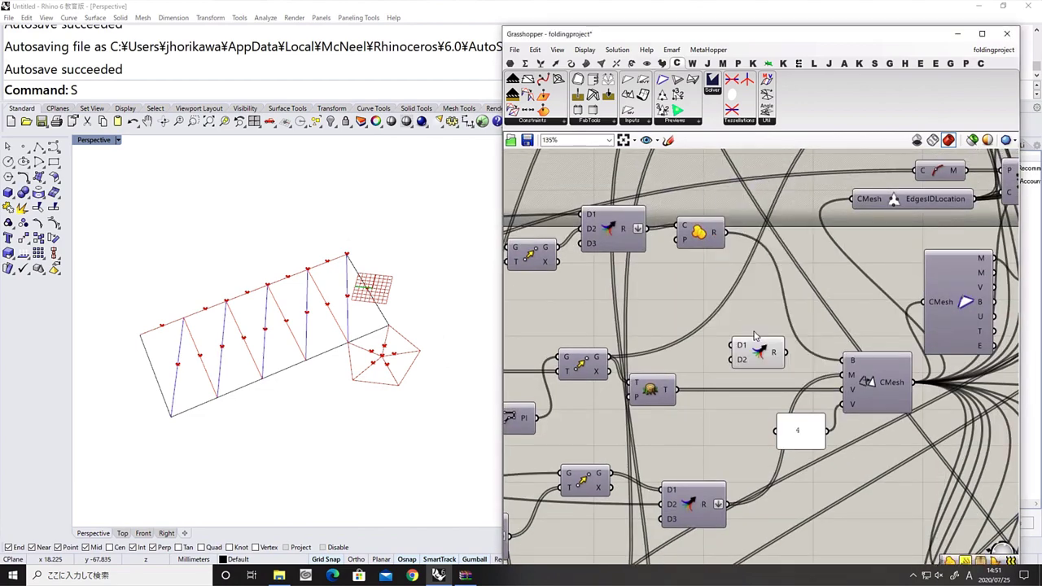
scroll(747, 344, "down", 3)
scroll(822, 276, "up", 5)
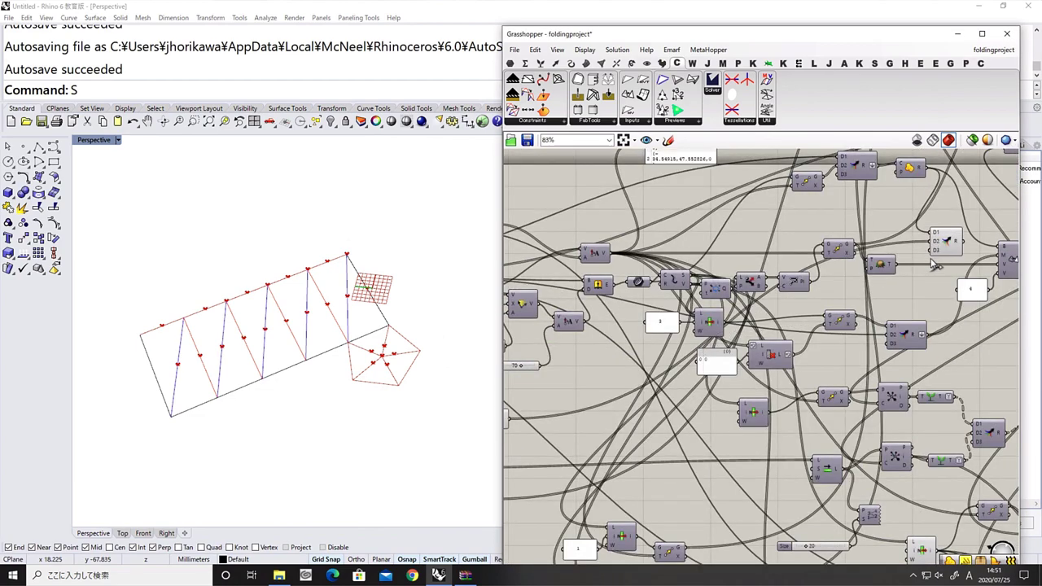
right_click(828, 270)
left_click(834, 301)
Fold the strip and its attached pentagon with CraneSolver
scroll(834, 301, "down", 5)
scroll(890, 284, "up", 4)
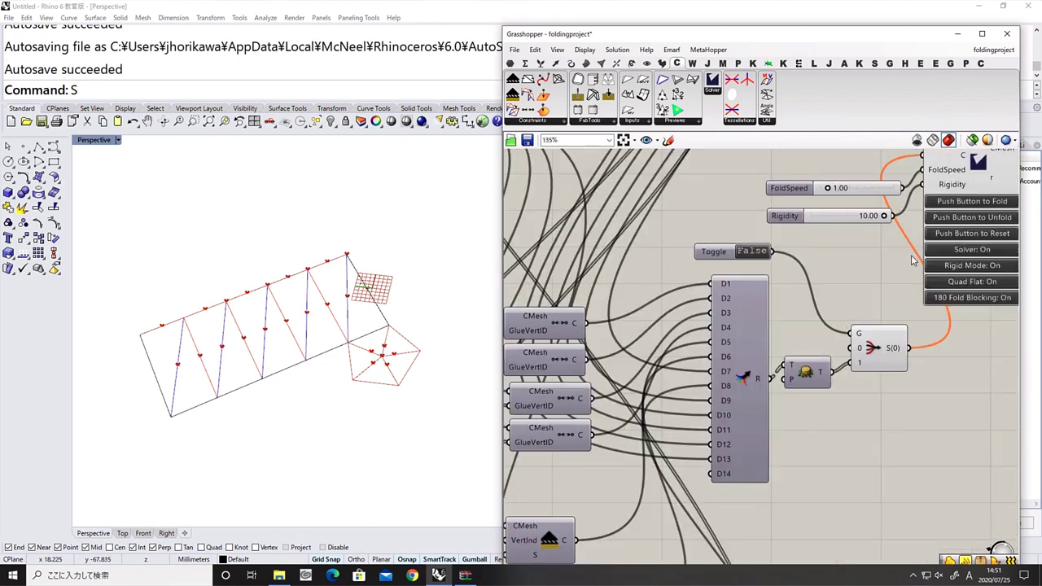
left_click(976, 206)
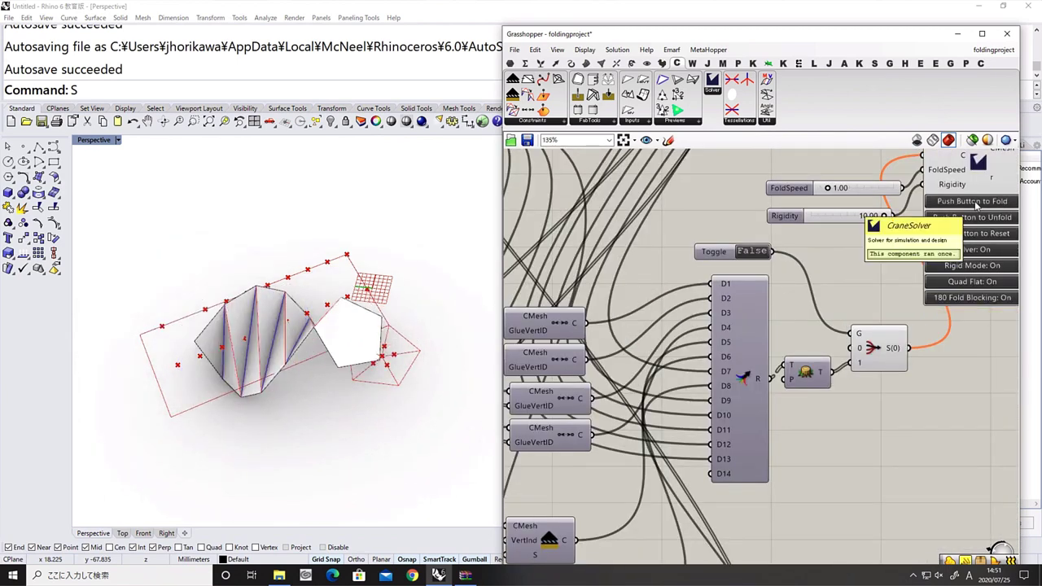
Turn off the preview of all geometry-building components that come before the crease mesh
scroll(547, 328, "down", 8)
left_click_drag(547, 328, 521, 373)
middle_click(537, 367)
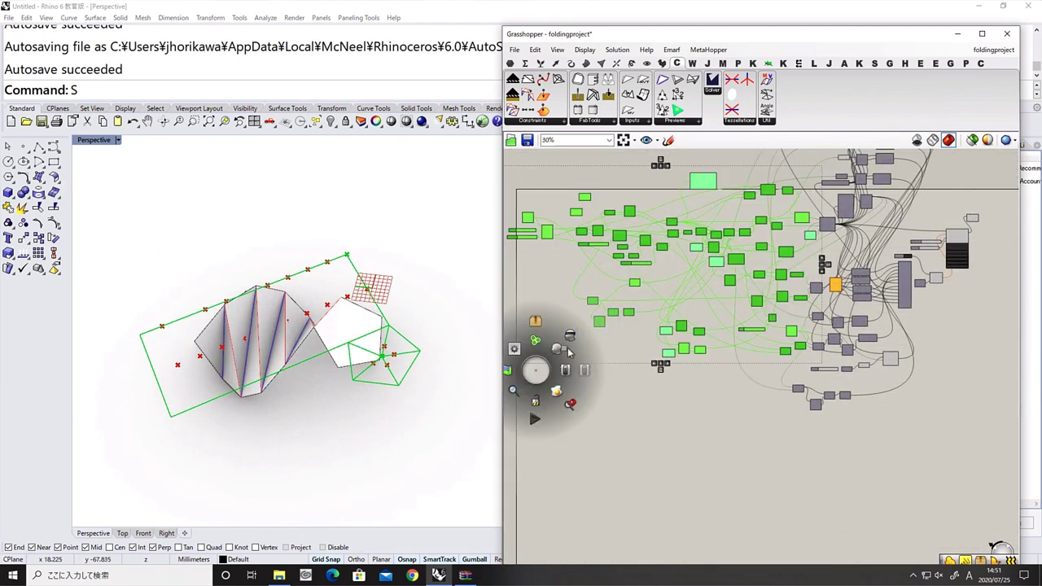
left_click(518, 348)
right_click_drag(788, 344, 727, 360)
left_click(726, 366)
scroll(871, 296, "up", 5)
scroll(867, 241, "down", 7)
scroll(817, 249, "up", 3)
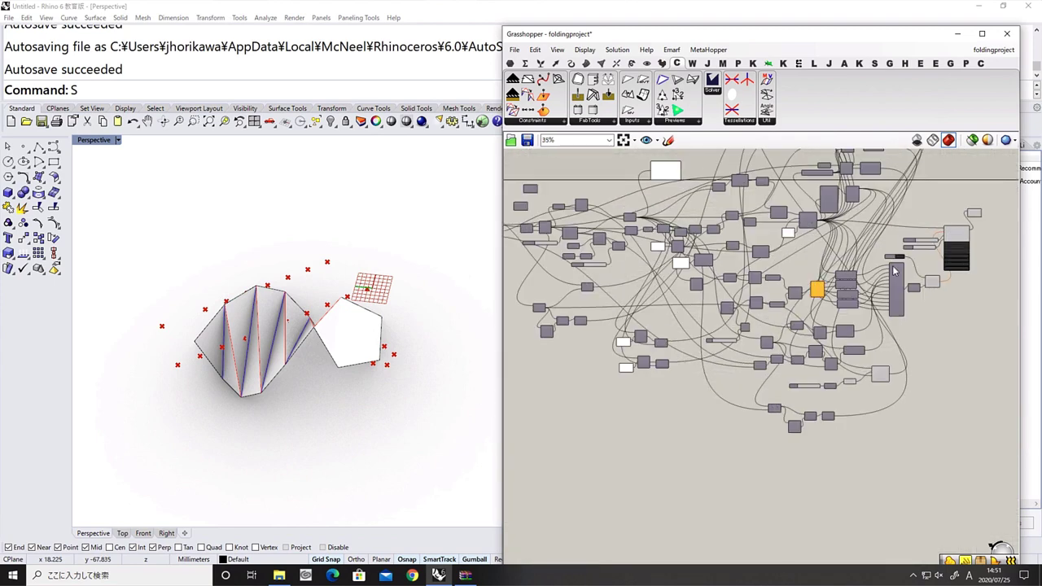
Reset CraneSolver to the flat crease pattern
scroll(888, 285, "up", 7)
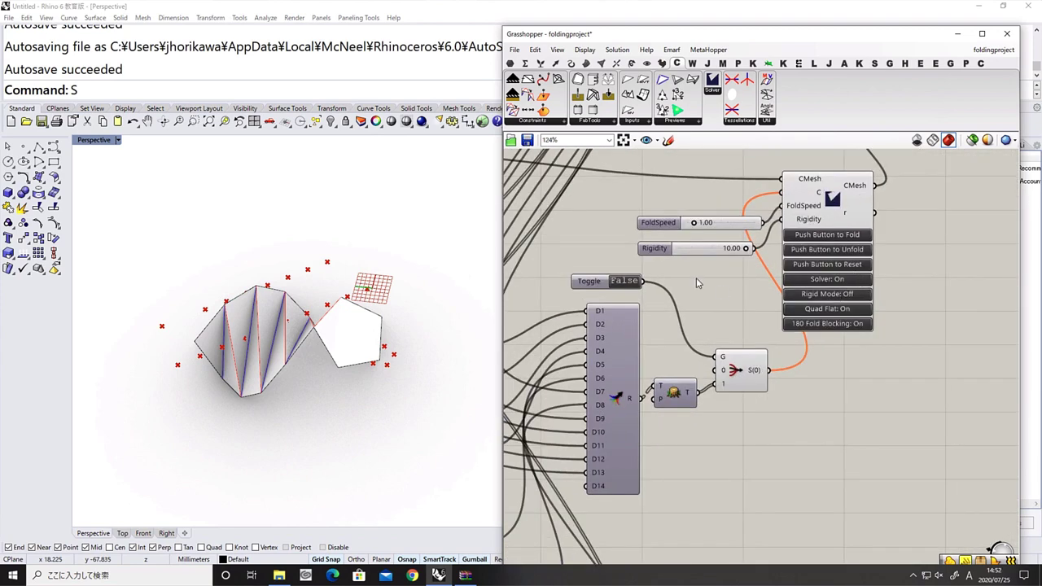
double_click(623, 281)
left_click(846, 268)
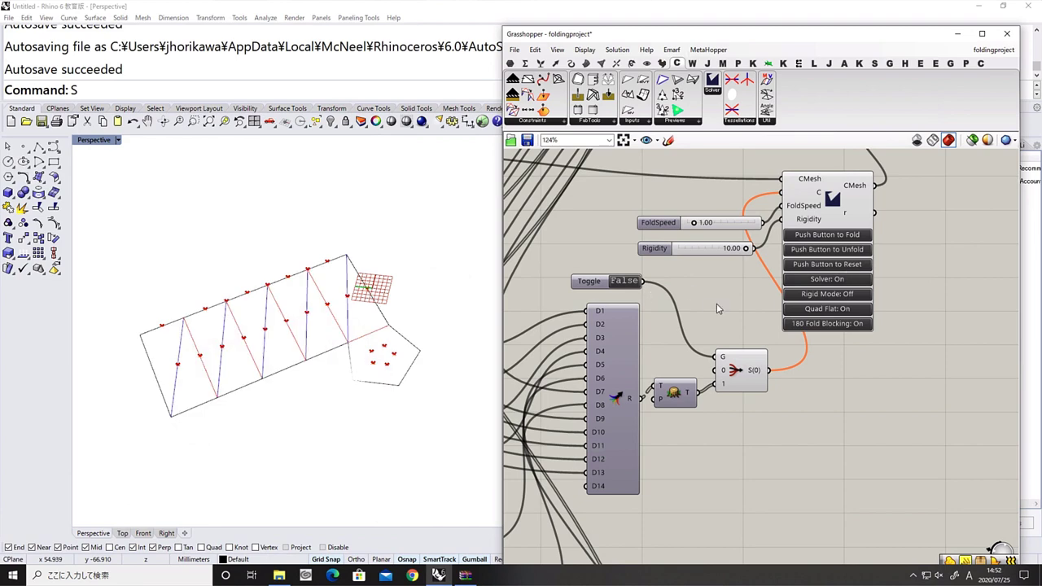
Turn off the preview of the remaining point components, including the Curve Middle components that feed the edge length constraints
scroll(711, 308, "down", 5)
right_click_drag(711, 308, 887, 283)
left_click_drag(835, 478, 757, 414)
left_click(635, 472)
right_click_drag(585, 406, 881, 446)
right_click_drag(936, 269, 617, 428)
left_click_drag(702, 185, 748, 321)
middle_click(738, 358)
left_click(767, 380)
right_click_drag(768, 380, 767, 272)
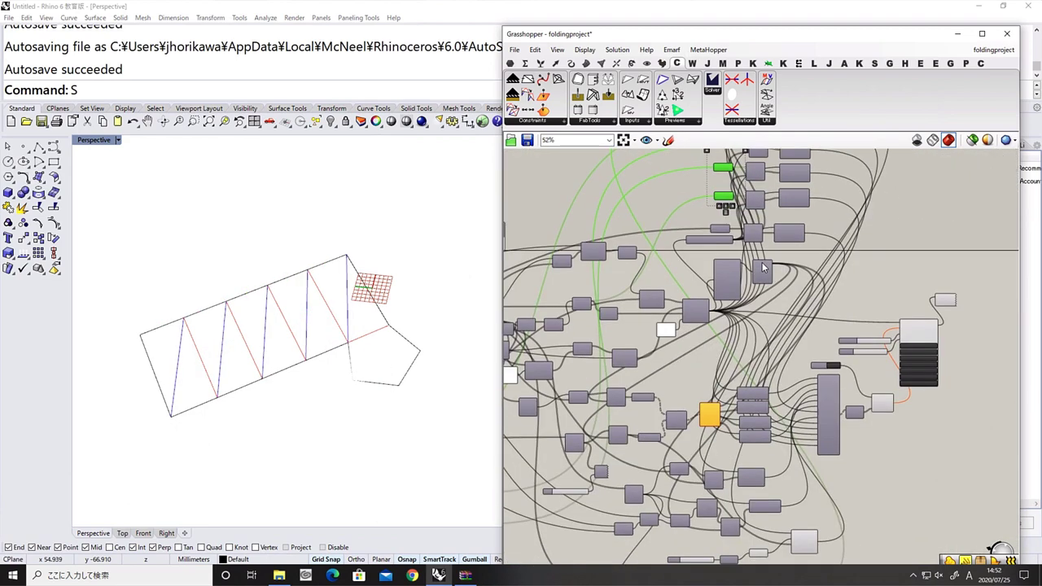
Turn on Rigid Mode in CraneSolver and fold the model
scroll(938, 345, "up", 4)
right_click_drag(938, 345, 818, 308)
left_click(787, 283)
scroll(794, 356, "up", 2)
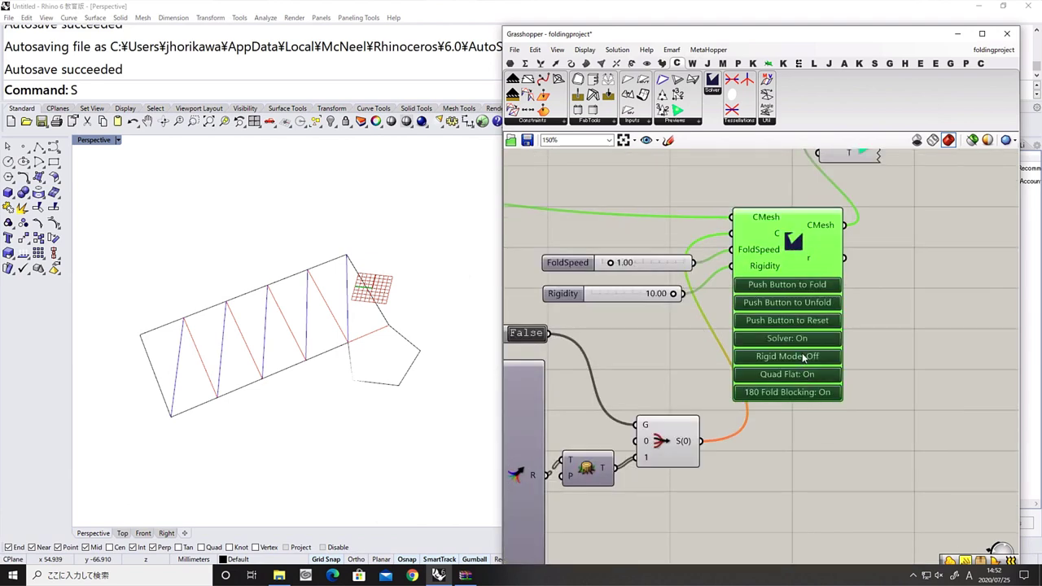
left_click(785, 284)
Set the constraint Toggle to True and Rigid Mode to off, and inspect the folded form from the side
left_click(299, 301)
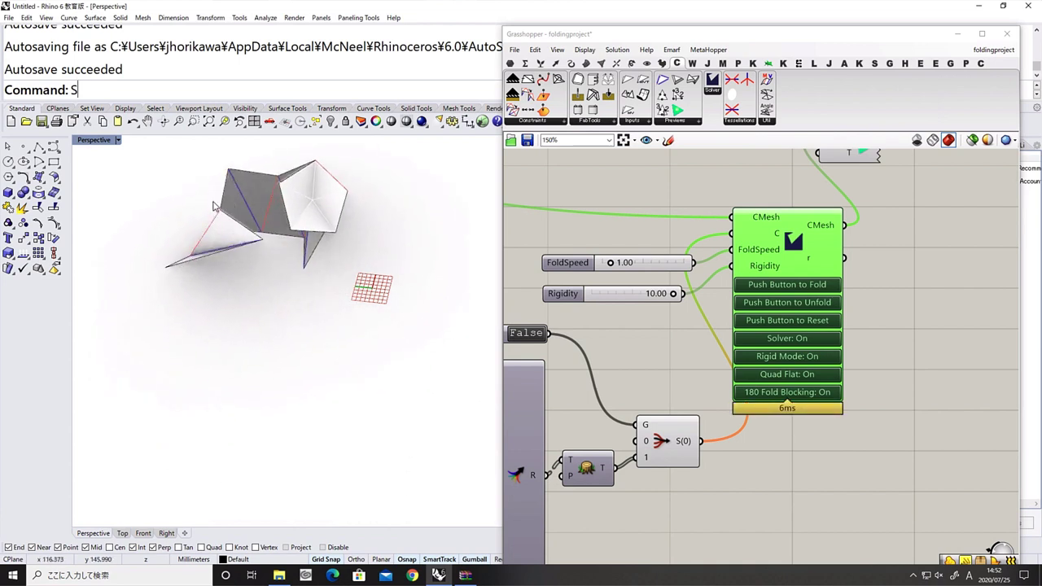
right_click_drag(214, 207, 392, 203)
right_click_drag(393, 204, 319, 302, "shift")
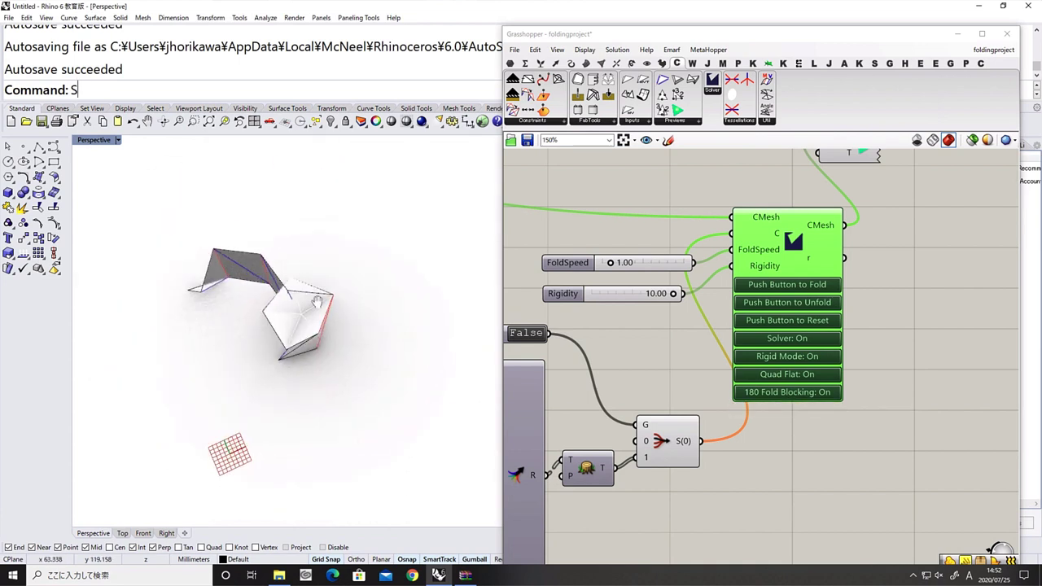
right_click_drag(194, 292, 270, 322)
right_click_drag(631, 370, 742, 328)
left_click(640, 293)
right_click_drag(444, 330, 282, 362)
scroll(367, 349, "up", 4)
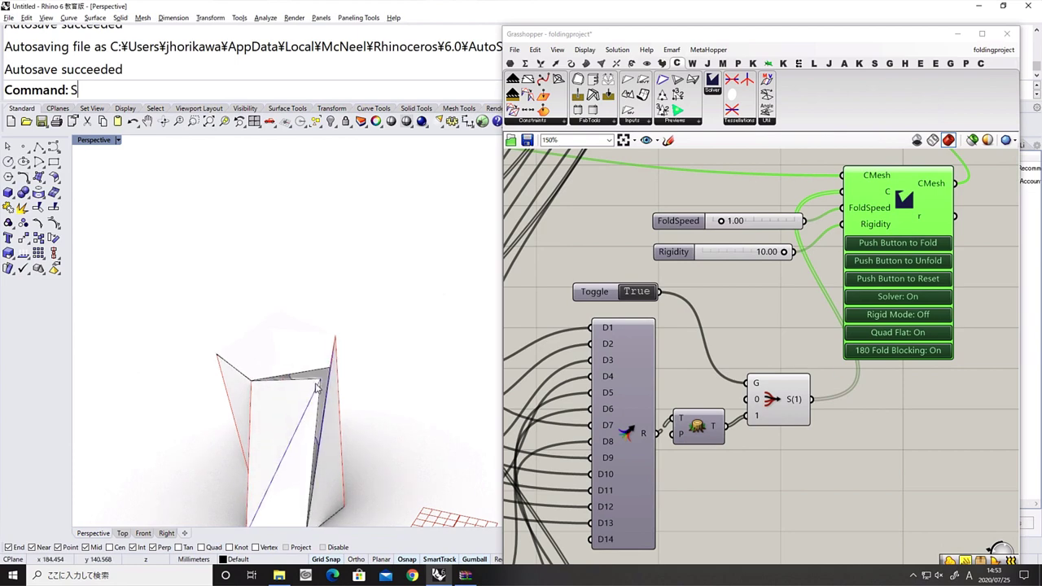
Add a Developable constraint component and connect its C output to the free D14 input of the constraint Merge
right_click_drag(358, 383, 332, 387)
right_click_drag(407, 397, 363, 321)
scroll(691, 325, "down", 5)
scroll(604, 424, "up", 5)
double_click(637, 360)
type("devel")
left_click(621, 346)
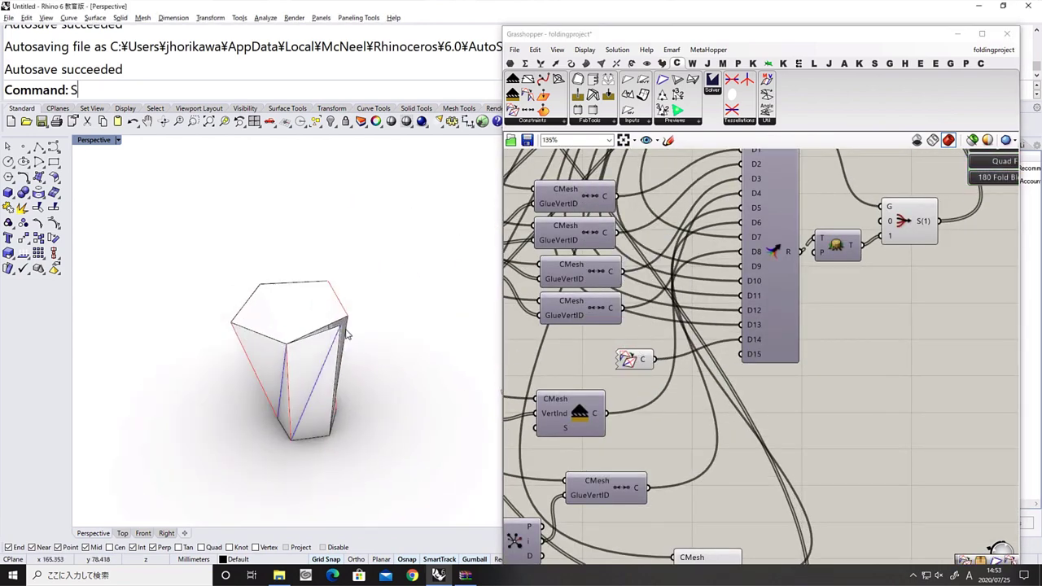
Pull upper vertices of the folded form to reshape it, and inspect the open seam from several angles
left_click_drag(348, 322, 363, 295)
left_click_drag(287, 345, 325, 418)
right_click_drag(376, 357, 362, 244)
left_click_drag(318, 365, 335, 405)
right_click_drag(364, 325, 386, 249)
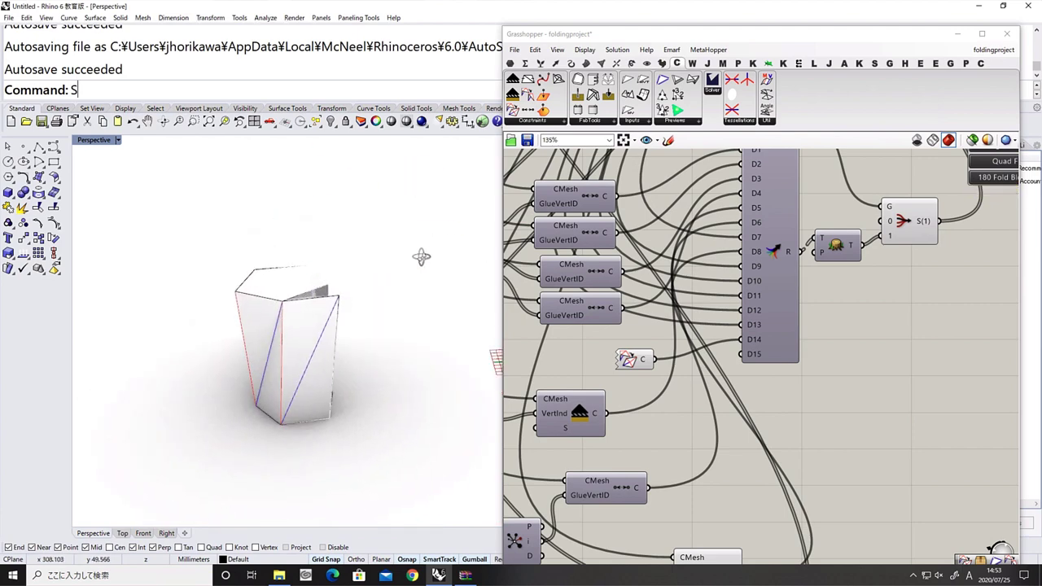
Reset CraneSolver to the flat crease pattern and set the constraint Toggle to False
scroll(773, 236, "down", 3)
right_click_drag(911, 163, 830, 293)
scroll(834, 292, "up", 1)
left_click(835, 303)
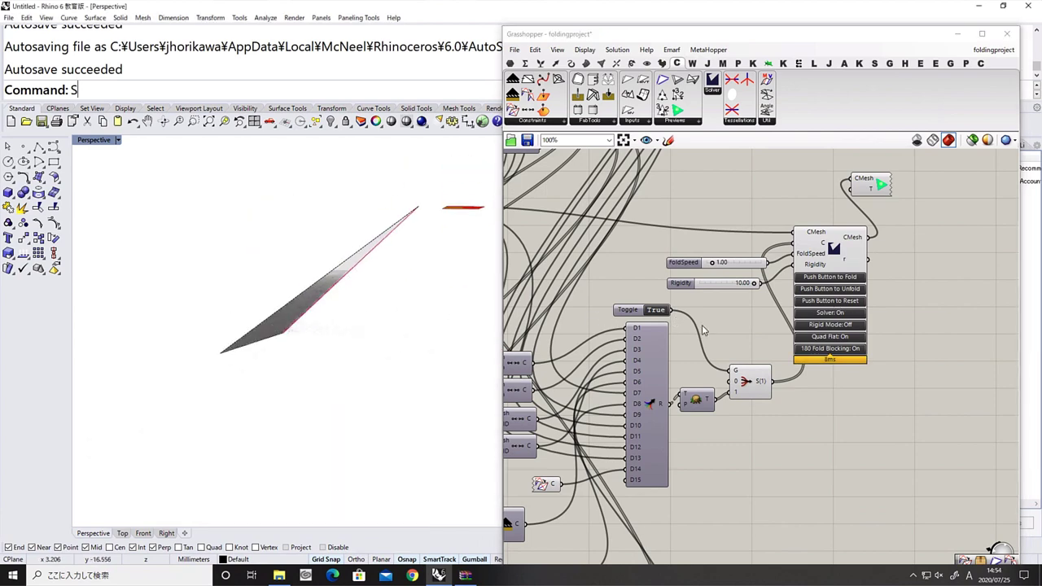
left_click(656, 310)
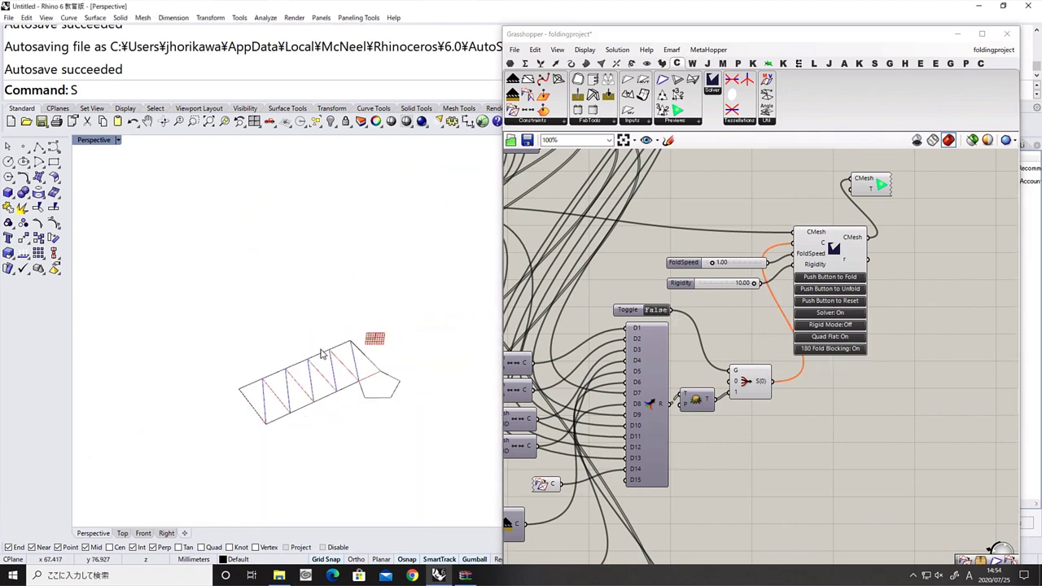
Duplicate a glue constraint component for another set of glue vertices and wire it into the constraint Merge
right_click_drag(312, 380, 297, 377)
scroll(620, 339, "down", 5)
right_click_drag(547, 370, 722, 260)
scroll(725, 259, "up", 6)
right_click(739, 246)
left_click(778, 318)
right_click_drag(853, 297, 802, 321)
left_click(802, 321)
left_click_drag(804, 324, 763, 365, "alt")
right_click_drag(891, 351, 784, 360)
scroll(893, 227, "up", 3)
left_click(622, 362)
scroll(883, 175, "up", 6)
scroll(890, 251, "down", 7)
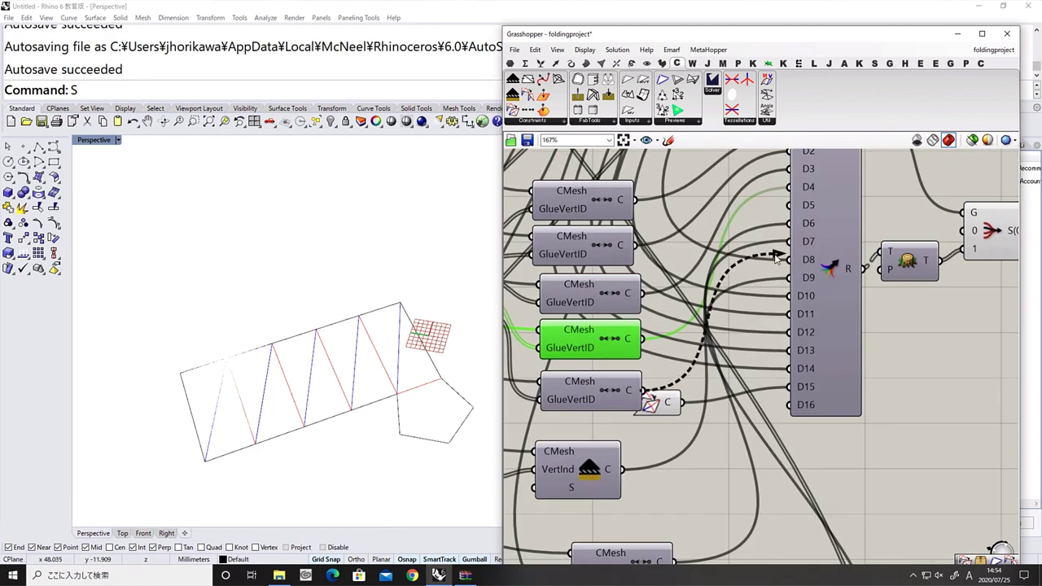
scroll(733, 298, "down", 2)
left_click(835, 406)
Turn on Rigid Mode in CraneSolver and fold the flat strip with its pentagon base
scroll(843, 391, "down", 1)
right_click_drag(853, 373, 782, 467)
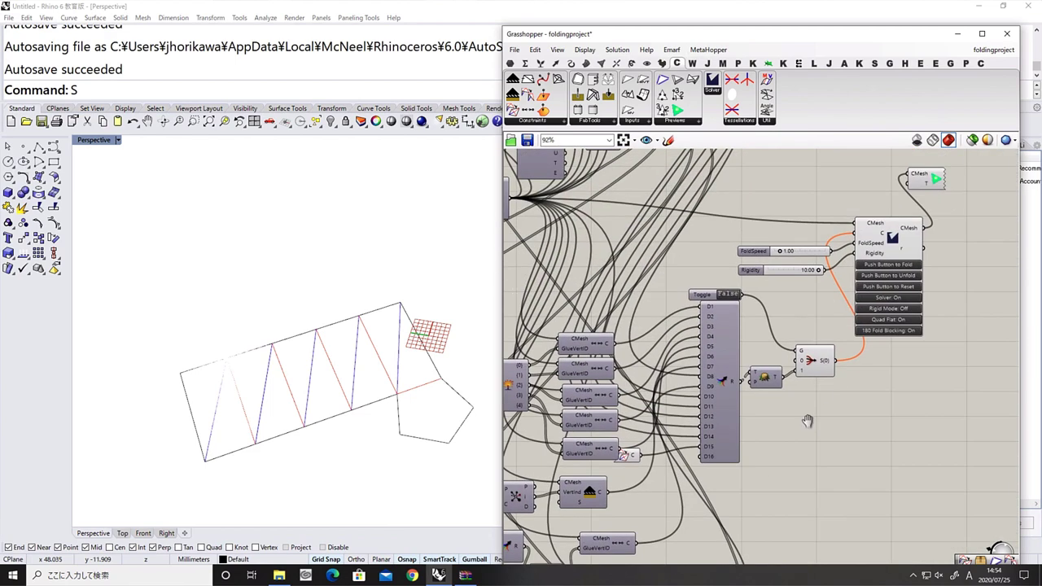
scroll(824, 371, "up", 1)
scroll(801, 286, "up", 3)
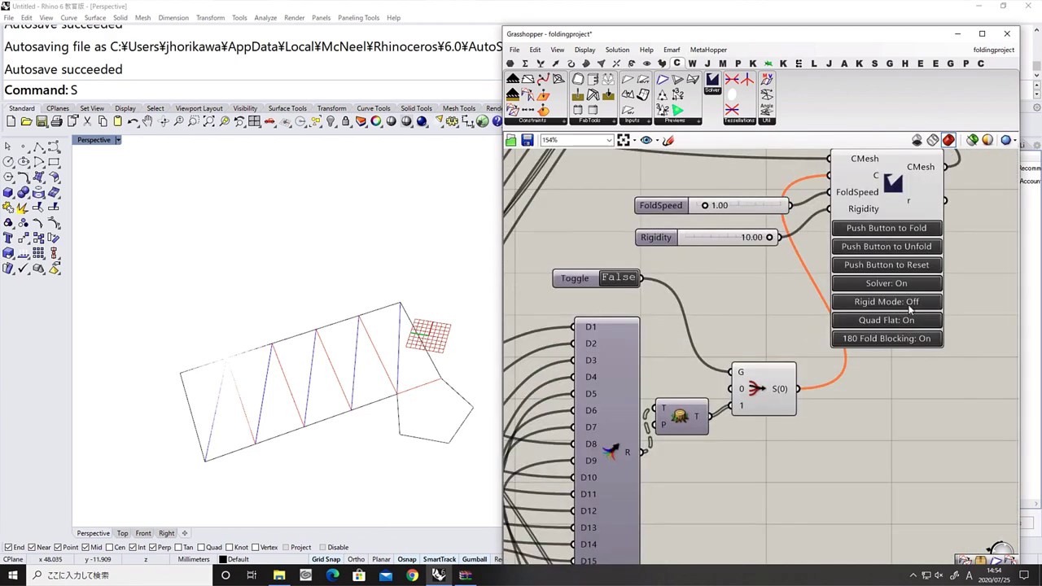
left_click(799, 277)
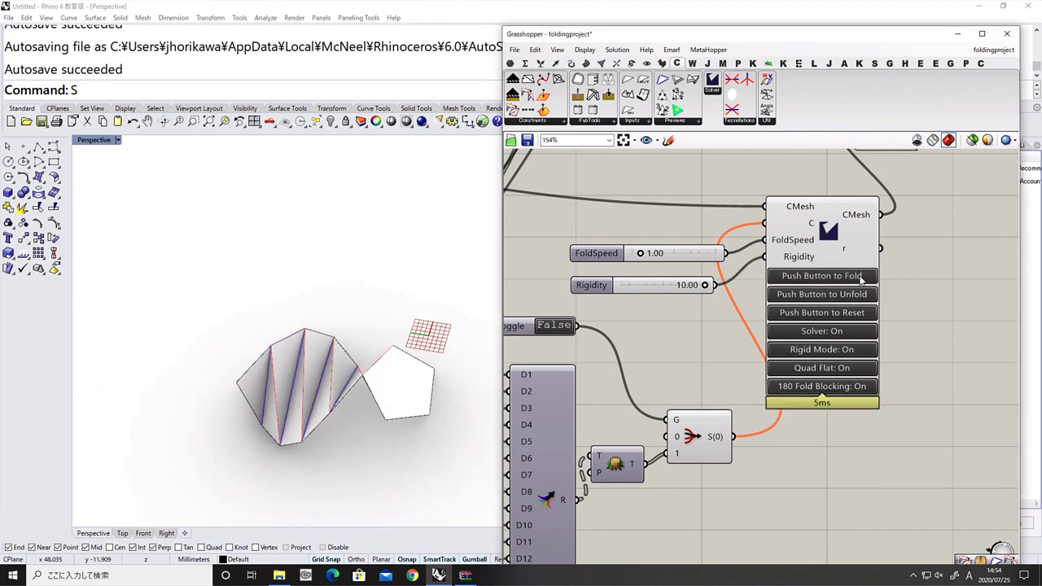
left_click(362, 372)
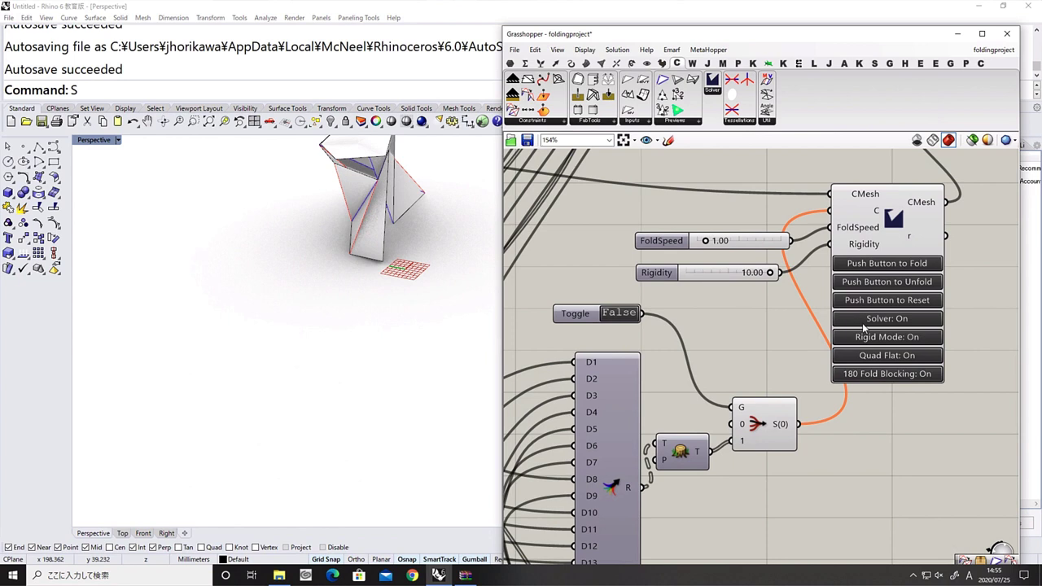
Turn off Rigid Mode, set the constraint Toggle to True, and inspect the closed twisted form from the side and above
left_click(879, 336)
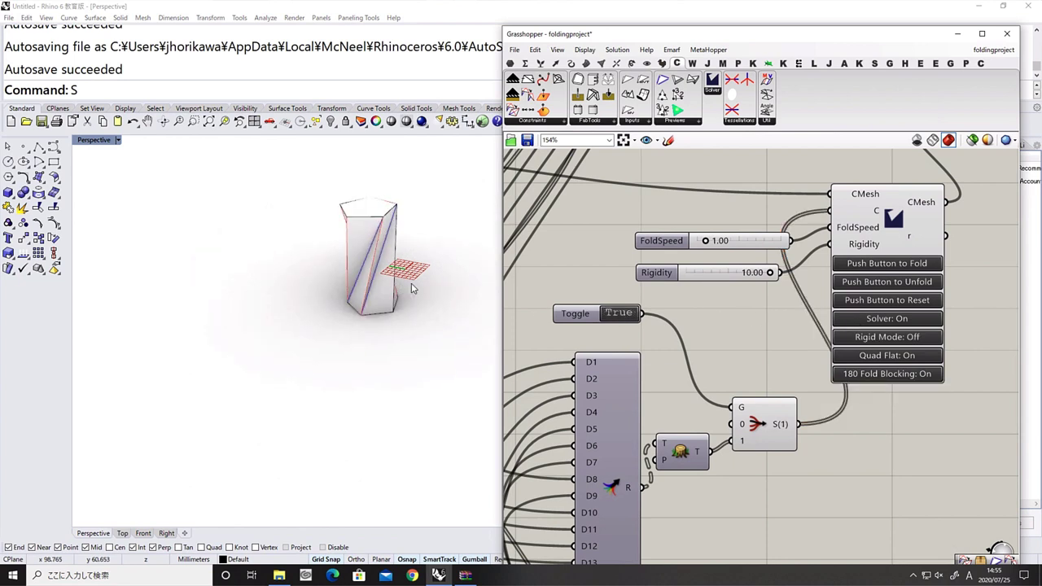
right_click_drag(398, 295, 442, 328)
scroll(406, 301, "up", 4)
right_click_drag(377, 263, 356, 309)
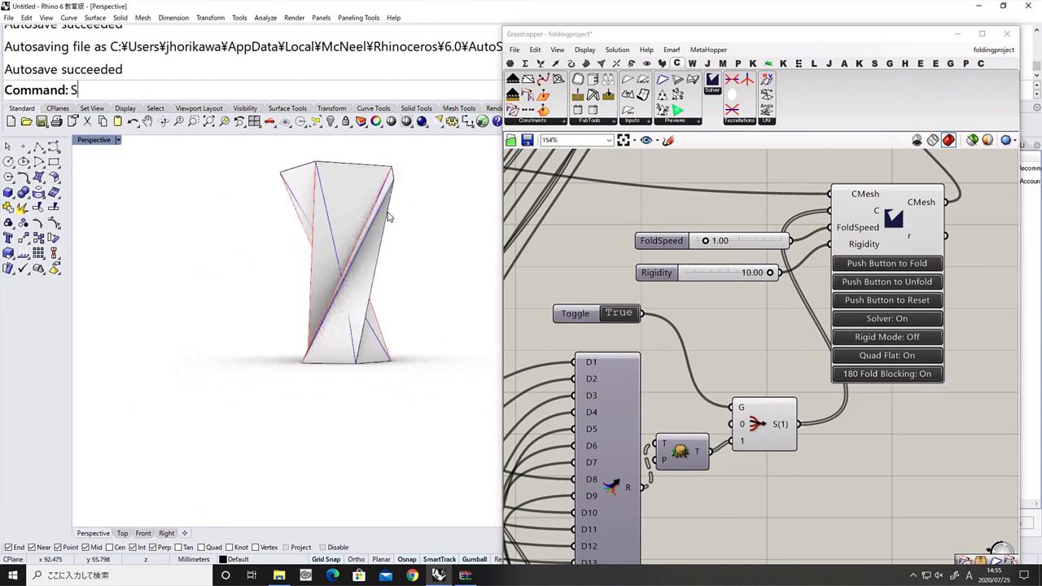
right_click_drag(448, 287, 427, 284)
Turn off the Solver option in CraneSolver to hold the current folded state
scroll(829, 306, "down", 1)
right_click_drag(828, 307, 706, 363)
left_click(777, 375)
right_click_drag(879, 282, 797, 324)
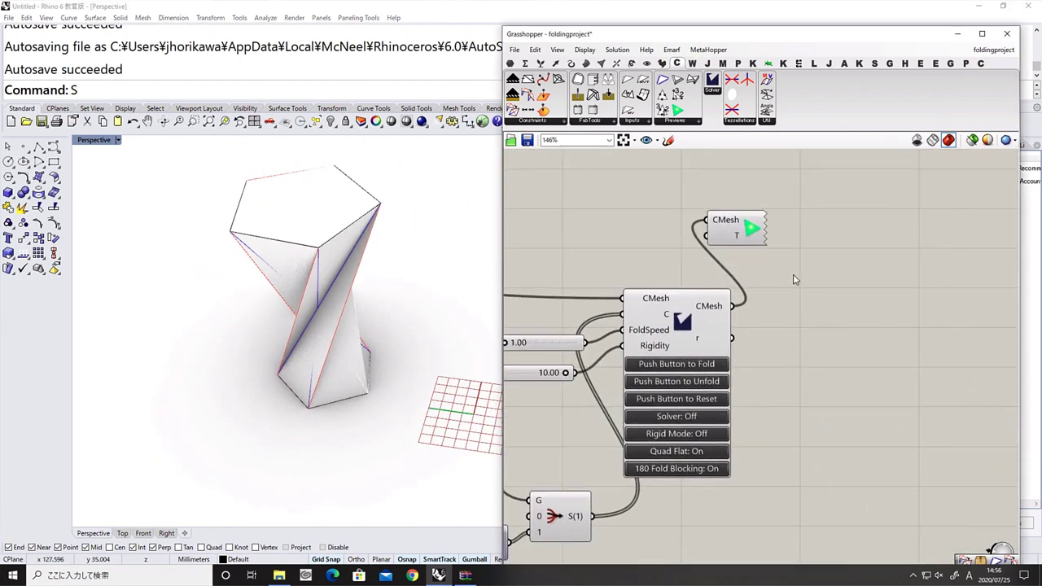
Add a component that deconstructs the solver's CMesh output and feed its mesh into a mesh-unrolling component
left_click_drag(766, 104, 847, 254)
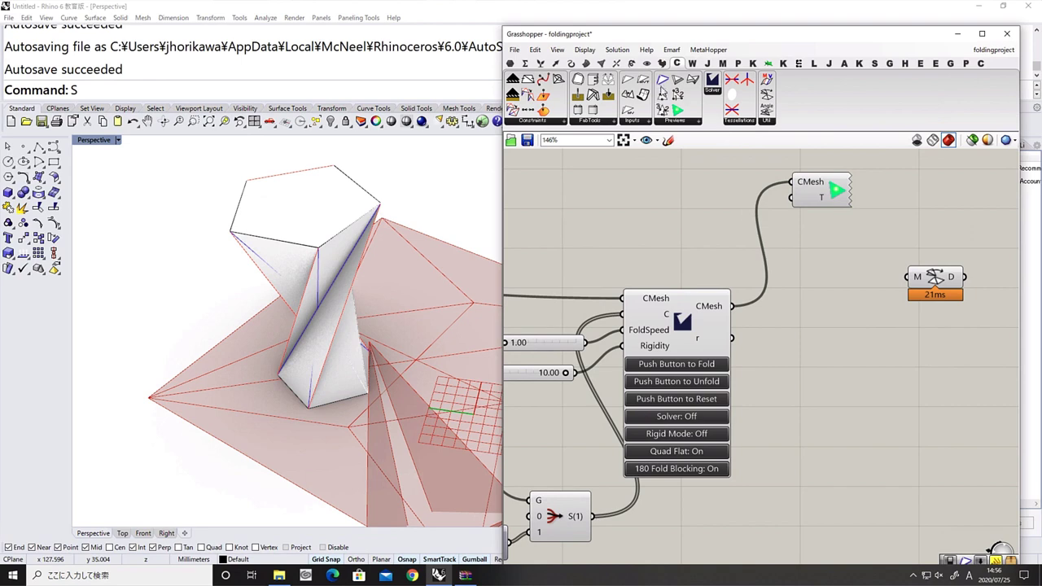
left_click_drag(663, 81, 797, 287)
left_click_drag(732, 306, 771, 281)
left_click_drag(848, 234, 928, 278)
scroll(428, 337, "down", 10)
right_click_drag(428, 337, 424, 371)
scroll(423, 370, "up", 4)
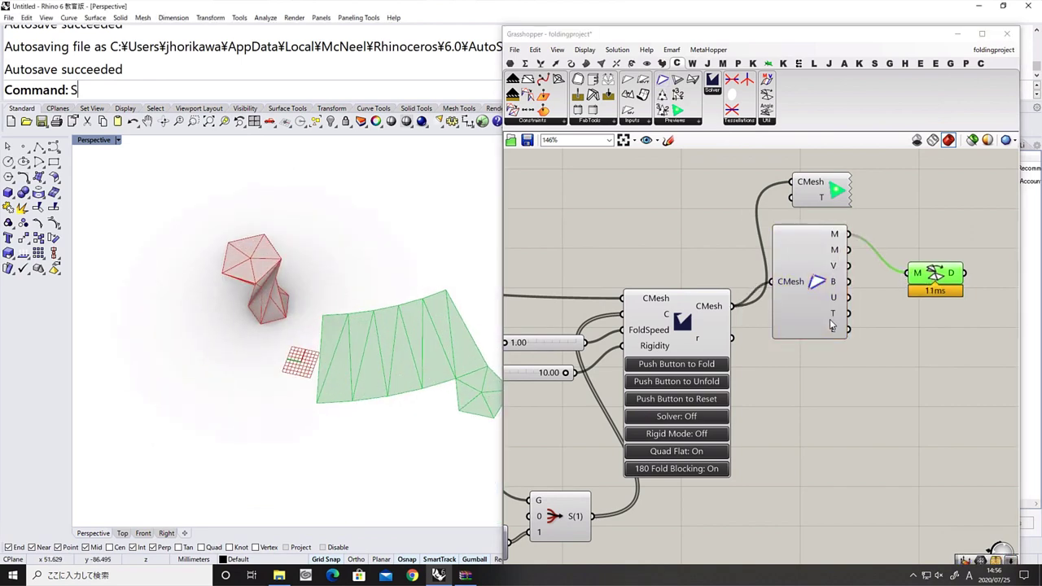
Turn off the preview of the mesh-unrolling component and spread the preview and unrolling components apart
right_click_drag(908, 313, 842, 354)
middle_click(811, 328)
left_click(837, 302)
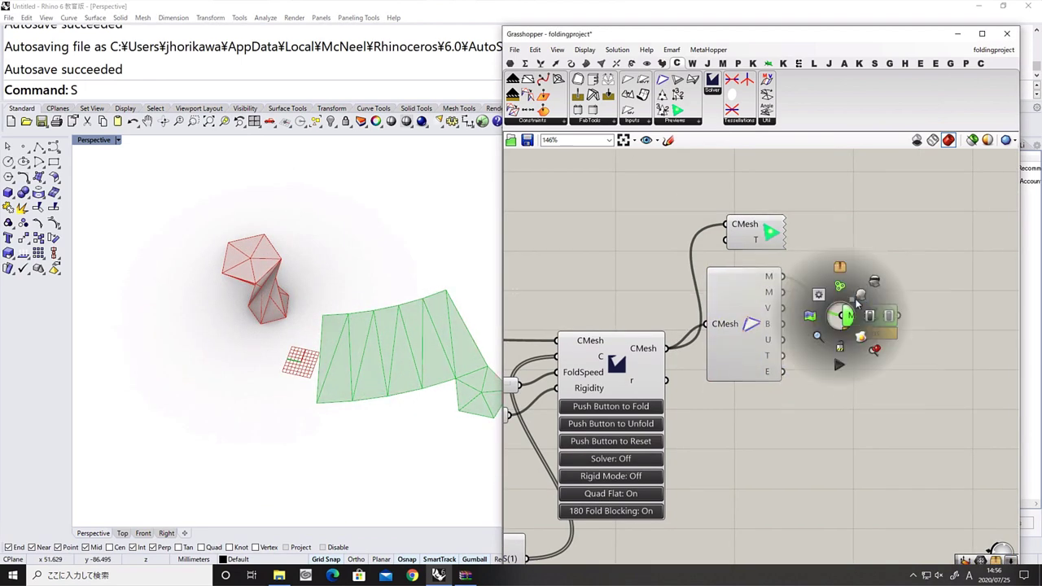
left_click_drag(774, 239, 769, 188)
left_click_drag(869, 316, 887, 235)
Add the panel component with M, T, JNP and MV inputs and connect the deconstructed mesh to M
left_click(812, 262)
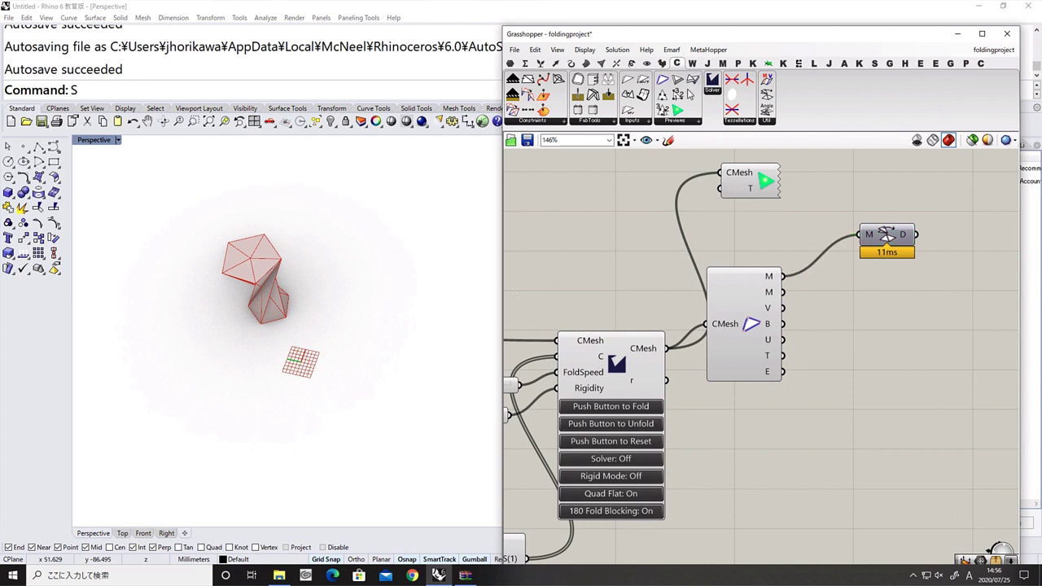
left_click(883, 361)
right_click_drag(864, 301, 773, 283)
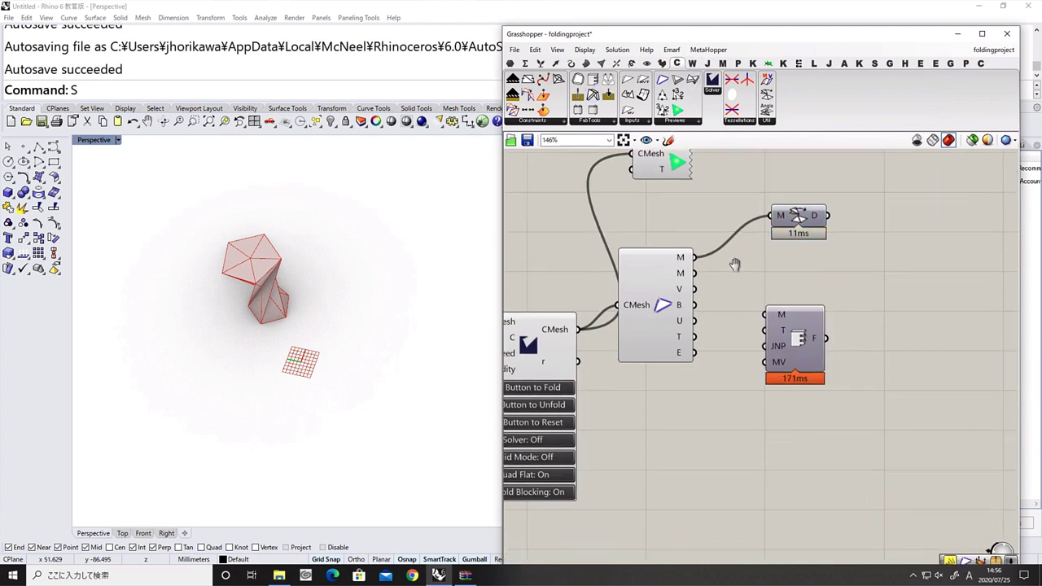
left_click_drag(801, 337, 818, 321)
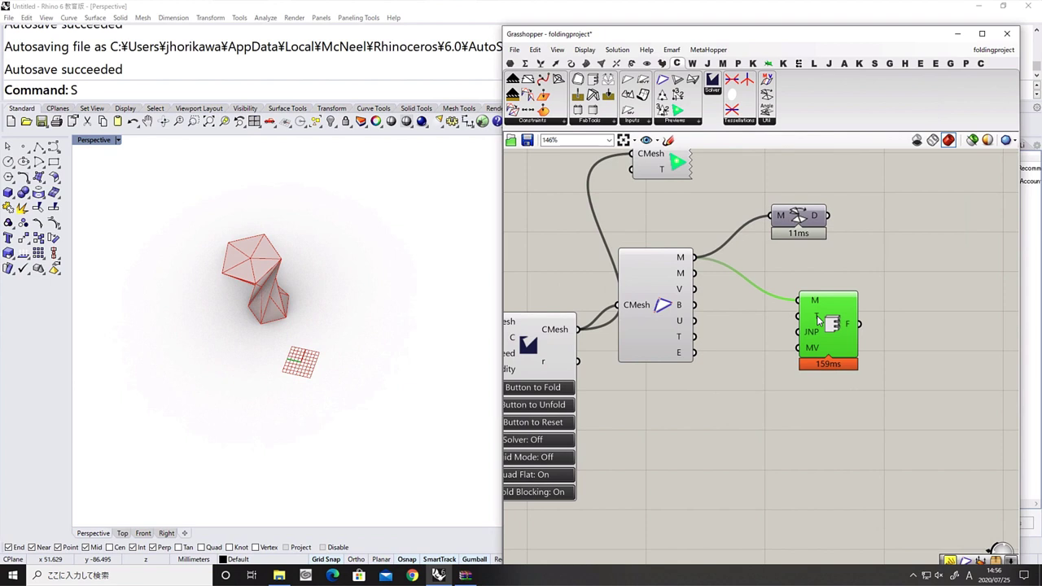
Add a Thickness slider of 2.5 and a Boolean Toggle, and connect them to the panel component's T and MV inputs
double_click(746, 385)
type("2.5")
key("Return")
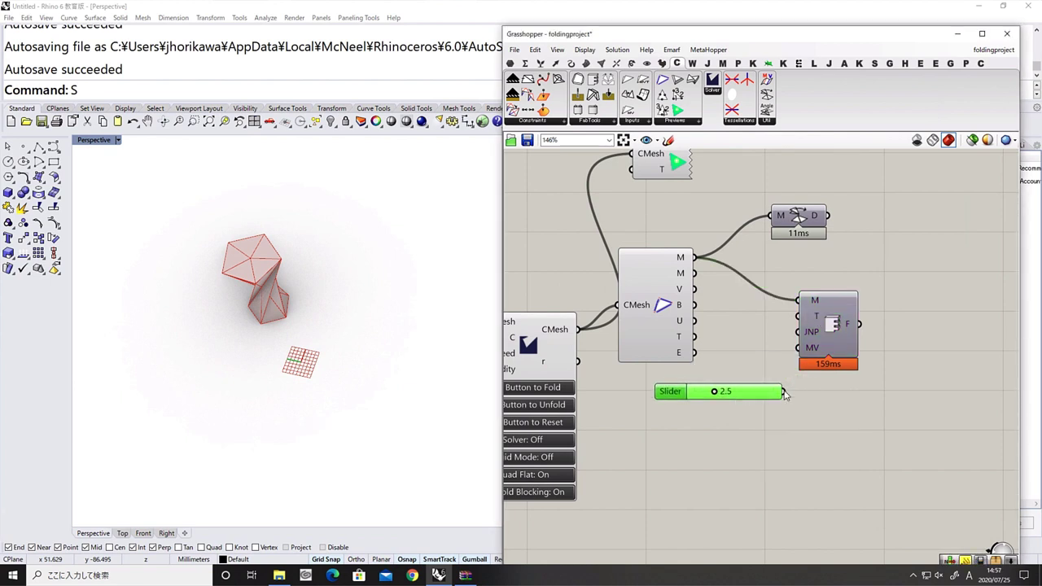
left_click_drag(828, 326, 850, 326)
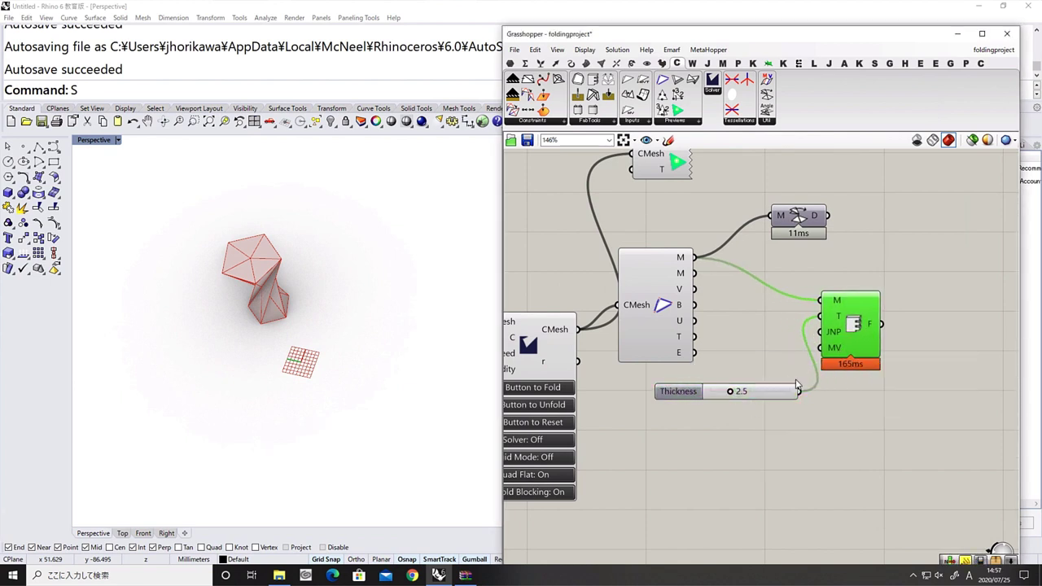
double_click(743, 431)
type("toggle")
key("Return")
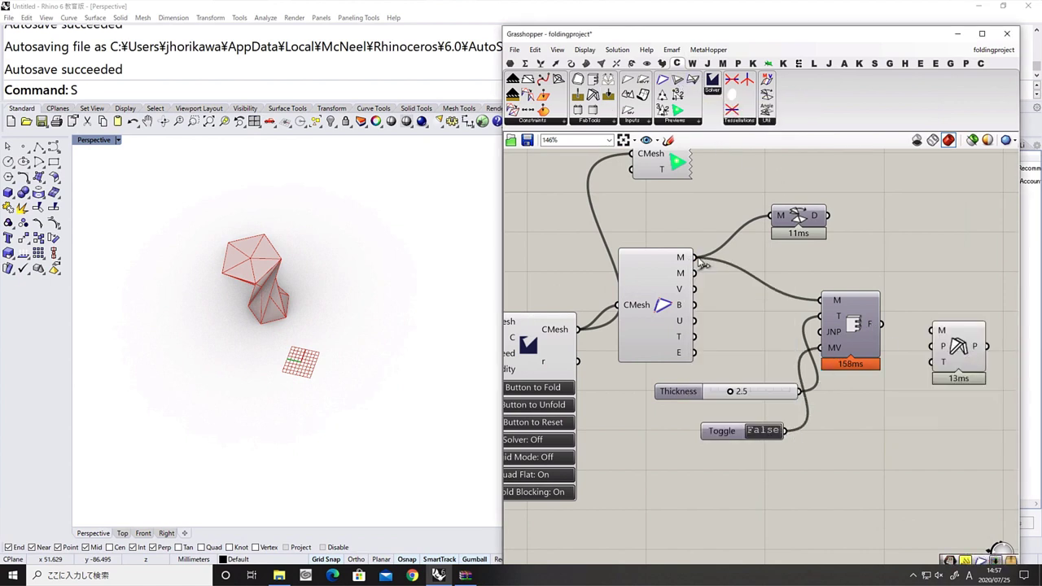
Insert a Data Dam between CraneSolver's CMesh output and the CMesh deconstruction component
left_click_drag(684, 320, 736, 316)
double_click(637, 241)
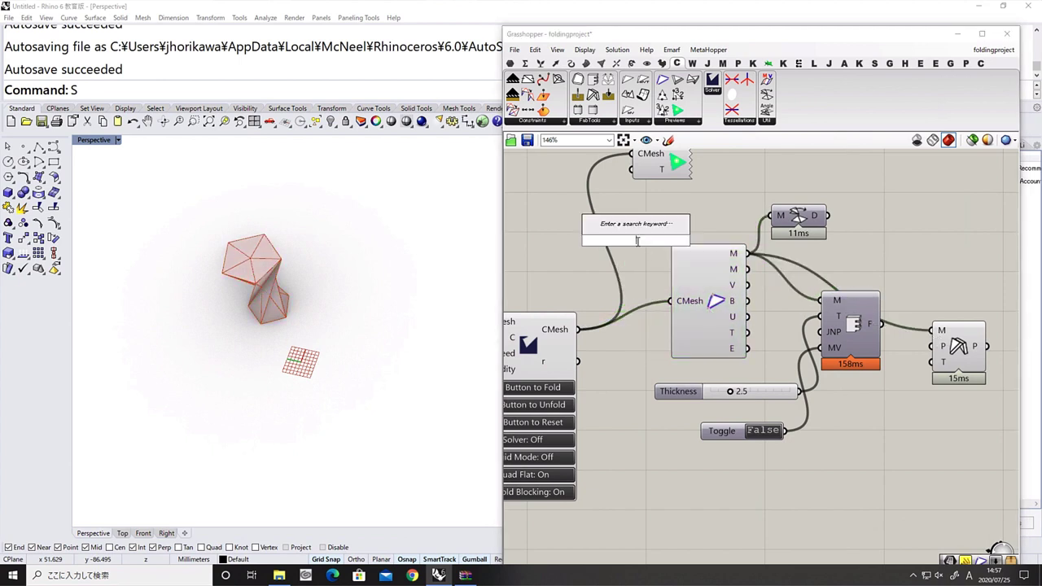
type("dam")
left_click(635, 231)
left_click_drag(578, 329, 670, 301)
left_click(635, 240)
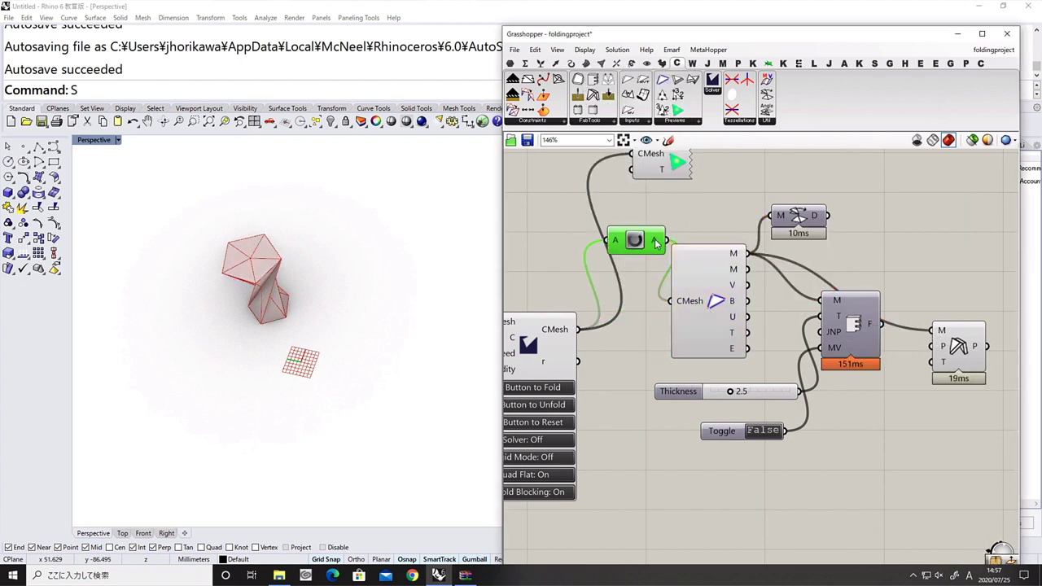
Wire the panel component's F output into the following M-P-T component and turn off the CMesh deconstruction preview
left_click_drag(958, 348, 963, 317)
left_click_drag(852, 325, 935, 319)
left_click(860, 410)
left_click(692, 310)
middle_click(693, 310)
left_click(727, 276)
Switch the MV Toggle to True and back to False to compare the thickened panels along the creases
mouse_move(275, 313)
right_mouse_down()
mouse_move(263, 260)
mouse_move(304, 277)
mouse_move(252, 320)
mouse_move(281, 314)
right_mouse_up()
scroll(268, 273, "up", 5)
scroll(254, 325, "up", 2)
left_click(761, 433)
scroll(252, 400, "up", 2)
right_click_drag(251, 400, 327, 350)
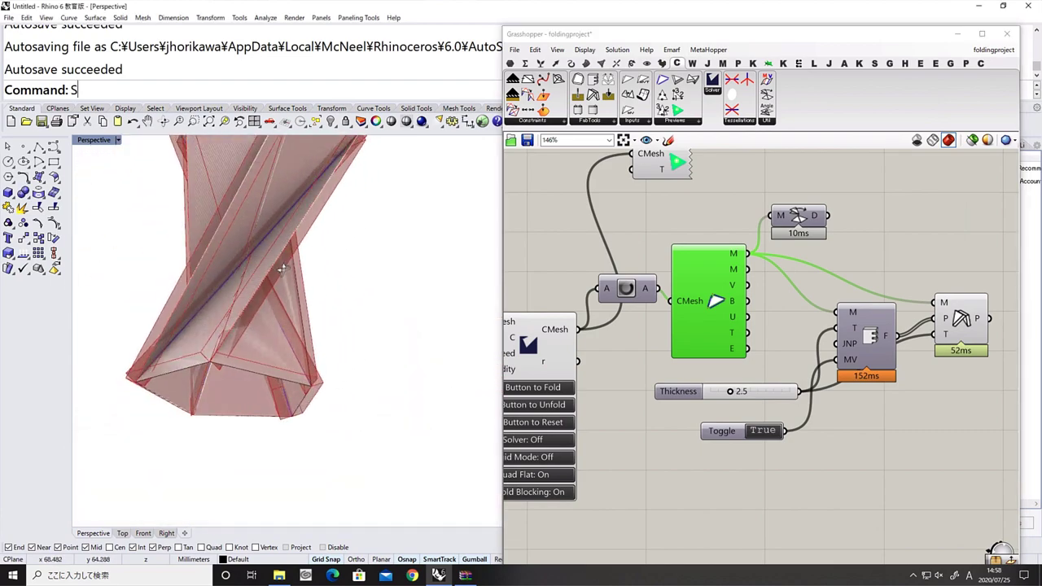
right_click_drag(249, 321, 280, 272)
left_click(762, 431)
right_click_drag(390, 359, 360, 285)
scroll(395, 291, "down", 5)
scroll(361, 284, "up", 8)
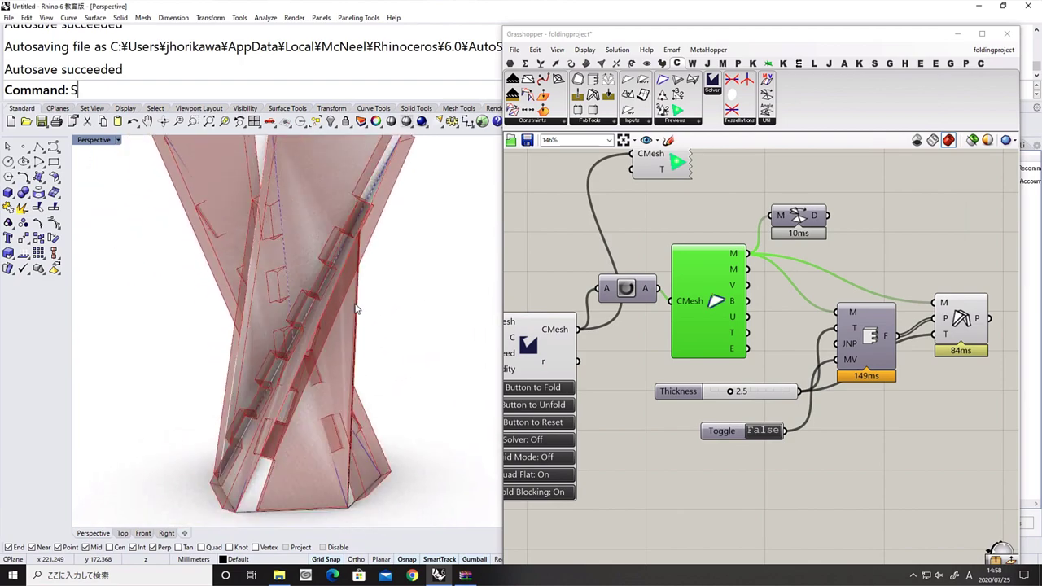
Turn on the Solver option, pull a vertex on the folded form's side, and view the model from the side
scroll(385, 342, "down", 6)
right_click_drag(644, 379, 765, 351)
left_click(651, 408)
scroll(780, 303, "down", 3)
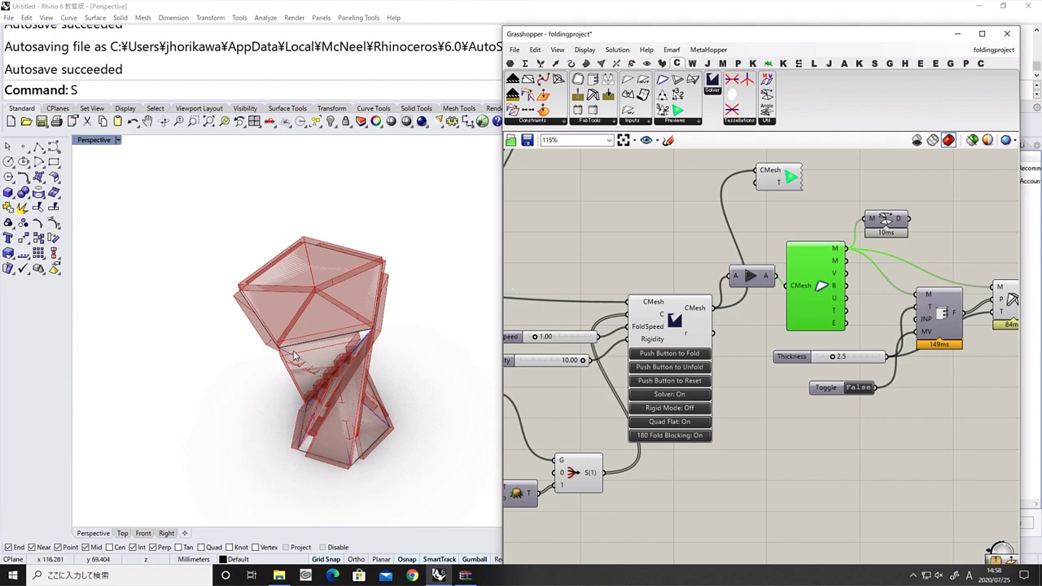
left_click(297, 353)
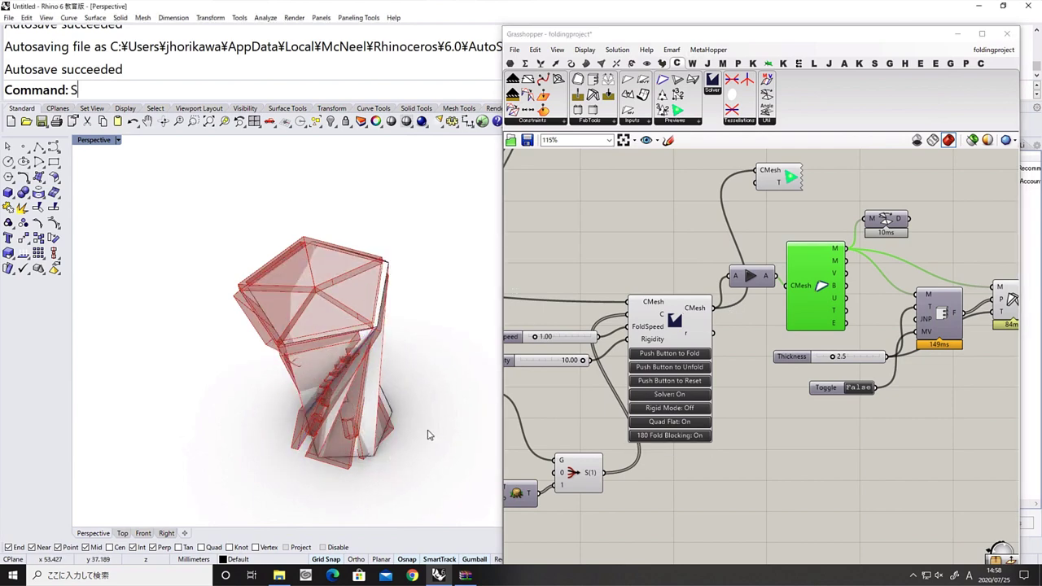
right_click_drag(381, 319, 389, 218)
Turn off the preview of the two panel components
right_click_drag(912, 407, 770, 396)
left_click_drag(910, 376, 802, 301)
key("ctrl+q")
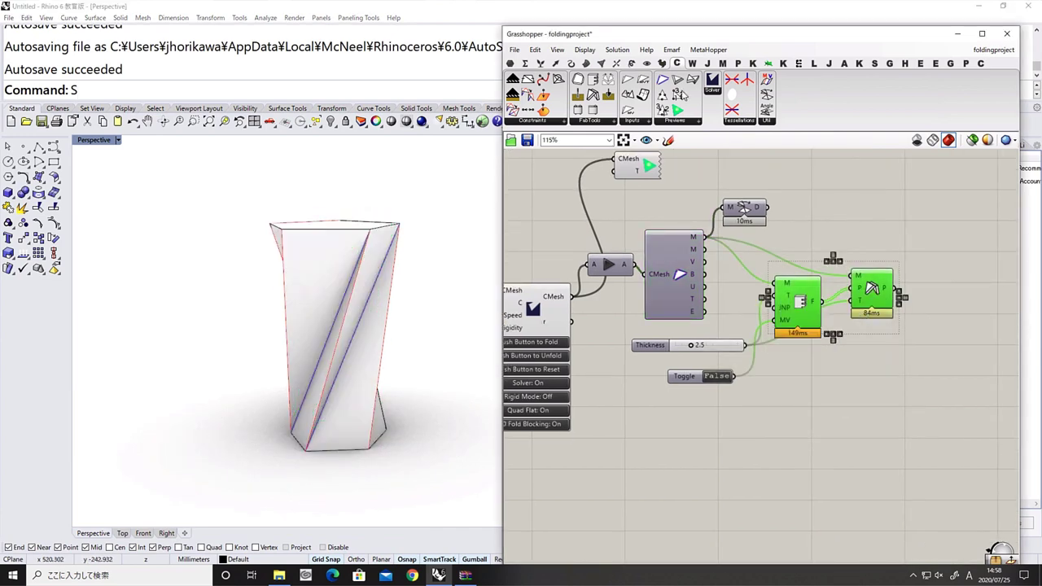
Add a thickness preview component, connect the solver's CMesh and the Thickness slider to it, and inspect the thickened form
left_click(669, 286)
left_click_drag(572, 296, 780, 456)
key("ctrl+q")
left_click(746, 474)
left_click_drag(745, 345, 765, 460)
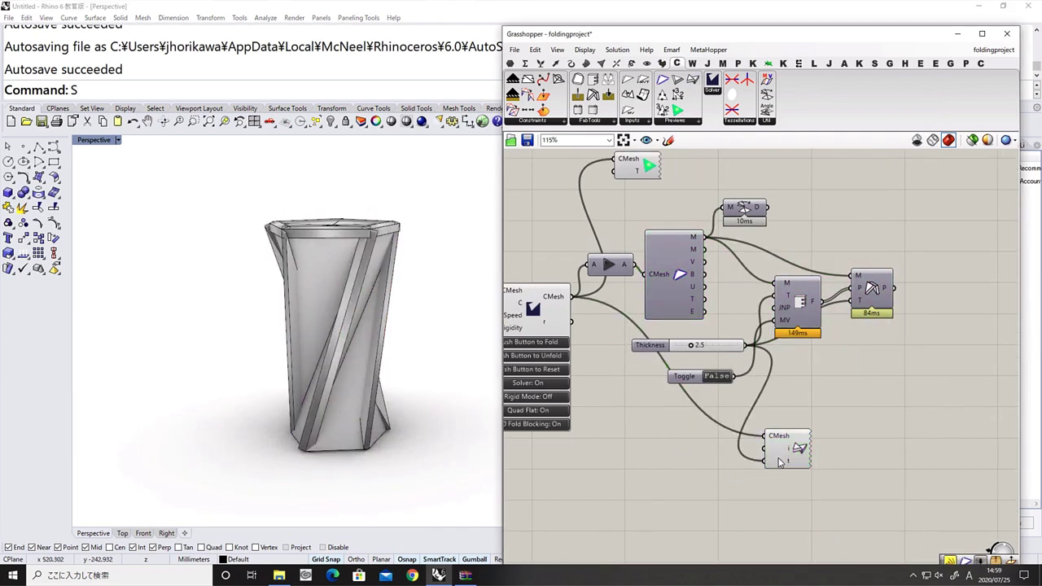
scroll(349, 269, "up", 5)
right_click_drag(354, 252, 265, 319)
scroll(248, 300, "down", 4)
scroll(248, 300, "up", 5)
scroll(279, 320, "down", 4)
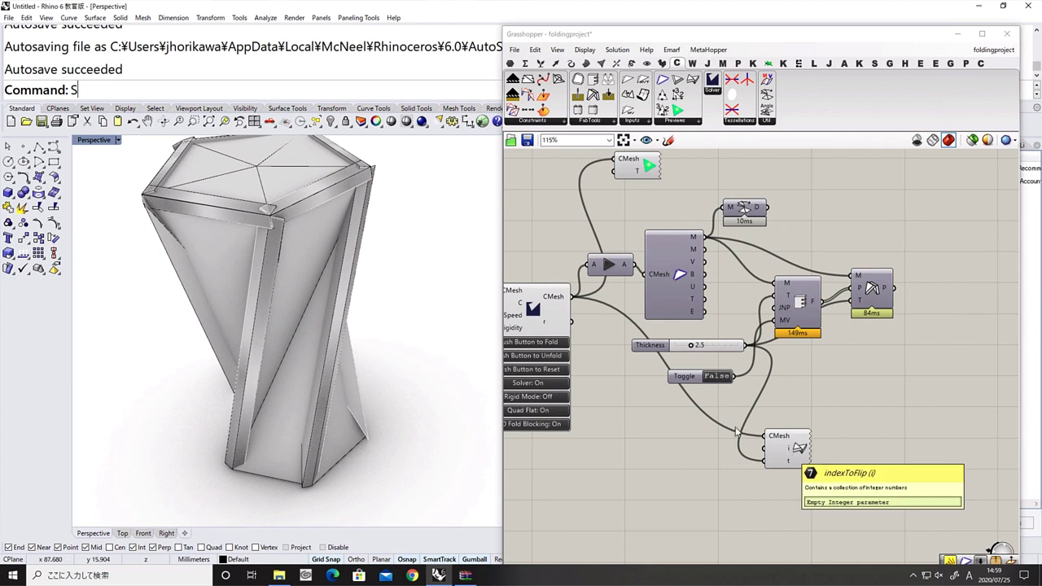
Duplicate the CMesh deconstruction component below the solver and connect the solver's CMesh output to it
left_click(687, 308)
key("ctrl+c")
key("ctrl+v")
left_click_drag(677, 284, 646, 390)
left_click_drag(571, 296, 620, 389)
left_click_drag(645, 390, 617, 483)
Add a Deconstruct Mesh component and connect the first mesh output of the duplicated deconstruction component to it
left_click(686, 467)
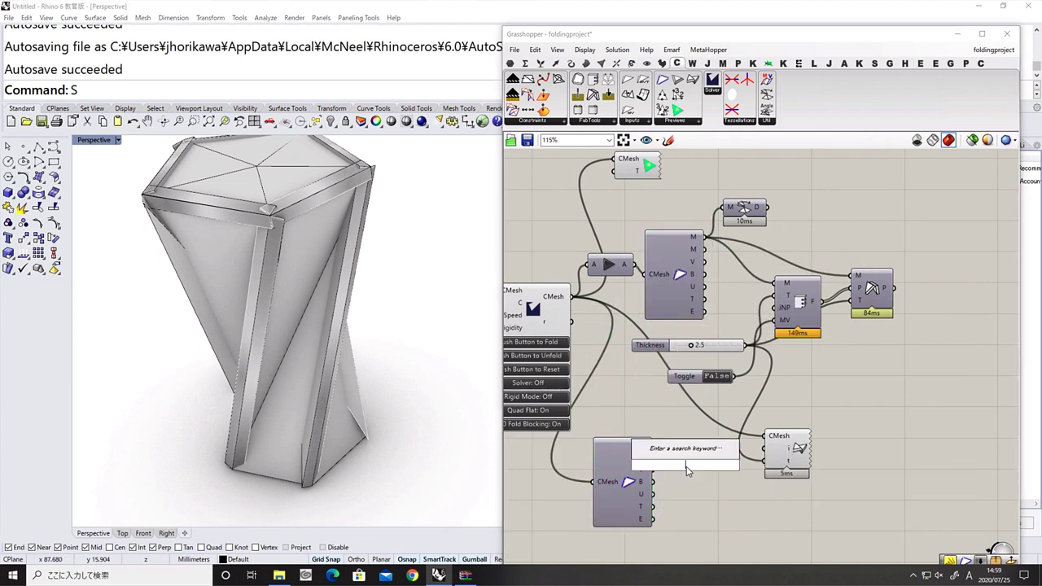
double_click(686, 467)
type("decons")
left_click(675, 368)
left_click_drag(653, 444, 669, 463)
double_click(688, 481)
type("decons")
left_click(670, 444)
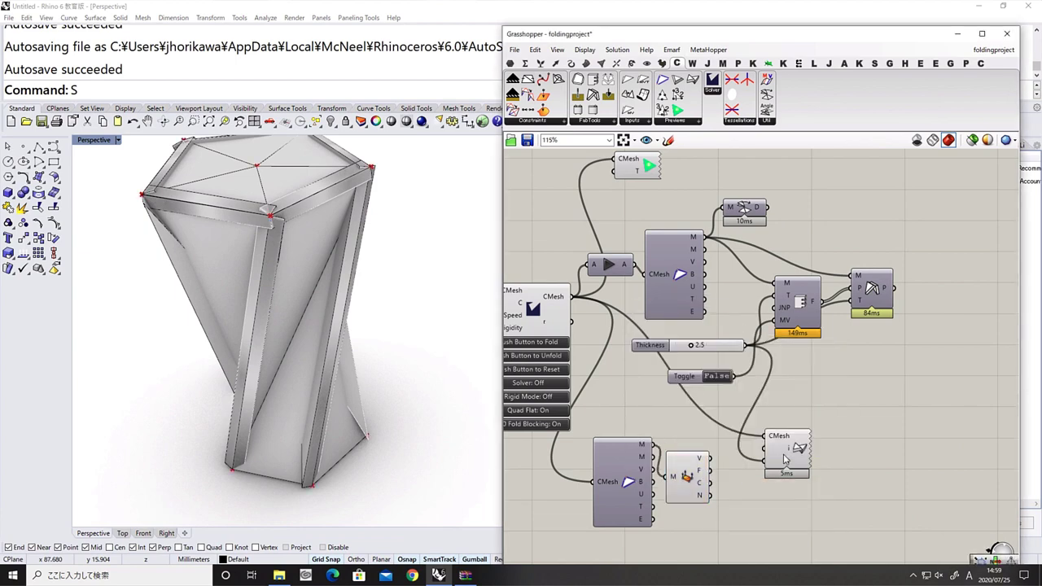
Move the thickness preview component aside and add a List Length component fed by the mesh faces
left_click_drag(771, 461, 825, 459)
double_click(771, 478)
type("l")
double_click(759, 489)
type("length")
left_click(738, 349)
left_click_drag(710, 470, 743, 482)
Add a Series component counted by the list length, connect it to the thickness preview's indexToFlip input, and inspect the result
double_click(786, 495)
type("series")
key("Return")
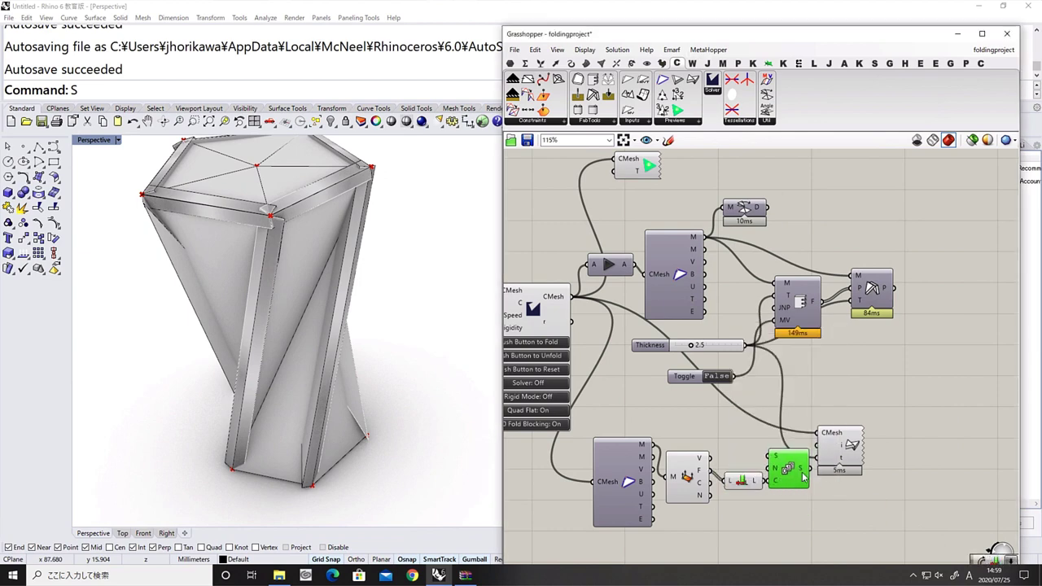
left_click_drag(810, 468, 817, 445)
left_click_drag(839, 453, 849, 454)
left_click(745, 432)
right_click_drag(380, 409, 335, 425)
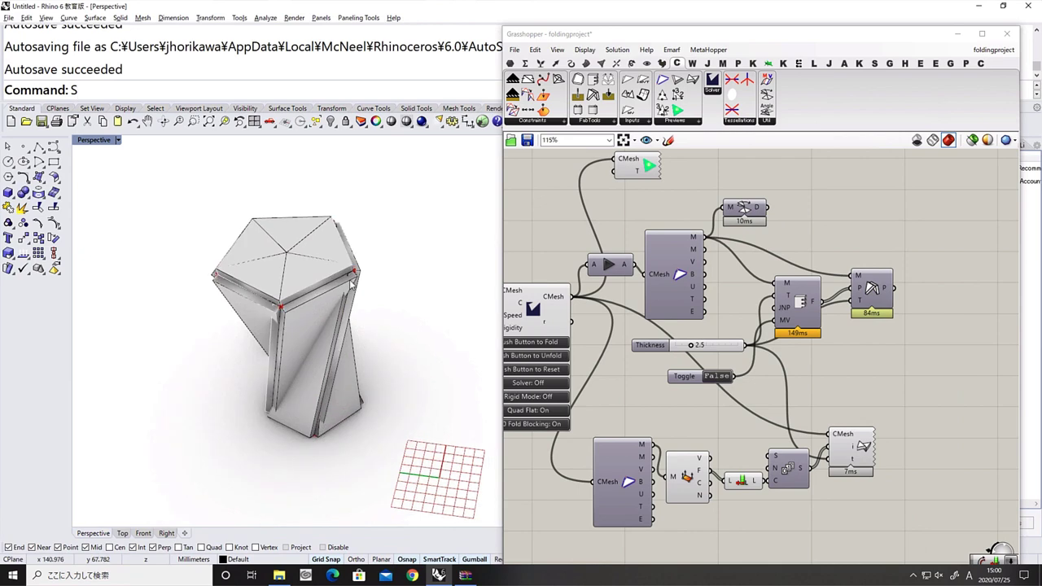
Turn off the preview of the face-indexing components and turn on the Solver option in CraneSolver
right_click_drag(591, 355, 682, 358)
left_click_drag(864, 513, 773, 478)
middle_click(763, 500)
left_click(739, 493)
left_click(700, 411)
left_click(618, 307)
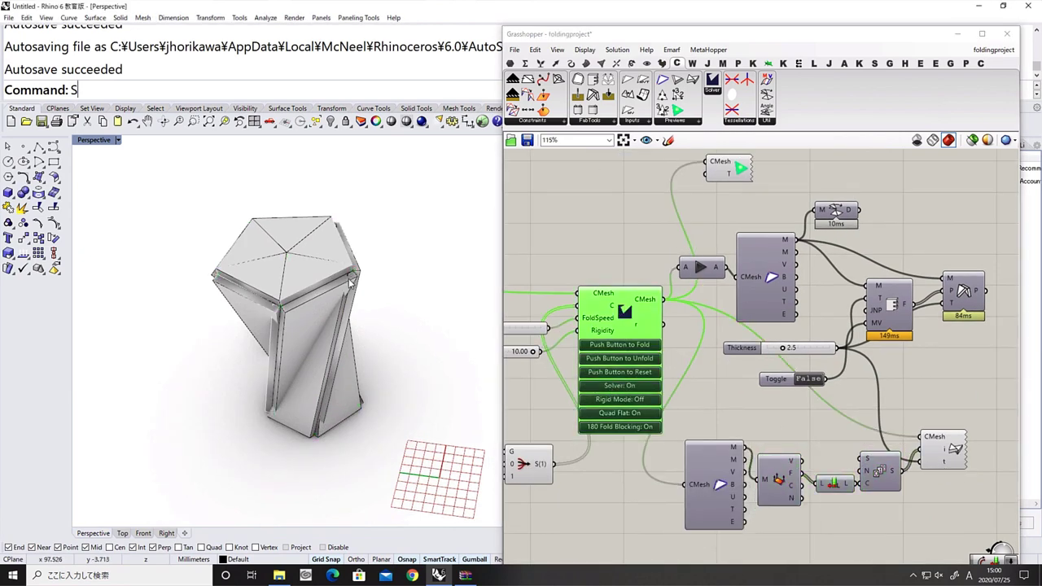
Turn off the Solver option in CraneSolver and release the Data Dam so the downstream components update
right_click_drag(352, 277, 422, 329)
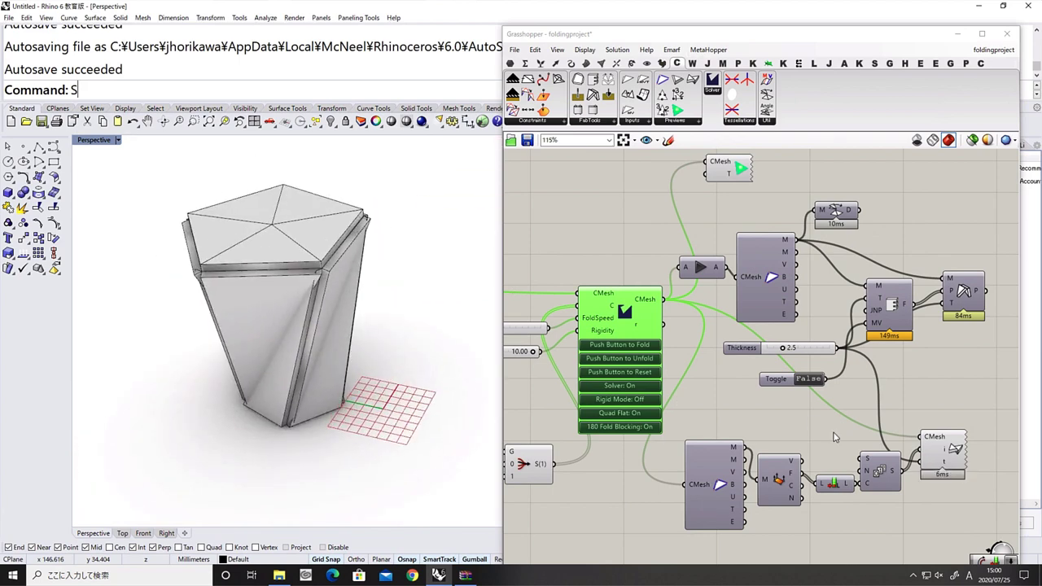
right_click_drag(826, 430, 750, 427)
left_click(560, 382)
left_click(626, 261)
Show the preview of the jointed panel placement component and hide the preview of the thickness preview component
left_click(887, 293)
middle_click(888, 294)
left_click(921, 275)
left_click_drag(905, 488, 821, 412)
middle_click(870, 458)
left_click(902, 480)
left_click(918, 383)
Connect the developed mesh output D to the M input of the panel placement component and rearrange both components
right_click_drag(911, 363, 825, 411)
left_click(755, 179)
mouse_move(802, 335)
left_mouse_down()
mouse_move(795, 348)
mouse_move(811, 342)
left_mouse_up()
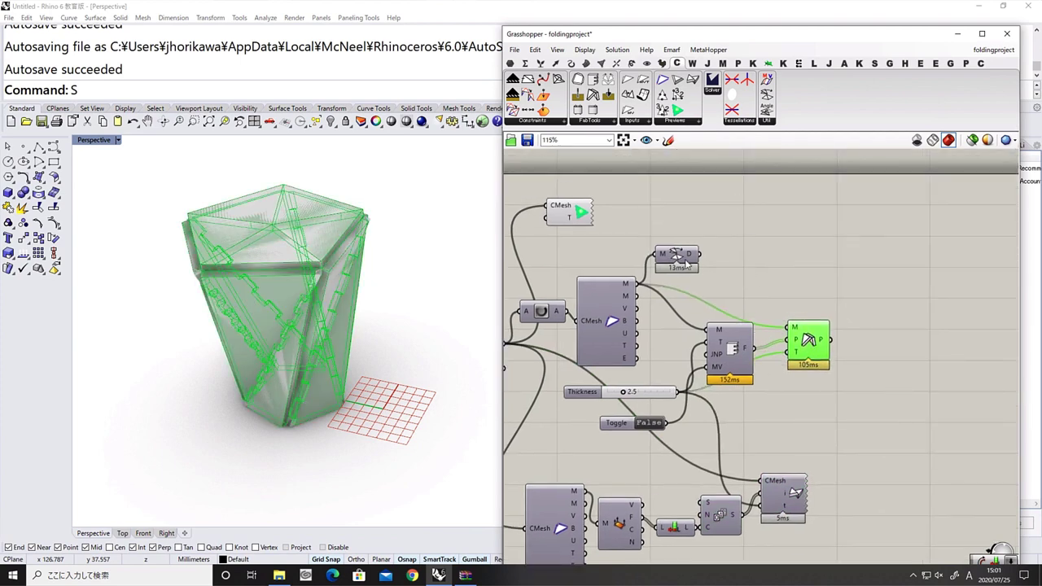
left_click_drag(689, 265, 714, 252)
left_click_drag(814, 341, 819, 344)
left_click_drag(724, 241, 793, 330)
left_click_drag(815, 346, 822, 301)
Examine the jointed panels laid out flat on the developed pattern, including the joint teeth along their edges
scroll(293, 293, "down", 4)
right_click_drag(296, 297, 351, 383)
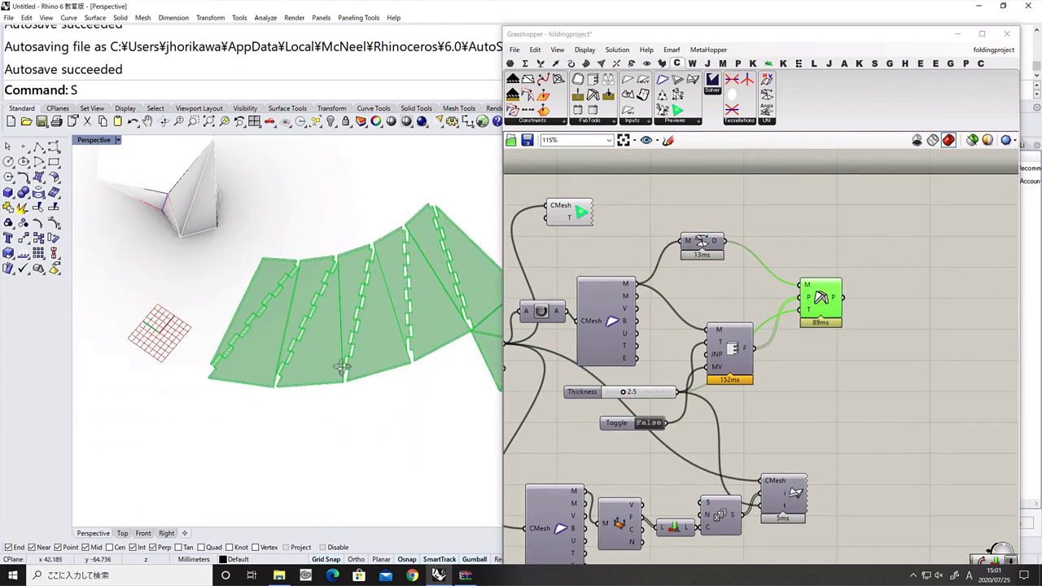
scroll(352, 383, "down", 5)
scroll(429, 325, "up", 7)
scroll(428, 324, "down", 5)
scroll(281, 306, "up", 7)
right_click_drag(281, 307, 288, 344)
scroll(359, 354, "up", 6)
scroll(358, 354, "down", 8)
scroll(446, 310, "up", 5)
scroll(455, 283, "up", 7)
scroll(455, 282, "down", 9)
scroll(475, 298, "up", 3)
Bake the flat jointed panels from the panel placement component into Rhino
middle_click(815, 298)
left_click(846, 323)
left_click(731, 304)
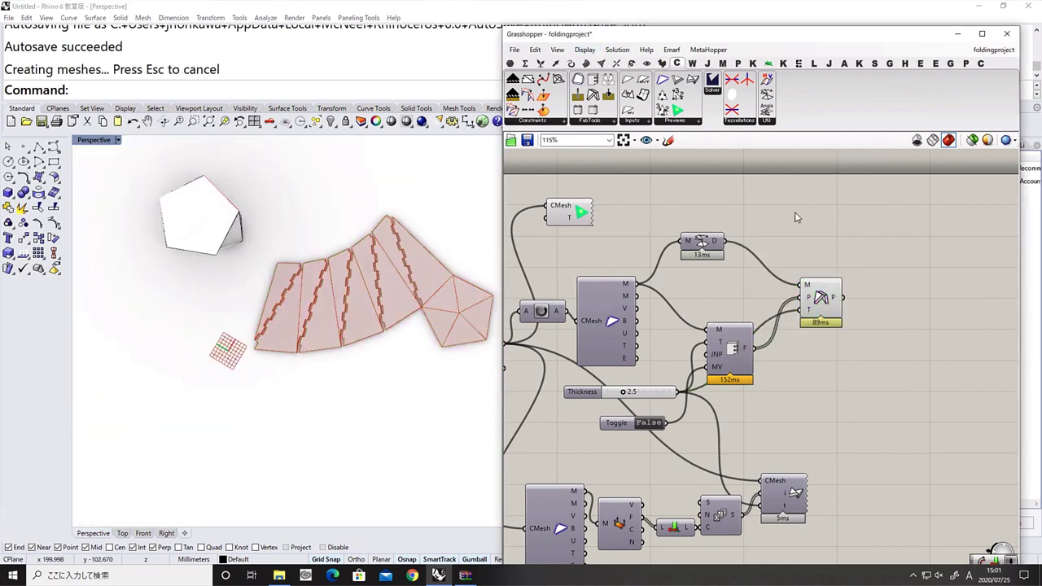
Move the Grasshopper window aside and measure the flat pattern's overall length and height with Distance
left_click_drag(647, 34, 905, 214)
right_click_drag(562, 298, 446, 366)
type("Distance")
key("Return")
left_click(292, 344)
left_click(525, 259)
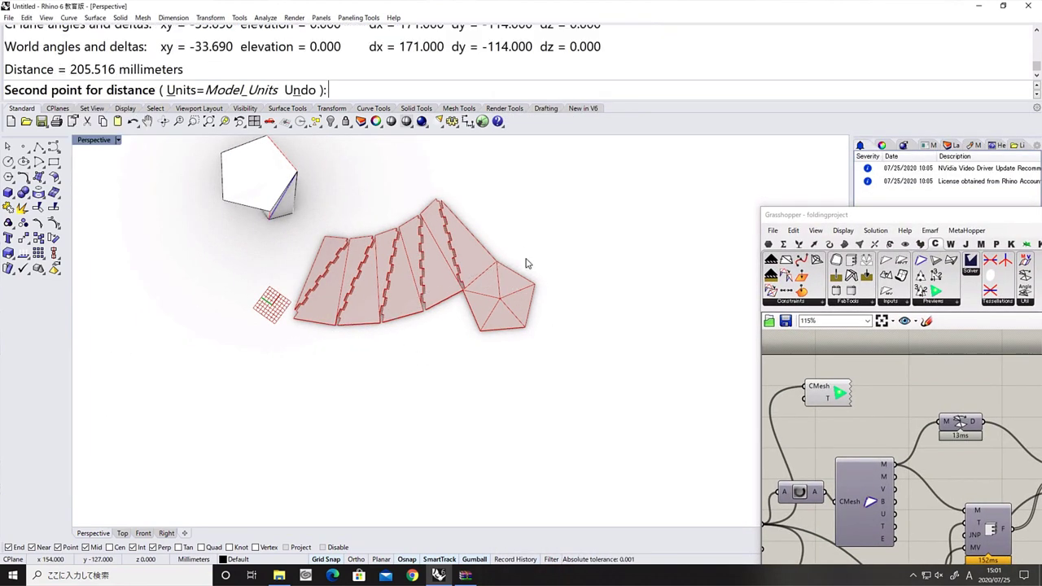
key("Return")
left_click(446, 213)
left_click(476, 359)
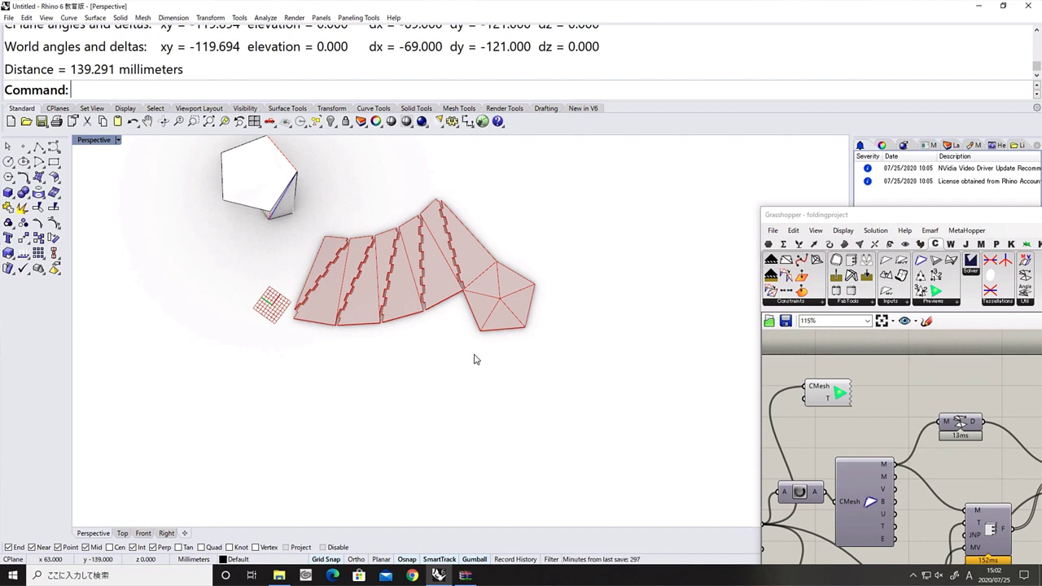
Repeat the Distance measurements across the flat pattern's full length and height
right_click_drag(476, 358, 483, 367)
type("Disa")
key("BackSpace")
key("BackSpace")
type("tance")
key("Return")
left_click(286, 327)
left_click(559, 298)
key("Return")
left_click(398, 196)
left_click(444, 368)
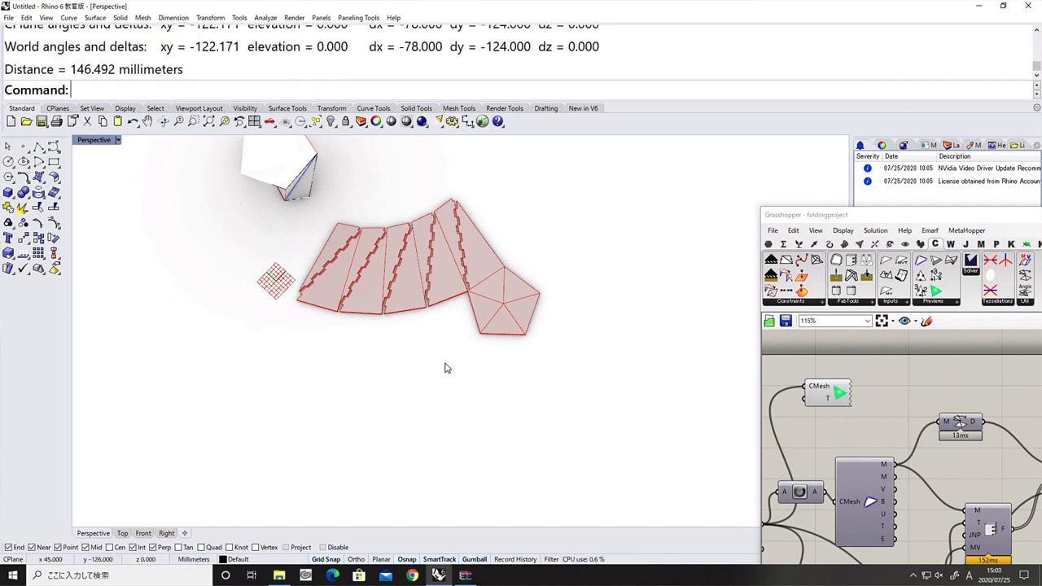
scroll(844, 441, "down", 4)
scroll(906, 436, "up", 4)
left_click(904, 429)
right_click_drag(625, 359, 706, 373, "shift")
right_click_drag(706, 372, 588, 367)
scroll(589, 367, "up", 3)
left_click(584, 349)
left_click_drag(700, 372, 402, 243)
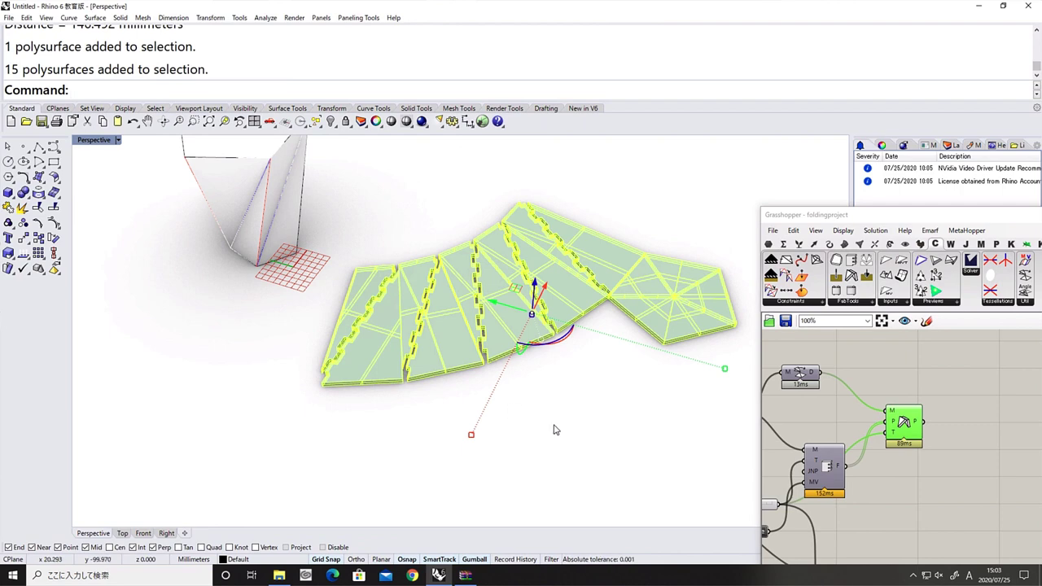
type("Expl")
key("Return")
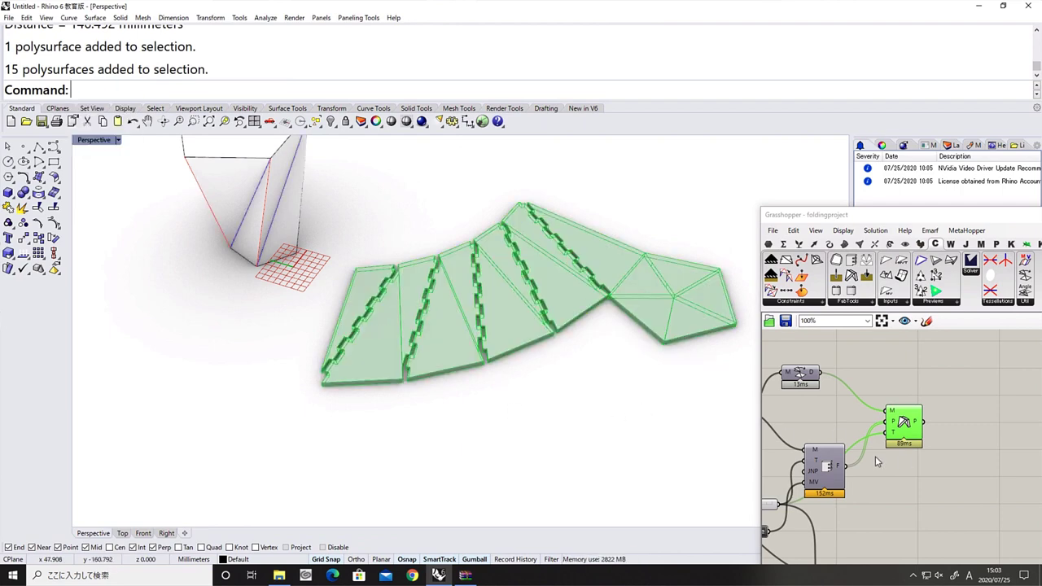
Add a Deconstruct Brep component and connect the placed panels output P to it
double_click(885, 421)
type("explo")
key("BackSpace")
key("BackSpace")
key("BackSpace")
key("BackSpace")
type("deconst")
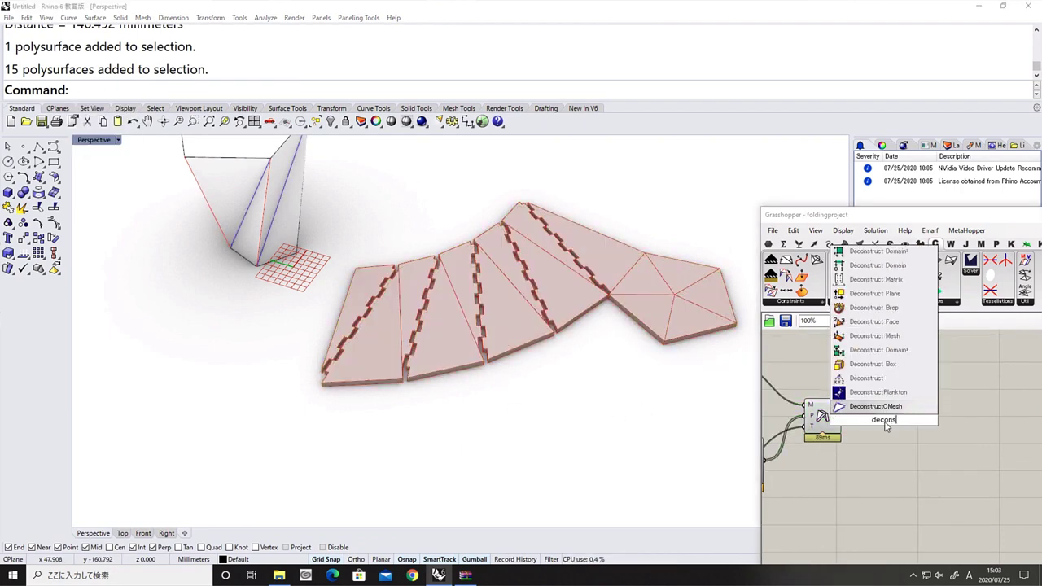
left_click(865, 308)
left_click_drag(843, 417, 867, 419)
Add an Area component and connect the deconstructed panels' faces to its geometry input
right_click_drag(967, 410, 896, 405)
double_click(895, 402)
type("area")
key("Return")
left_click_drag(832, 403, 875, 397)
left_click_drag(895, 399, 868, 392)
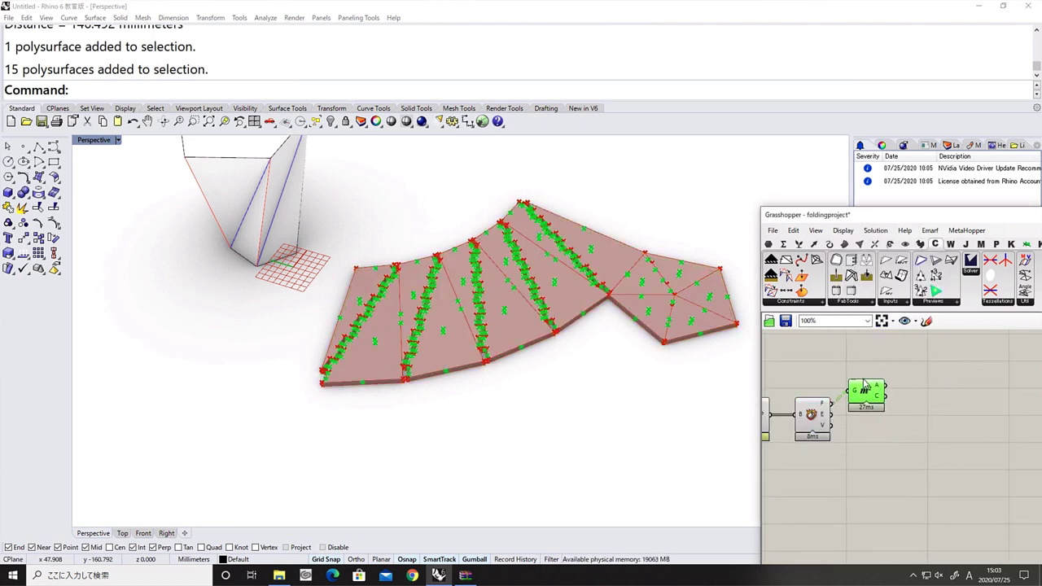
Add a point Deconstruct component fed by the face centroids from Area
left_click(933, 397)
double_click(931, 397)
type("deconst")
key("Return")
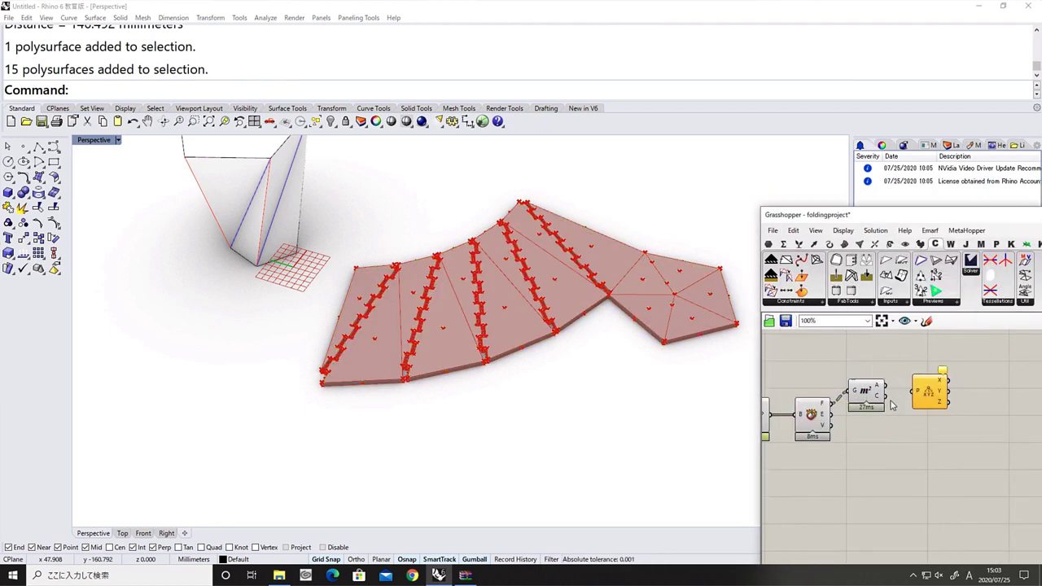
right_click_drag(960, 401, 878, 401)
Add a Smaller Than component that compares the centroids' Z coordinates with a number slider set to 0.001
double_click(913, 398)
type("small")
key("Return")
left_click_drag(856, 405, 902, 414)
double_click(828, 441)
type("0.001")
key("Return")
Add a Cull Pattern component that filters the deconstructed panel faces by the Smaller Than result
double_click(926, 373)
type("cull")
key("Return")
right_click_drag(815, 396, 899, 396)
scroll(826, 405, "down", 3)
scroll(826, 405, "up", 2)
left_click_drag(827, 404, 983, 390)
Turn off the preview of the components feeding Cull Pattern so only the culled faces are displayed
scroll(951, 416, "down", 2)
left_click_drag(939, 445, 822, 381)
middle_click(842, 461)
left_click(883, 442)
right_click_drag(873, 414, 765, 367)
left_click(903, 448)
Delete the baked panel polysurfaces from the Rhino model
scroll(912, 399, "up", 2)
left_click(701, 335)
left_click_drag(677, 383, 372, 214)
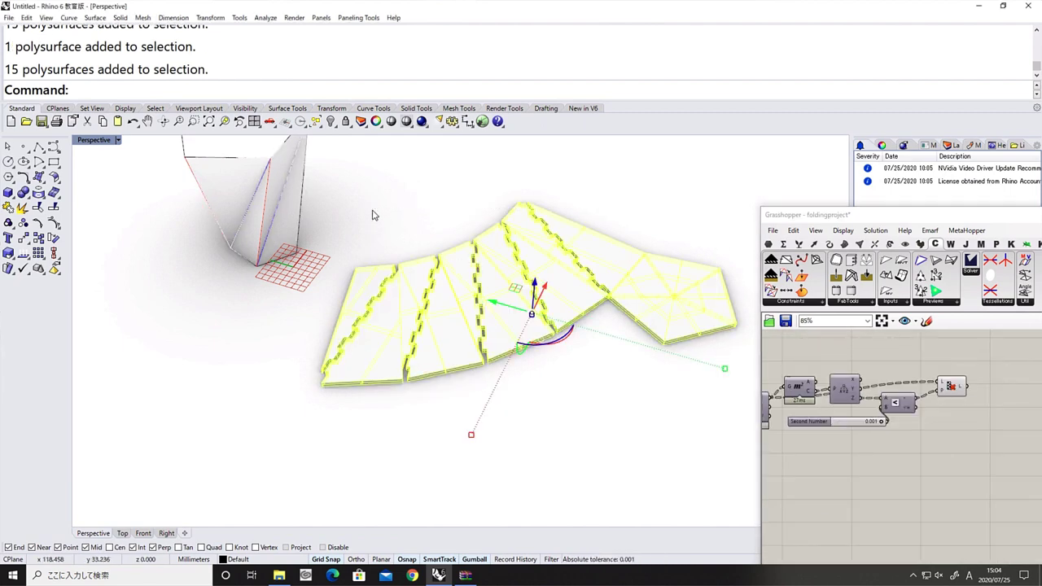
key("Delete")
right_click_drag(514, 281, 539, 326)
Add a Curve parameter and connect the culled bottom faces to it to get their outlines
right_click_drag(1022, 387, 899, 386)
double_click(899, 386)
type("curve")
key("Return")
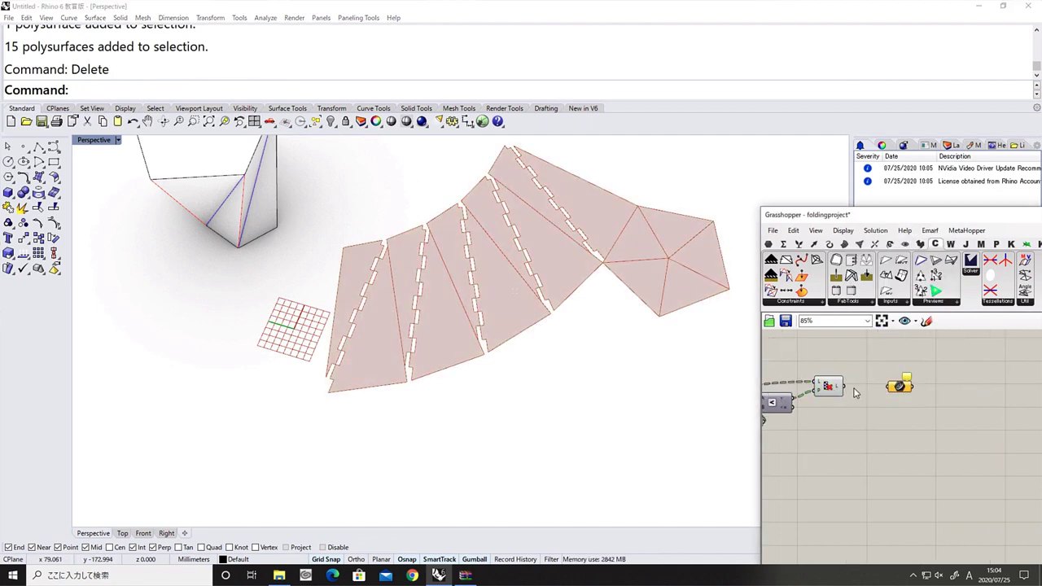
left_click_drag(898, 389, 899, 389)
Turn off the Cull Pattern preview and place the Curve parameter beside it
left_click_drag(899, 389, 780, 376)
middle_click(818, 424)
left_click(856, 404)
left_click(864, 413)
scroll(866, 401, "up", 2)
left_click_drag(905, 390, 881, 390)
Bake the panel outline curves into Rhino and minimize the Grasshopper window
middle_click(883, 390)
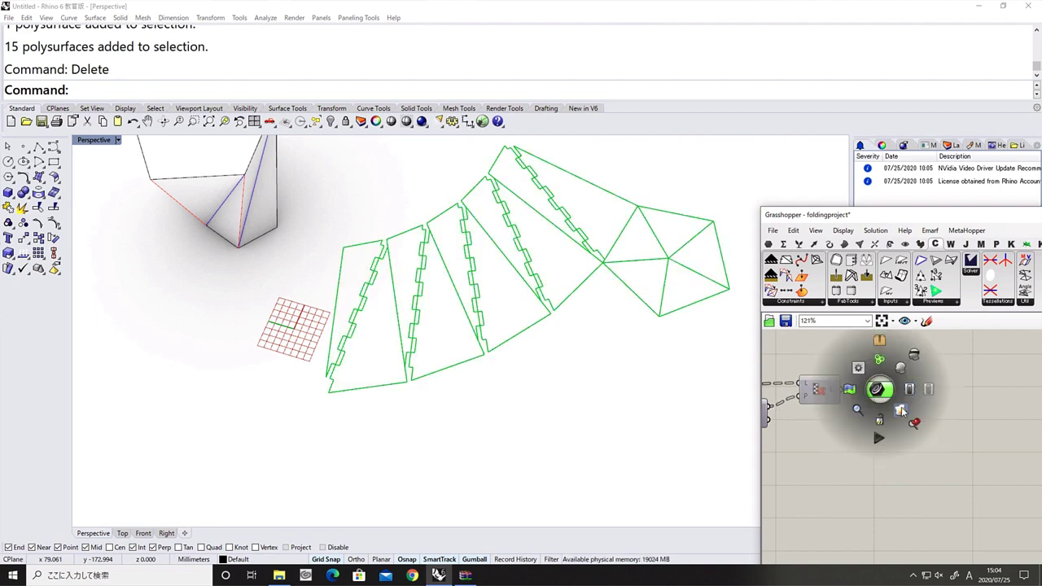
left_click_drag(913, 219, 687, 217)
left_click(724, 392)
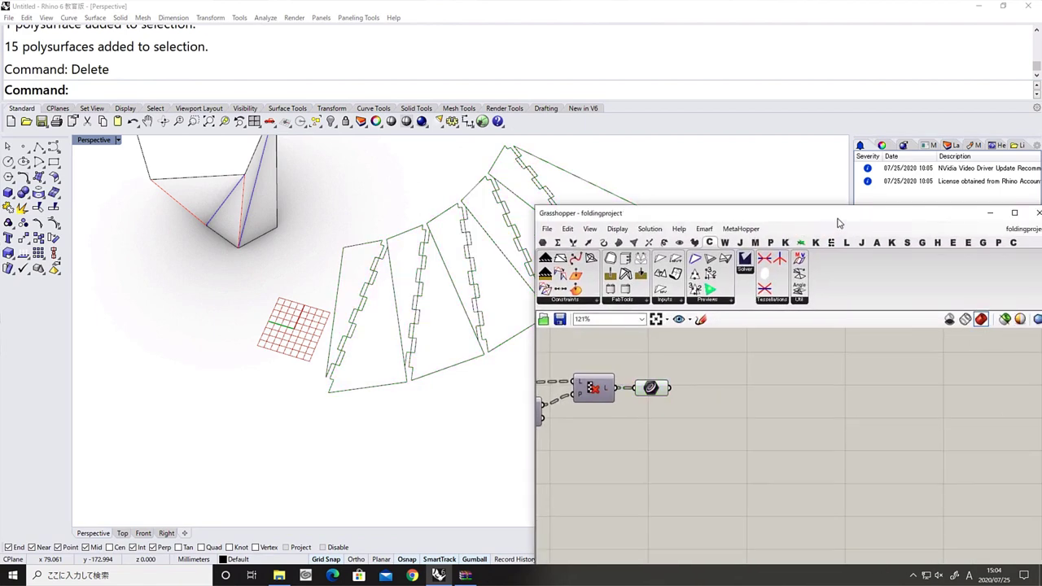
left_click_drag(838, 220, 778, 221)
left_click(930, 215)
left_click(680, 259)
left_click(697, 355)
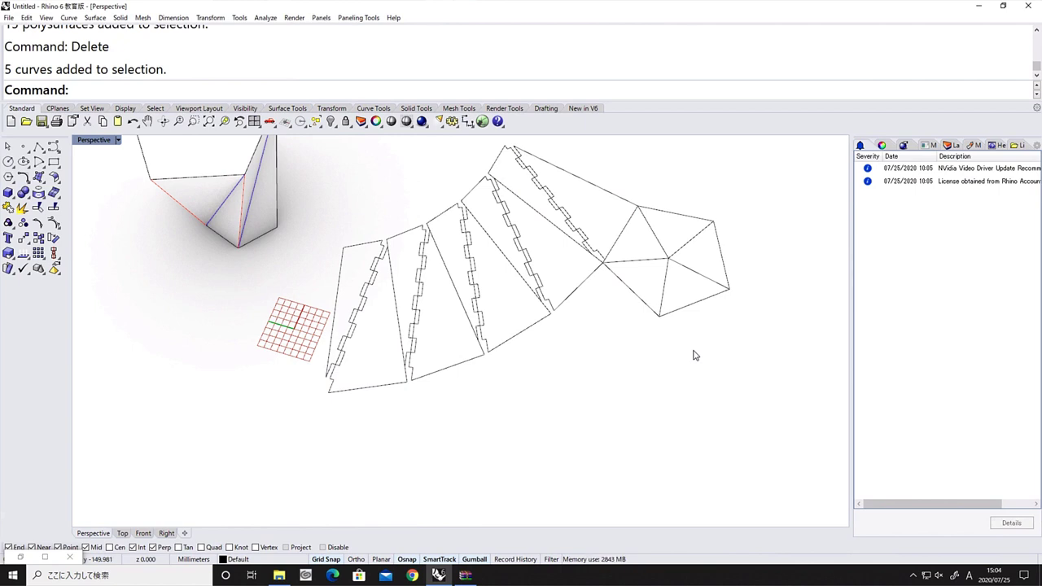
left_click_drag(686, 299, 658, 256)
type("reg")
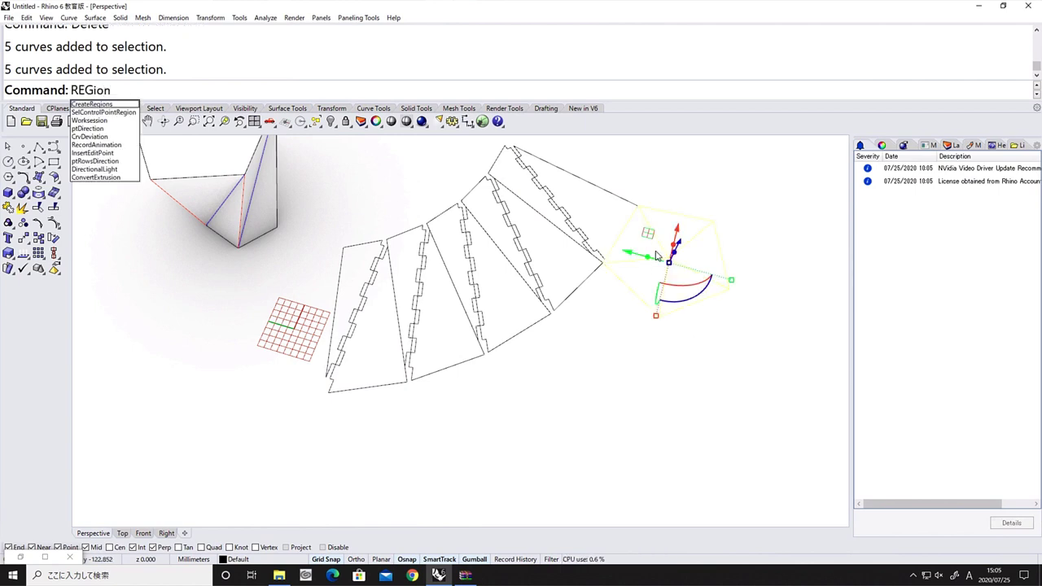
key("Escape")
Merge the five triangle outlines of the pentagon base into one boundary with CurveBoolean, keeping all their regions
type("CurveBoolean")
key("Return")
scroll(677, 300, "up", 2)
left_click(661, 280)
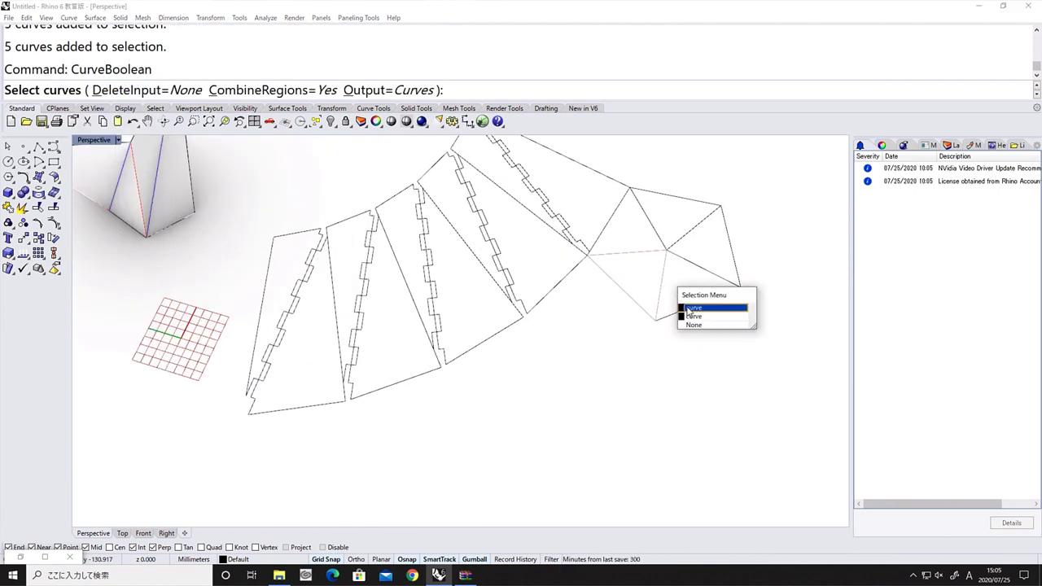
left_click(683, 308)
left_click(690, 306)
left_click(705, 267)
left_click(622, 216)
left_click(651, 248)
key("Return")
left_click(650, 244)
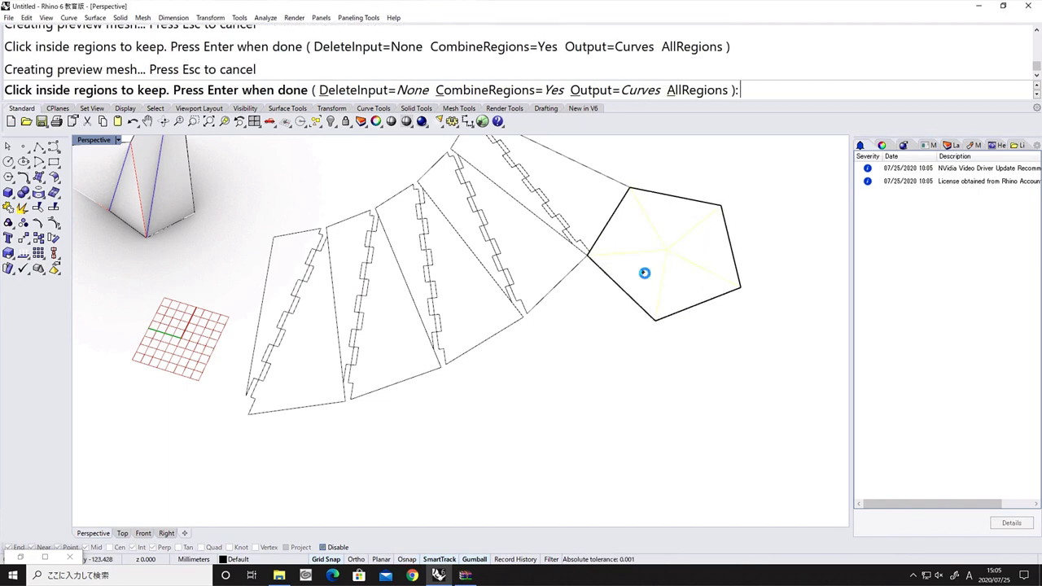
key("Return")
Delete the original triangle outlines inside the merged pentagon
left_click_drag(690, 281, 647, 230)
type("Delete")
key("Return")
scroll(662, 269, "down", 4)
scroll(671, 301, "up", 4)
Move the end panel's outline away from the neighbouring panel of the strip
right_click_drag(662, 269, 672, 304)
left_click_drag(352, 234, 377, 293)
key("BackSpace")
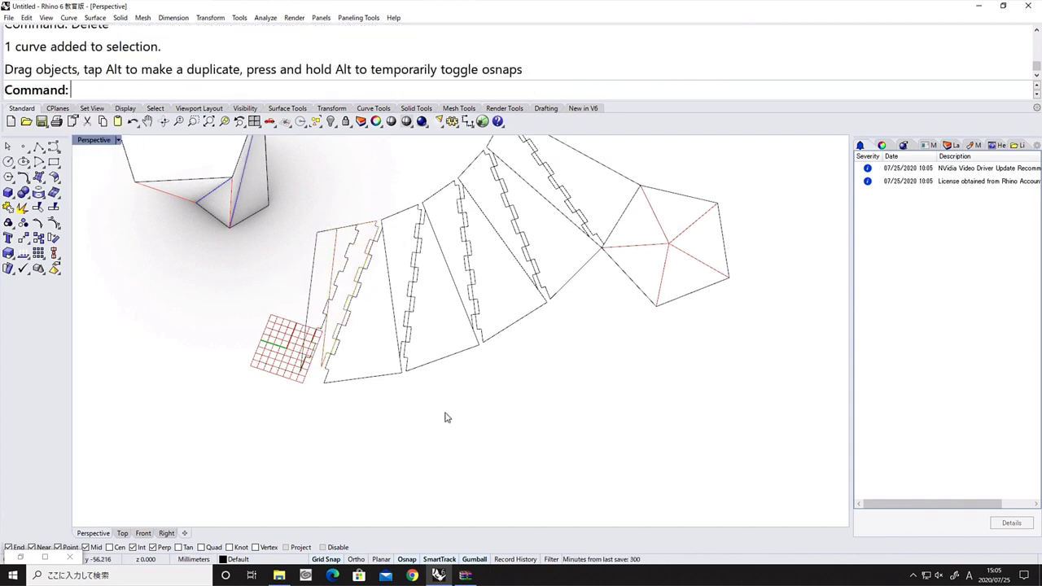
Undo the last panel move and copy the panel and pentagon outline curves to an empty area of the ground plane
key("ctrl+z")
right_click_drag(444, 414, 497, 269)
scroll(508, 316, "down", 2)
left_click_drag(518, 353, 459, 280)
type("Copu")
key("Return")
key("Return")
left_click(507, 342)
left_click(691, 353)
key("Return")
Turn off Grid Snap and move the end panel outlines of the copied strip slightly away from their neighbours
scroll(660, 332, "up", 5)
right_click_drag(660, 331, 554, 360)
scroll(609, 345, "up", 7)
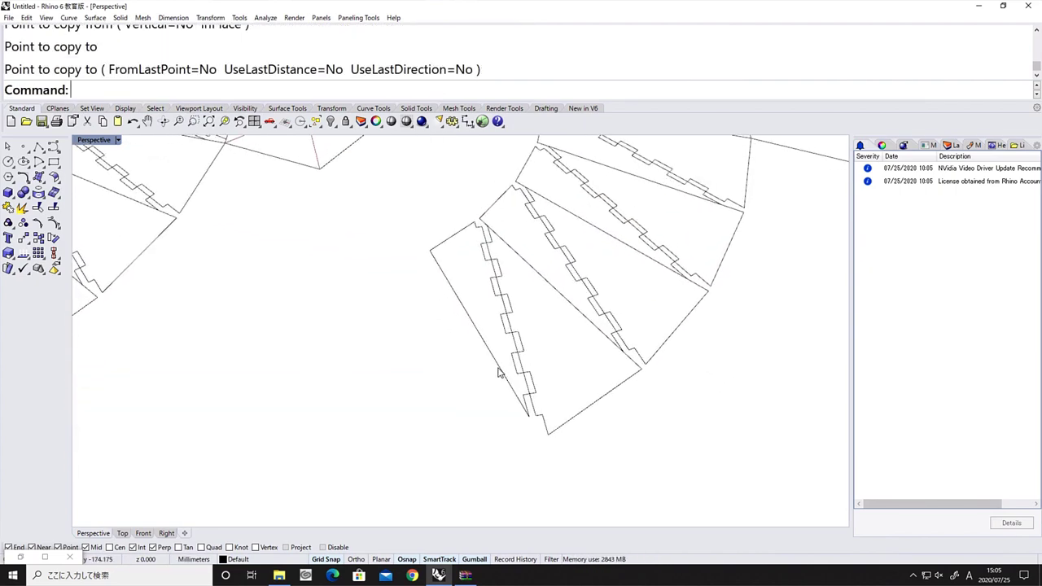
left_click(498, 369)
scroll(469, 398, "down", 6)
left_click(332, 558)
right_click_drag(435, 391, 447, 437)
type("m")
key("Return")
left_click(572, 432)
left_click(556, 438)
left_click(517, 420)
left_click_drag(506, 416, 495, 422)
left_click(551, 347)
scroll(489, 272, "up", 6)
left_click_drag(485, 262, 469, 266)
left_click(667, 434)
Spread the remaining panel outlines of the copied strip apart in groups, leaving small gaps between the jointed edges
right_click_drag(667, 435, 606, 383)
scroll(607, 383, "down", 6)
left_click_drag(685, 230, 525, 397)
left_click_drag(523, 321, 529, 309)
left_click_drag(765, 439, 545, 325)
left_click_drag(569, 385, 576, 395)
left_click(600, 419)
left_click_drag(635, 269, 564, 221)
left_click_drag(597, 283, 607, 274)
left_click_drag(751, 422, 595, 267)
left_click_drag(643, 302, 654, 304)
left_click(711, 238)
left_click_drag(717, 285, 620, 221)
left_click_drag(632, 256, 668, 250)
left_click(676, 227)
Move the pentagon outline away from the adjoining strip panel
left_click(745, 282)
left_click_drag(726, 352, 754, 345)
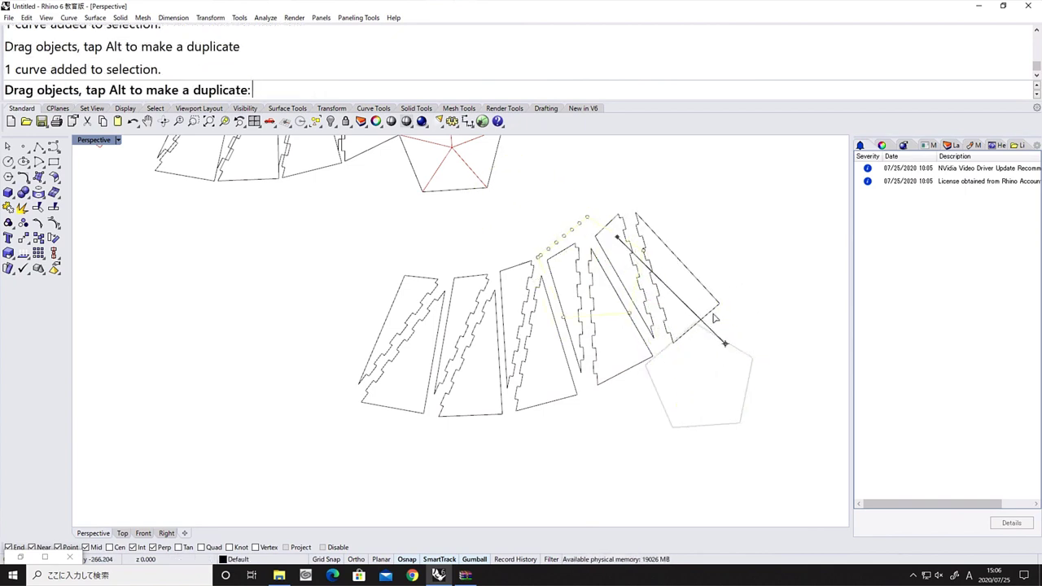
left_click_drag(755, 345, 755, 345)
left_click(741, 279)
Export the whole copied outline set as an AutoCAD Drawing Exchange (.dxf) file named cuttingdata in the craneworkshop folder
scroll(738, 279, "down", 6)
left_click_drag(745, 247, 541, 398)
type("EX")
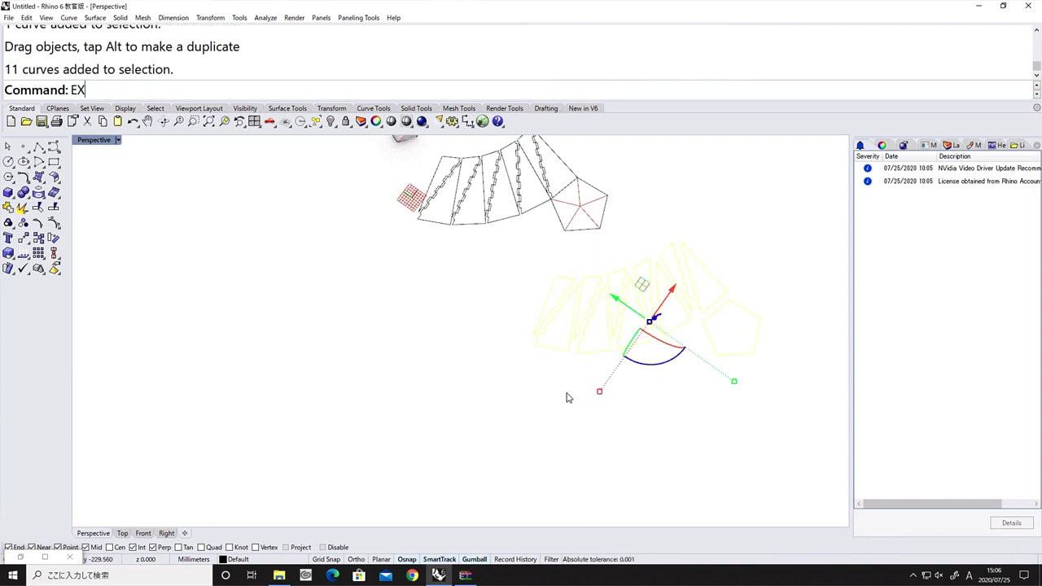
type("PORT")
key("Return")
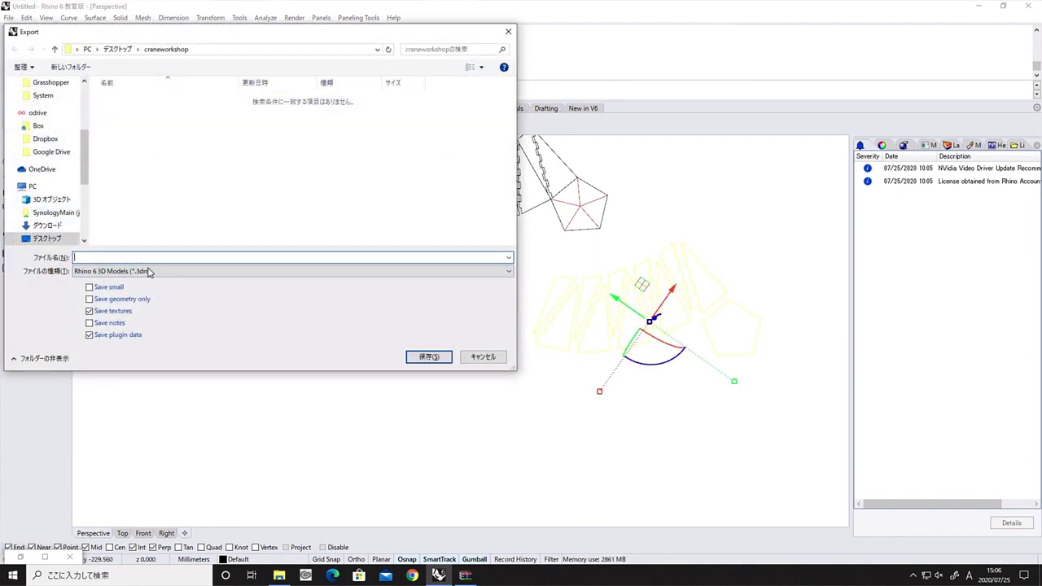
left_click(149, 269)
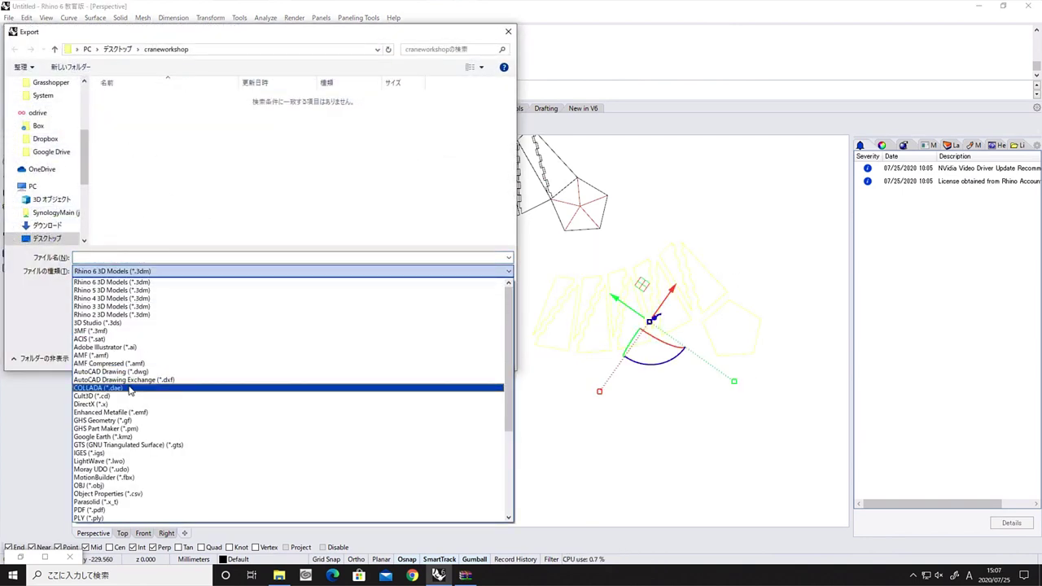
scroll(138, 408, "down", 5)
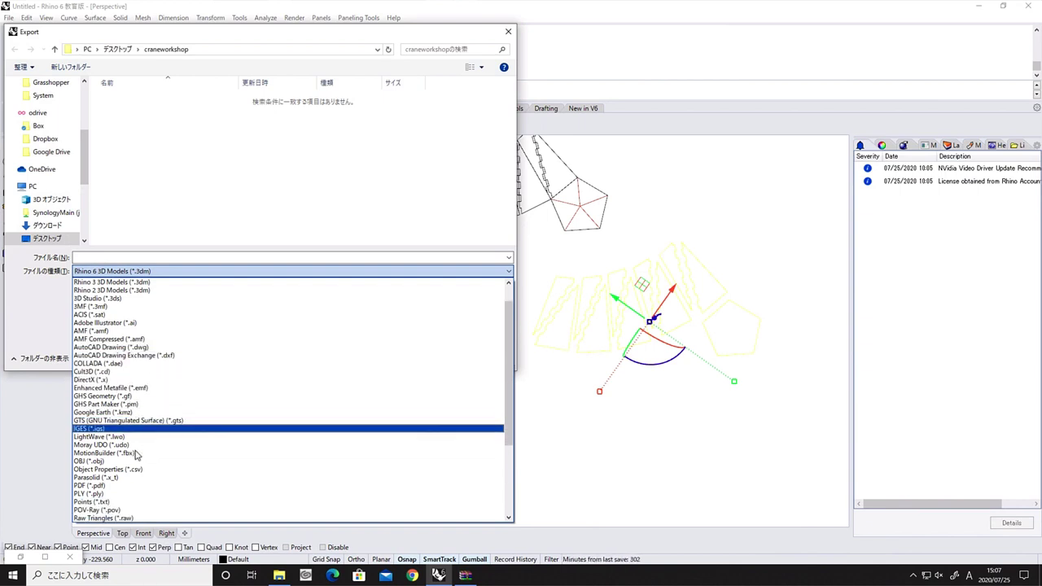
scroll(143, 407, "up", 5)
left_click(135, 379)
left_click(132, 257)
type("cuttingdata")
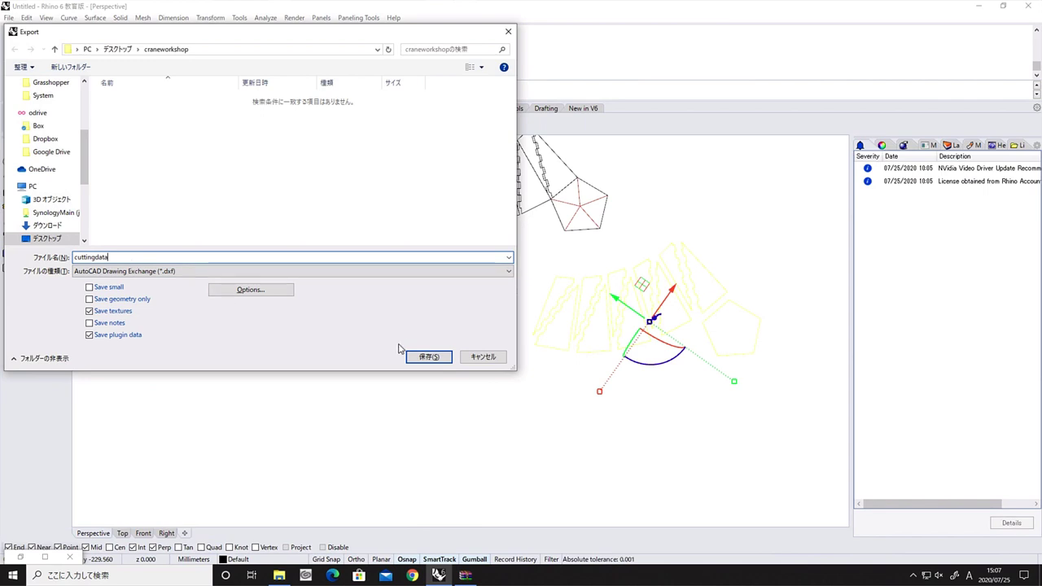
left_click(429, 357)
left_click(494, 315)
Save the Rhino model as foldingproject.3dm in the desktop's craneworkshop folder
key("ctrl+s")
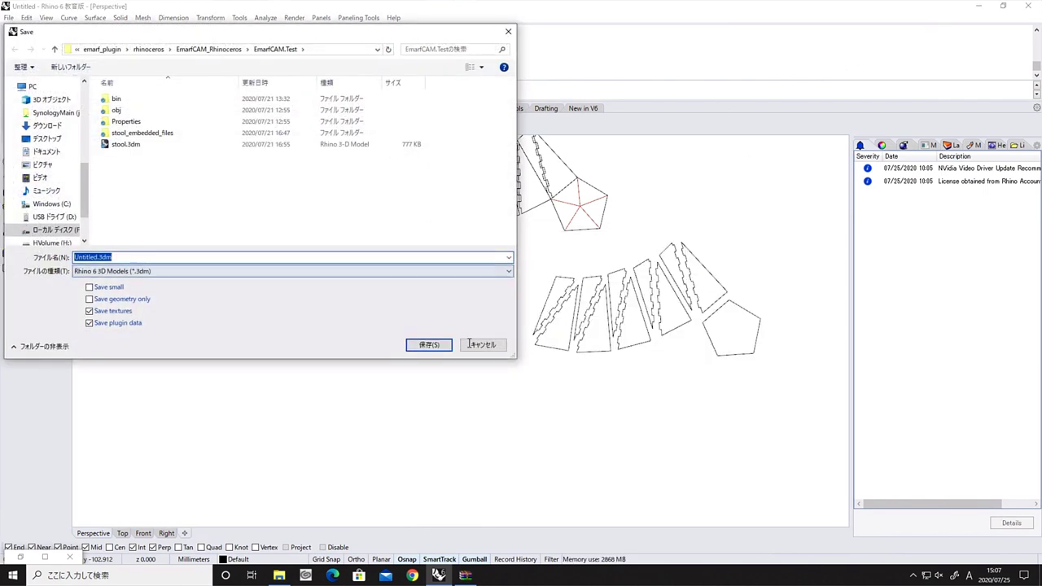
left_click(57, 135)
double_click(128, 135)
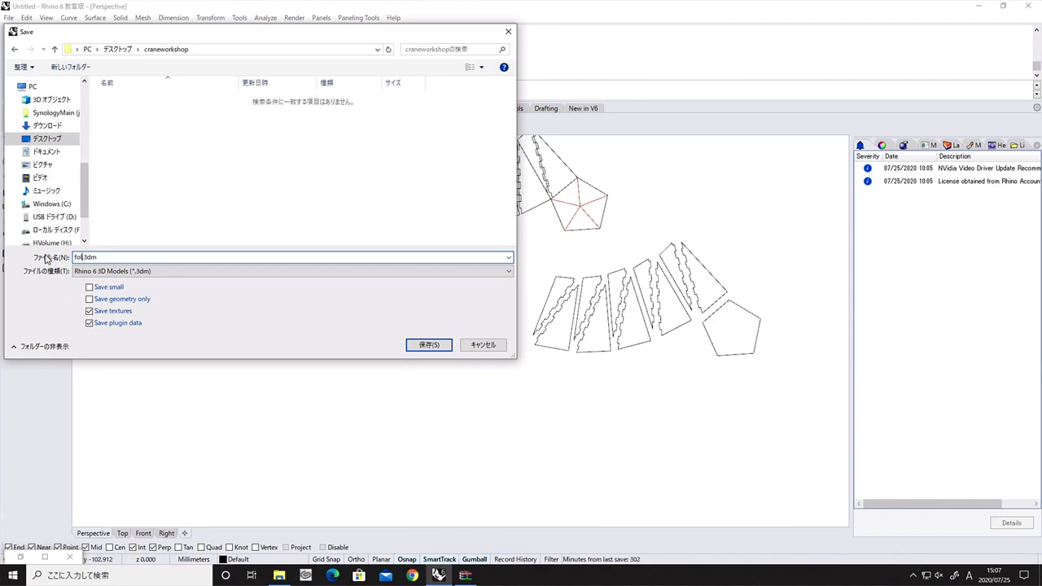
key("Return")
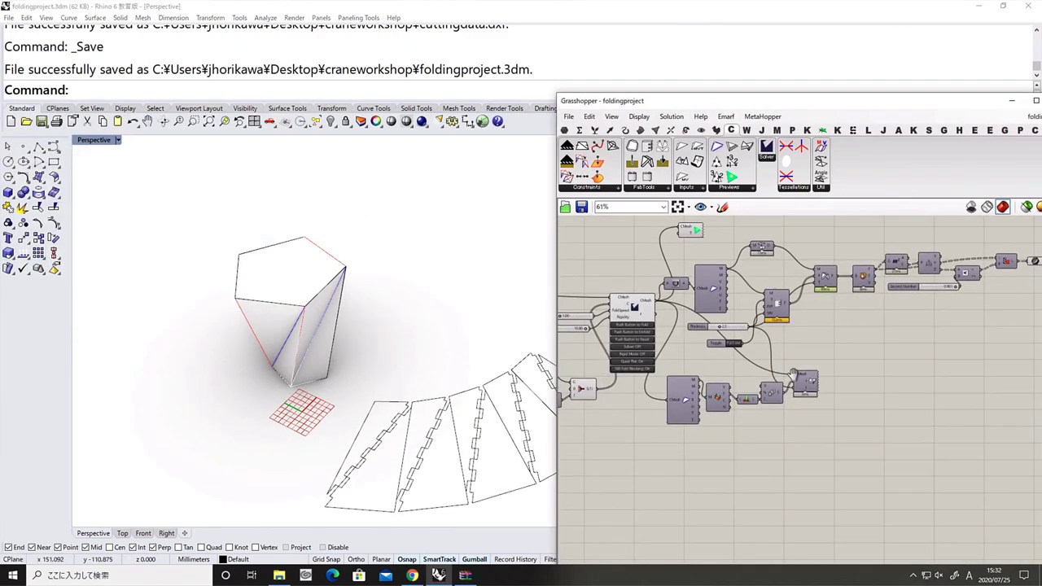
Duplicate the panel-thickening component fed by the folded mesh in Grasshopper and turn on the duplicate's preview
left_click(814, 373)
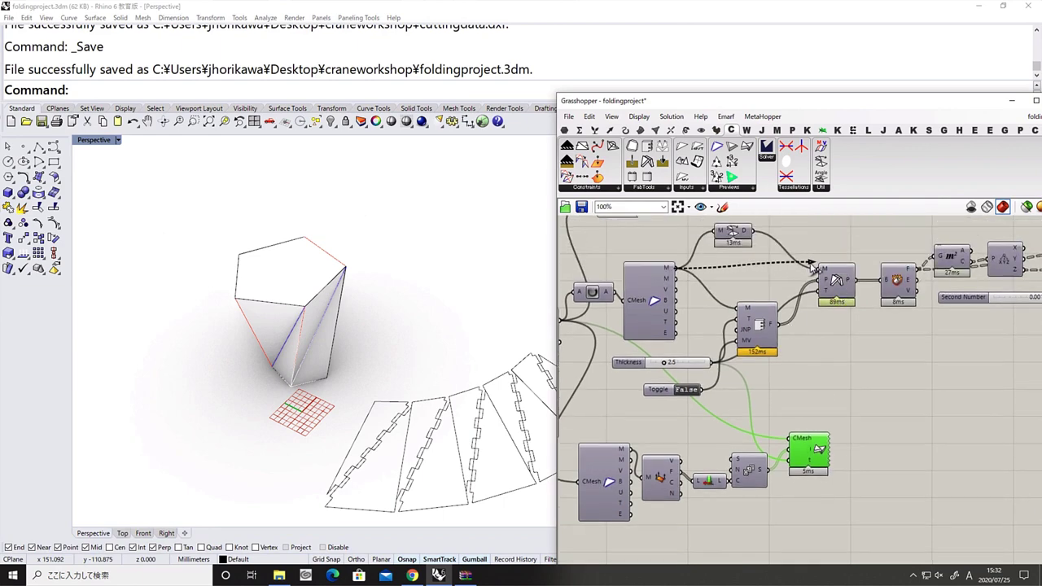
left_click_drag(762, 271, 773, 274)
left_click(836, 280)
key("ctrl+c")
key("ctrl+v")
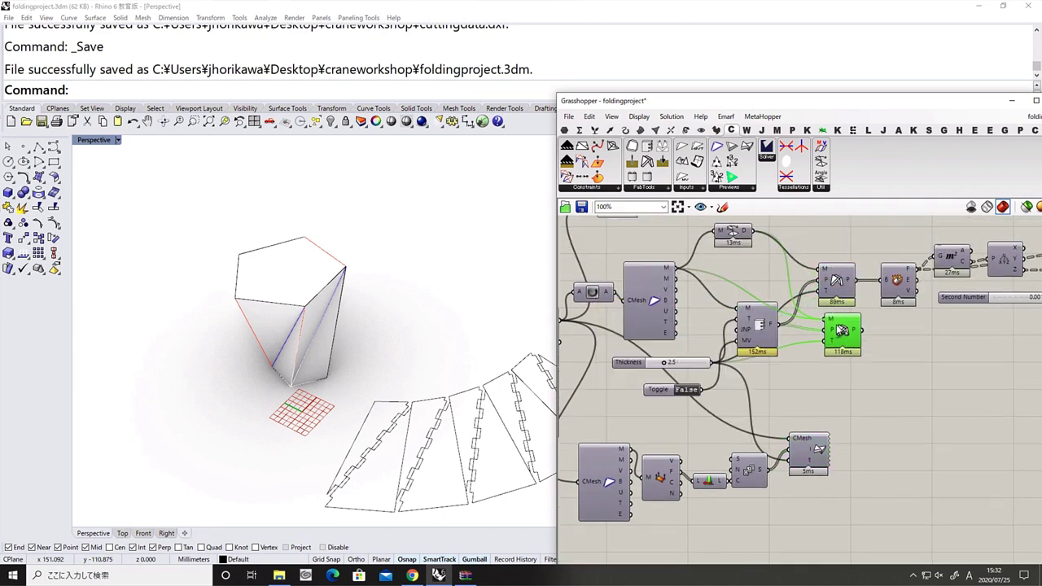
middle_click(835, 325)
left_click(790, 354)
left_click(793, 379)
Examine the thickened panels' finger joints and the corner below the pentagon face, including the whole folded form
scroll(326, 309, "up", 8)
right_click_drag(325, 309, 433, 291)
scroll(244, 344, "up", 3)
scroll(432, 290, "up", 2)
right_click_drag(466, 322, 379, 329)
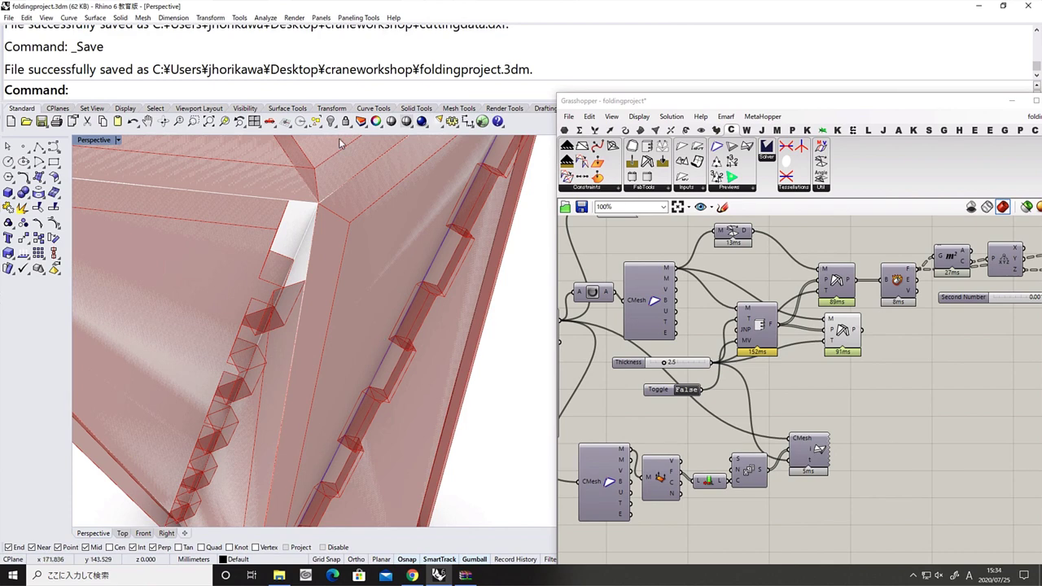
right_click_drag(339, 143, 346, 133)
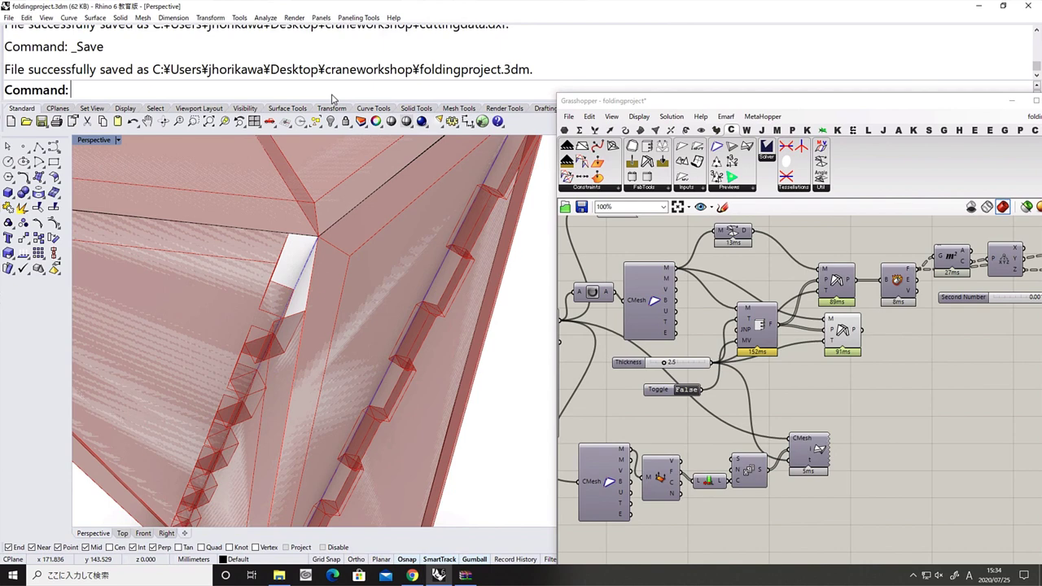
scroll(673, 361, "down", 13)
right_click_drag(672, 361, 806, 340)
scroll(806, 340, "up", 3)
scroll(433, 320, "down", 12)
right_click_drag(434, 320, 413, 325)
scroll(419, 322, "up", 3)
Save the Grasshopper definition and shift its window over the Rhino viewport
left_click(621, 427)
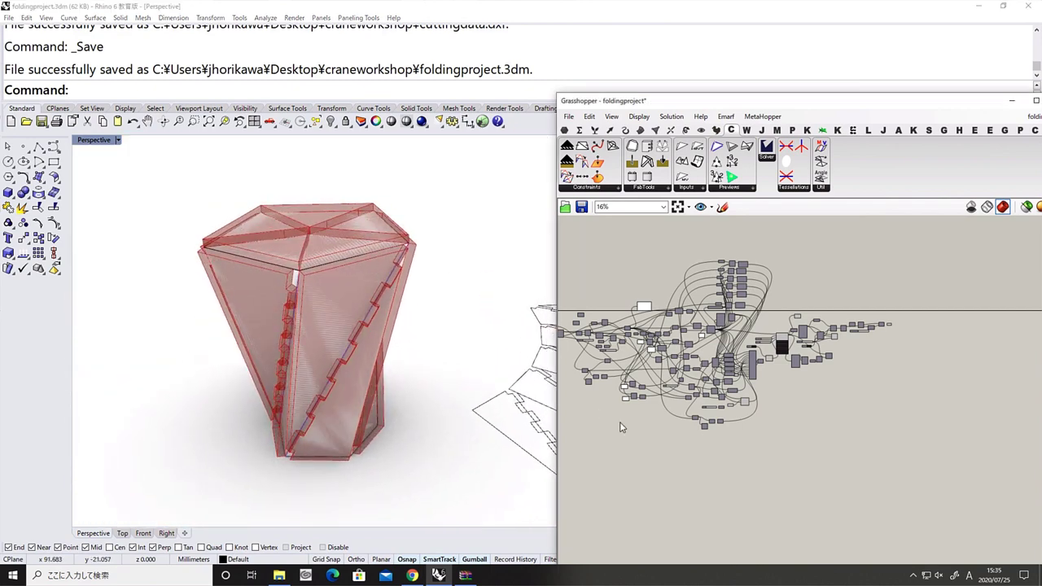
key("ctrl+s")
left_click_drag(779, 104, 642, 55)
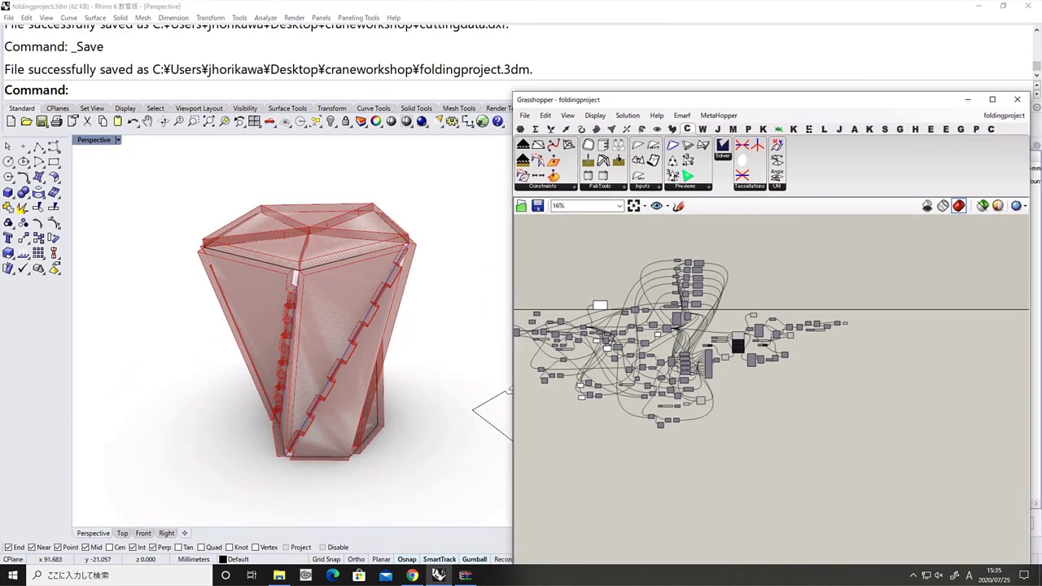